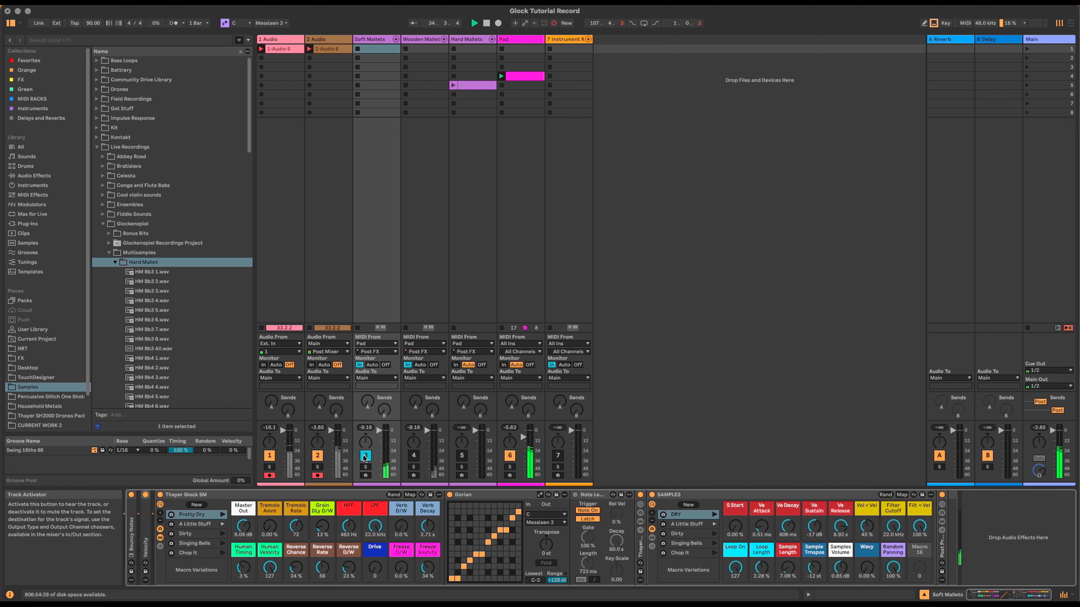
Step: Switch off the Soft Mallets track and set Hard Mallets to monitor MIDI from All Ins
left_click(364, 455)
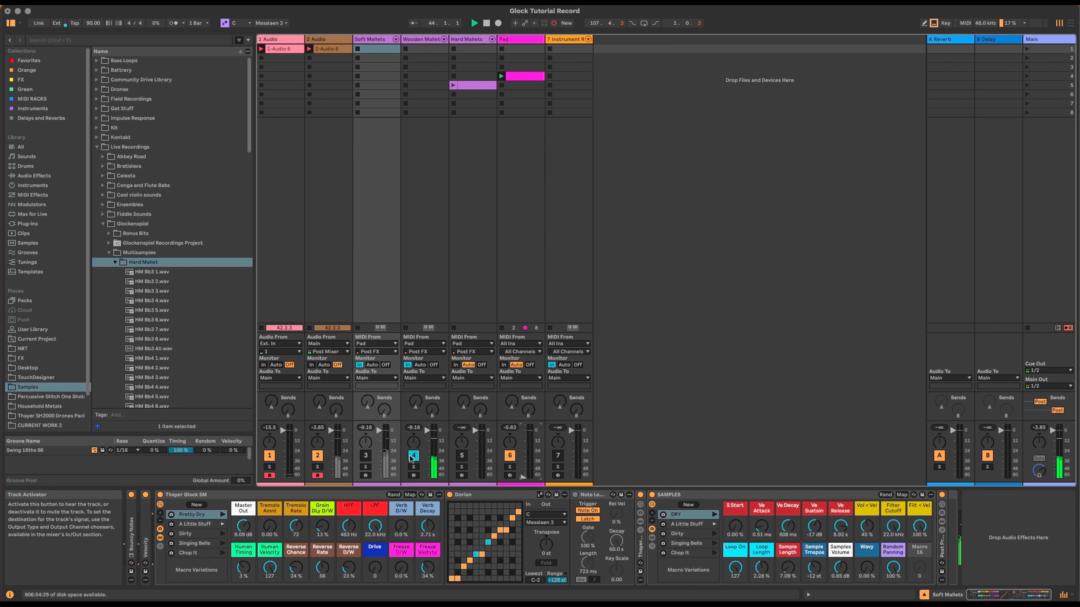
left_click(455, 365)
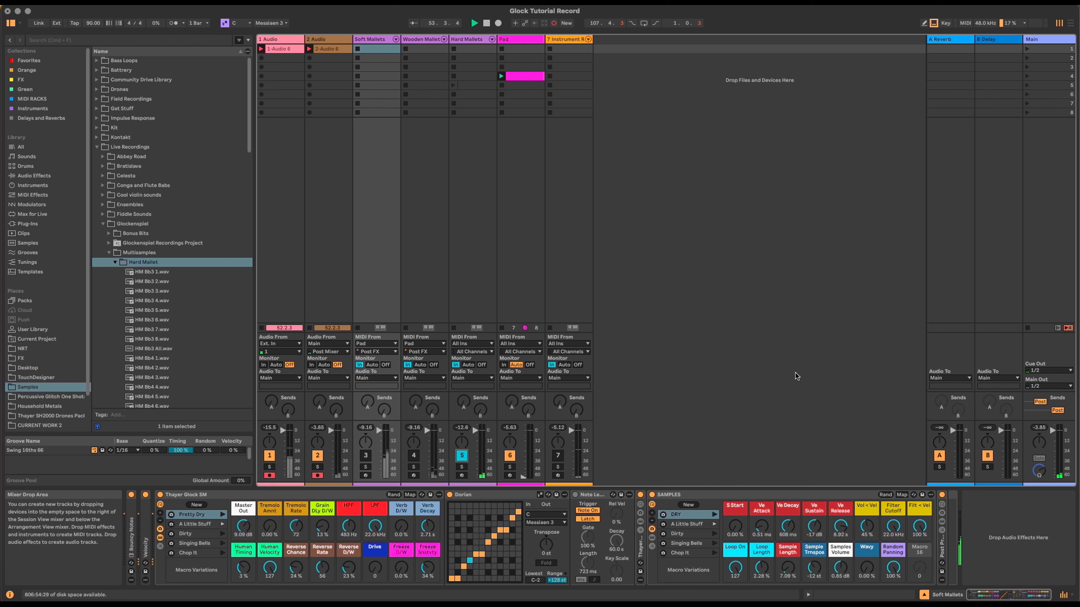
Step: Deactivate the Hard Mallets track and reactivate the Soft Mallets track
left_click(462, 457)
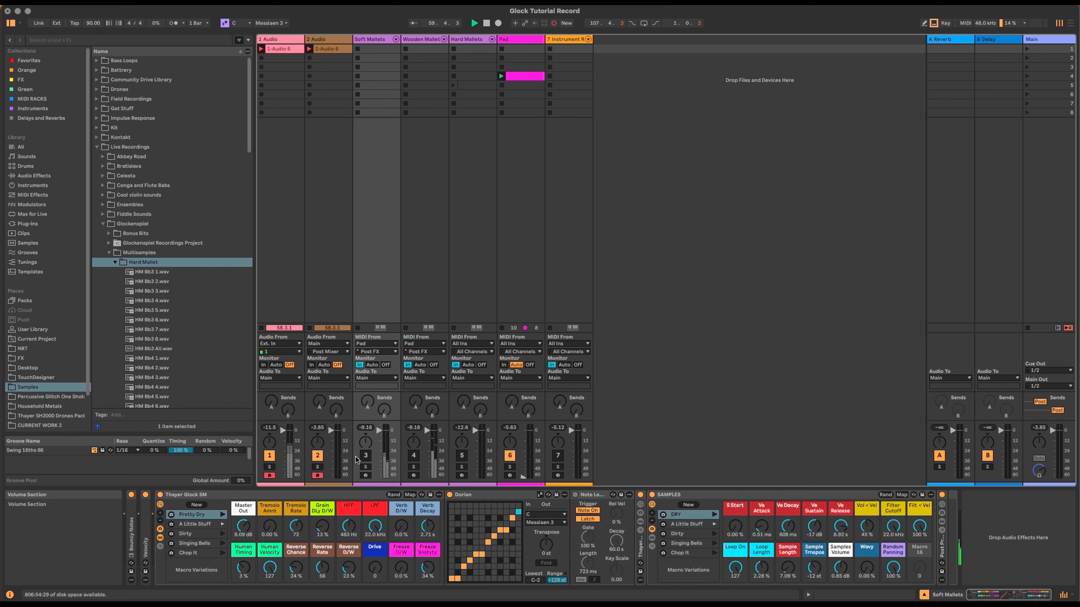
left_click(365, 456)
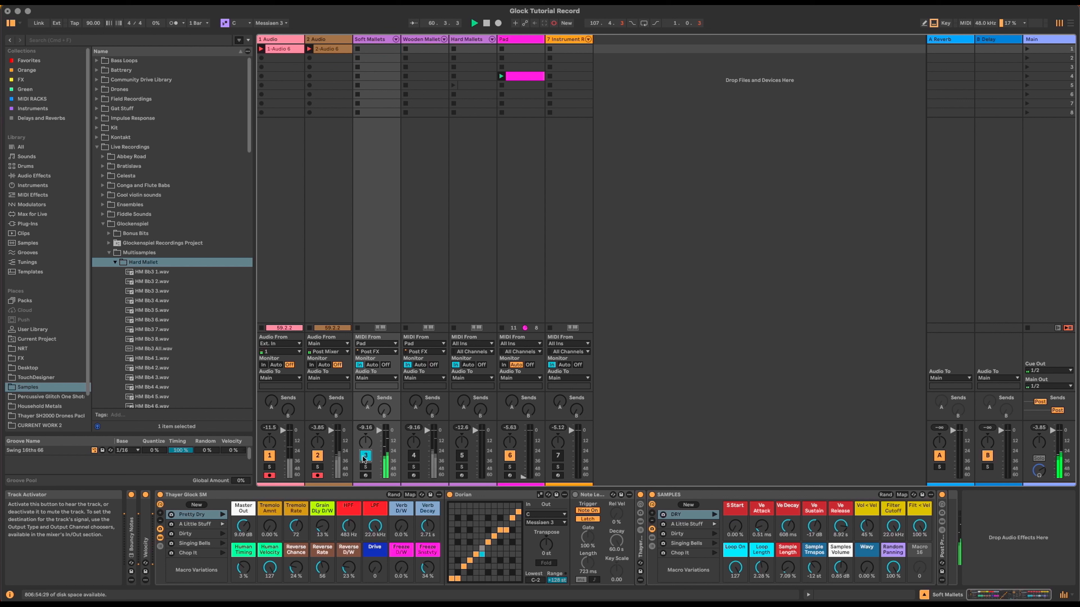
left_click(146, 495)
left_click(131, 495)
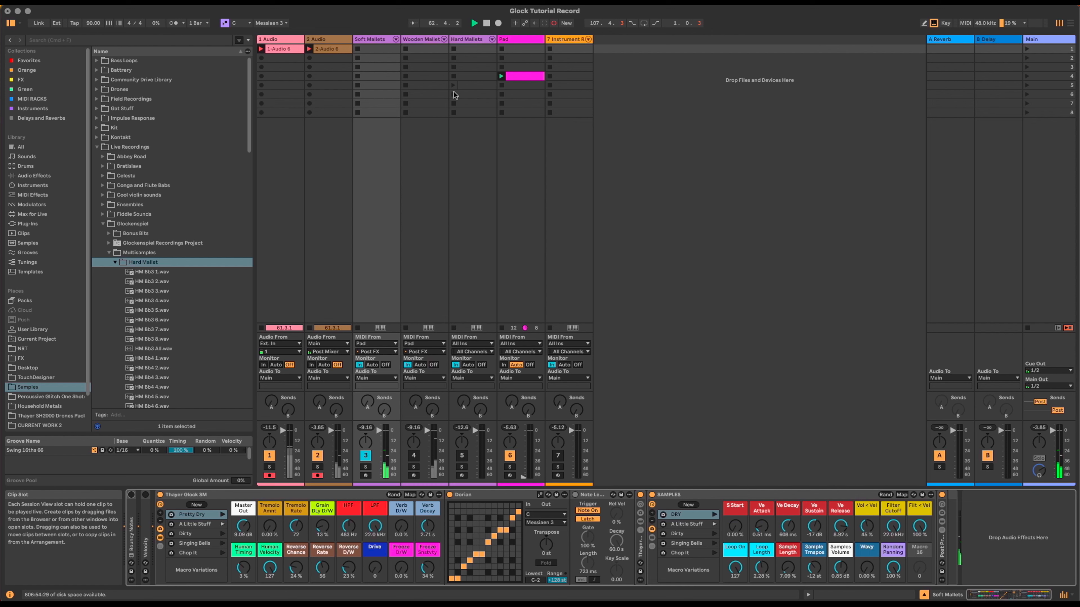
Step: Set the Soft Mallets track's MIDI From input to All Ins
left_click(378, 40)
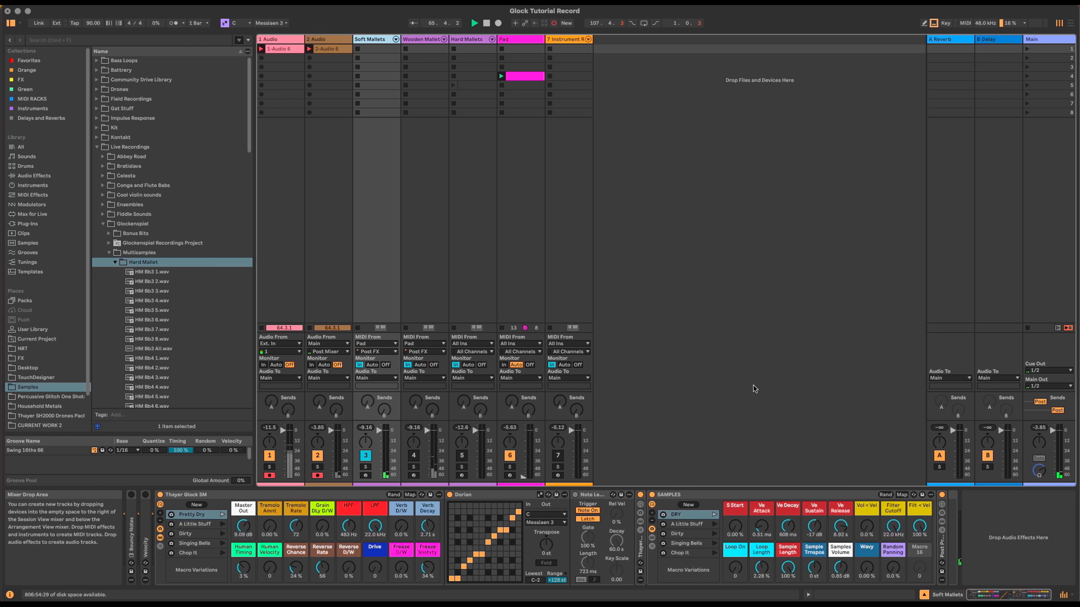
left_click(388, 343)
left_click(386, 353)
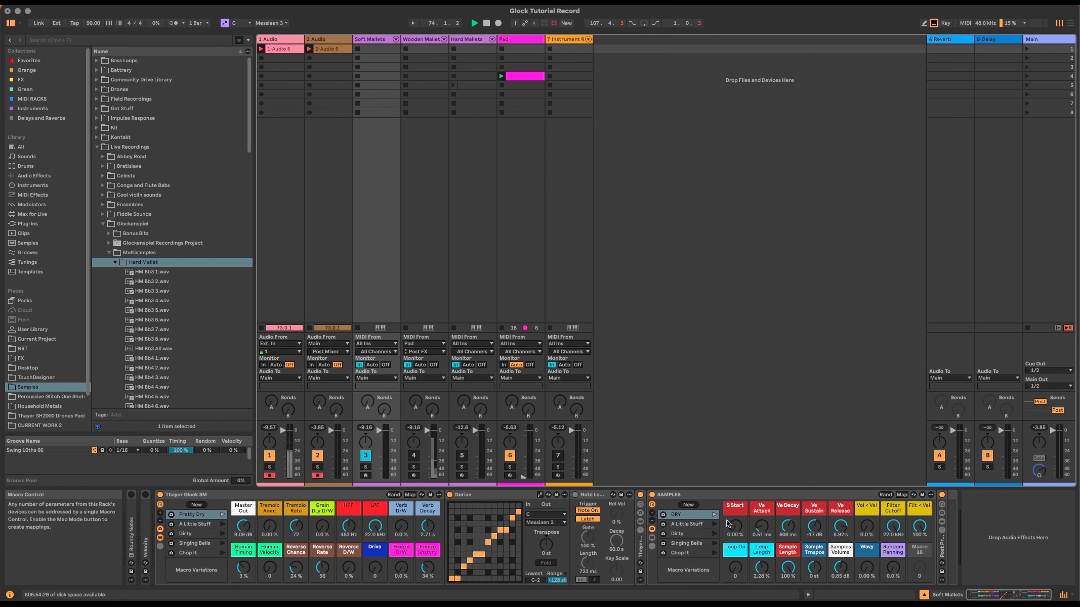
Step: Set SAMPLES macros: S Start 5.12 %, Loop Length 2.24 %, Transpose -16 st; undo the Wavy change
left_click_drag(736, 529, 761, 530)
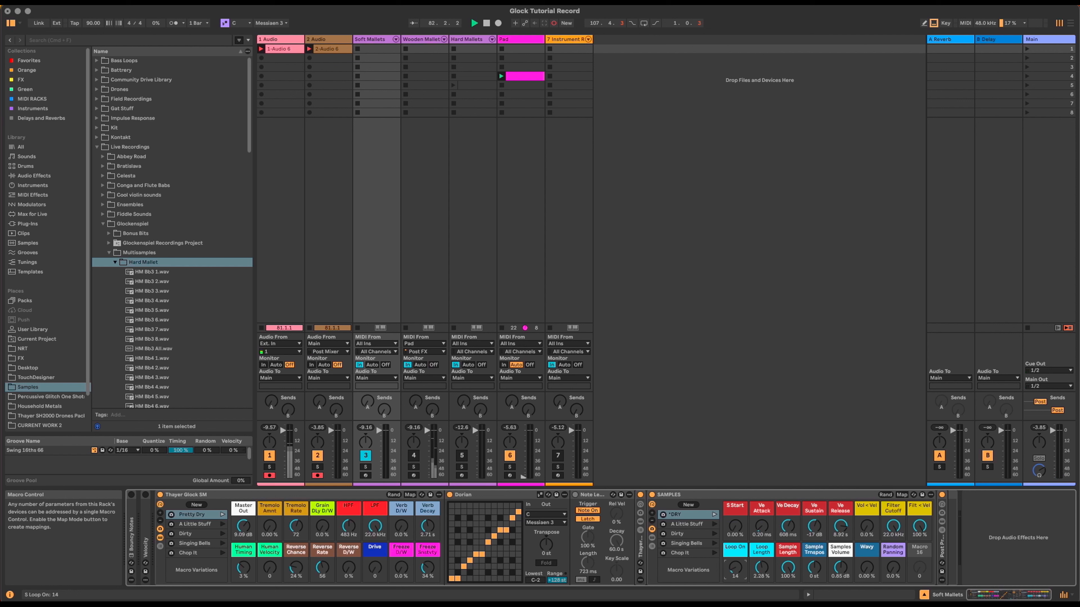
mouse_move(788, 567)
left_mouse_down()
mouse_move(787, 593)
mouse_move(785, 574)
left_mouse_up()
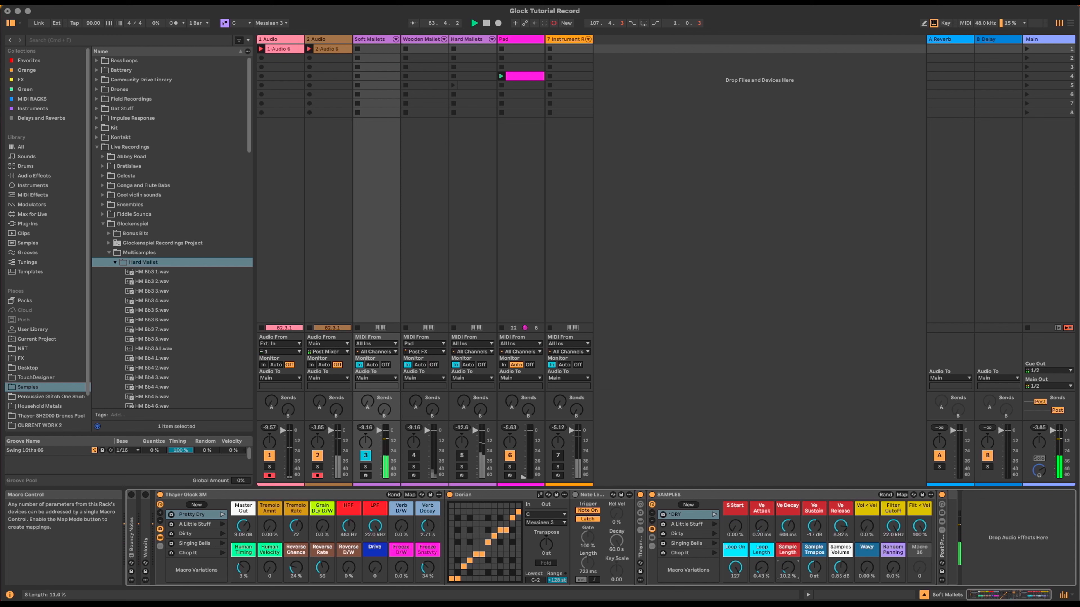
left_click_drag(761, 567, 761, 573)
left_click_drag(760, 569, 761, 565)
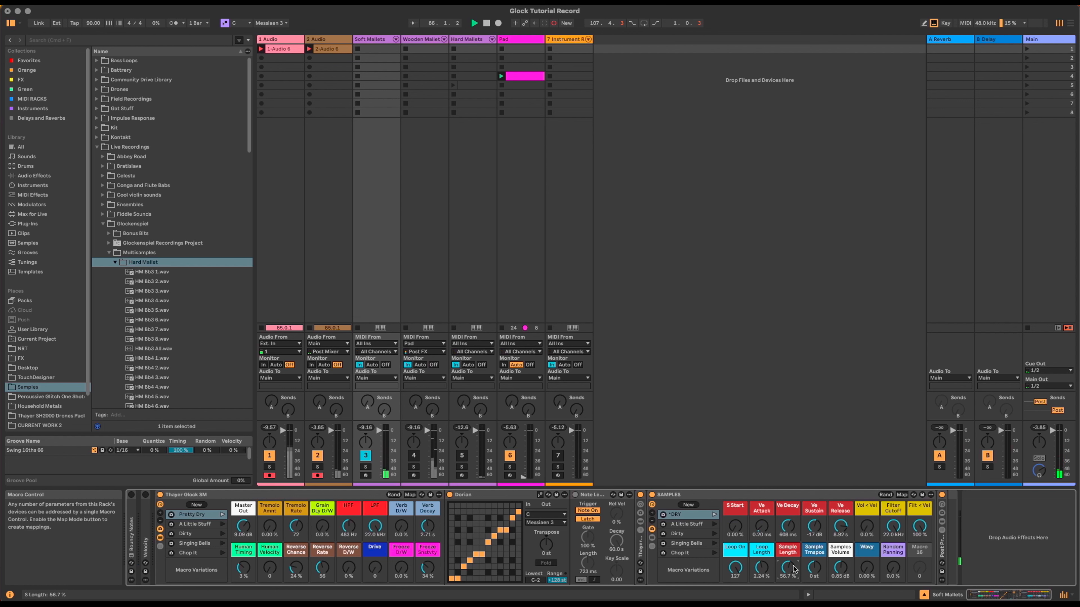
mouse_move(813, 567)
left_mouse_down()
mouse_move(814, 581)
mouse_move(814, 568)
left_mouse_up()
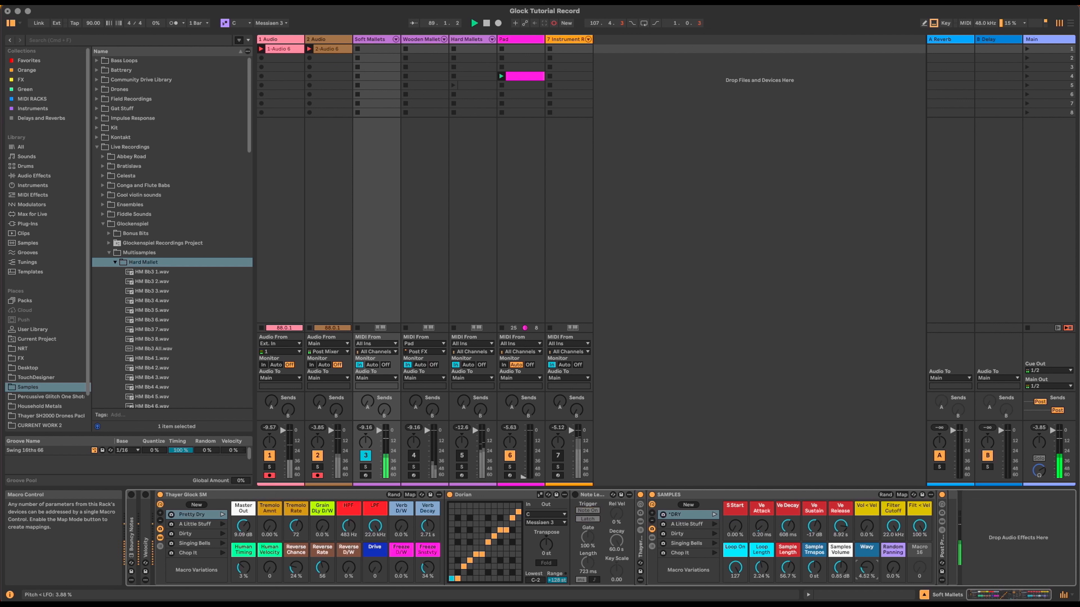
left_click_drag(868, 570, 867, 571)
key("super+z")
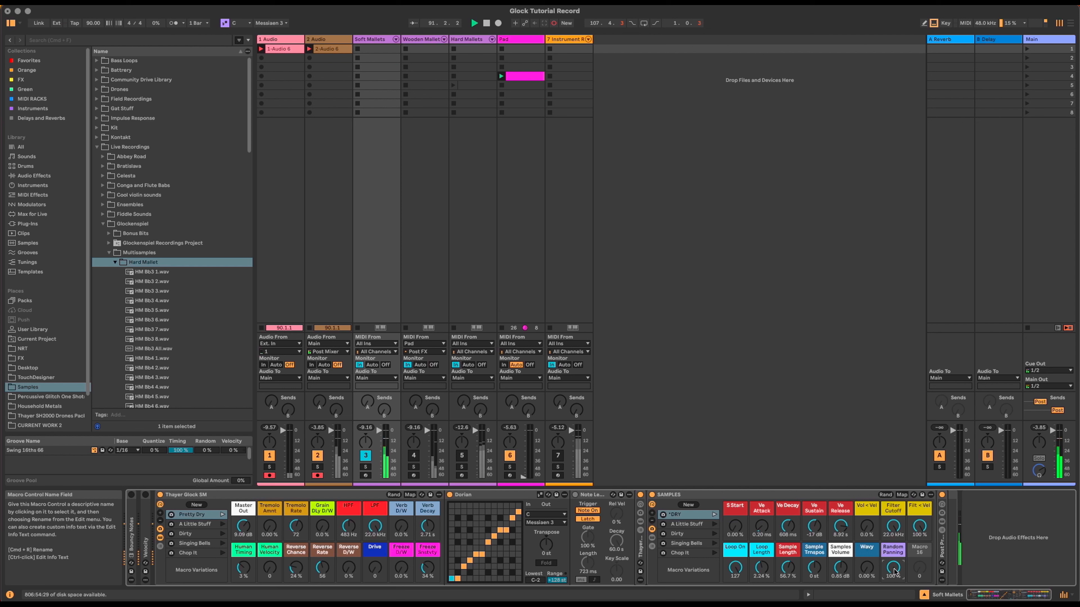
Step: Zero random panning, max tremolo to 100 %, sweep grain delay out, add 39 % reverb with 8.32 s decay
left_click_drag(894, 572, 894, 604)
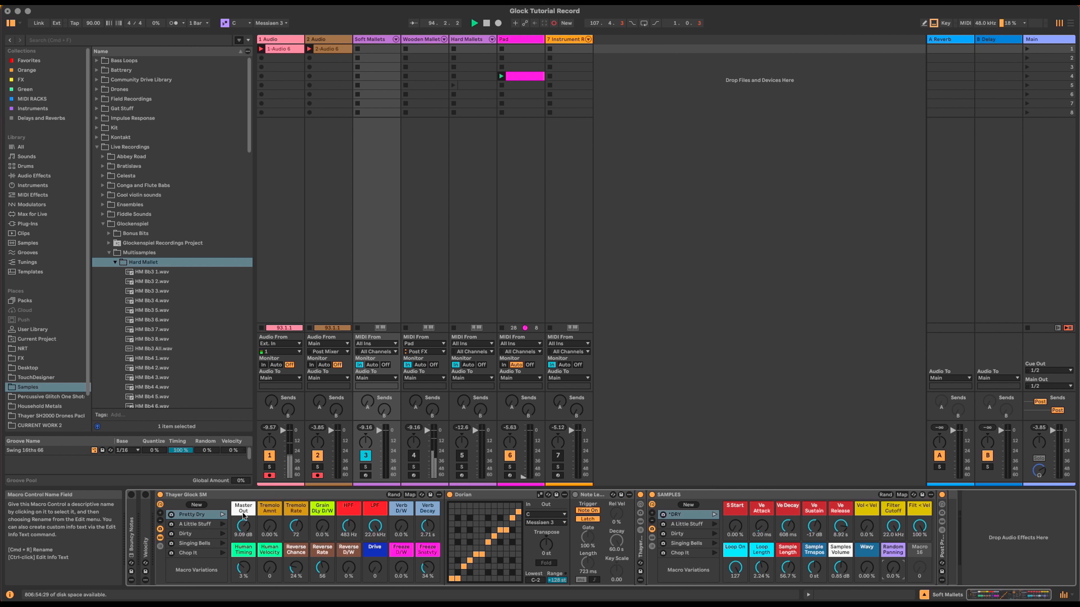
left_click_drag(269, 526, 269, 442)
left_click_drag(296, 526, 270, 569)
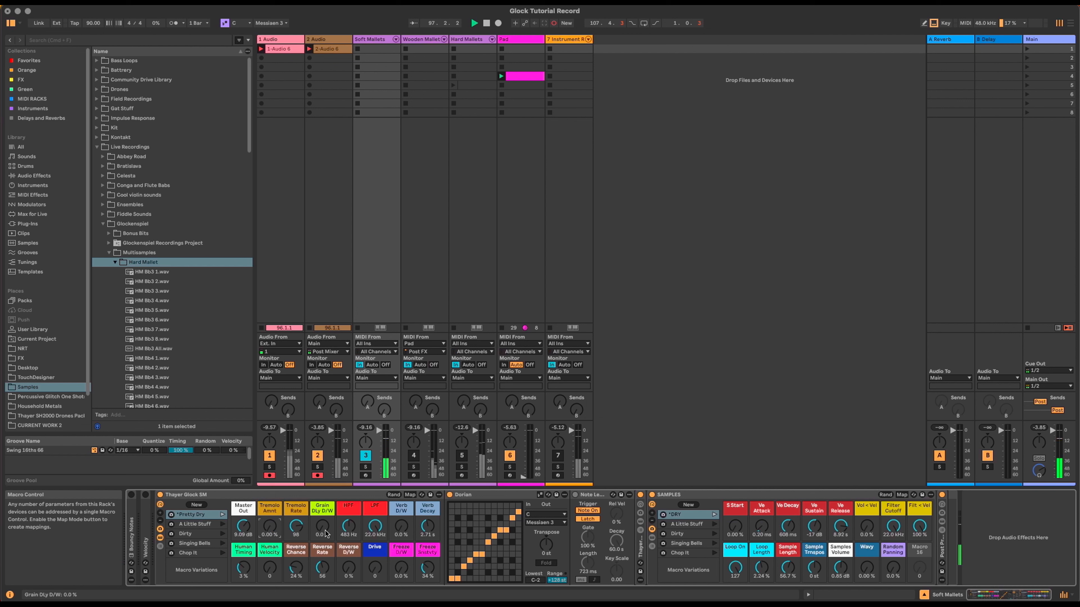
left_click_drag(322, 528, 323, 468)
left_click_drag(322, 527, 323, 547)
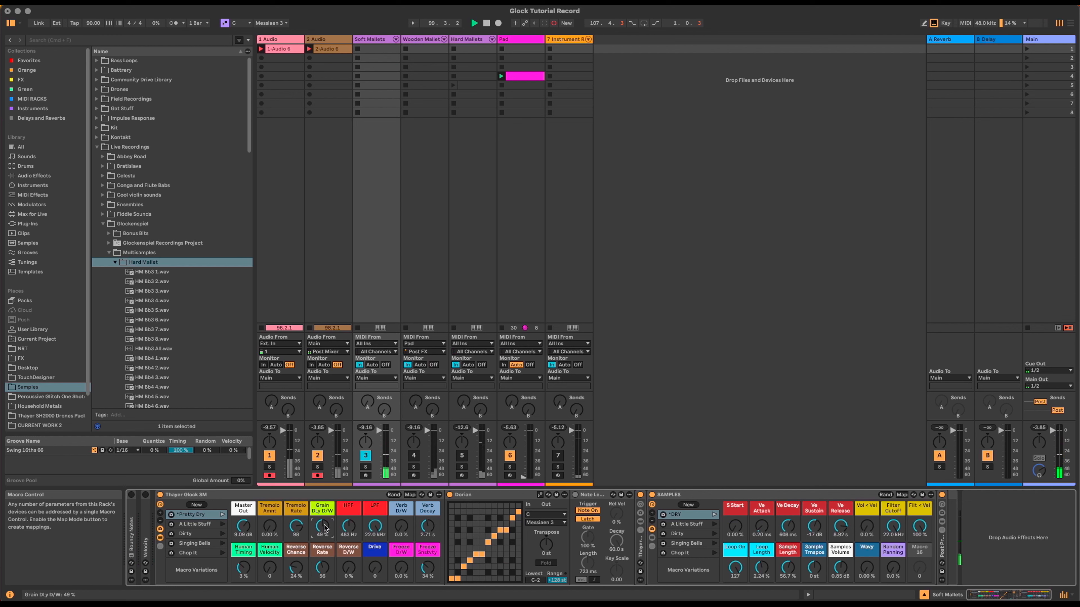
left_click_drag(323, 527, 322, 560)
left_click_drag(402, 528, 403, 510)
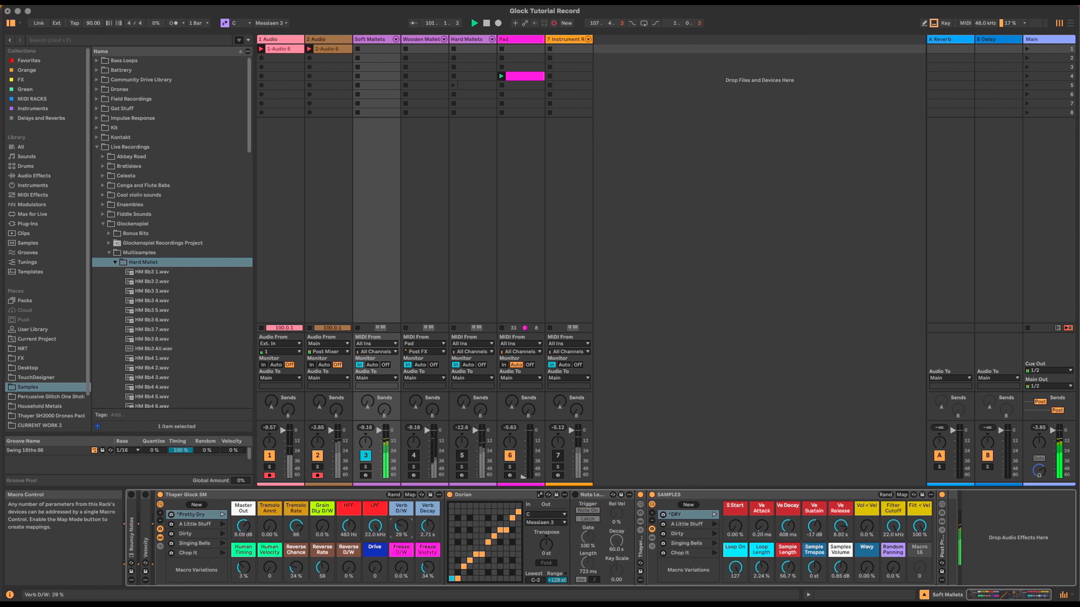
left_click_drag(421, 528, 403, 547)
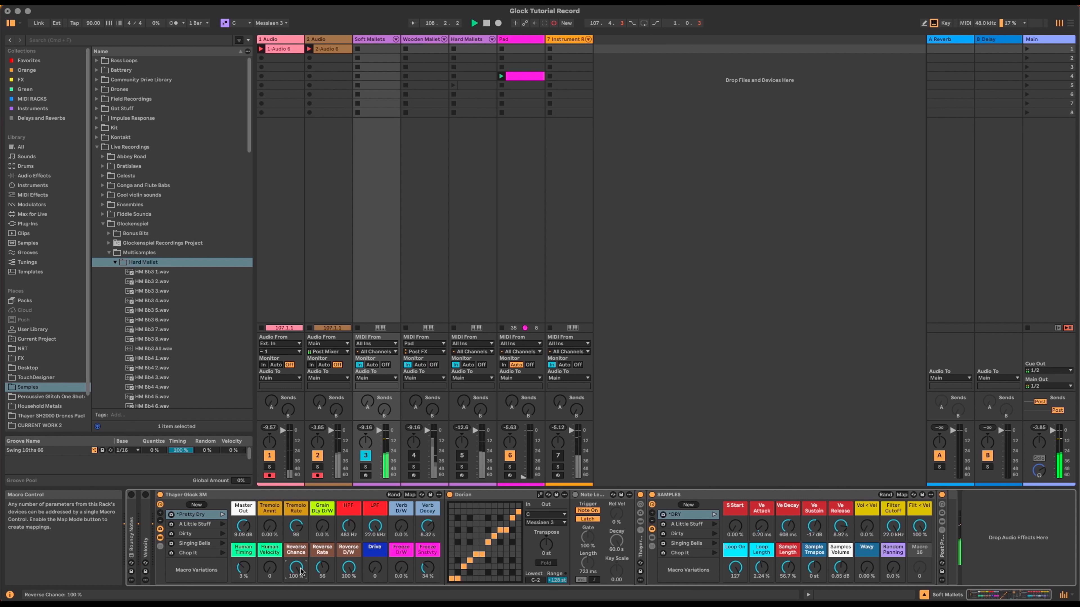
Step: Adjust reverse rate and mix, bring in freeze at 31 % without drive, then recall the stored variation
left_click_drag(322, 567, 322, 585)
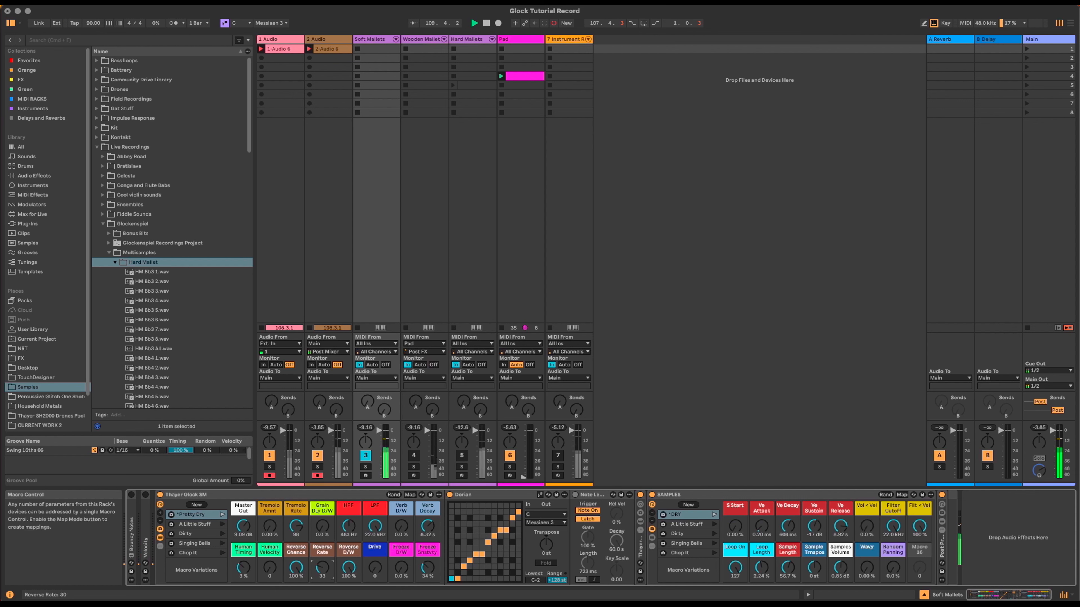
left_click_drag(322, 568, 370, 518)
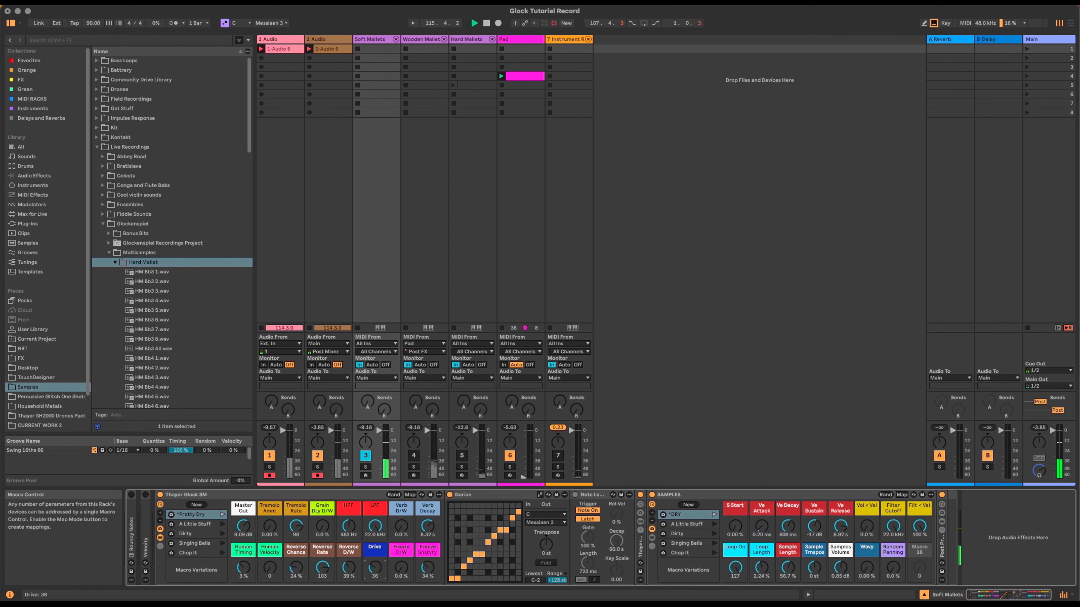
left_click_drag(399, 566, 431, 567)
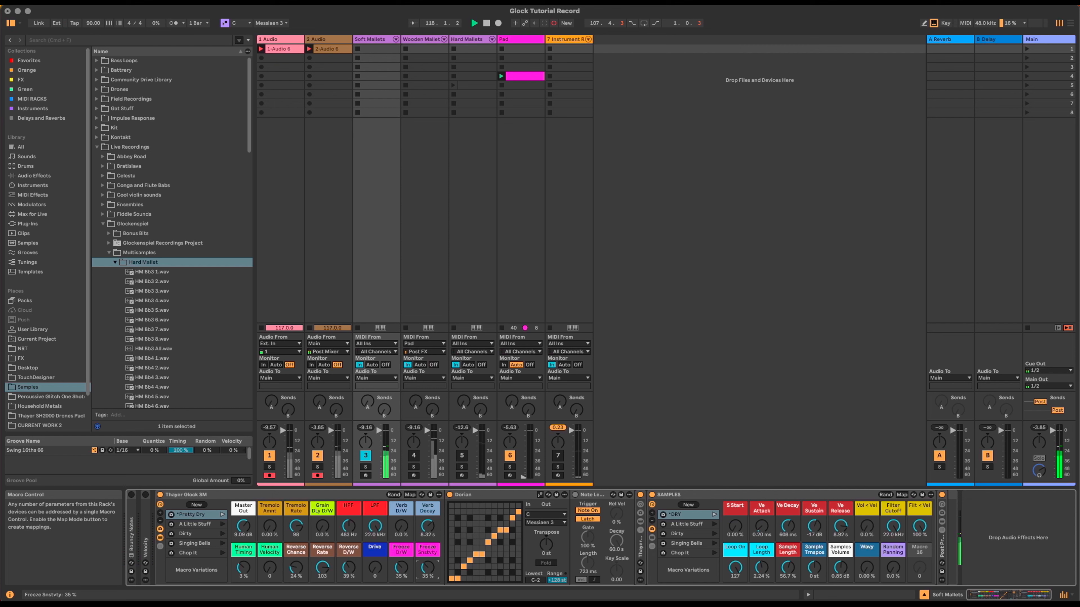
left_click_drag(400, 566, 400, 569)
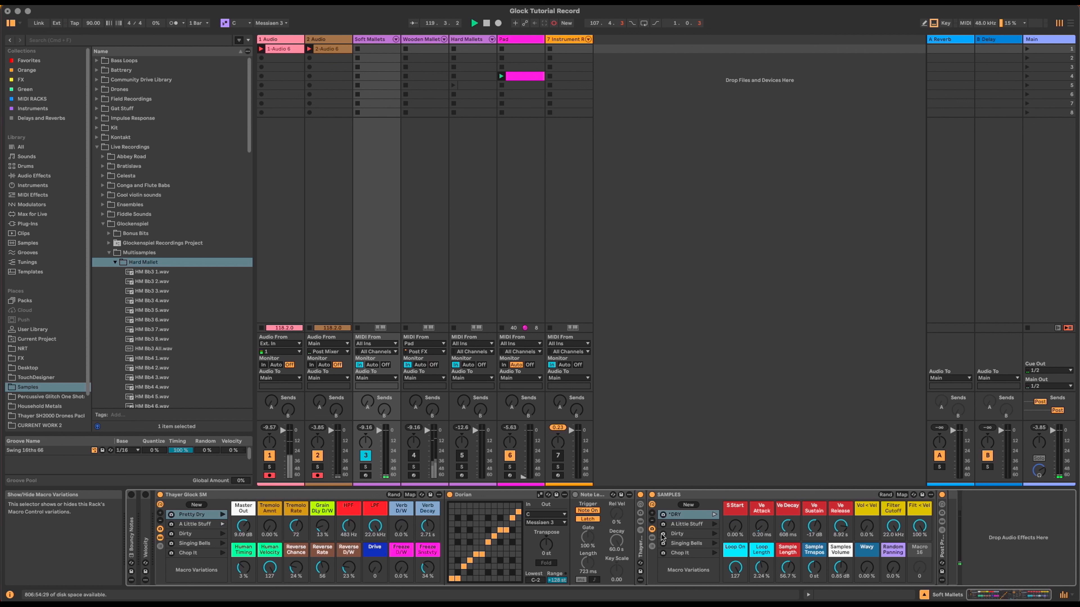
left_click(715, 524)
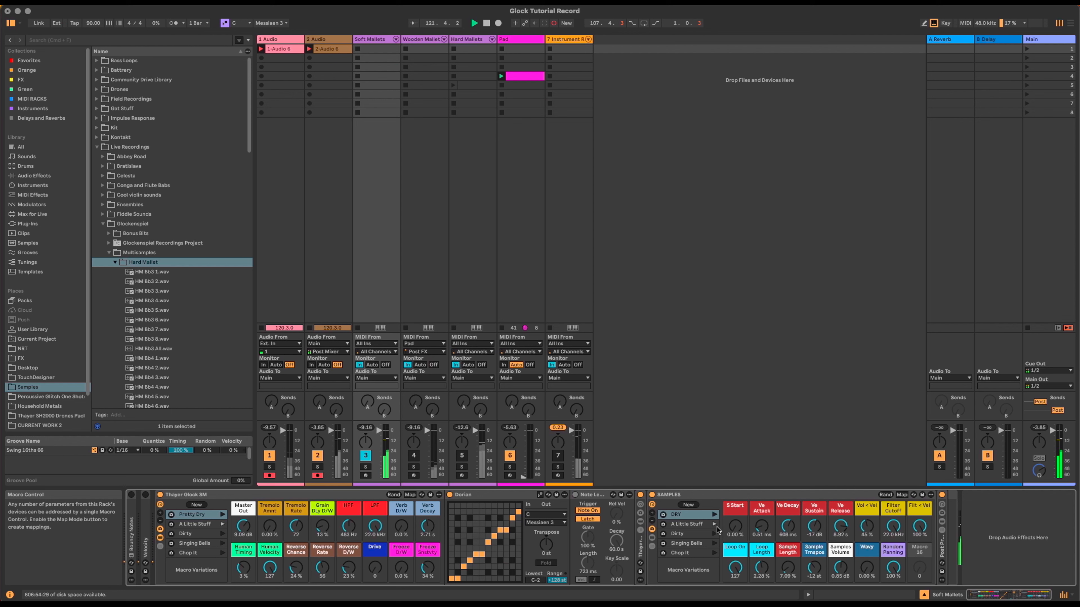
Step: Launch Singing Bells in both the Thayer Glock SM and SAMPLES Macro Variations lists
left_click(222, 543)
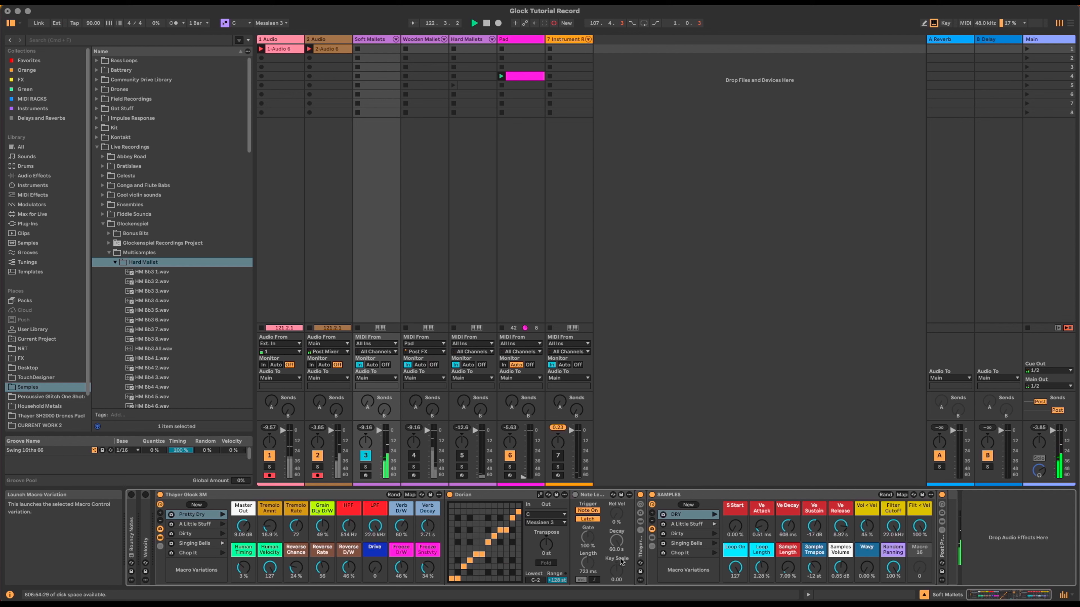
left_click(714, 544)
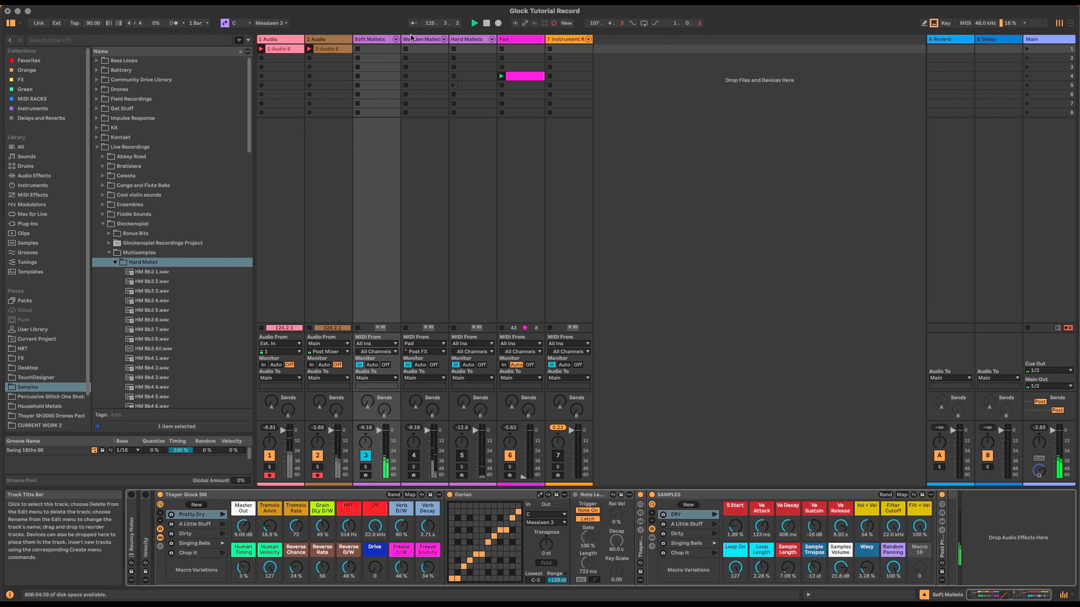
Step: Select Wooden Mallets, then Soft Mallets, and bring the Patreon page in Chrome forward
left_click(406, 215)
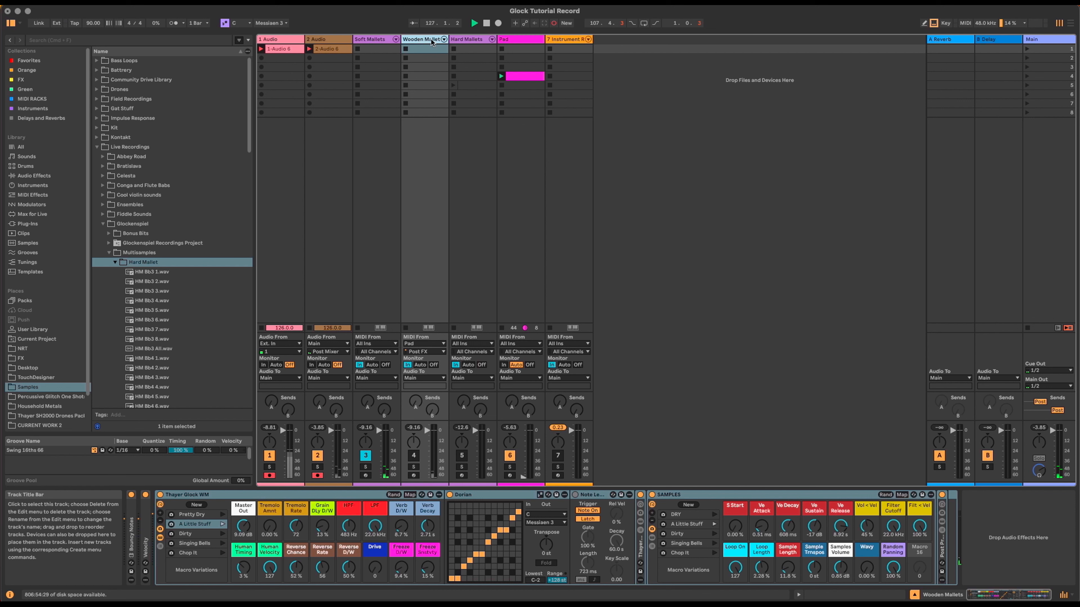
left_click(380, 41)
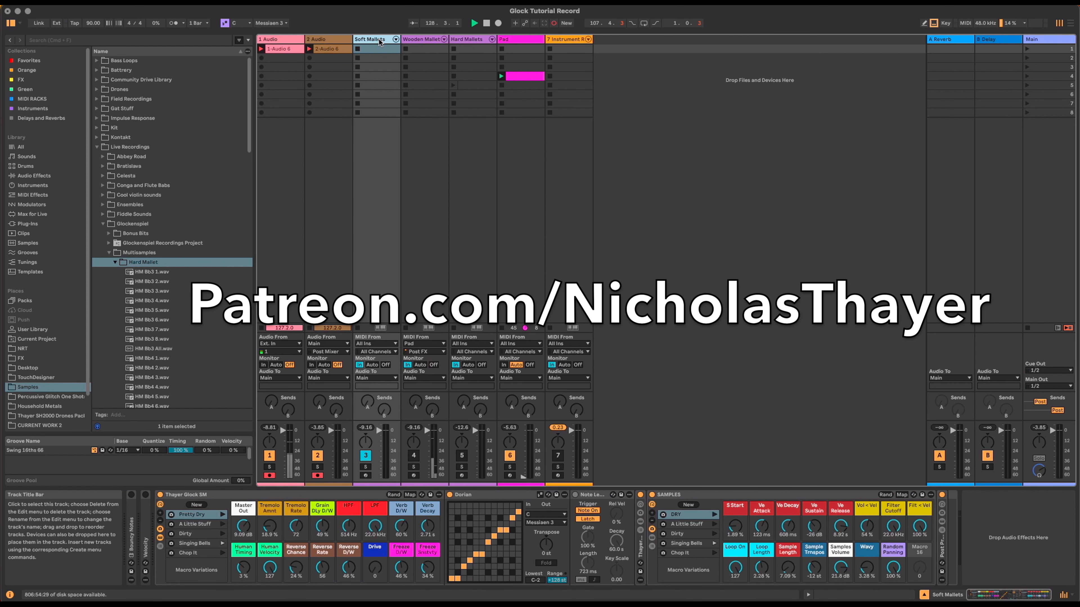
key("super+Tab")
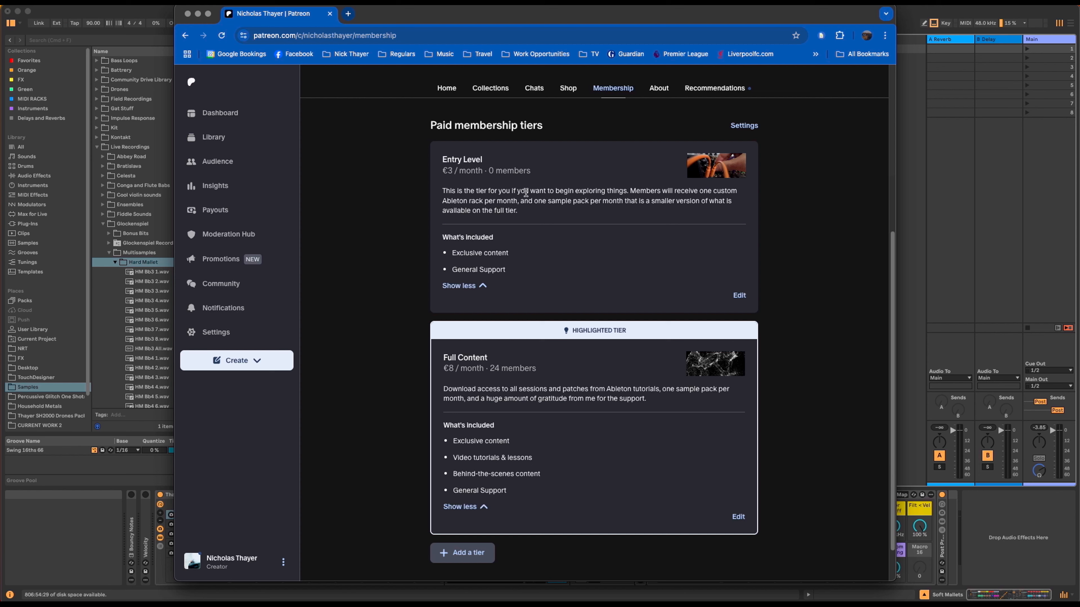
Step: Switch between Live and the Patreon page, ending with Ableton Live in front
left_click(910, 146)
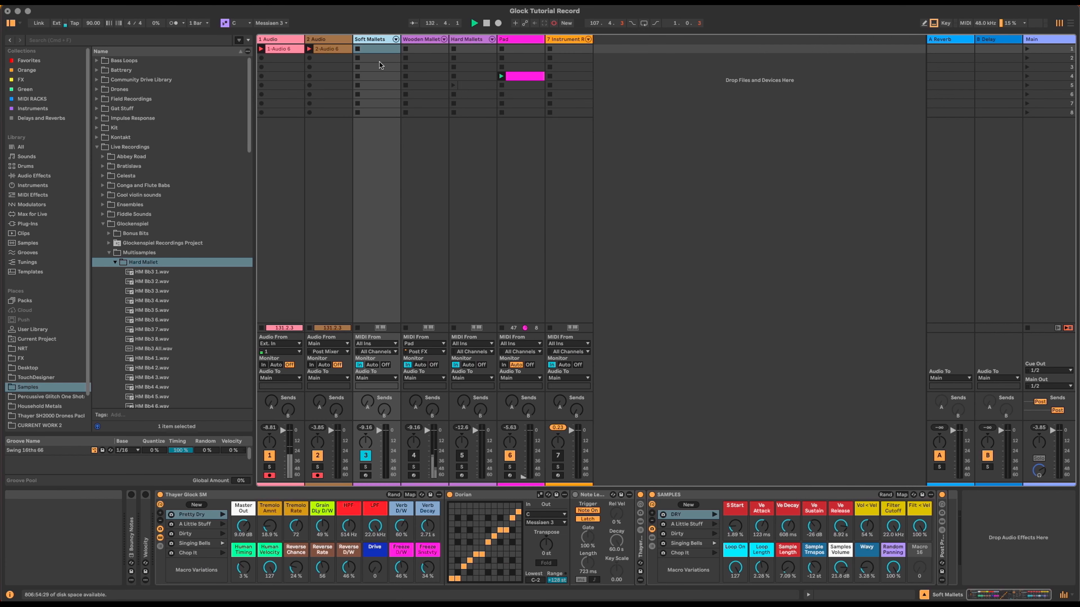
key("super+Tab")
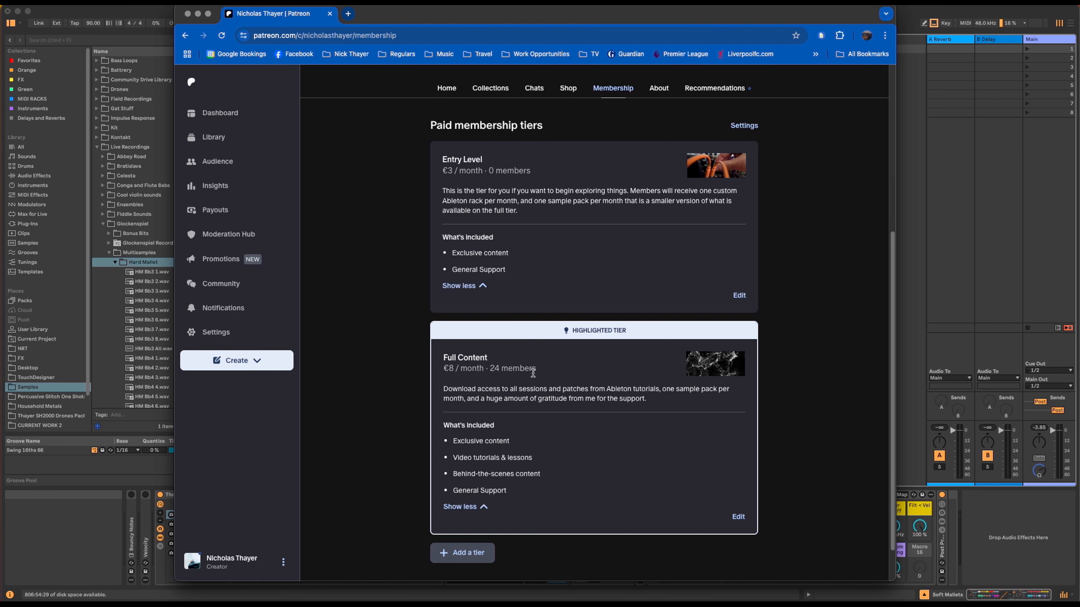
key("super+Tab")
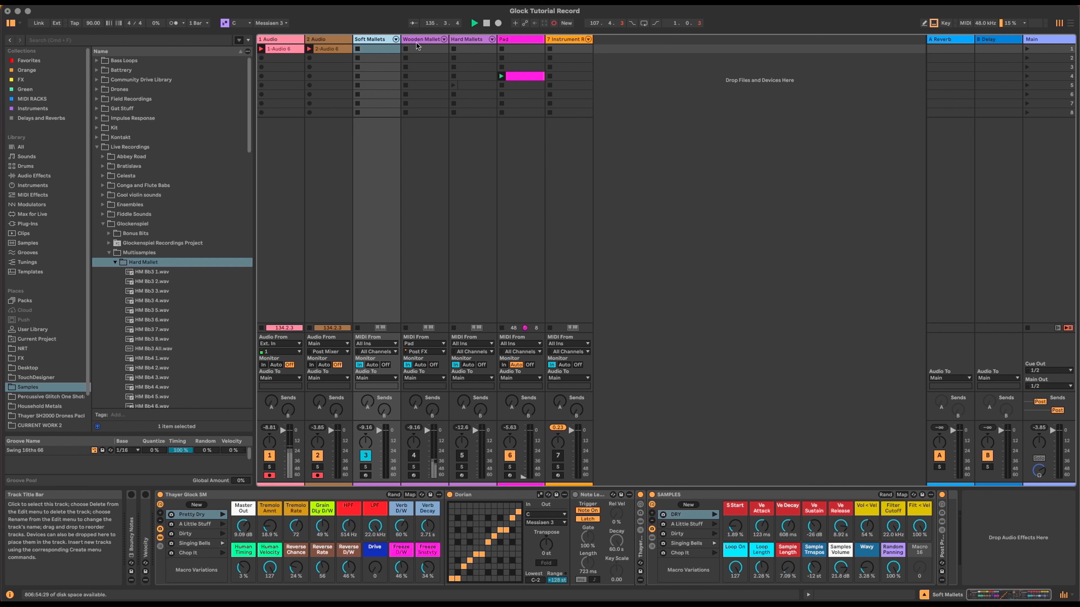
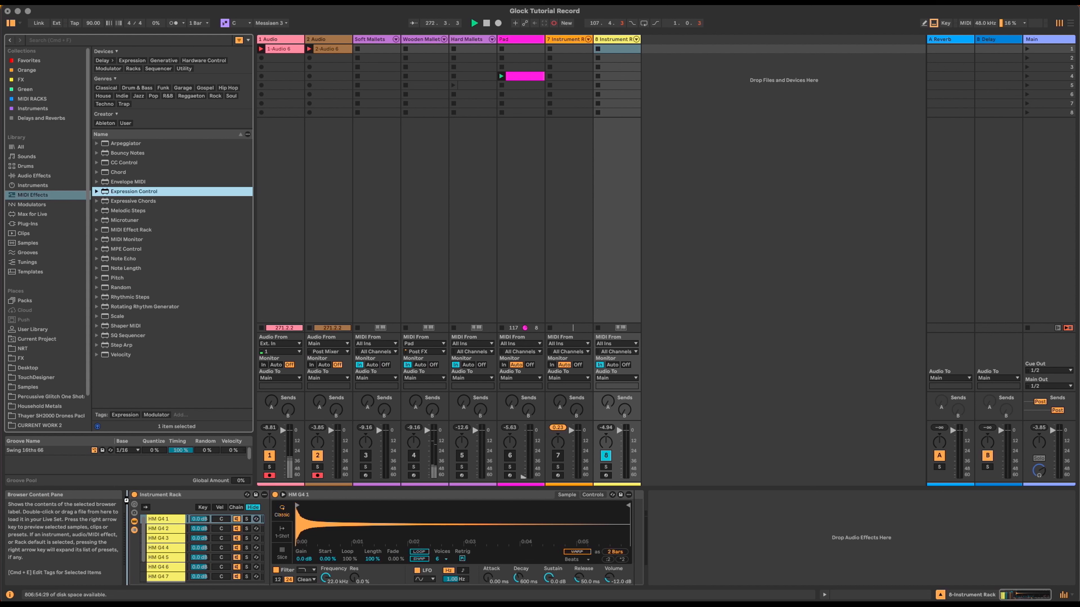
Step: Add Expression Control before the glockenspiel rack and stagger the HM G4 chain-select zones one step apart
left_click_drag(126, 500, 126, 500)
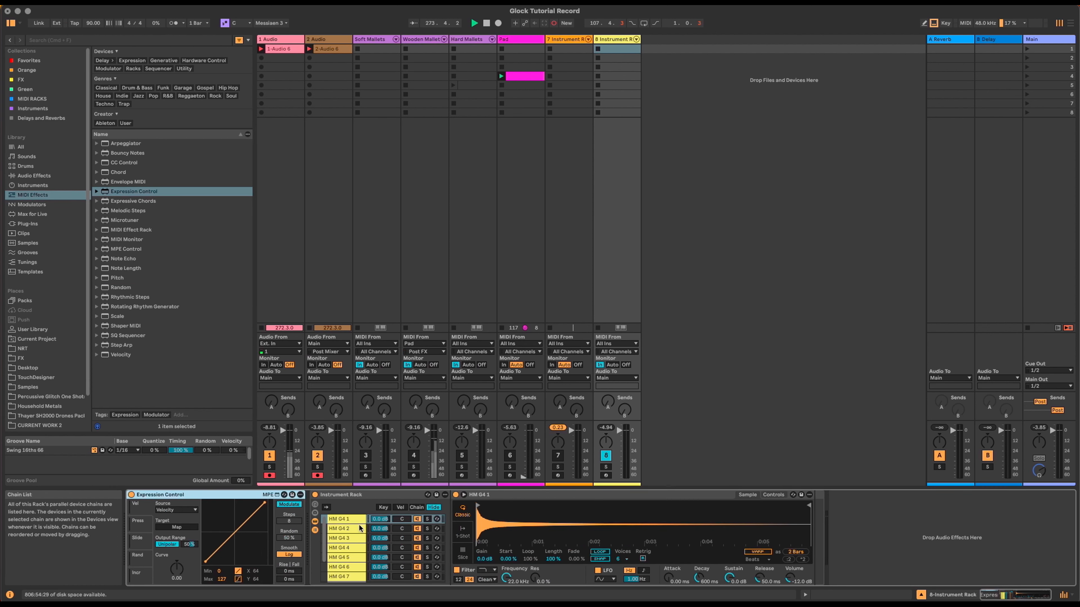
left_click(349, 519)
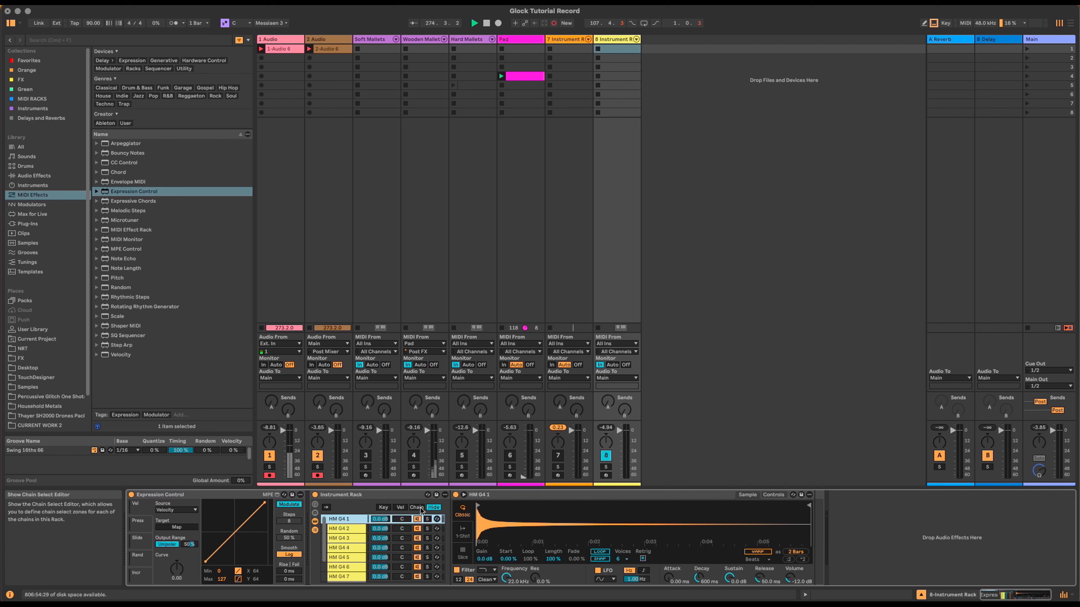
left_click(417, 508)
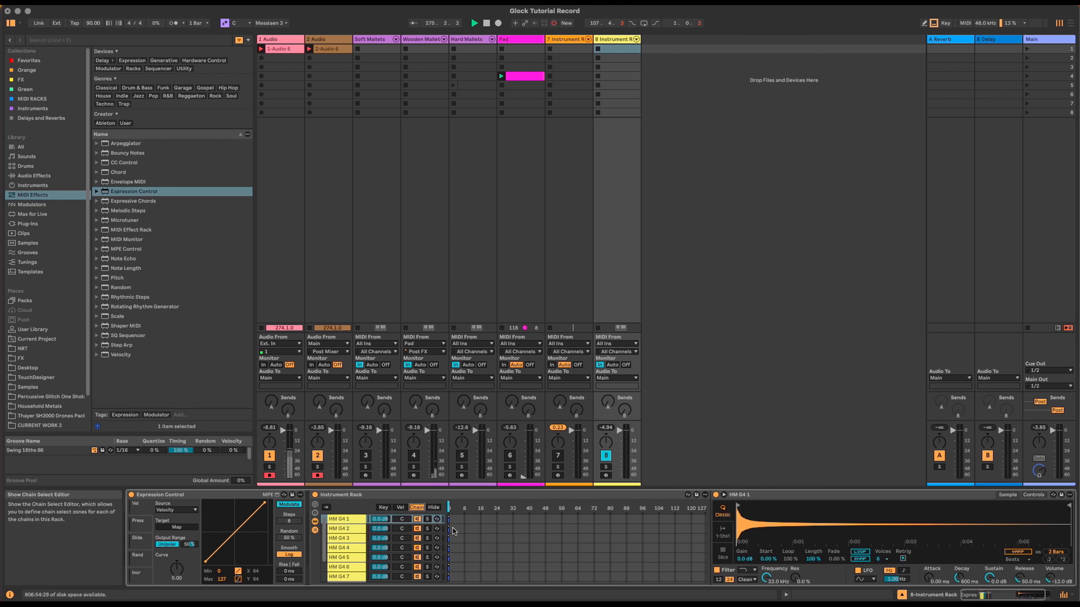
left_click_drag(449, 528, 457, 559)
left_click_drag(449, 569, 460, 577)
scroll(460, 570, "down", 2)
Step: Sweep the chain selector through the chains and back to 0, then select the glockenspiel rack
mouse_move(450, 511)
left_mouse_down()
mouse_move(460, 510)
mouse_move(449, 511)
left_mouse_up()
left_click_drag(448, 570, 462, 570)
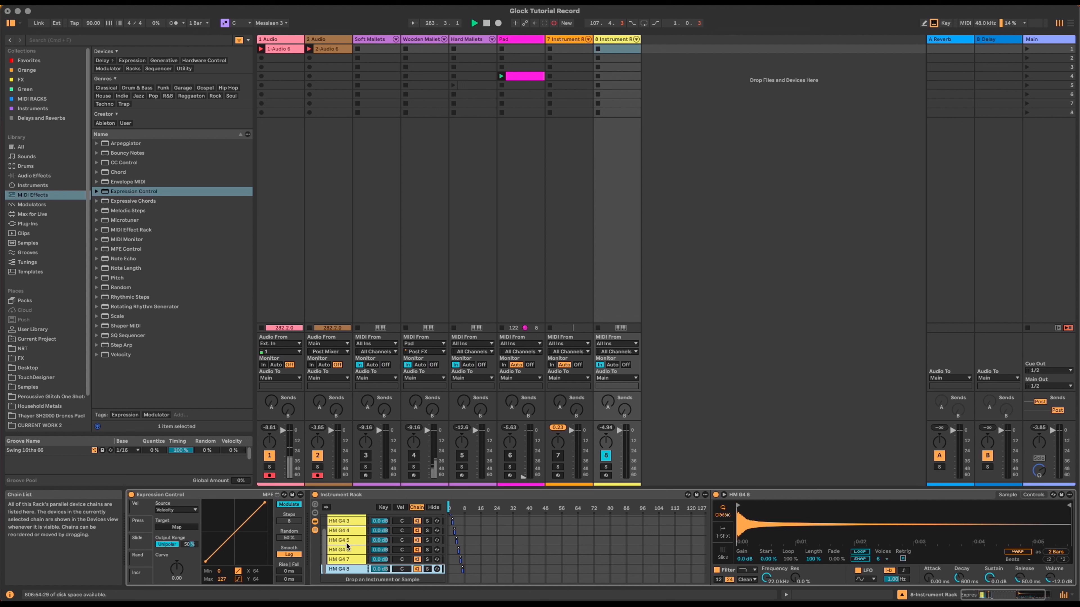
scroll(348, 548, "up", 2)
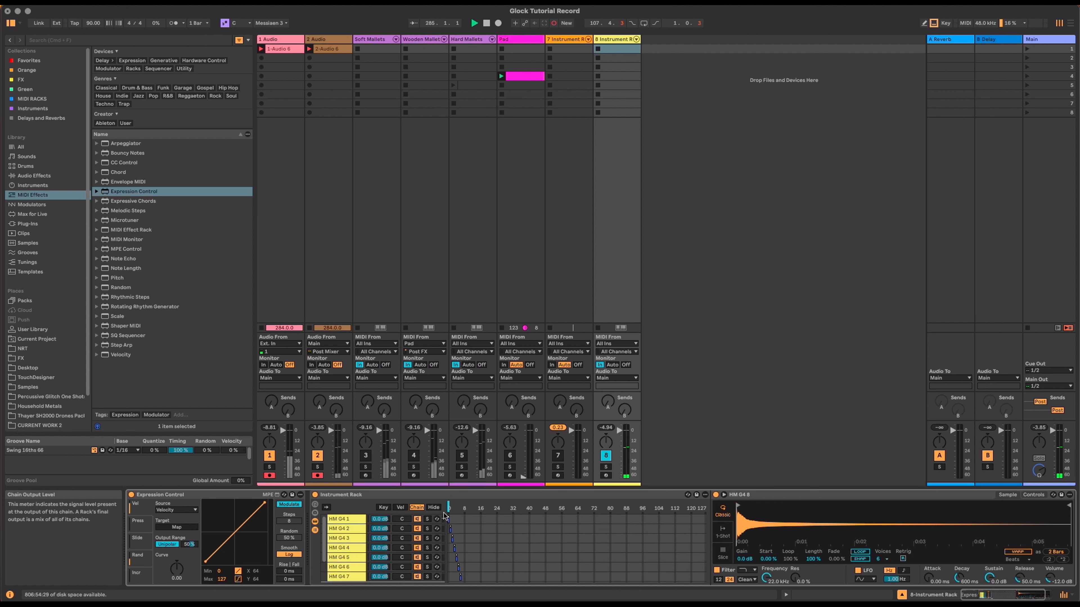
left_click_drag(449, 509, 462, 508)
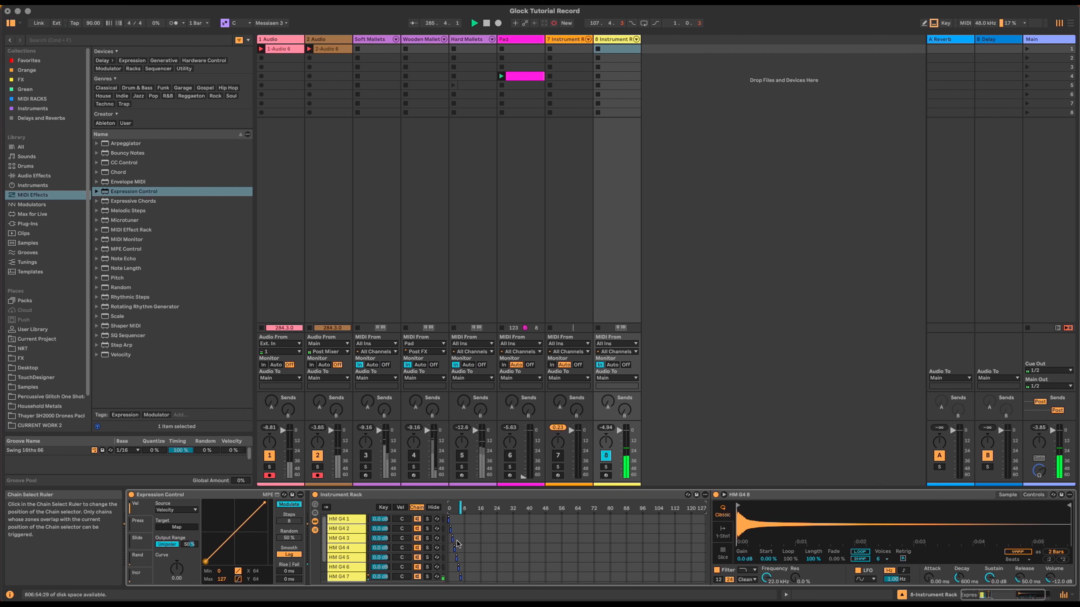
left_click_drag(460, 508, 448, 508)
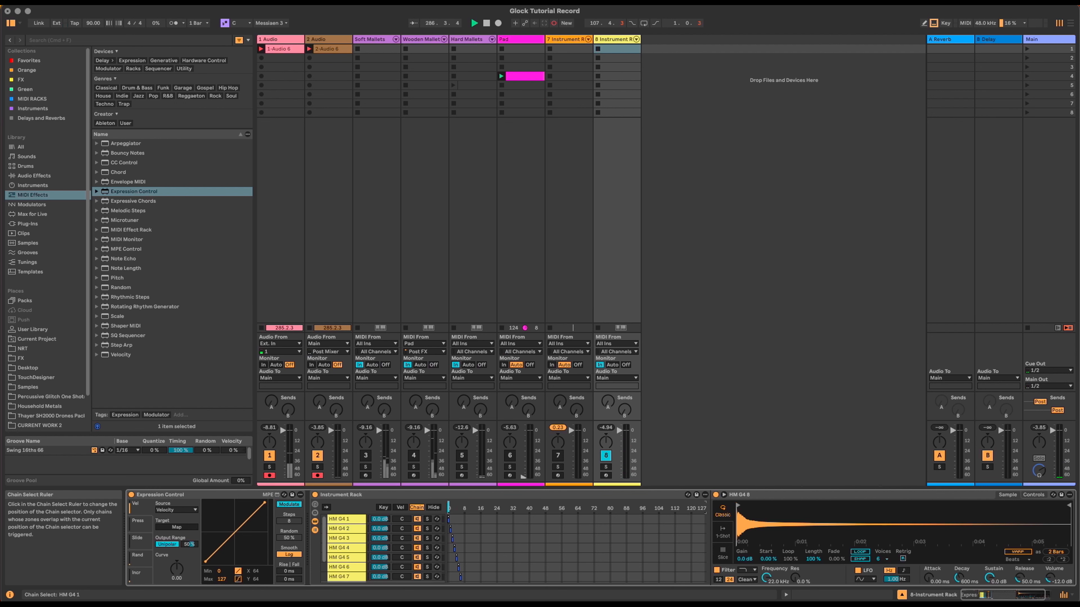
left_click(363, 496)
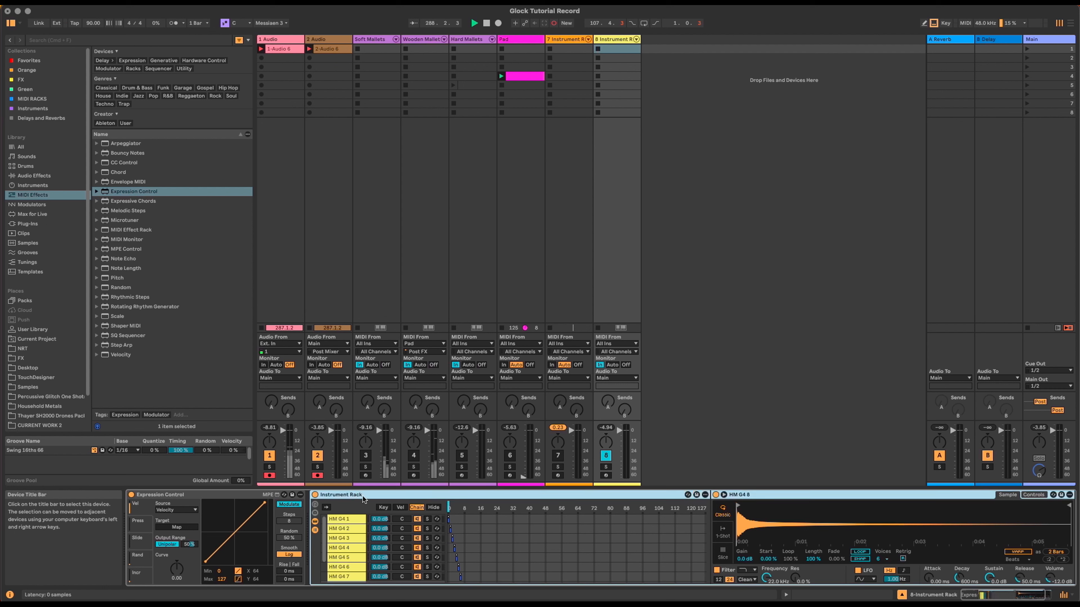
Step: Map the chain selector to Macro 16 and show all 16 rack macros
right_click(449, 509)
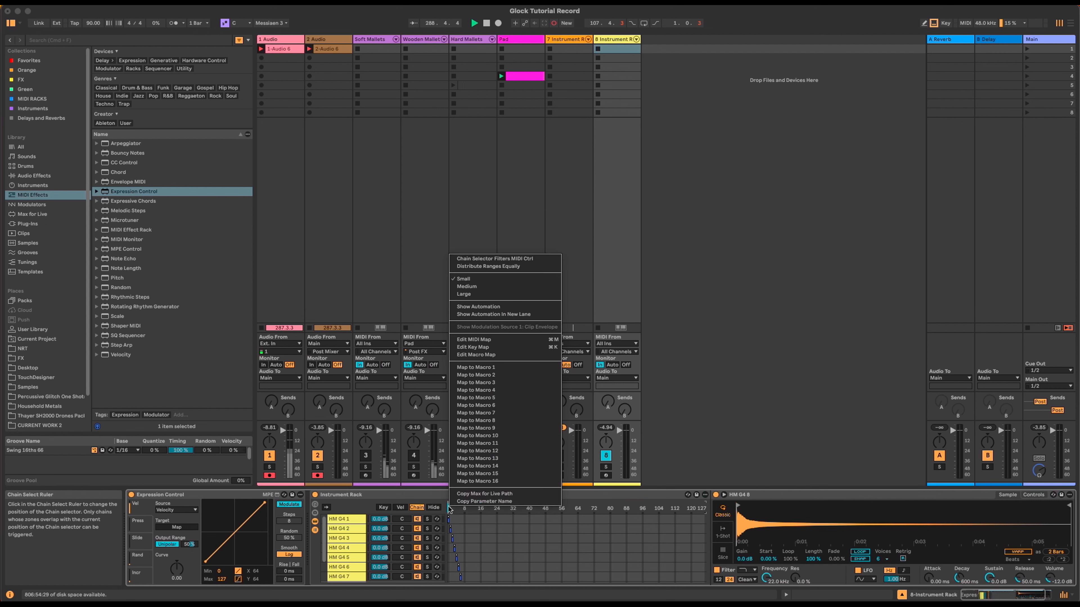
left_click(510, 481)
left_click(314, 504)
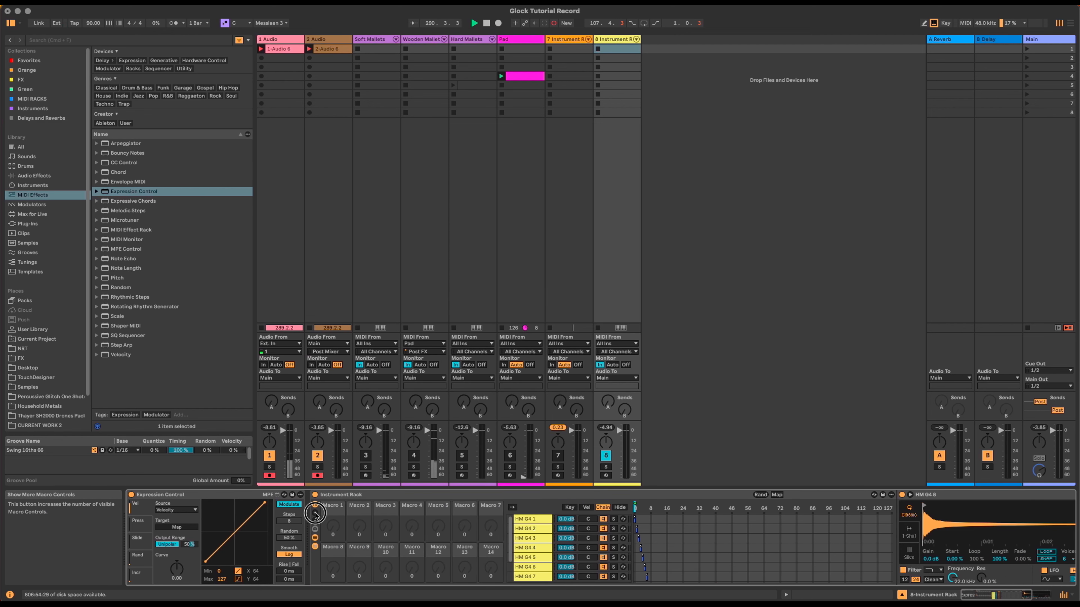
left_click(314, 515)
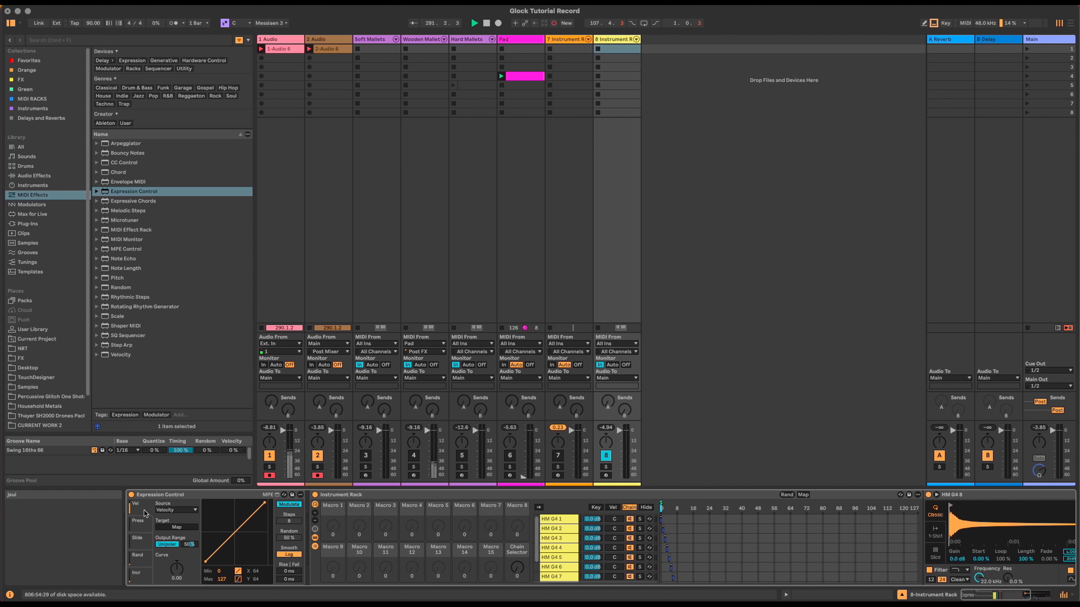
Step: Set Expression Control to Random at 100% range targeting the Chain Selector, then enter Map mode
left_click(177, 510)
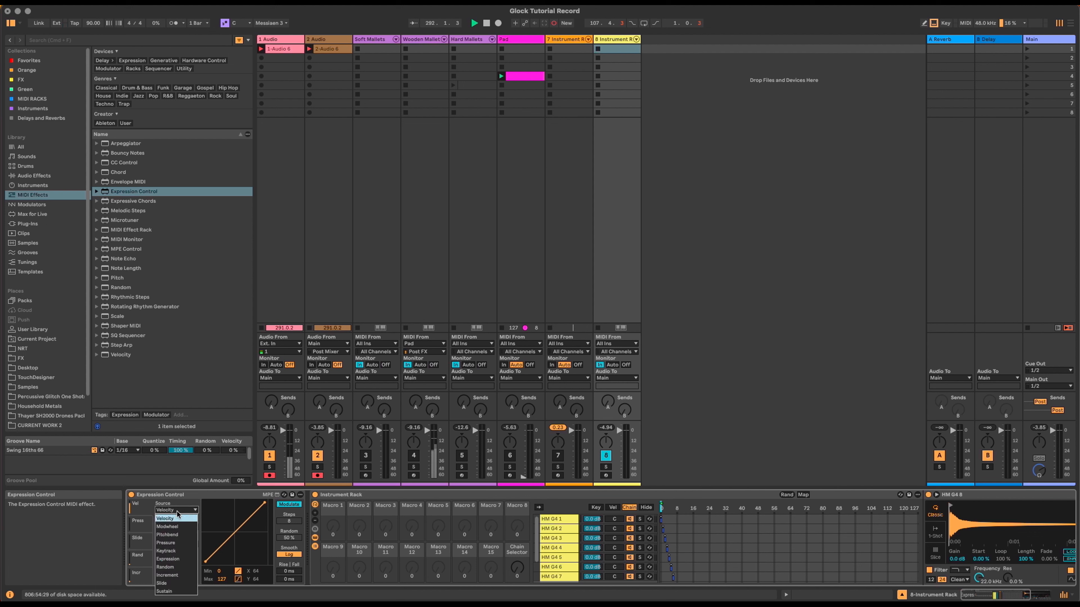
left_click(178, 566)
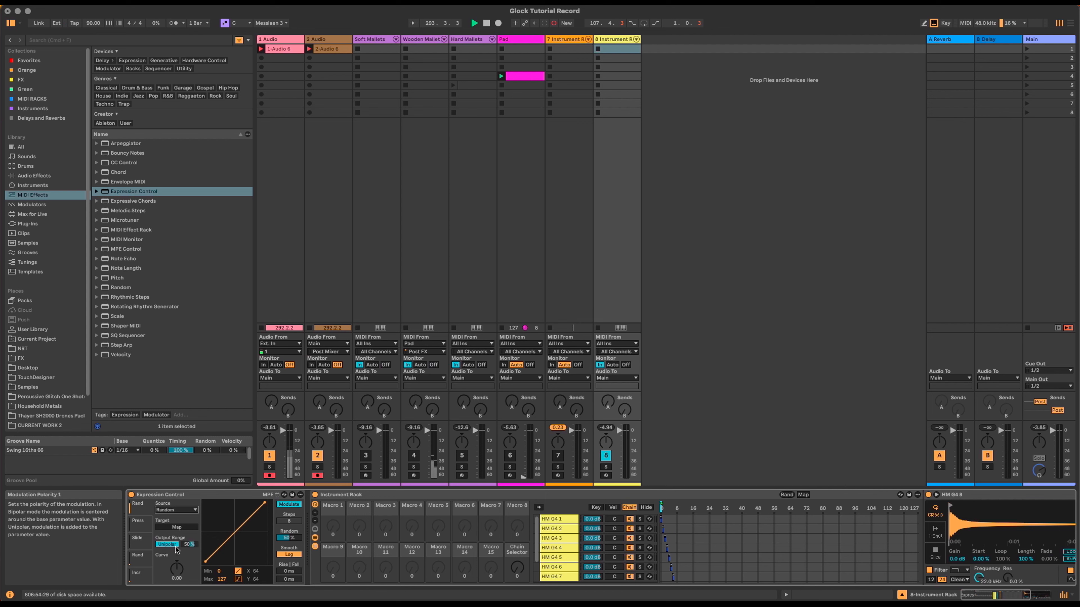
left_click_drag(187, 546, 185, 527)
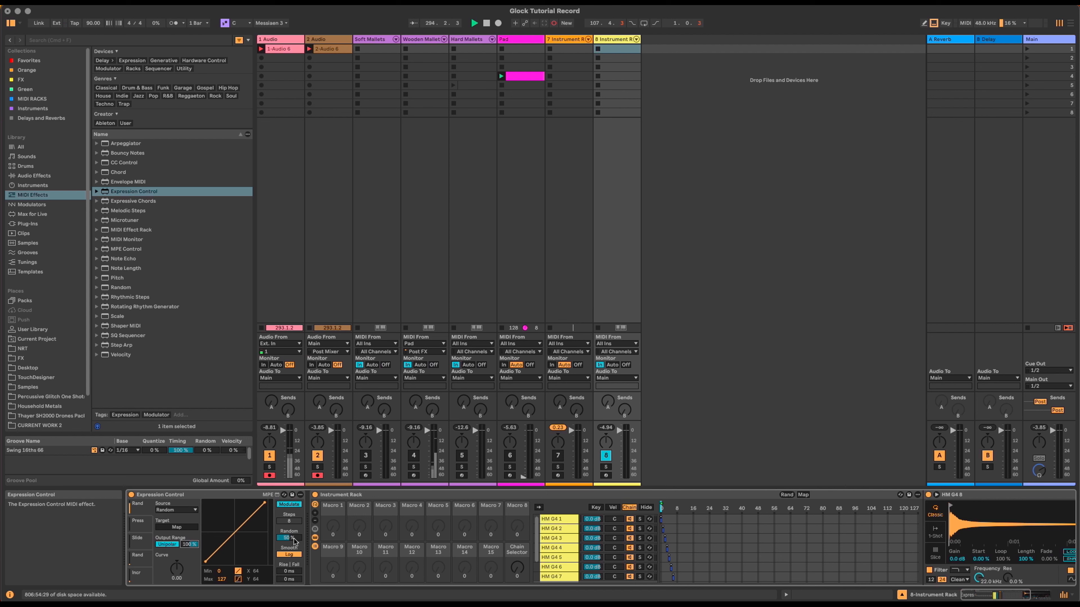
left_click(176, 527)
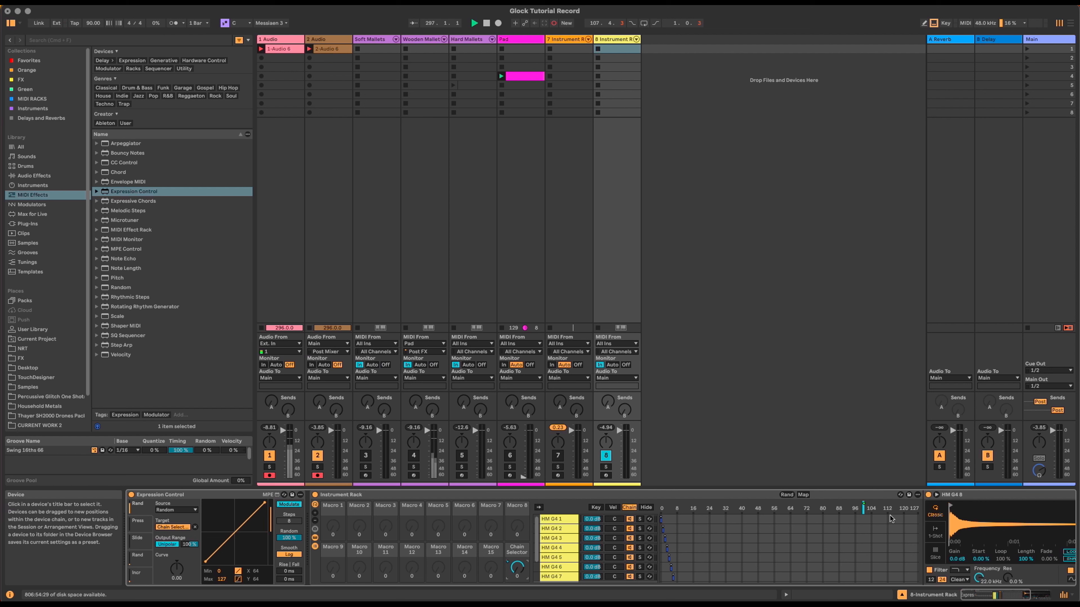
left_click(864, 510)
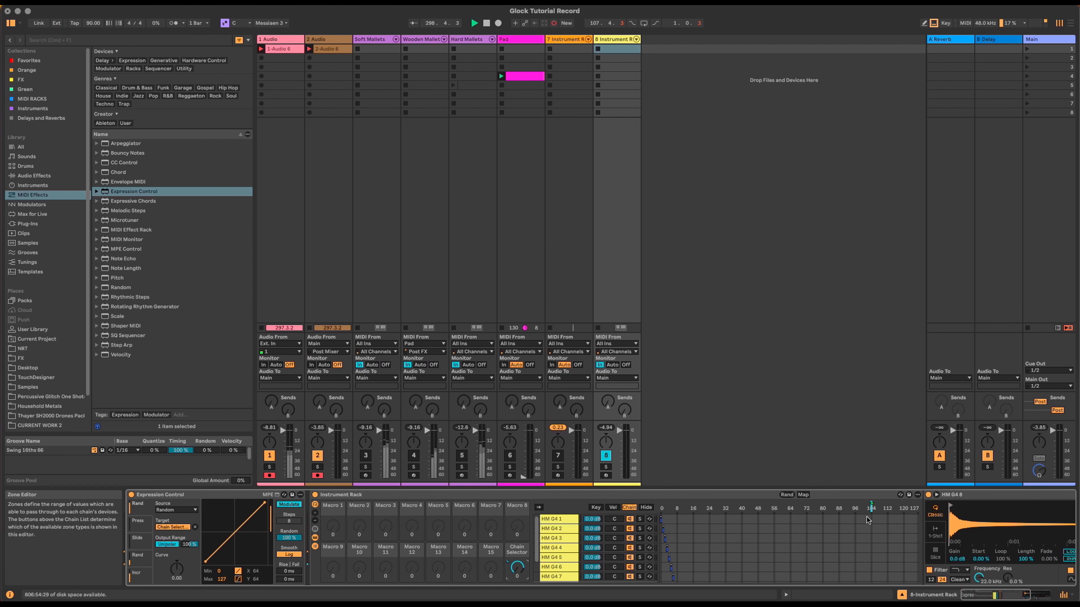
left_click(803, 496)
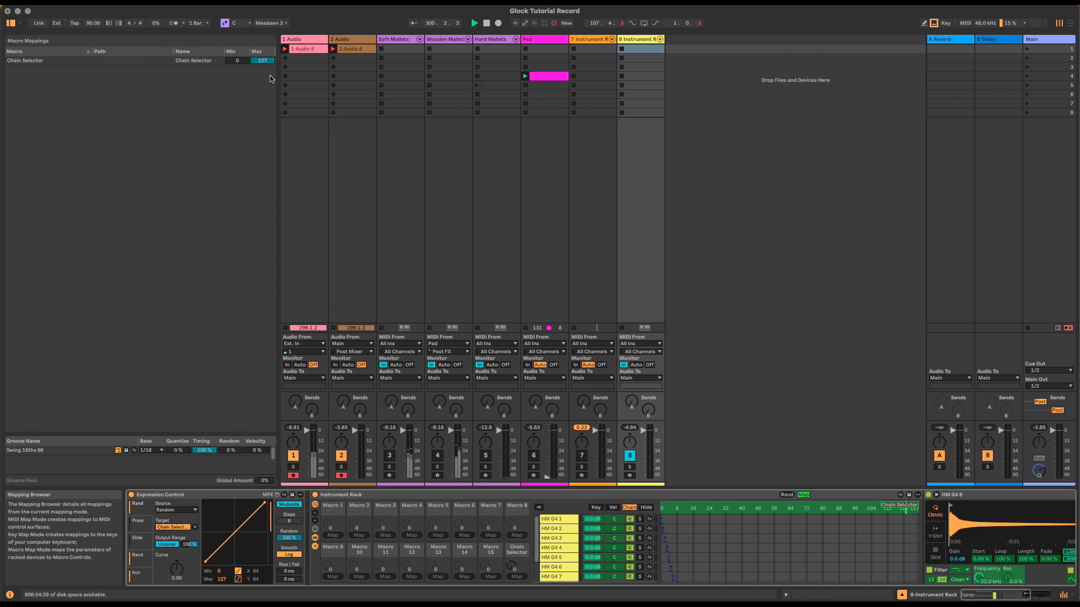
Step: Set the Chain Selector mapping's maximum to 7 and turn Map mode off
left_click(262, 62)
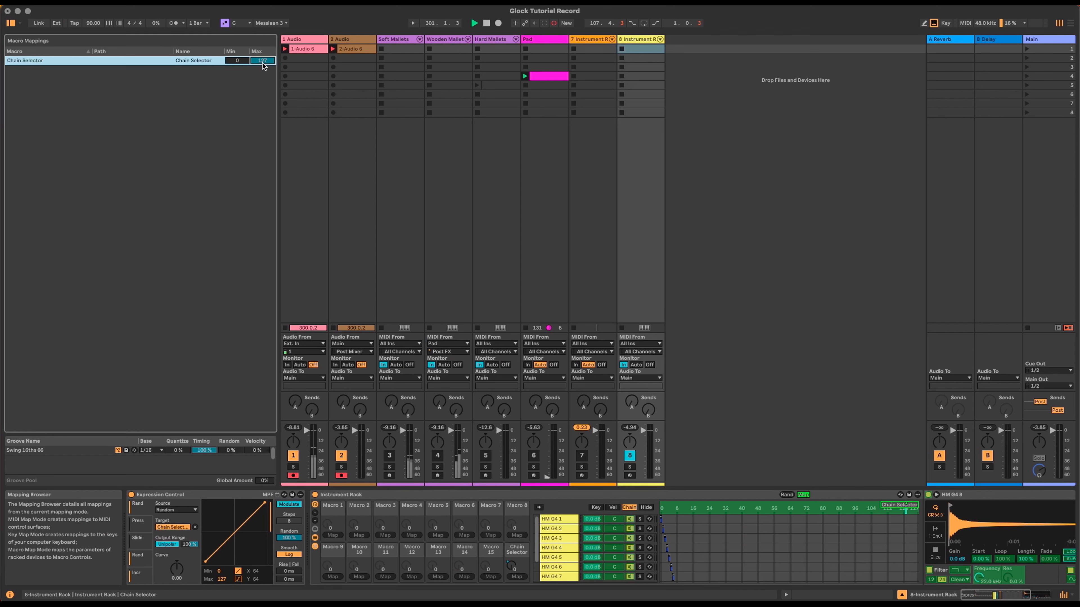
type("7")
key("Return")
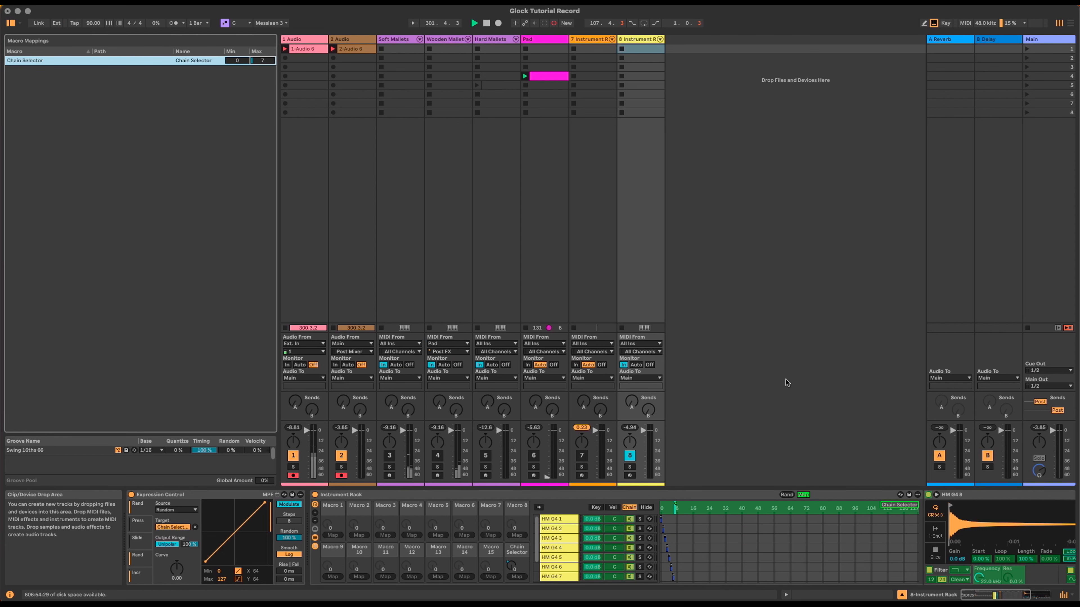
left_click(803, 495)
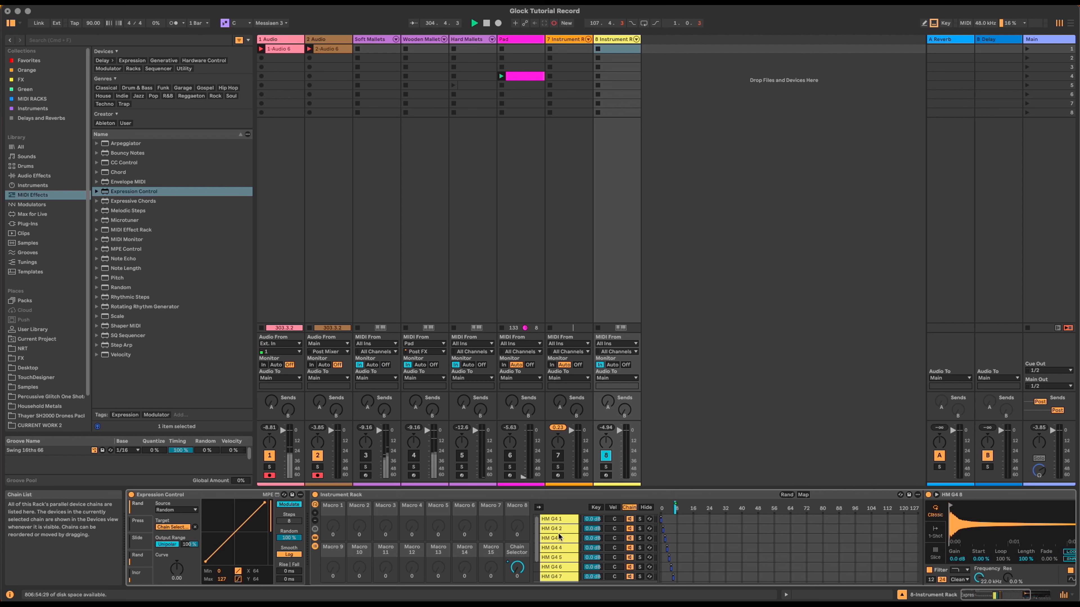
Step: Group Expression Control and the glockenspiel rack into a new Instrument Rack and show its chain's key zones
left_click(232, 495)
left_click(359, 495, "shift")
key("super+g")
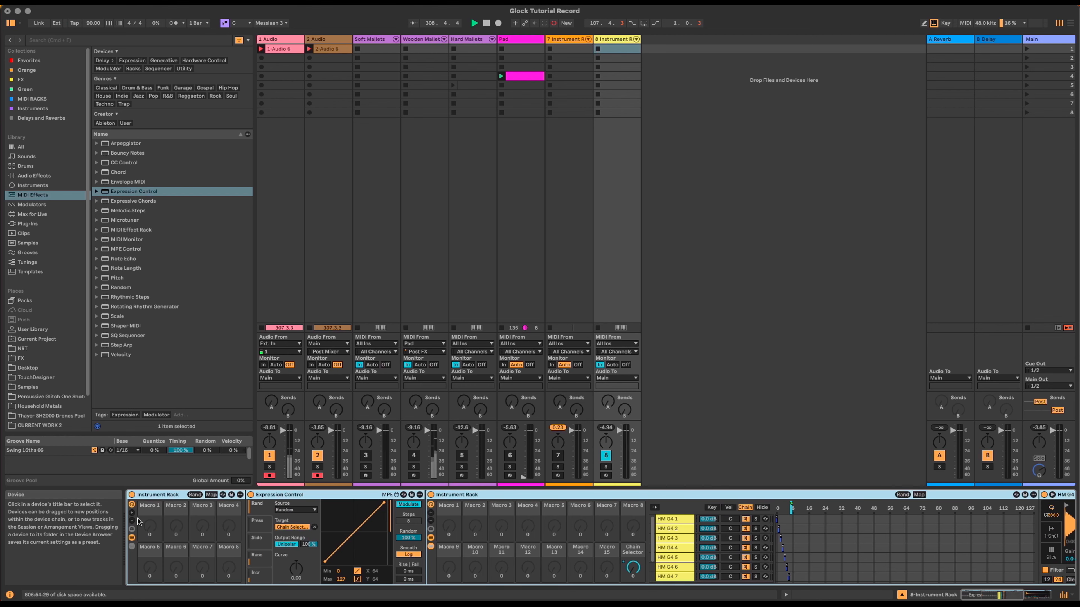
left_click(131, 547)
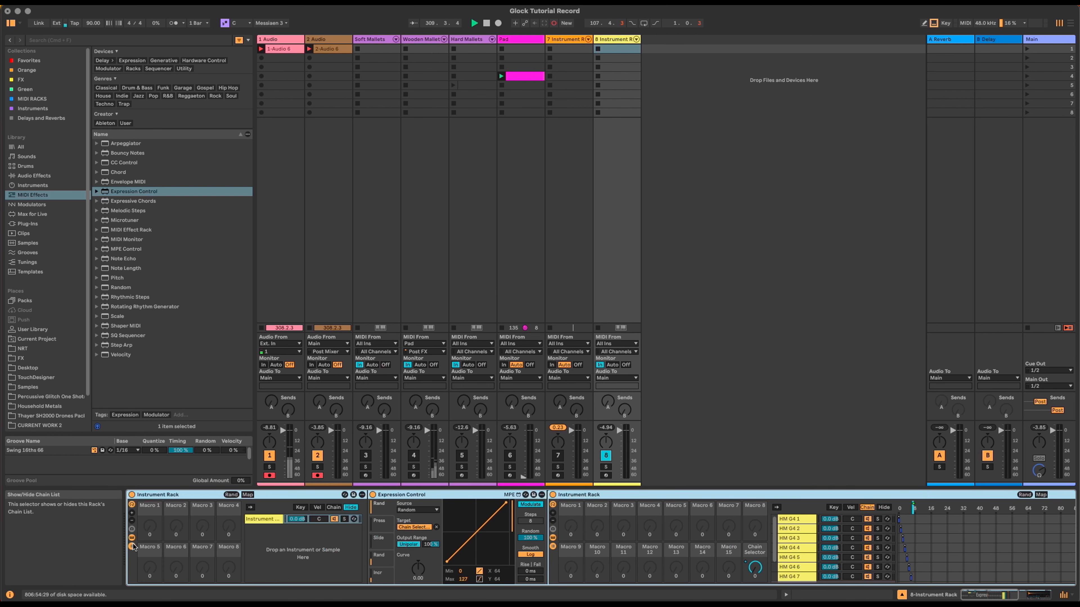
left_click(293, 559)
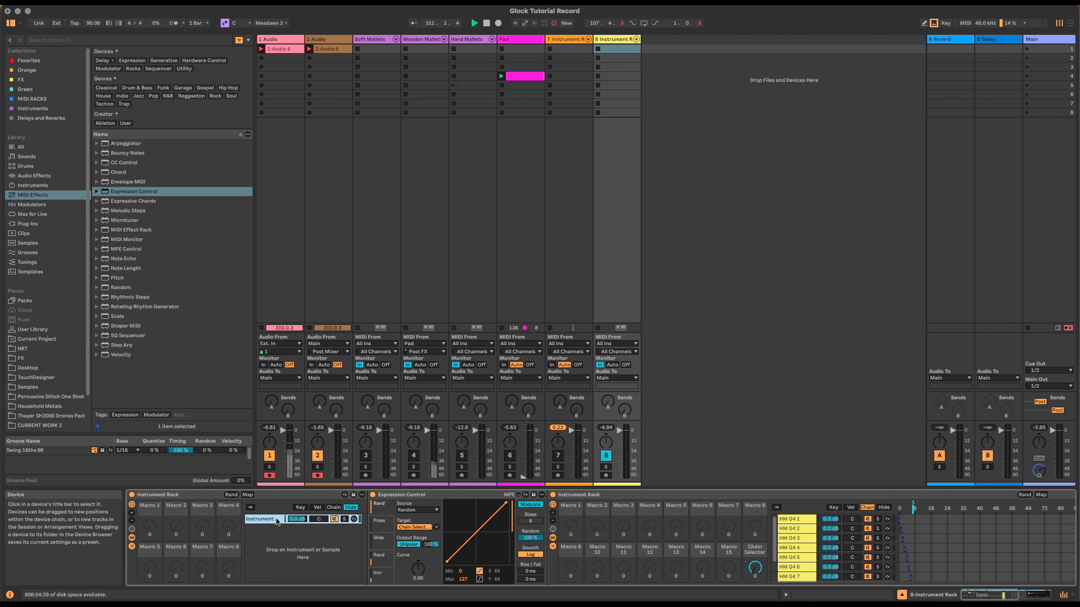
left_click(300, 507)
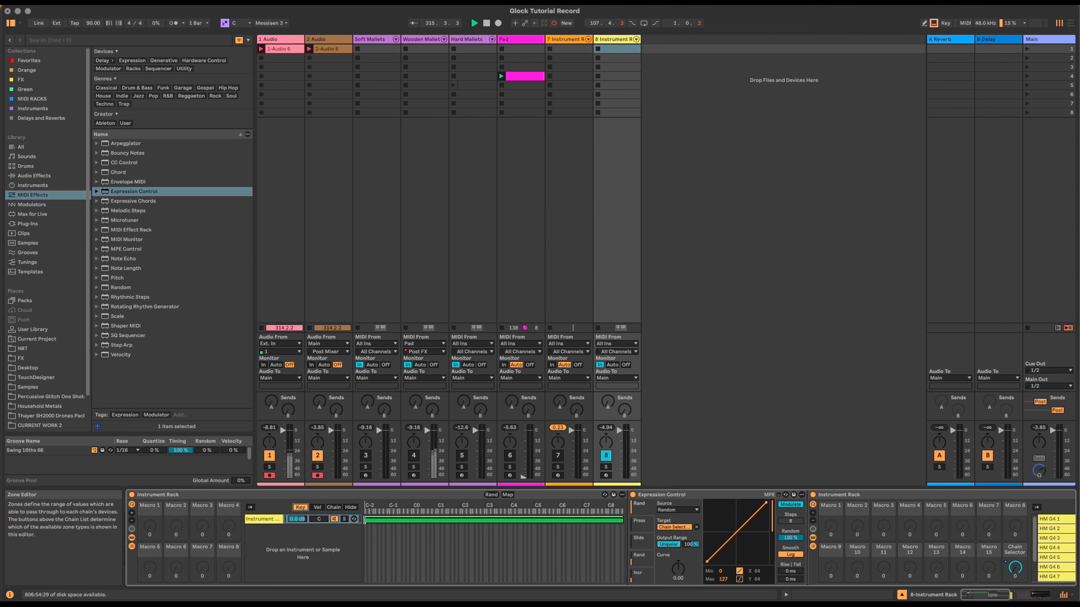
Step: Narrow the outer chain's key zone to one note near G4 and add a Pitch device at -17 st
left_click_drag(365, 521, 526, 521)
left_click_drag(623, 520, 527, 524)
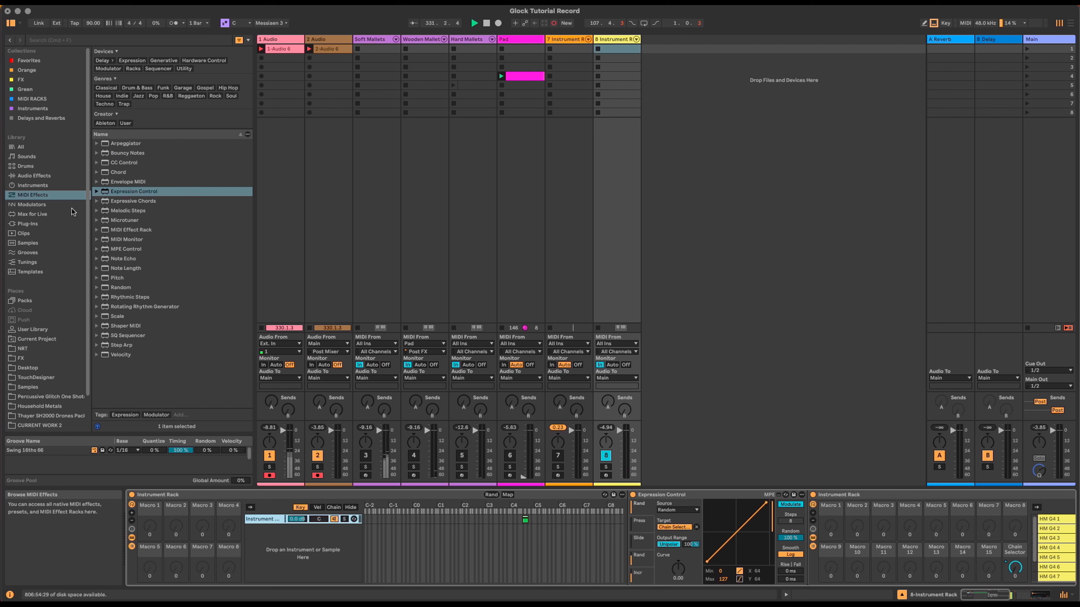
left_click_drag(115, 277, 631, 500)
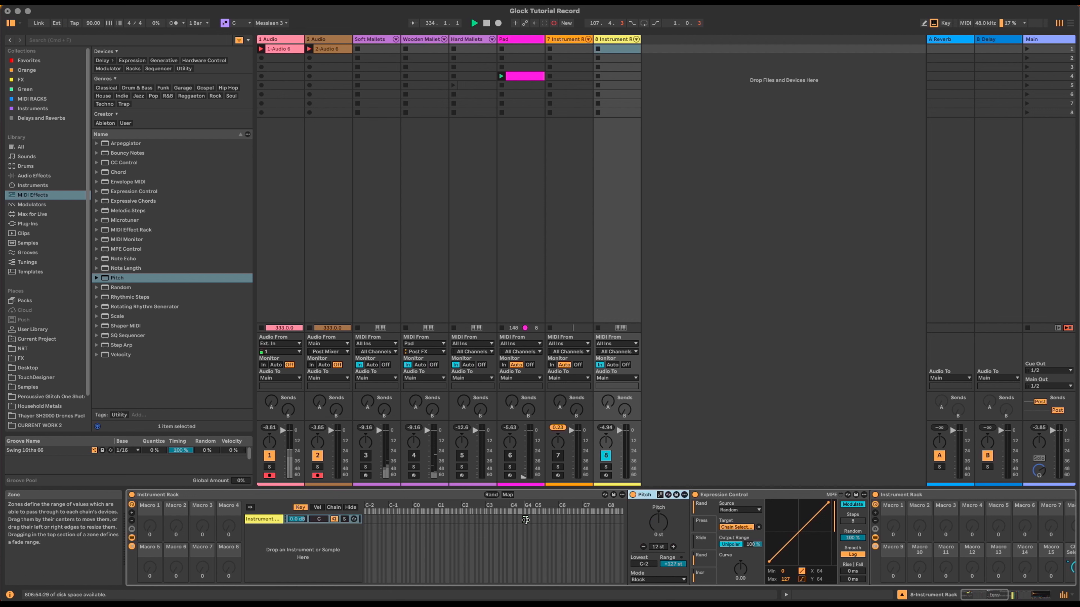
left_click(655, 527)
type("-1")
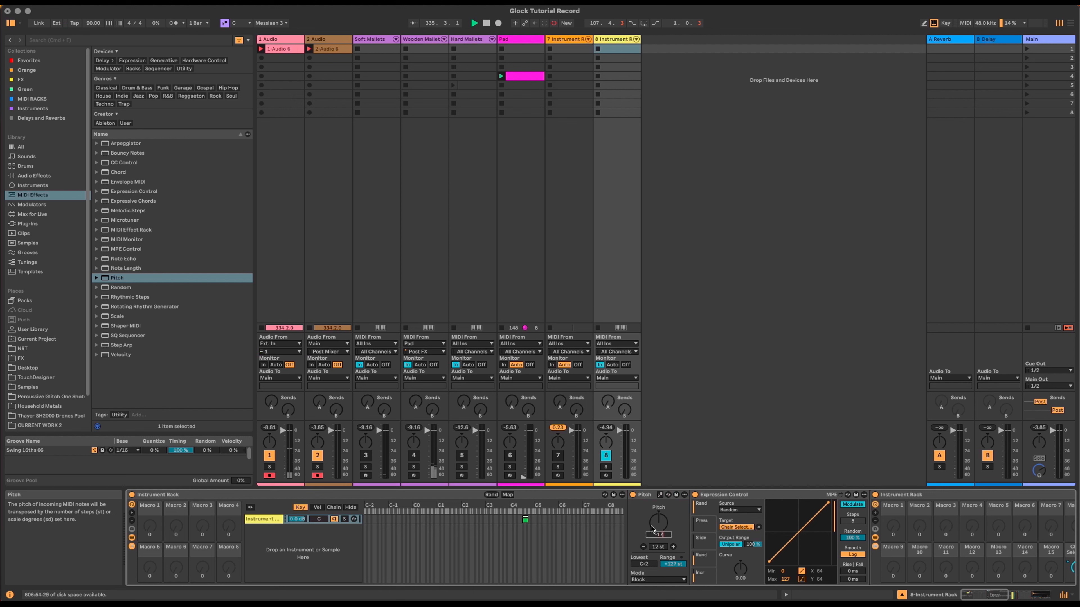
type("7")
key("Return")
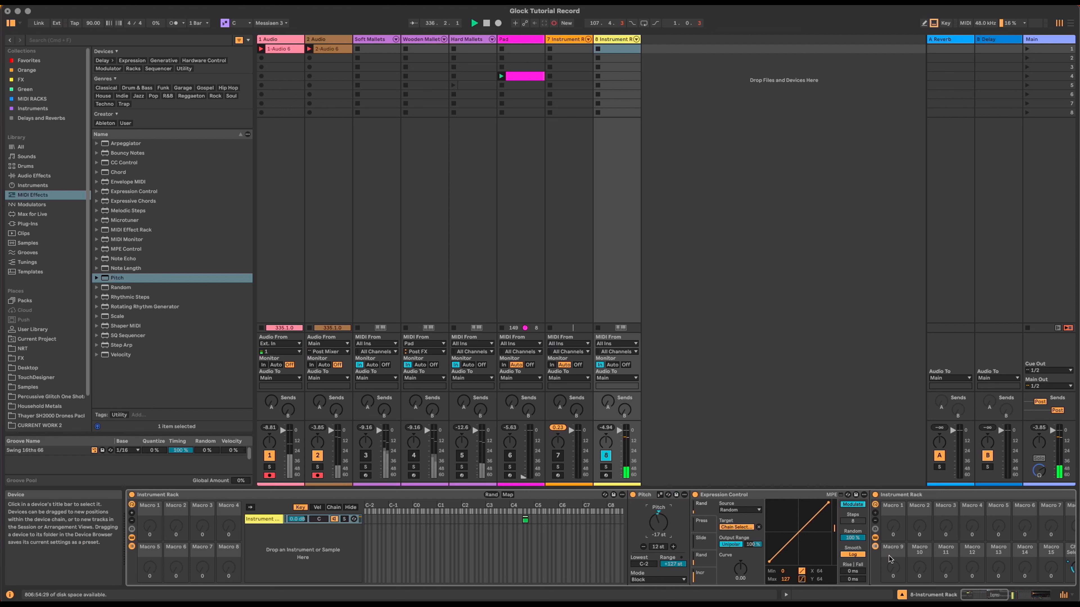
Step: Show the Instruments list in the browser
left_click_drag(973, 597, 978, 597)
left_click(33, 185)
scroll(126, 367, "down", 3)
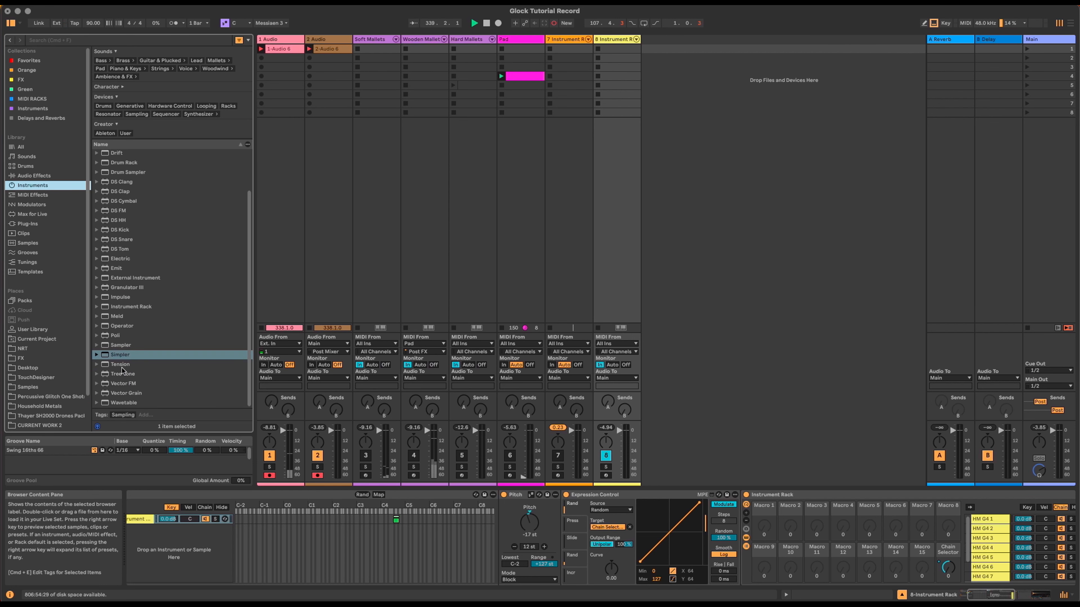
Step: Load Operator on a new monitored track to test, then delete that Operator track
left_click_drag(122, 326, 686, 155)
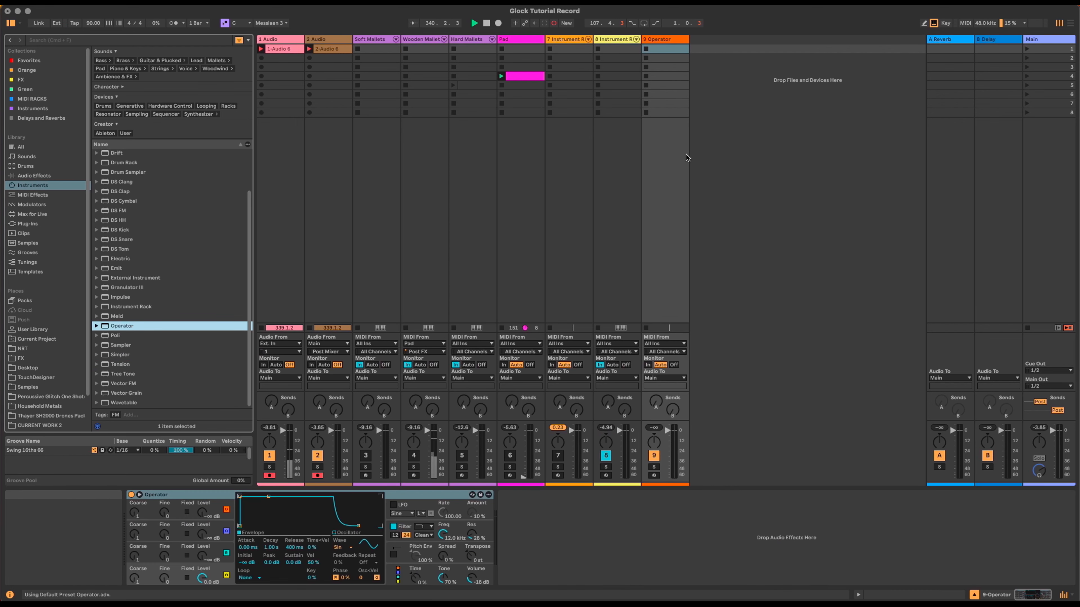
left_click(647, 365)
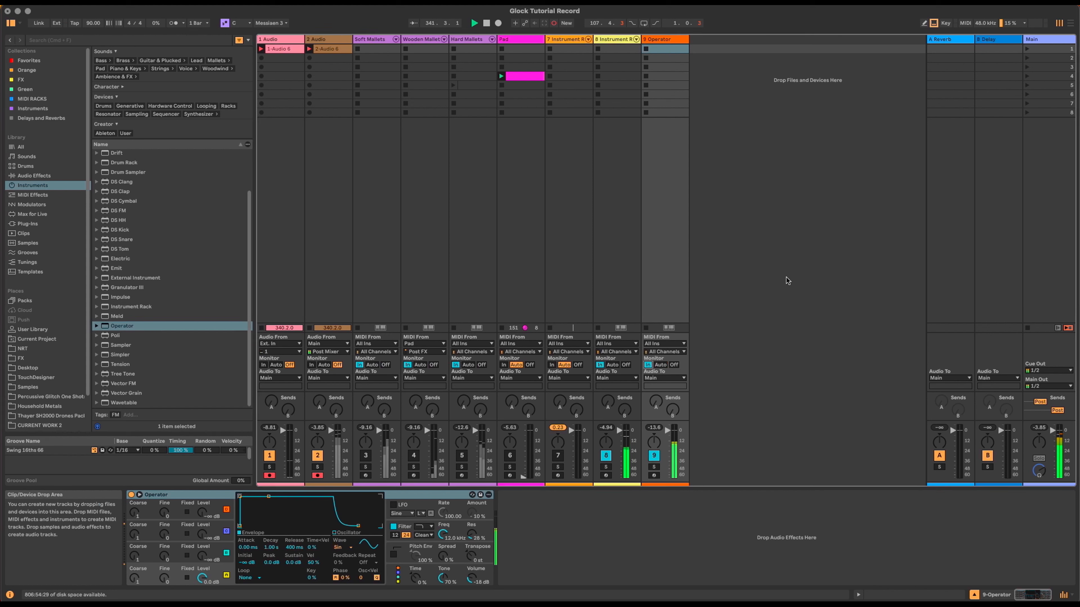
key("Left")
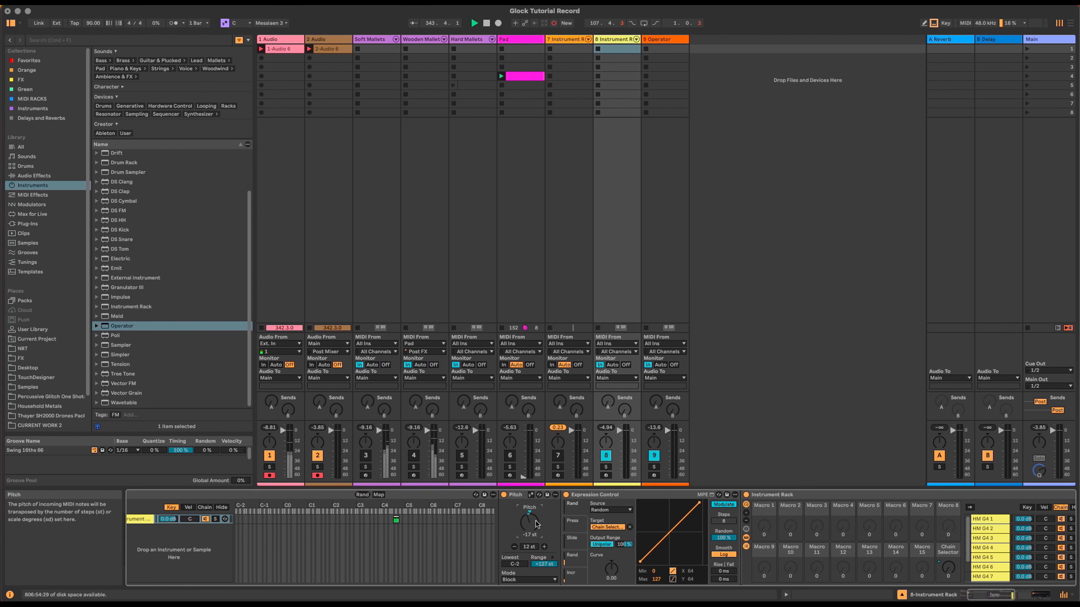
key("Right")
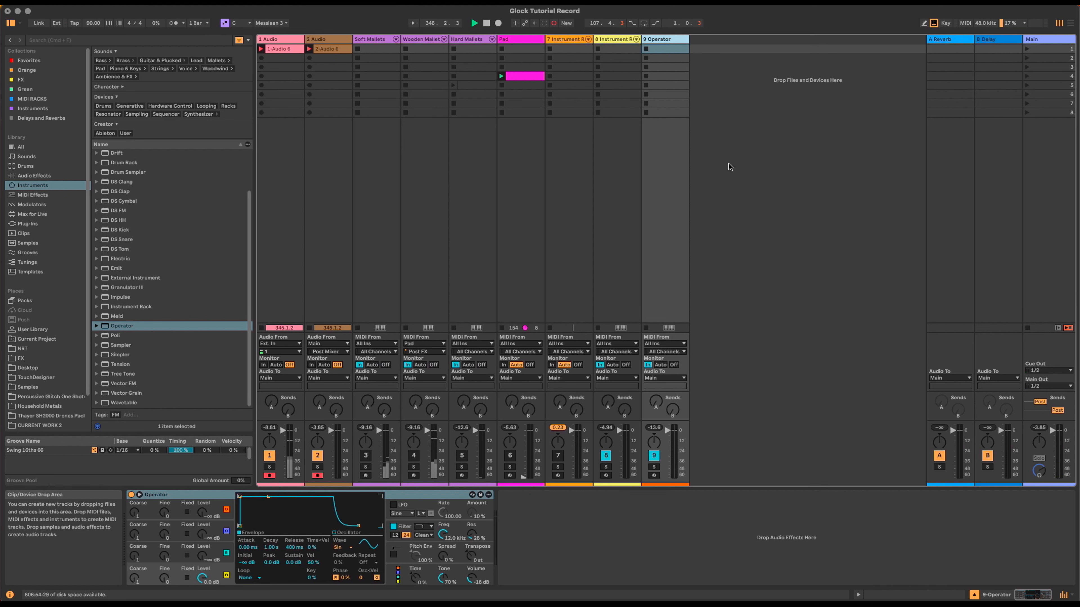
key("Delete")
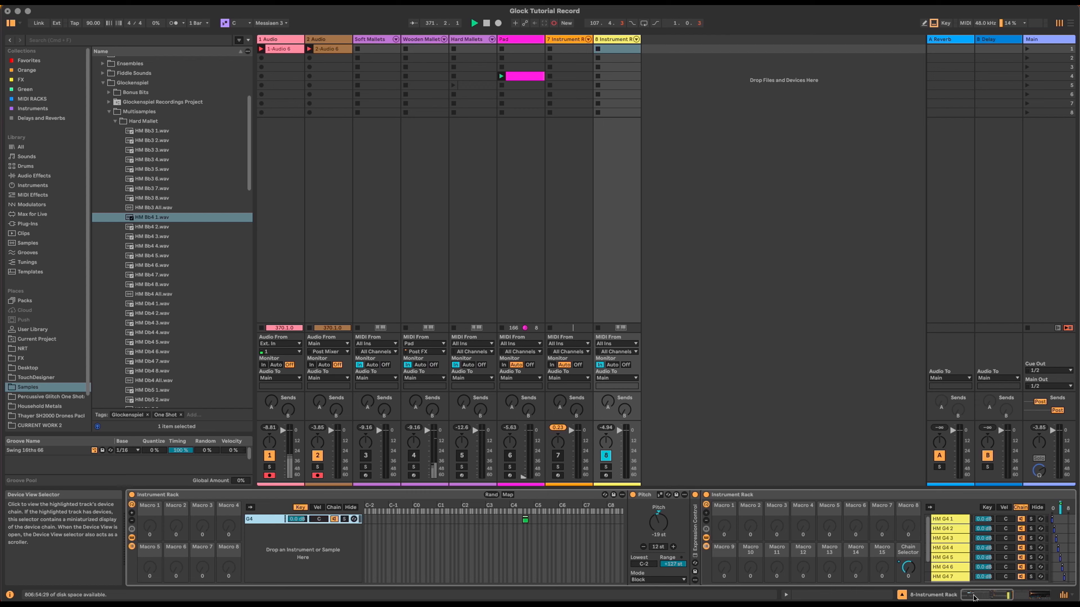
Step: Map Simpler's Sample Start to Macro 1 across all seven sibling chains
left_click_drag(974, 598, 1008, 598)
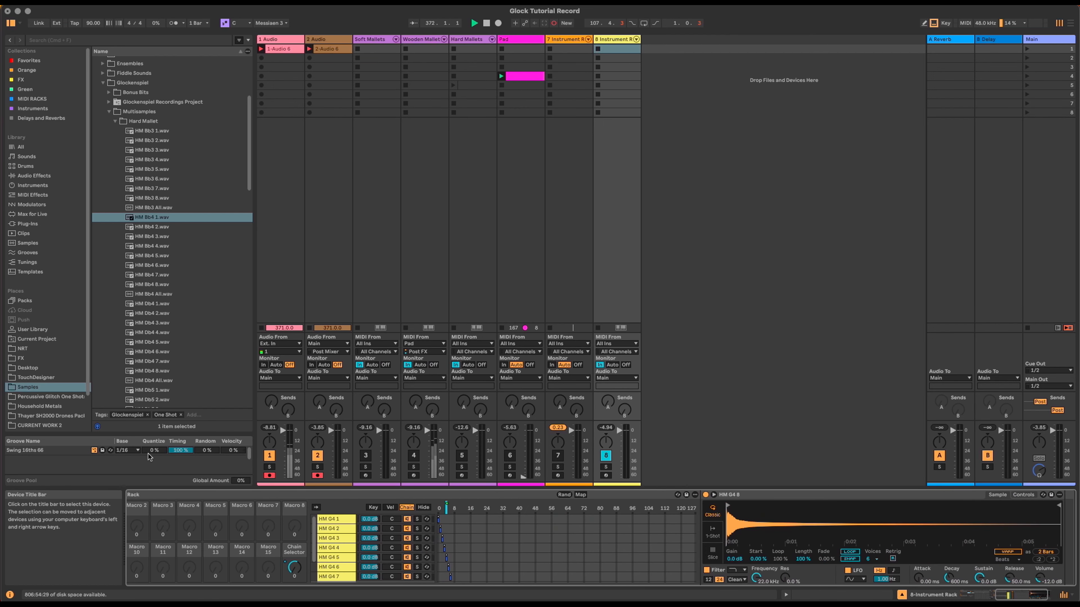
left_click_drag(1006, 595, 1001, 594)
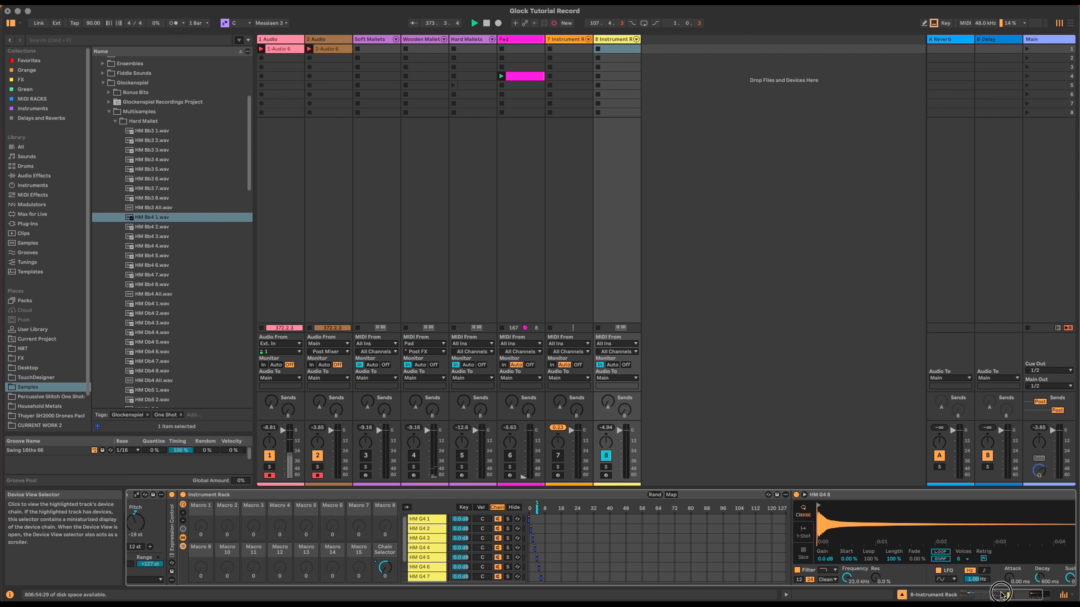
right_click(846, 561)
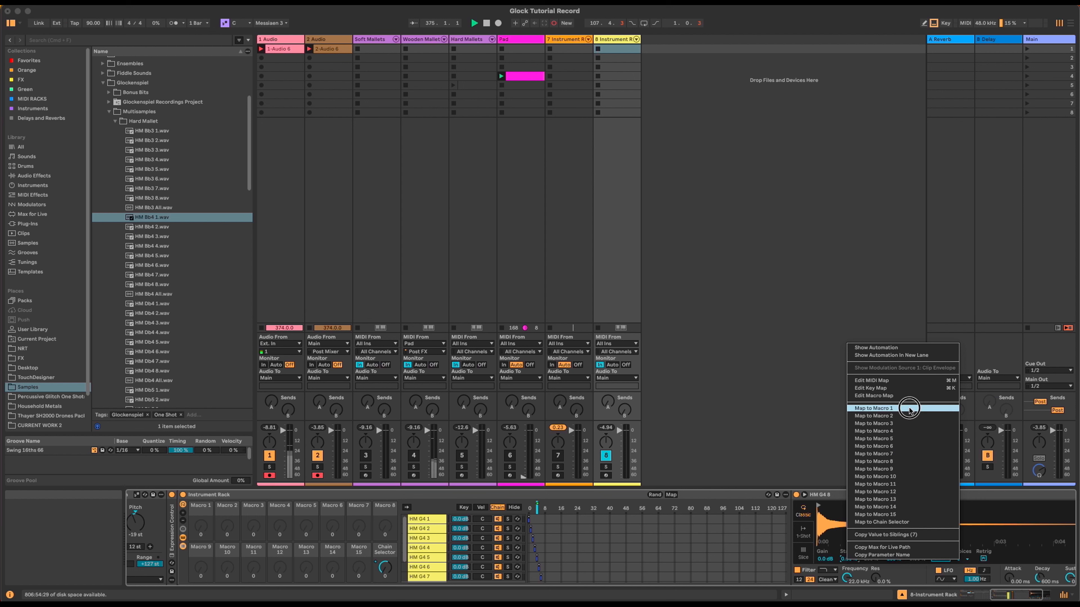
left_click(908, 409)
right_click(848, 560)
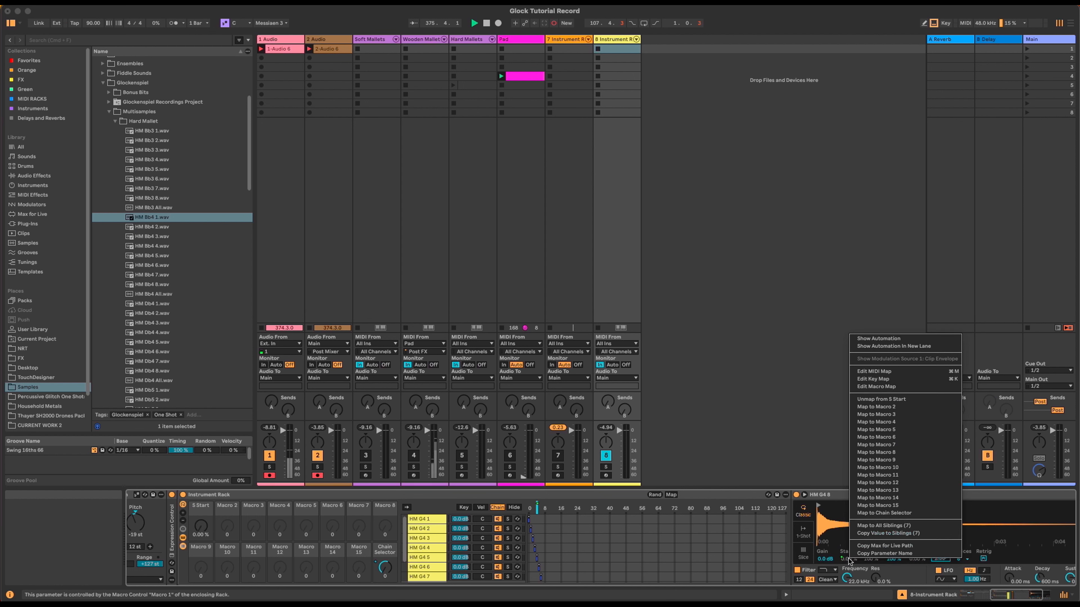
left_click(923, 527)
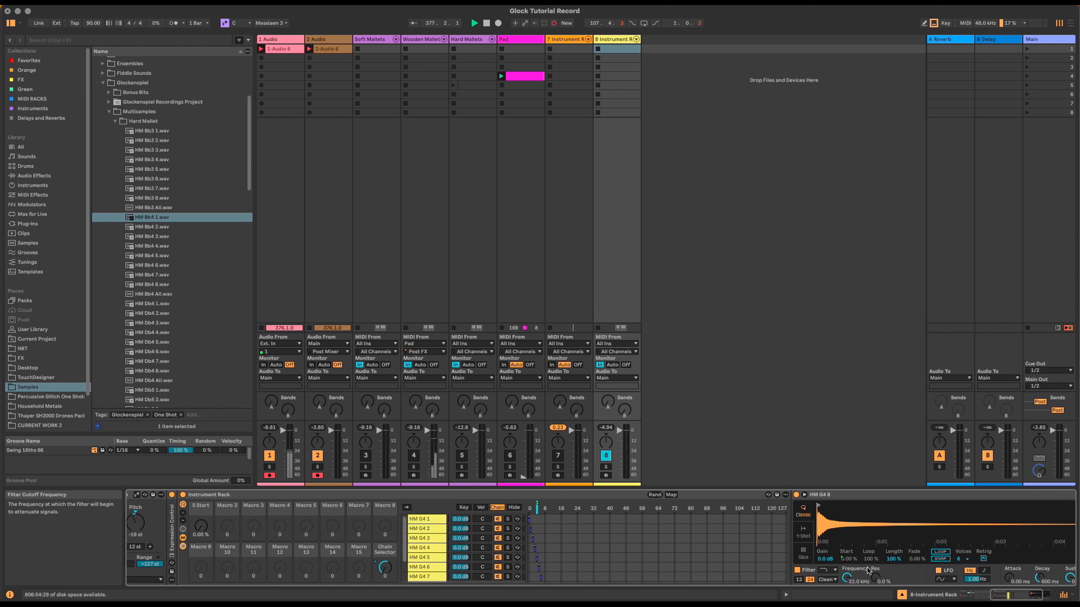
Step: Map Attack and Decay to Macros 2 and 3 in all sibling chains
scroll(869, 575, "right", 5)
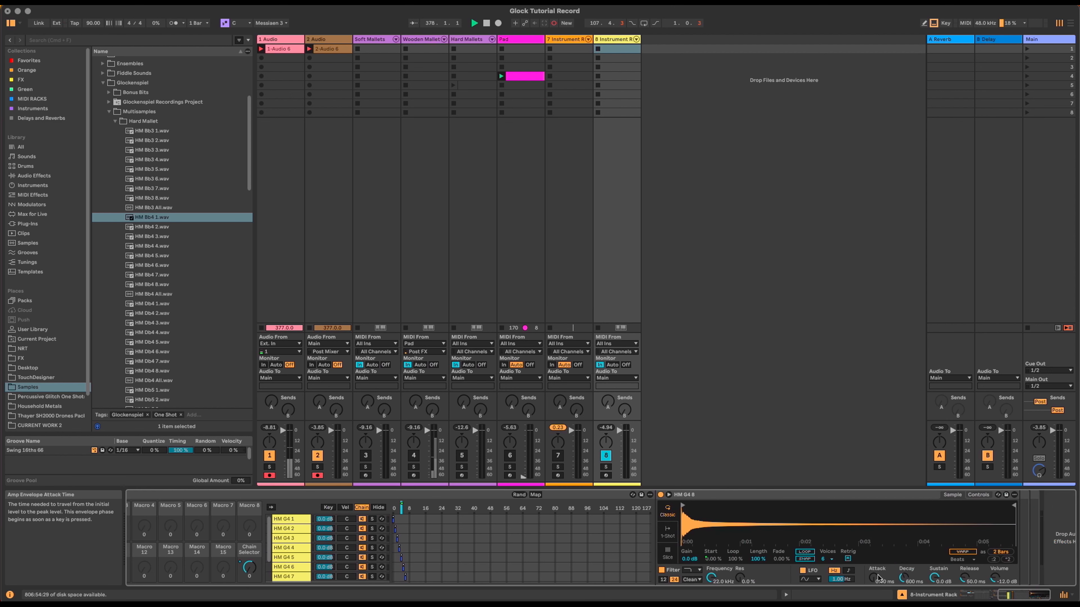
right_click(878, 577)
left_click(936, 430)
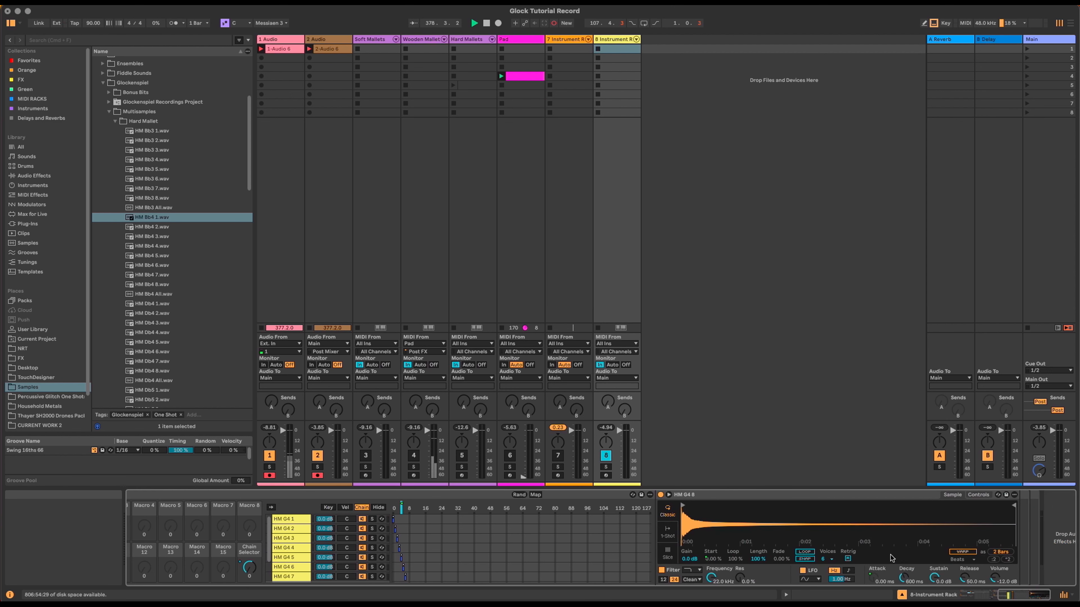
right_click(878, 576)
left_click(900, 540)
right_click(904, 578)
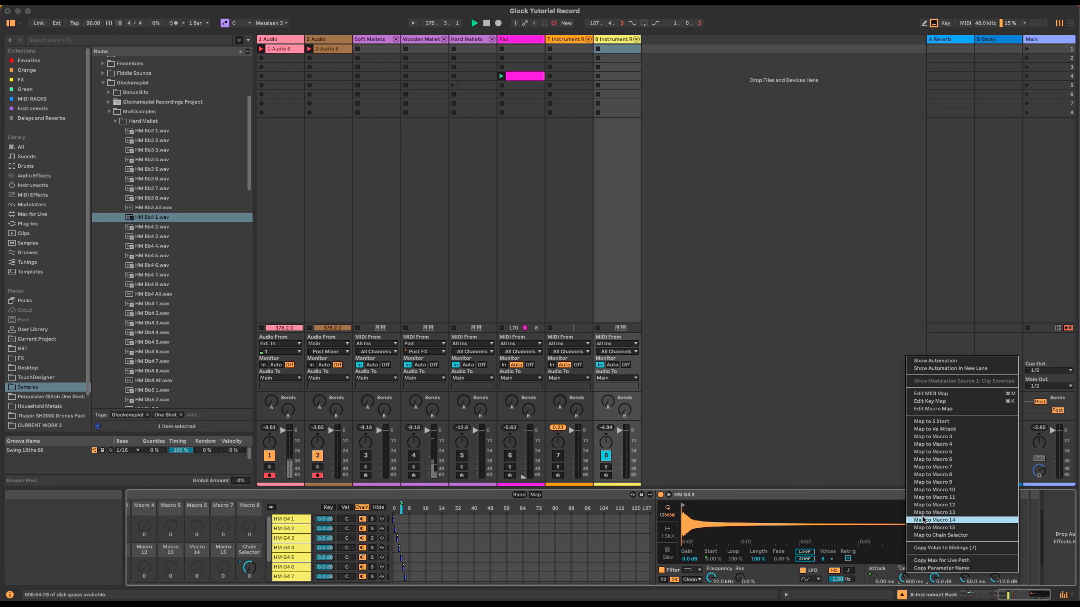
left_click(939, 436)
right_click(906, 578)
left_click(929, 548)
Step: Map Sustain and Release to Macros 4 and 5 in all sibling chains
right_click(934, 578)
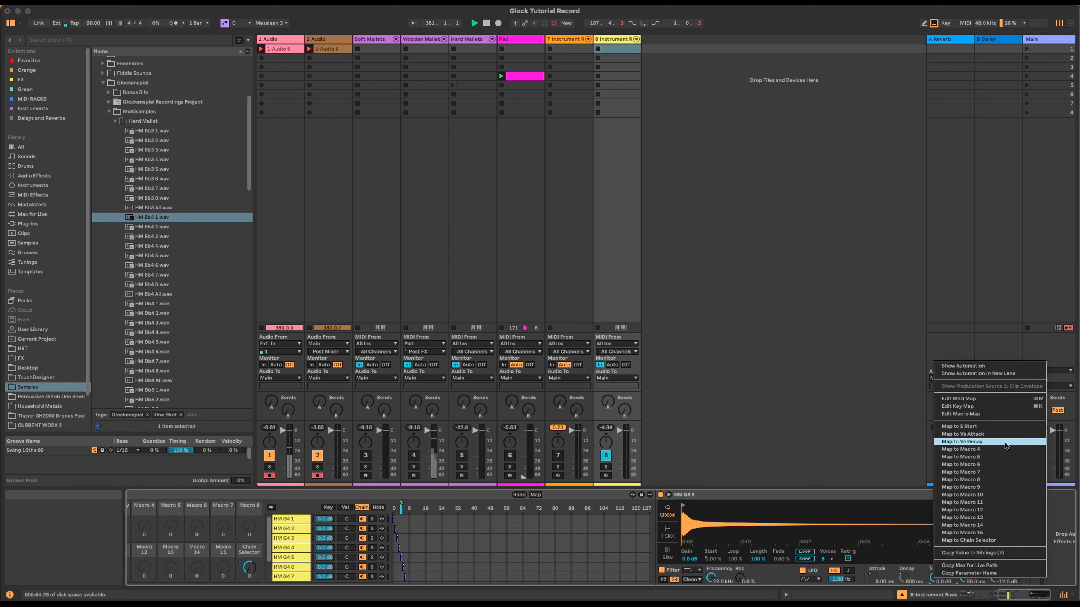
left_click(973, 444)
right_click(932, 582)
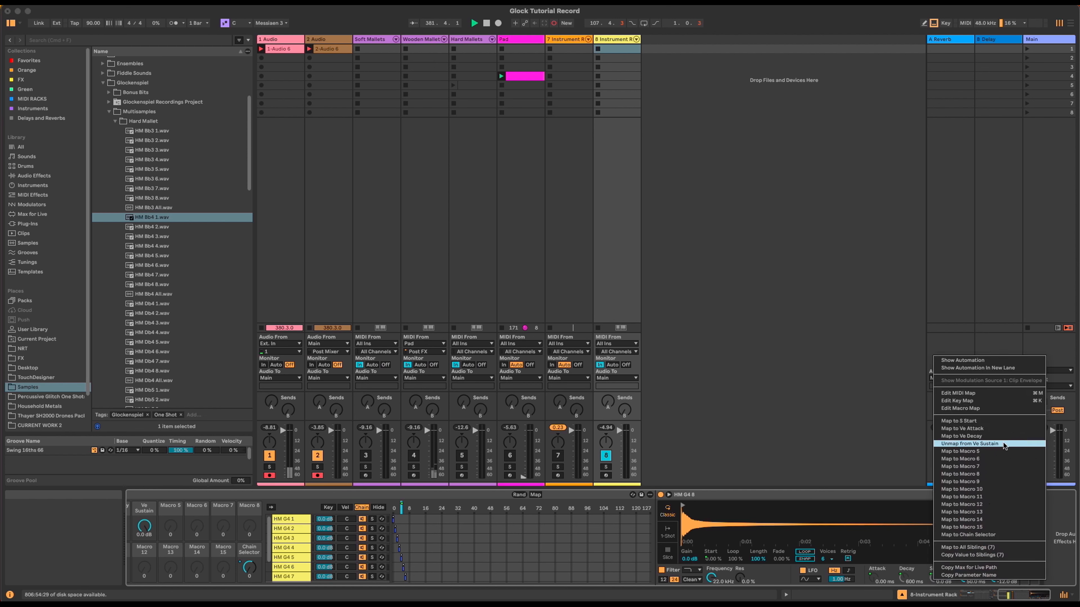
left_click(1003, 547)
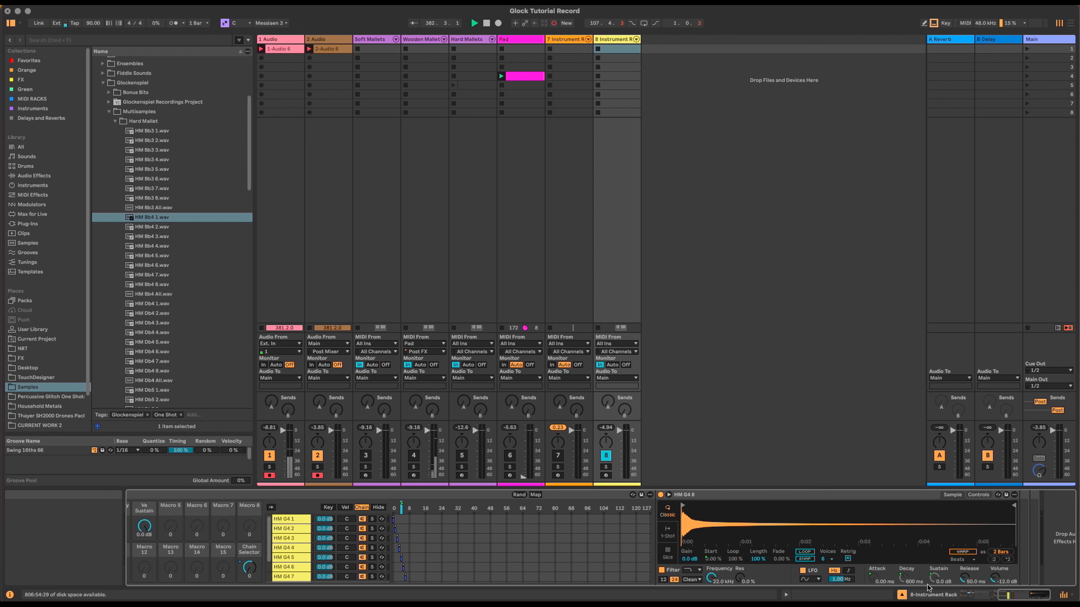
right_click(962, 579)
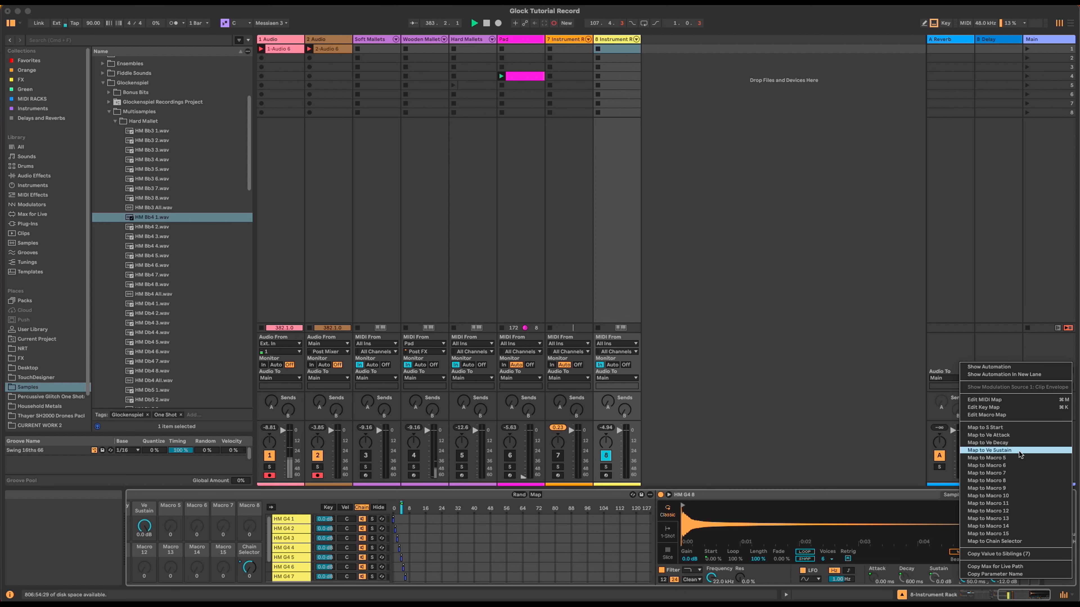
left_click(1019, 459)
right_click(965, 578)
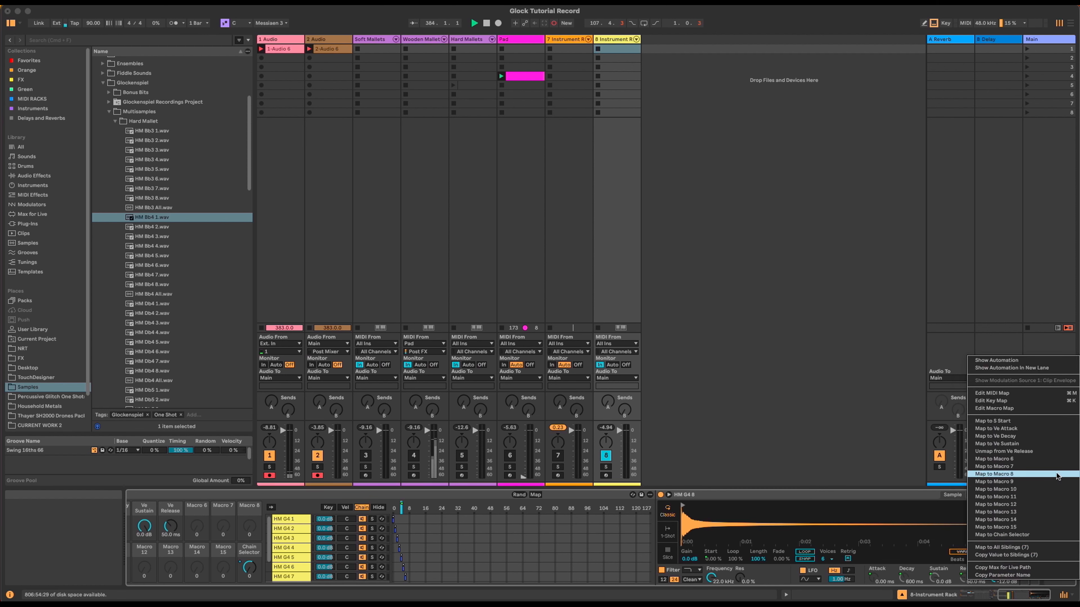
left_click(1050, 535)
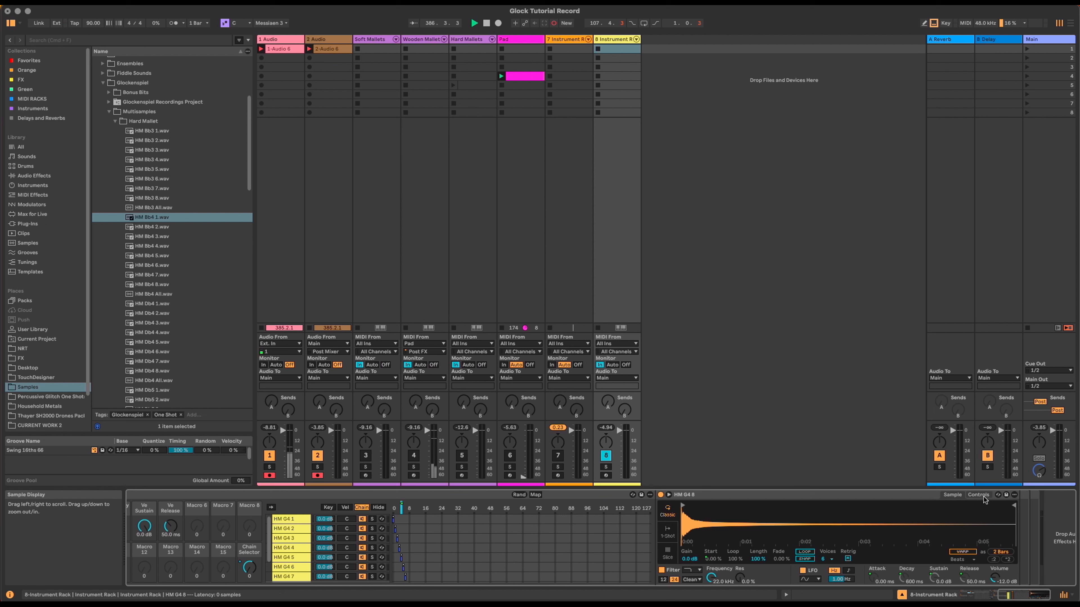
Step: Map Simpler's velocity-to-volume to Macro 6 and copy it to all sibling chains
left_click(978, 494)
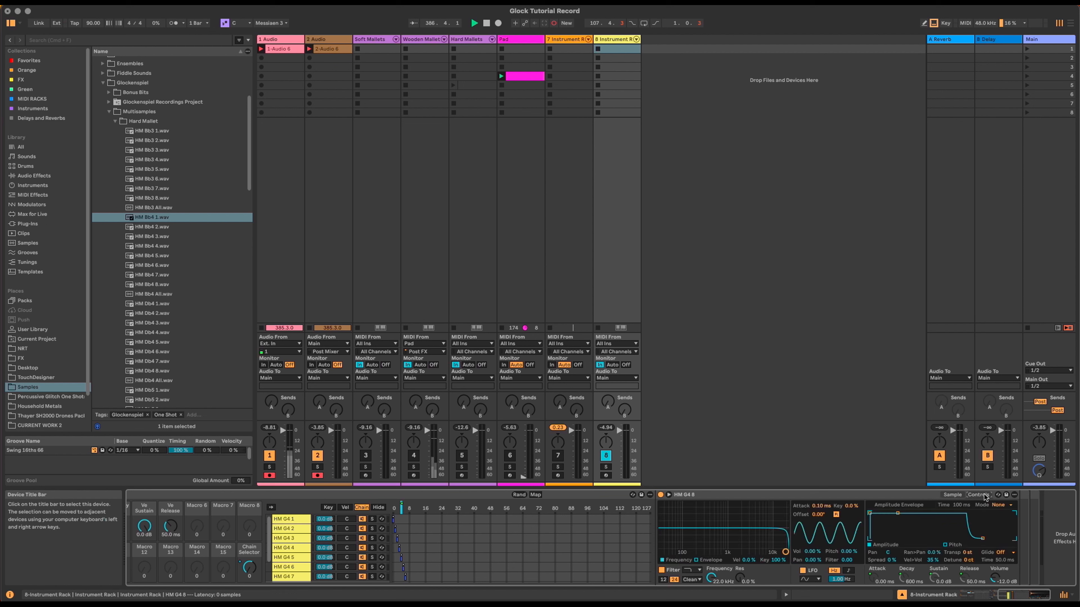
right_click(931, 560)
left_click(1005, 447)
right_click(931, 559)
left_click(973, 533)
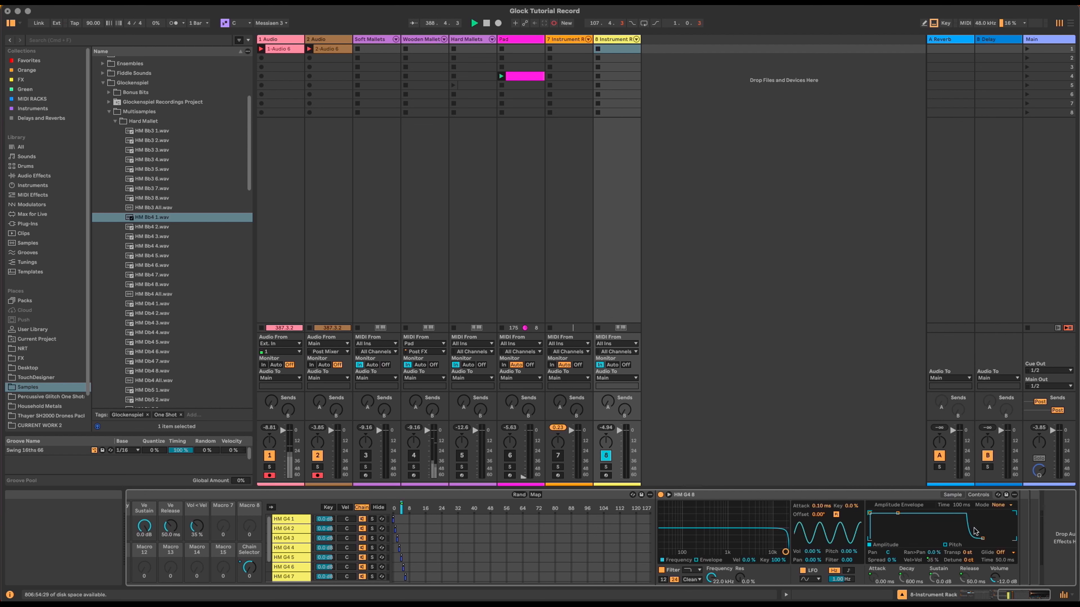
Step: Map Filter Frequency and Filter Velocity to Macros 7 and 8 across all sibling chains
right_click(710, 577)
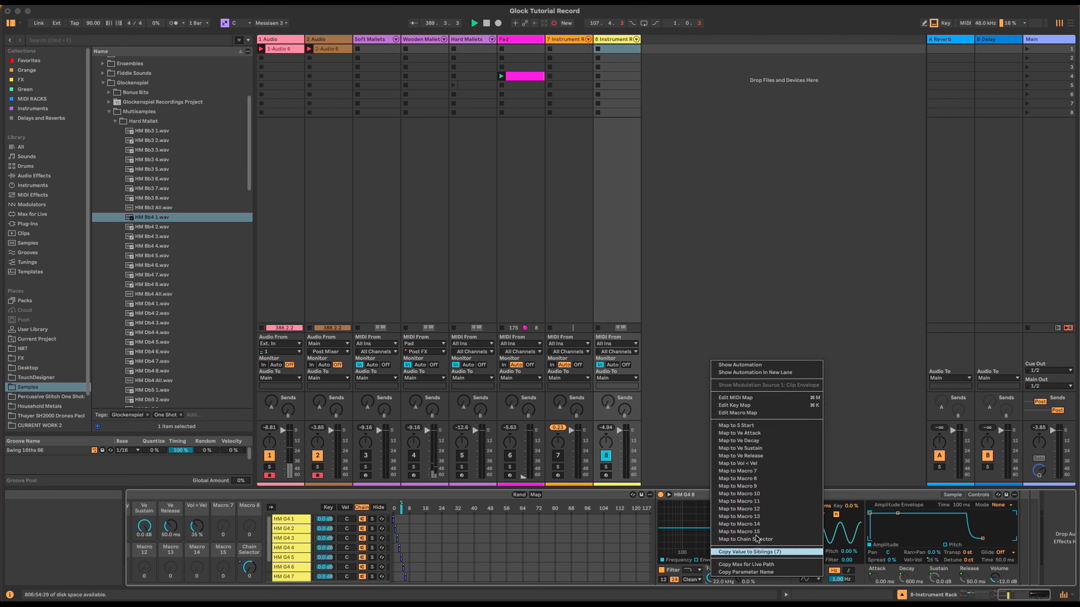
left_click(772, 473)
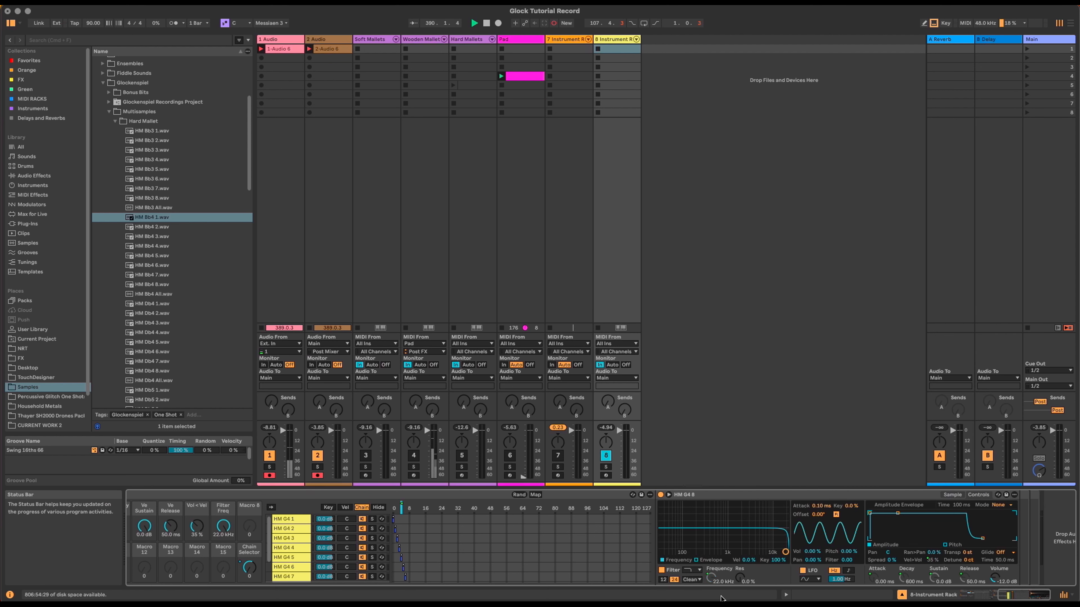
right_click(714, 581)
left_click(793, 546)
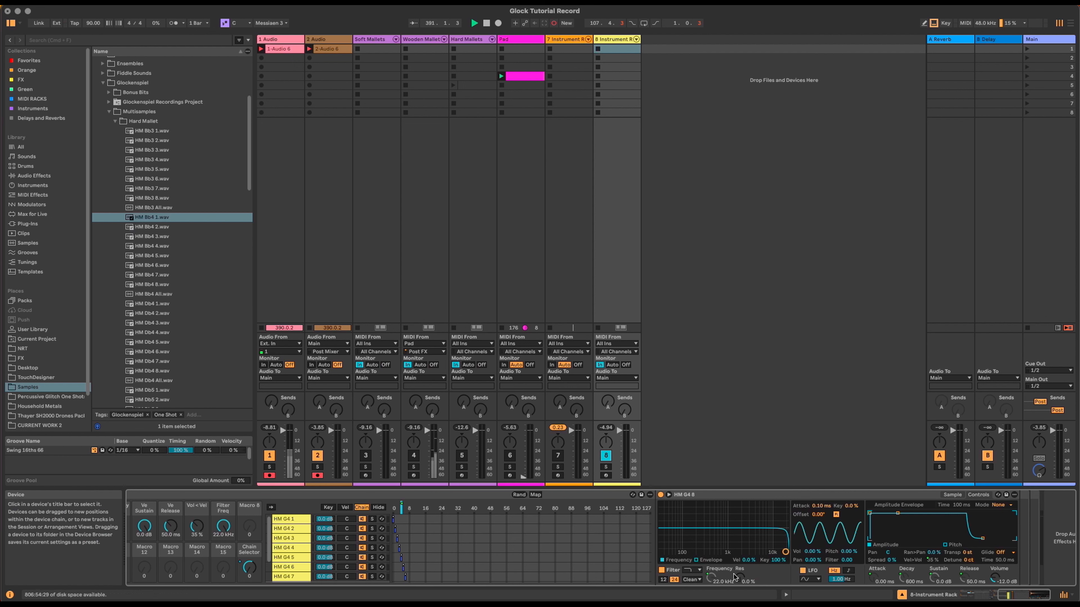
right_click(747, 561)
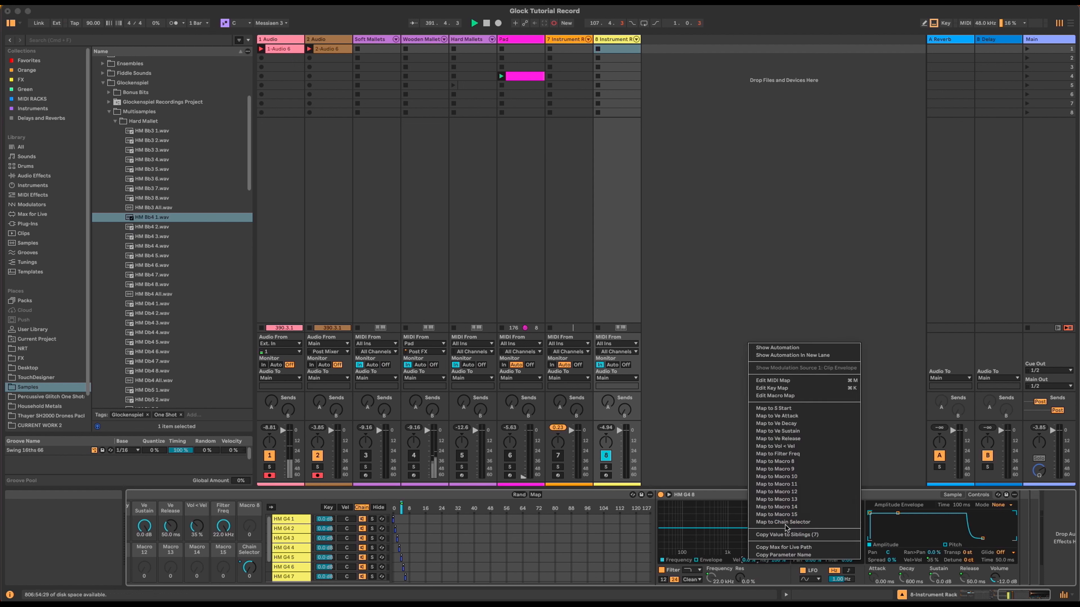
left_click(814, 462)
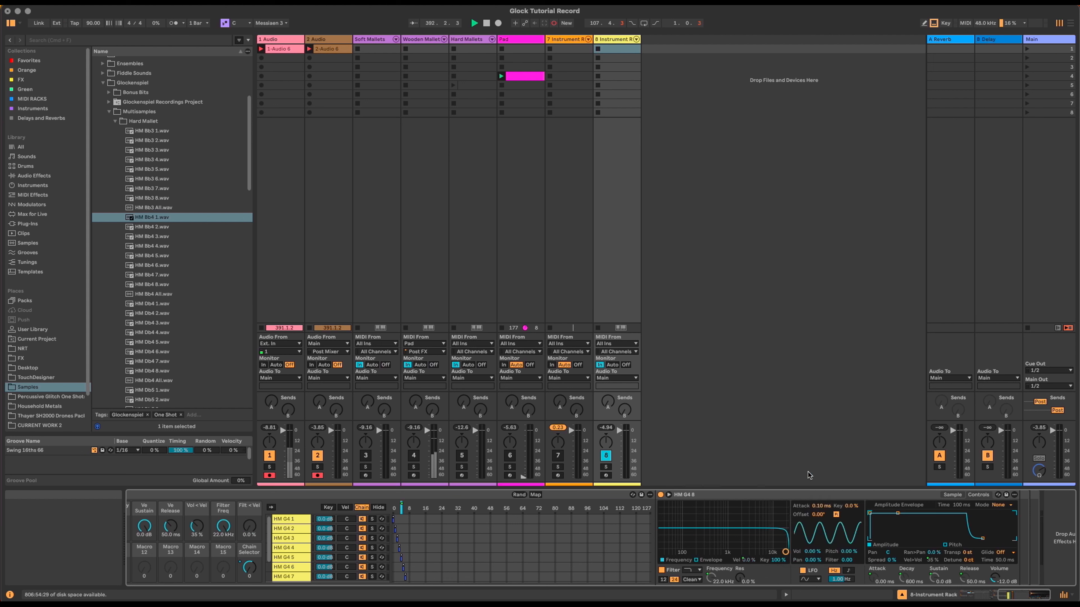
right_click(753, 563)
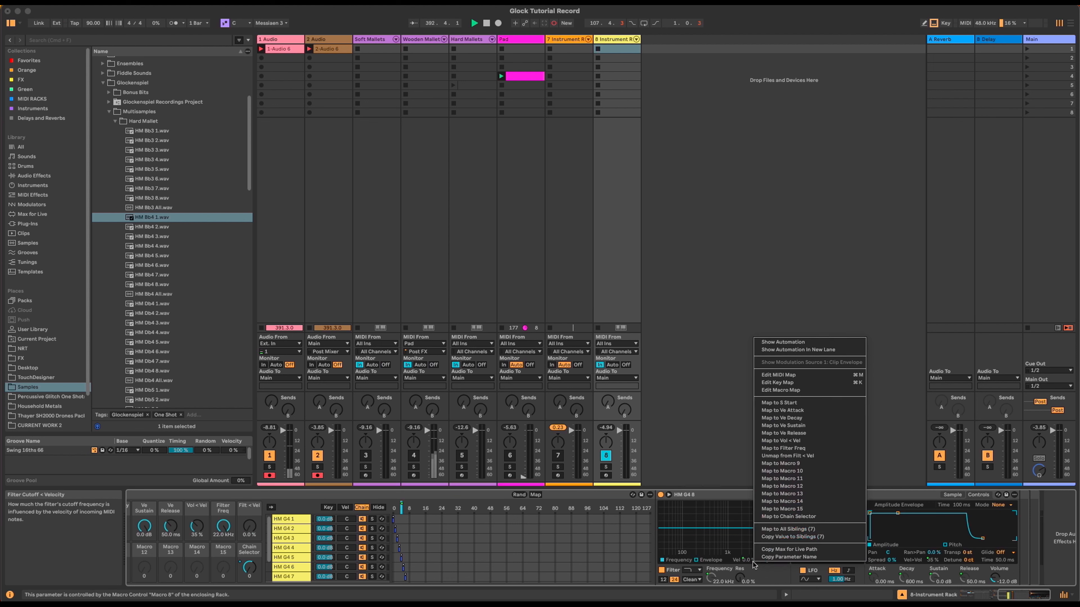
left_click(825, 530)
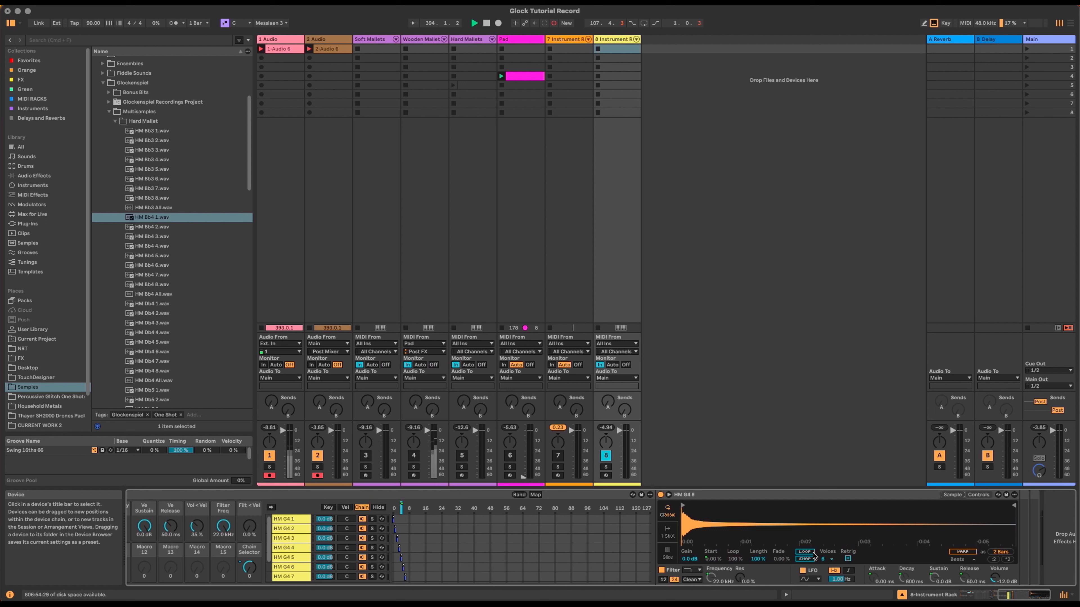
Step: Map sample looping on/off to Macro 9 and link it across all sibling chains
right_click(812, 554)
left_click(880, 459)
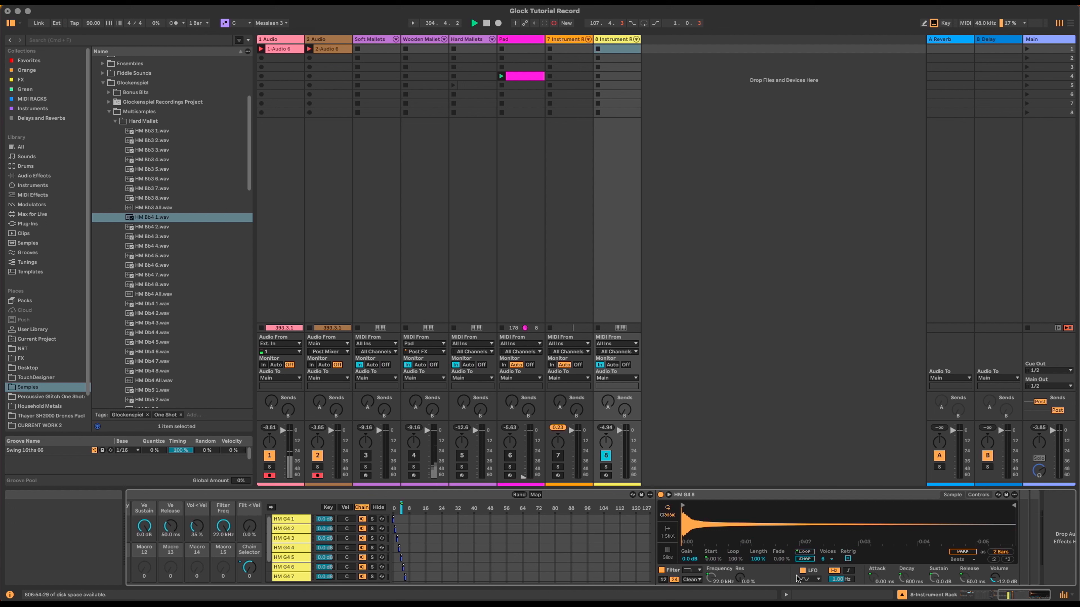
right_click(804, 552)
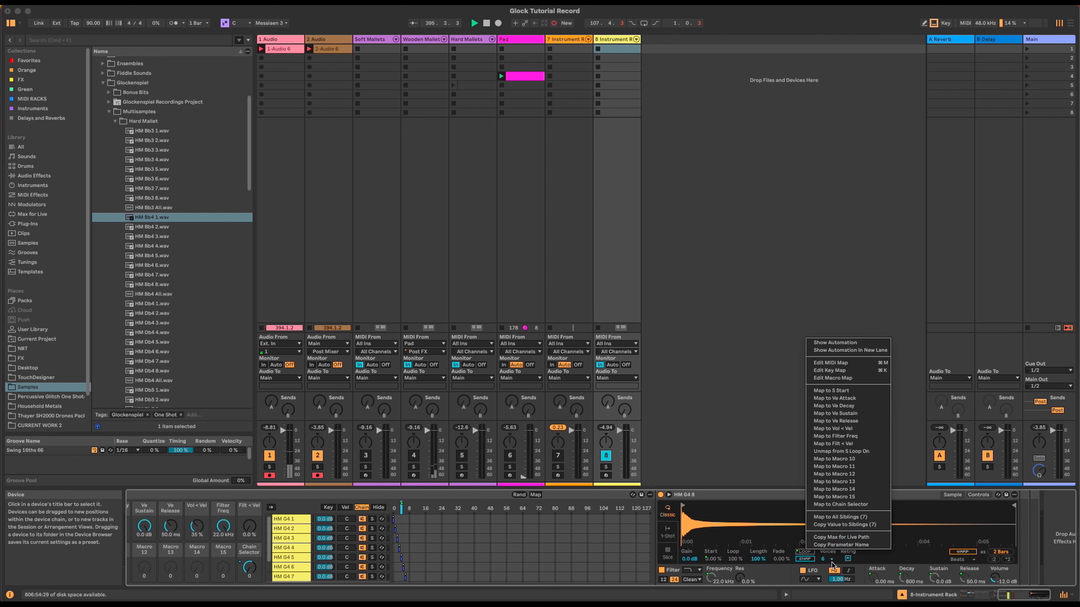
left_click(855, 518)
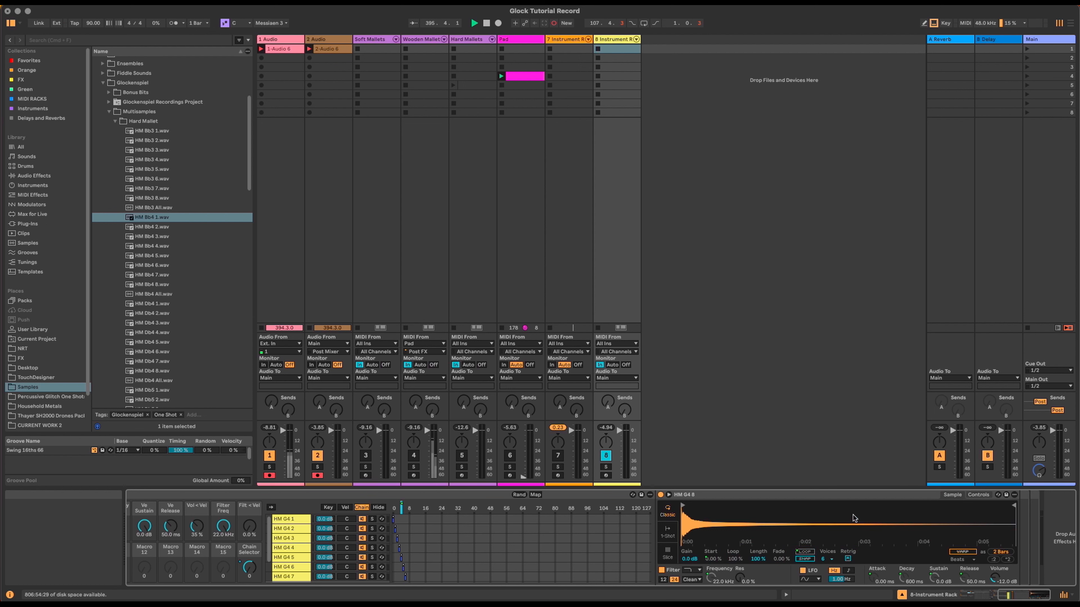
Step: Link sample Length and Loop across all seven siblings, assigning Length to Macro 11
right_click(761, 562)
left_click(857, 475)
right_click(761, 564)
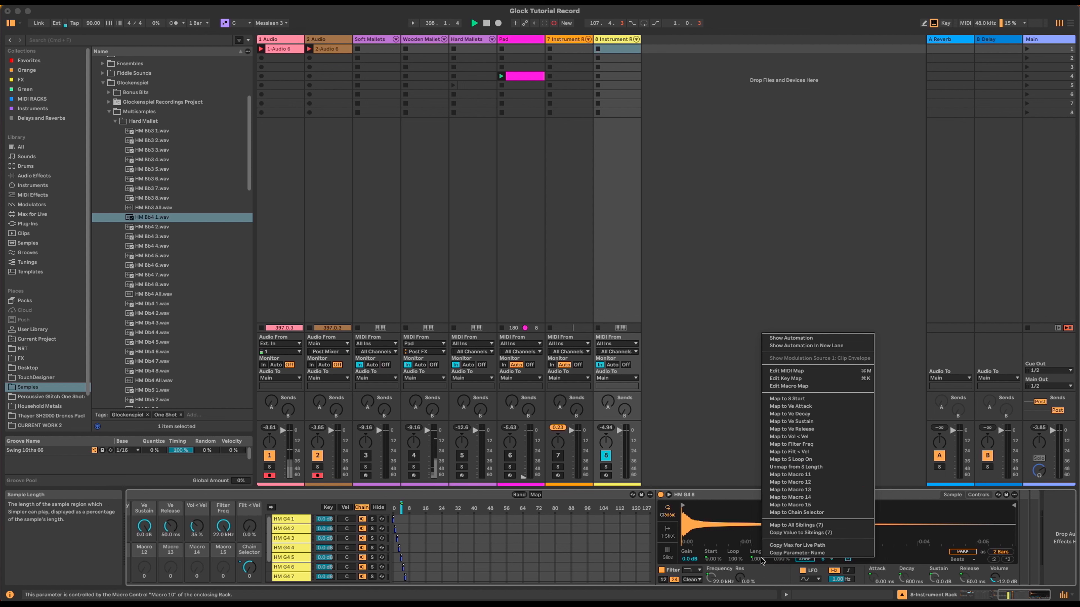
left_click(858, 524)
right_click(731, 560)
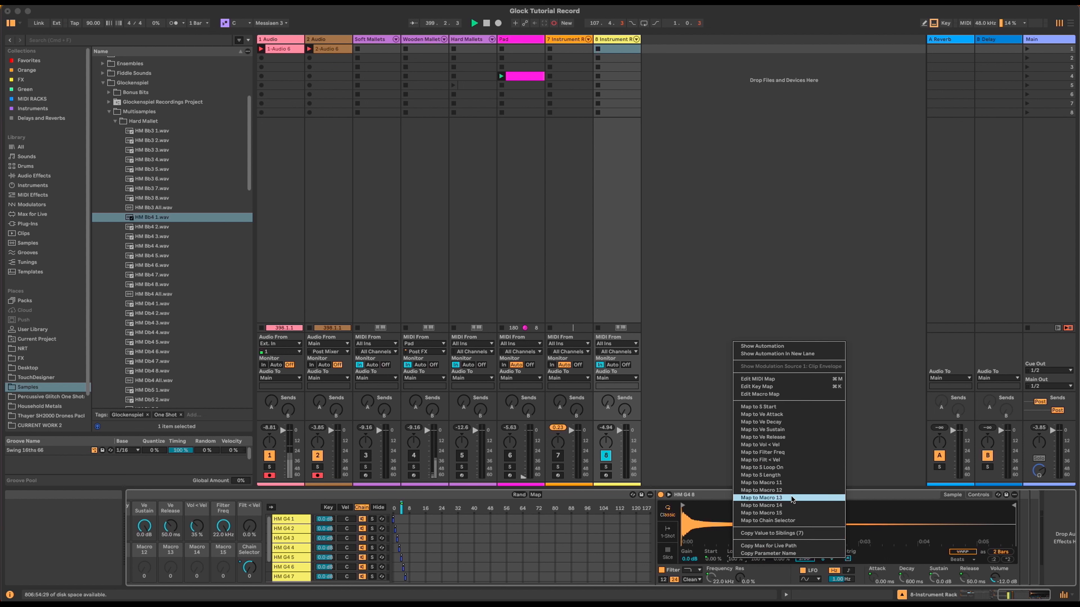
left_click(796, 483)
right_click(734, 562)
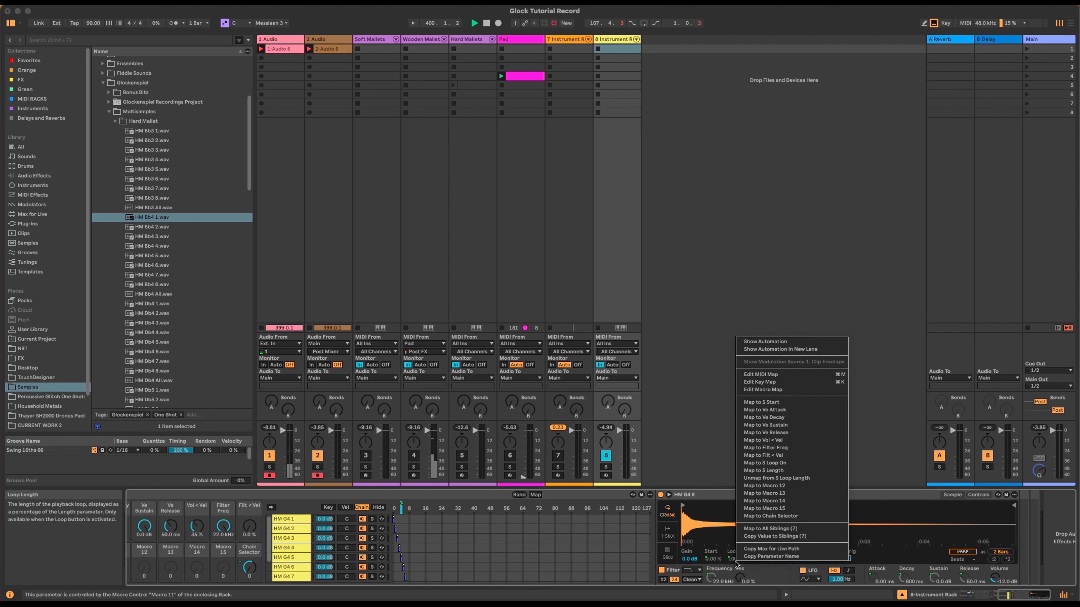
left_click(807, 529)
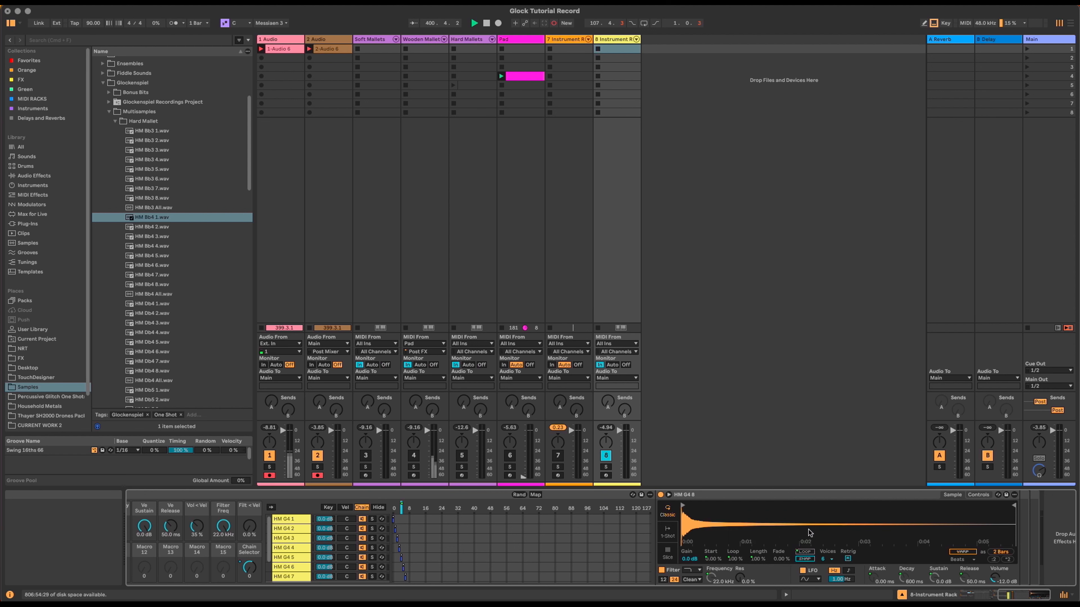
Step: Enter Map mode and set the first HM G4 S Loop Length maximums to 10%
left_click(537, 496)
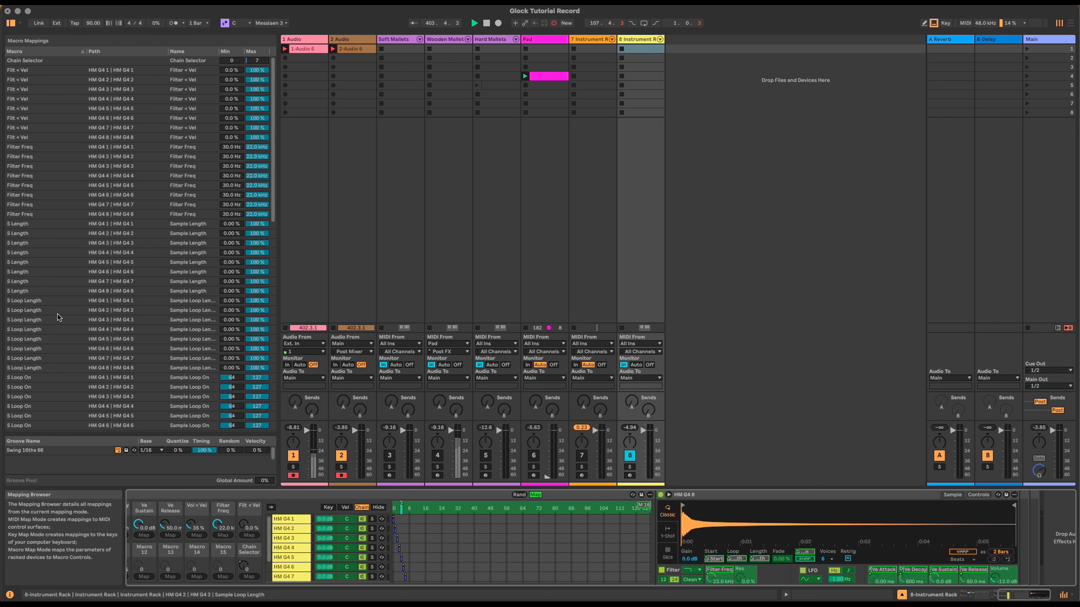
left_click(249, 300)
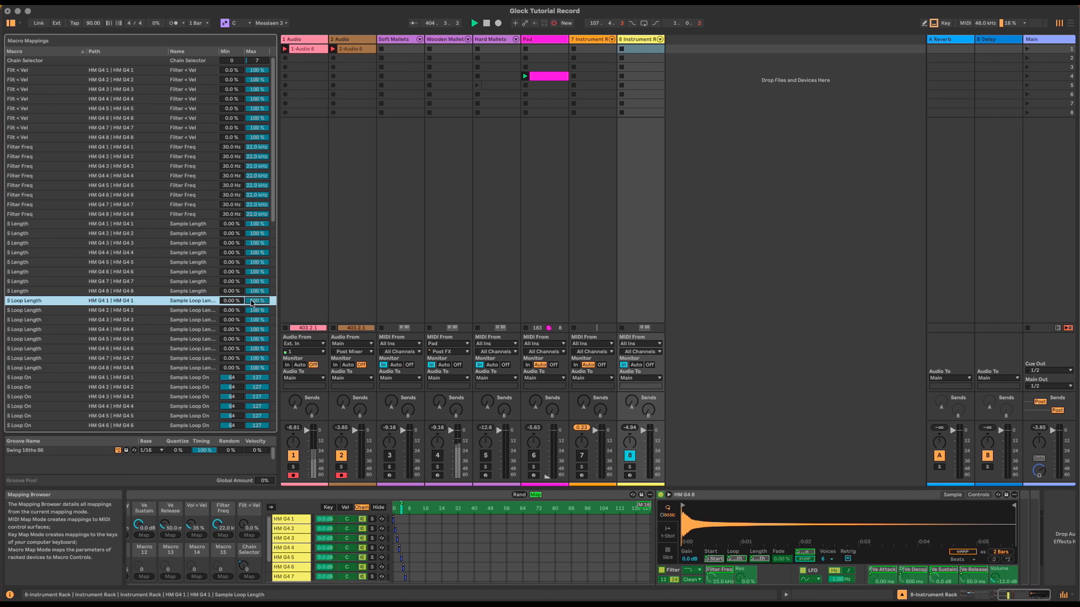
type("10")
key("Return")
type("10")
key("Return")
type("10")
key("Return")
type("10")
key("Return")
Step: Change the S Loop Length maximums to 20% for HM G4 1–8
key("Return")
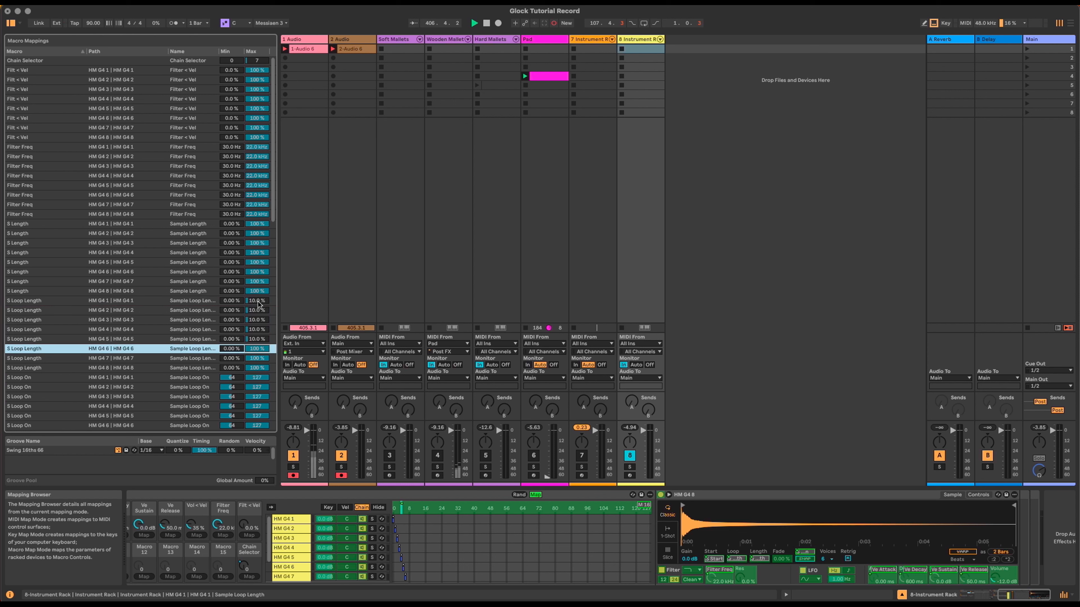
left_click(258, 301)
type("20")
key("Return")
type("20")
key("Return")
type("20")
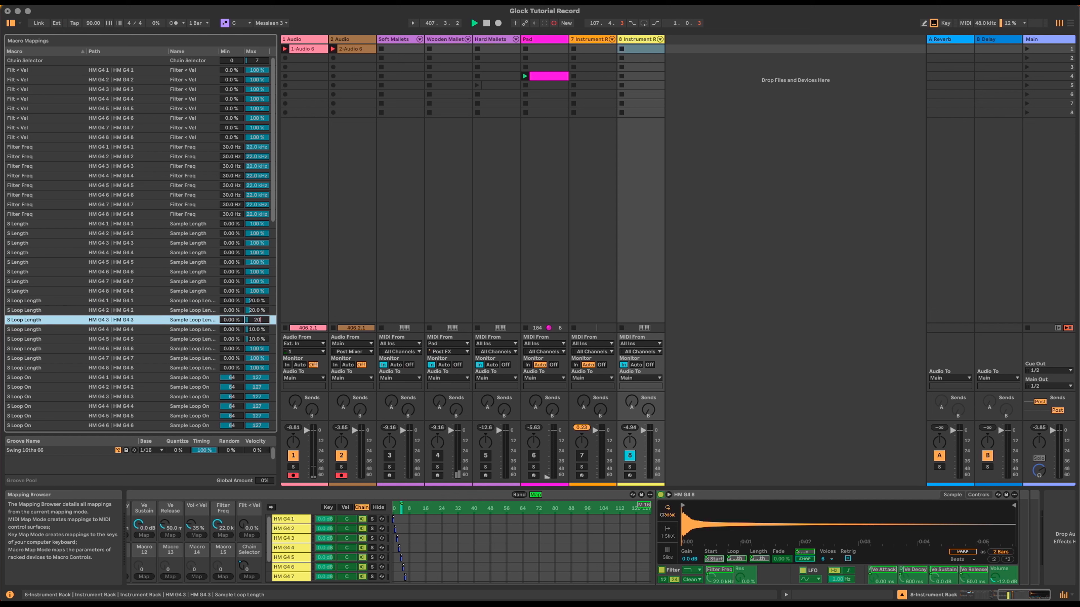
key("Return")
type("20")
key("Return")
type("20")
key("Return")
type("20")
key("Return")
type("20")
key("Return")
type("20")
left_click(272, 364)
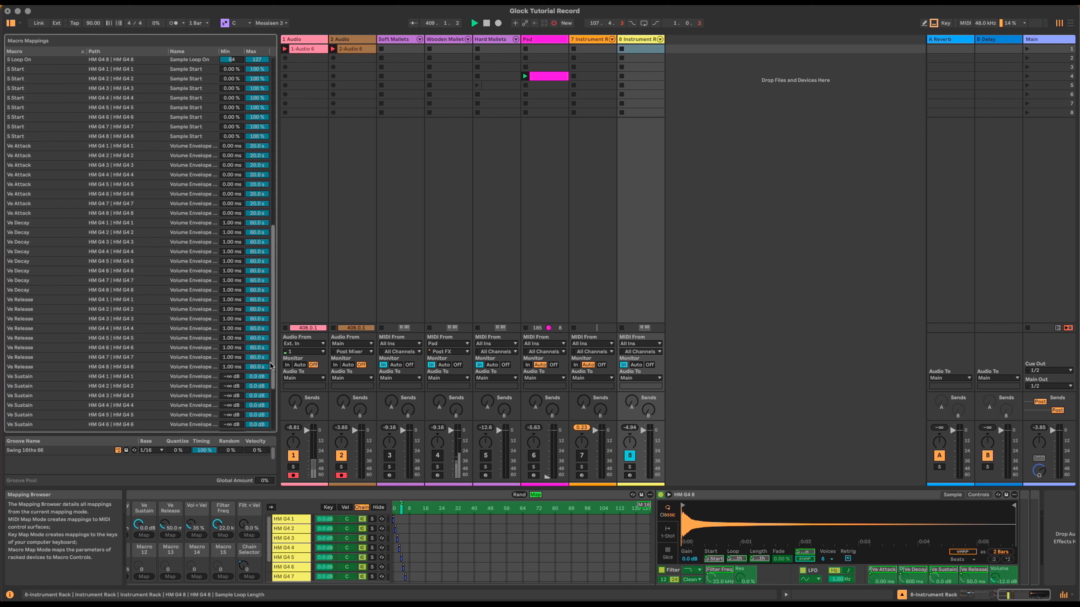
Step: Exit Map mode and map Simpler's Volume (-12.0 dB) to Macro 12 across all sibling chains
left_click(535, 495)
left_click_drag(1046, 596, 1041, 597)
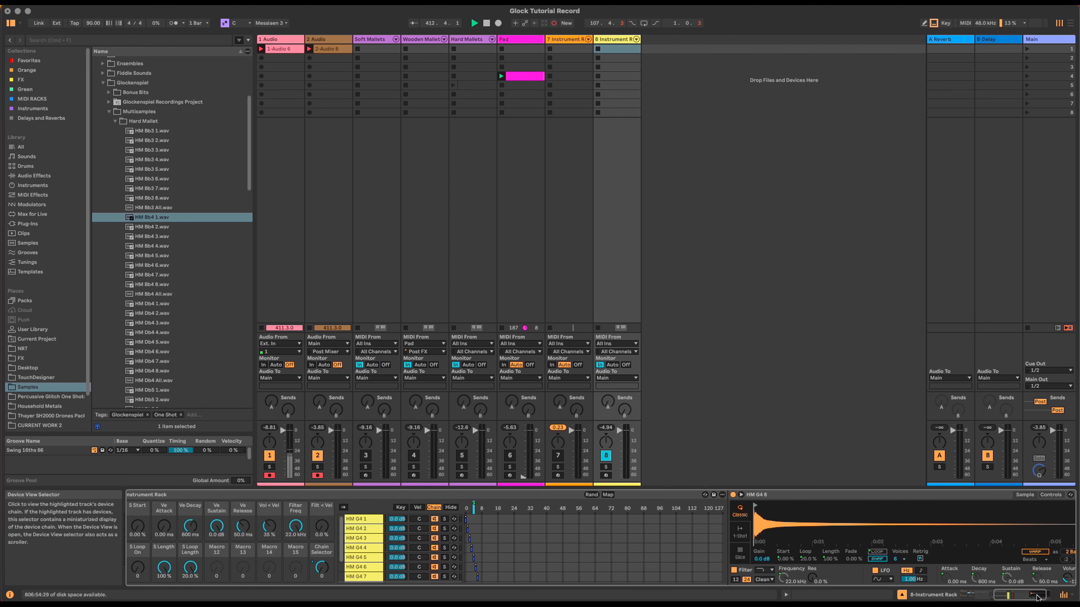
left_click(1038, 598)
right_click(996, 578)
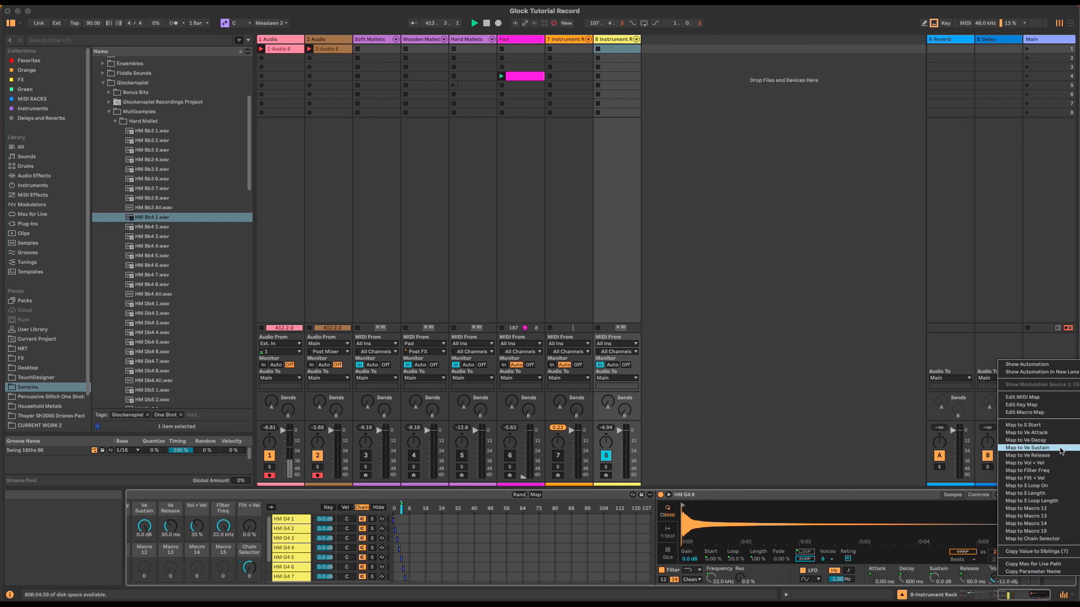
left_click(1059, 509)
right_click(995, 579)
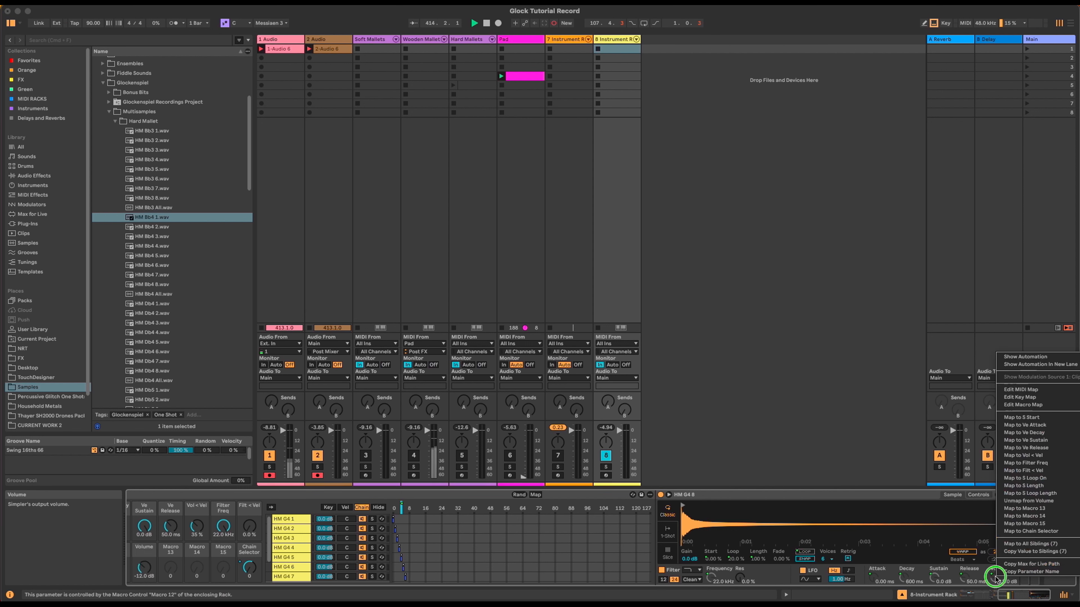
left_click(1028, 545)
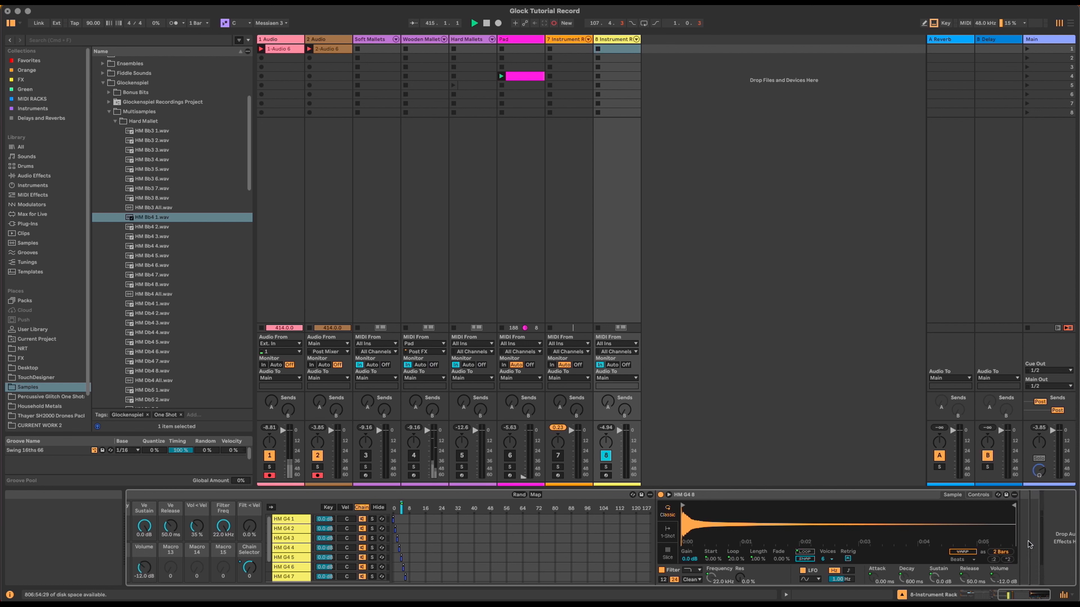
scroll(1033, 558, "left", 3)
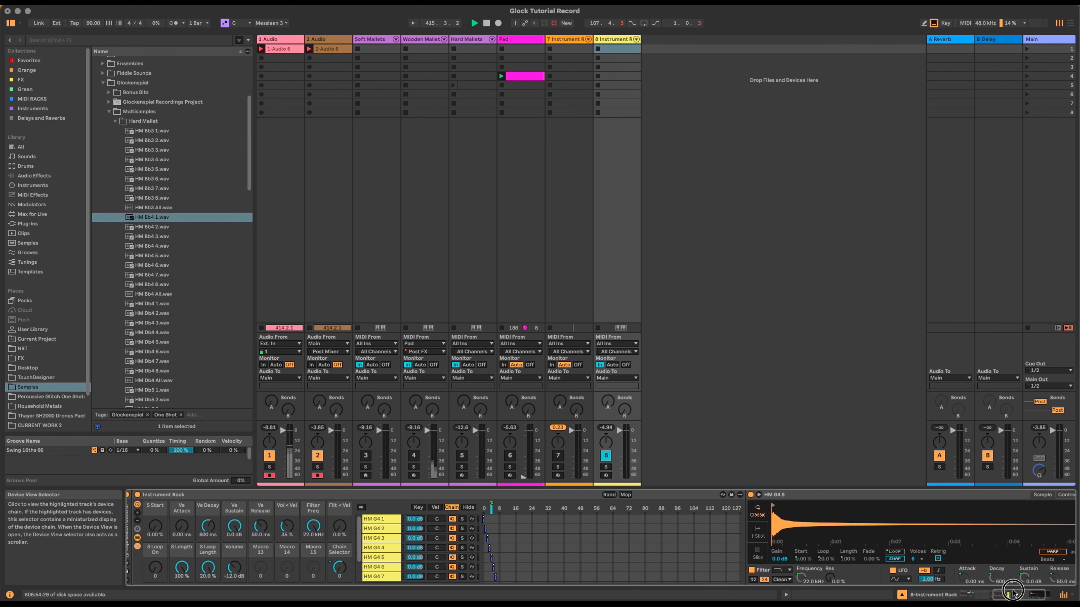
Step: Map Simpler's LFO pitch amount to Macro 13 across all sibling samplers
left_click(1064, 495)
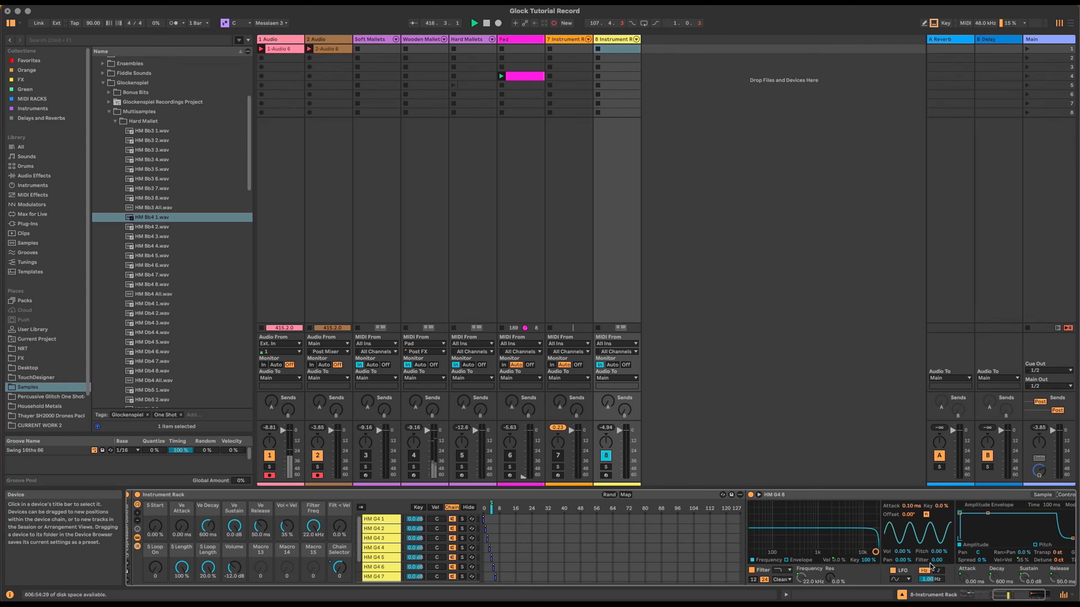
right_click(938, 553)
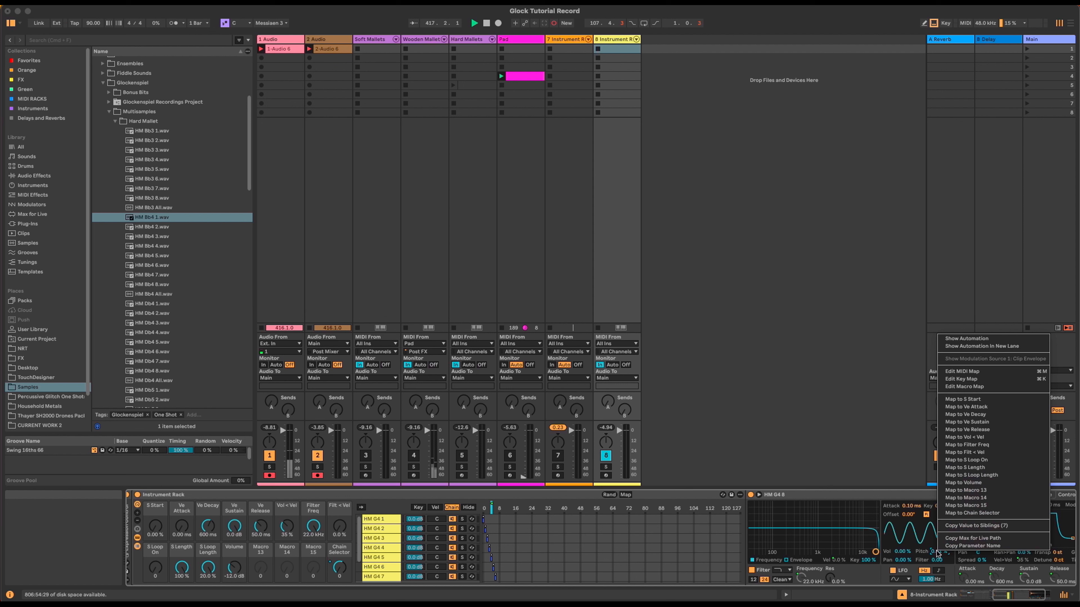
left_click(1010, 491)
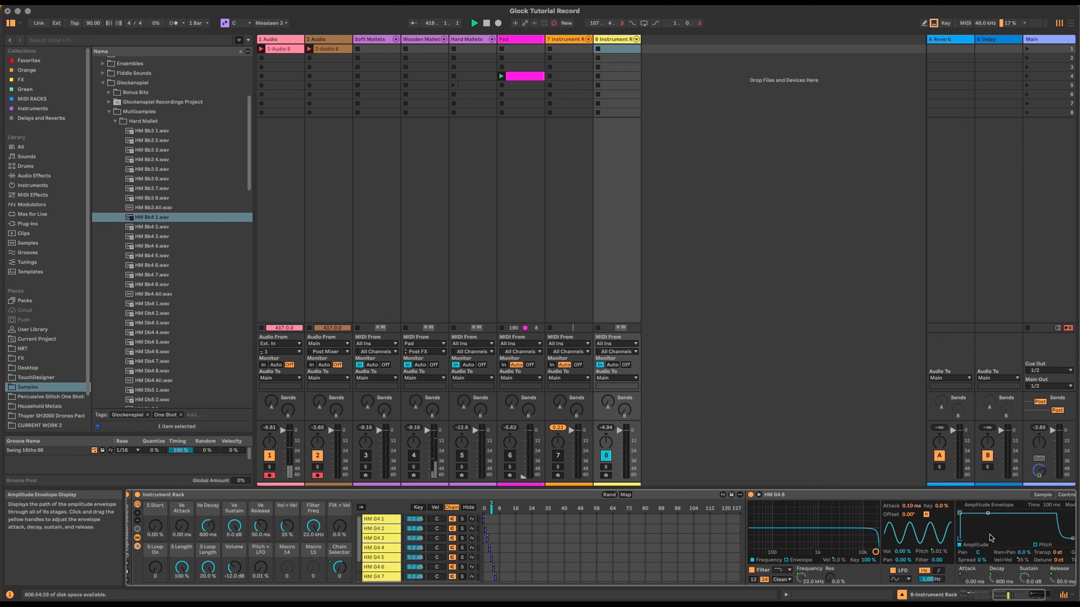
right_click(938, 552)
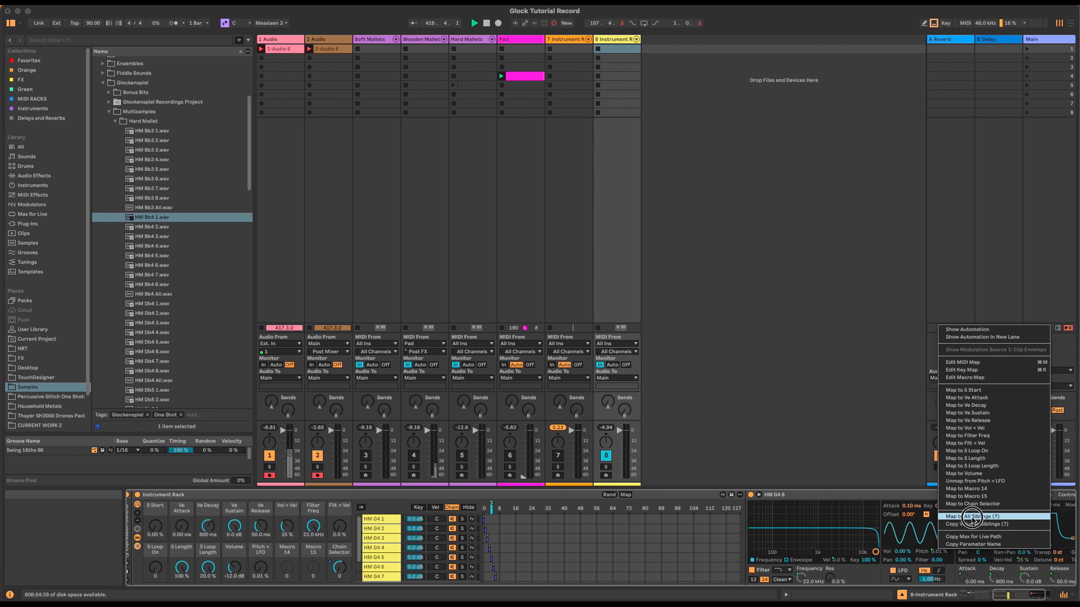
left_click(973, 520)
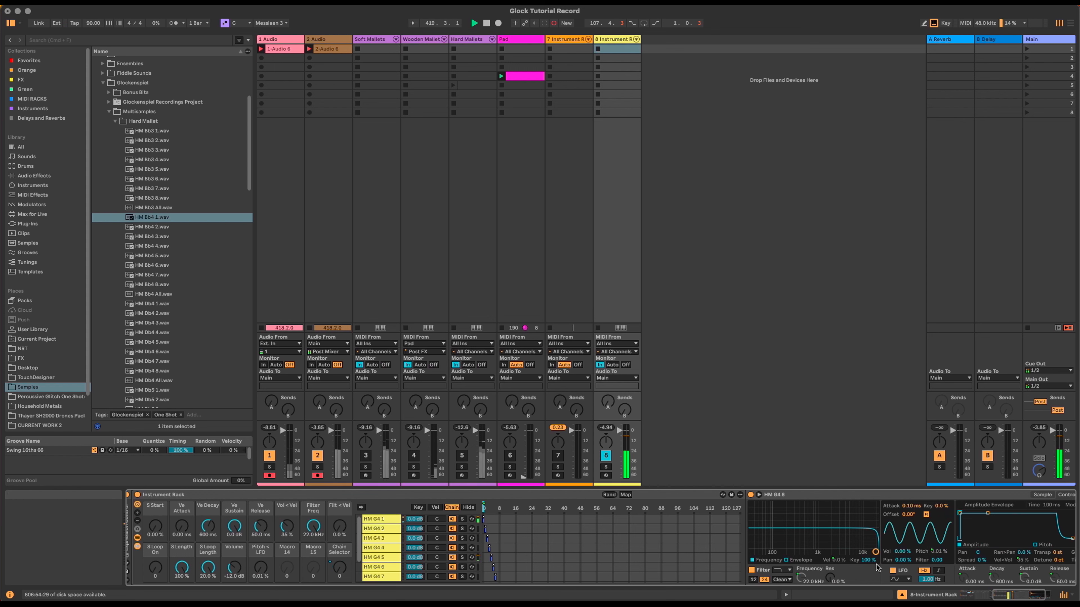
Step: Raise the pitch LFO amount to about 6% and set the LFO rate to 5.90 Hz on all siblings
left_click_drag(260, 567, 260, 561)
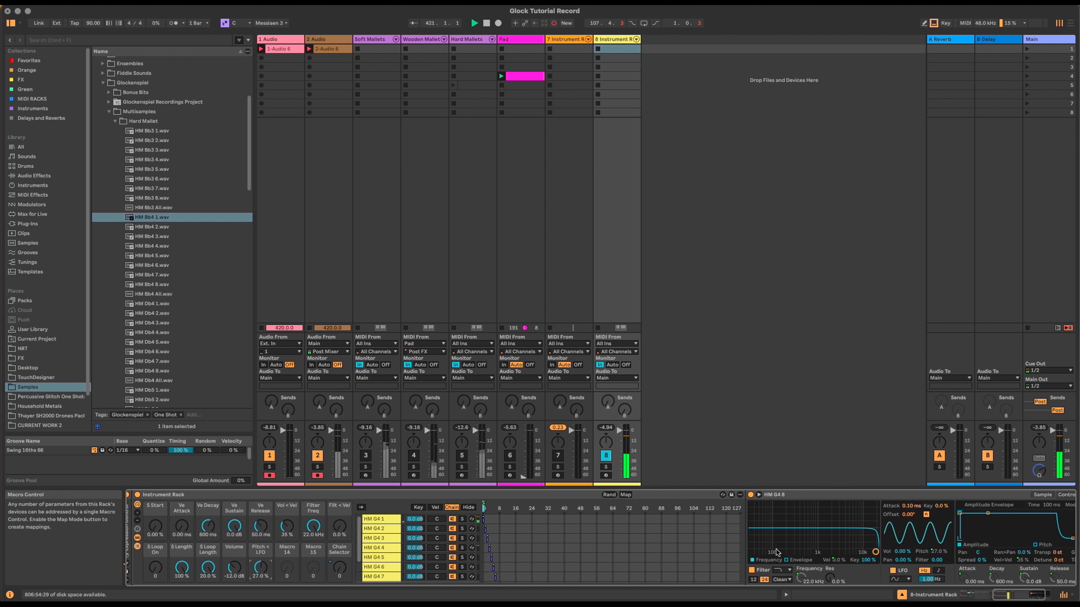
mouse_move(930, 580)
left_mouse_down()
mouse_move(931, 541)
mouse_move(930, 596)
left_mouse_up()
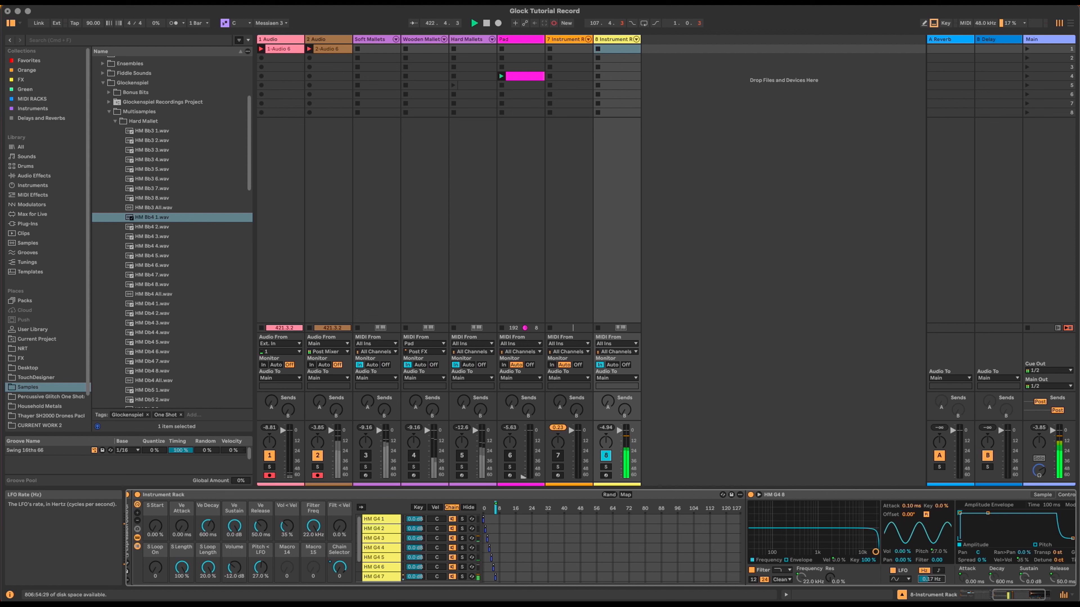
right_click(939, 580)
left_click(951, 565)
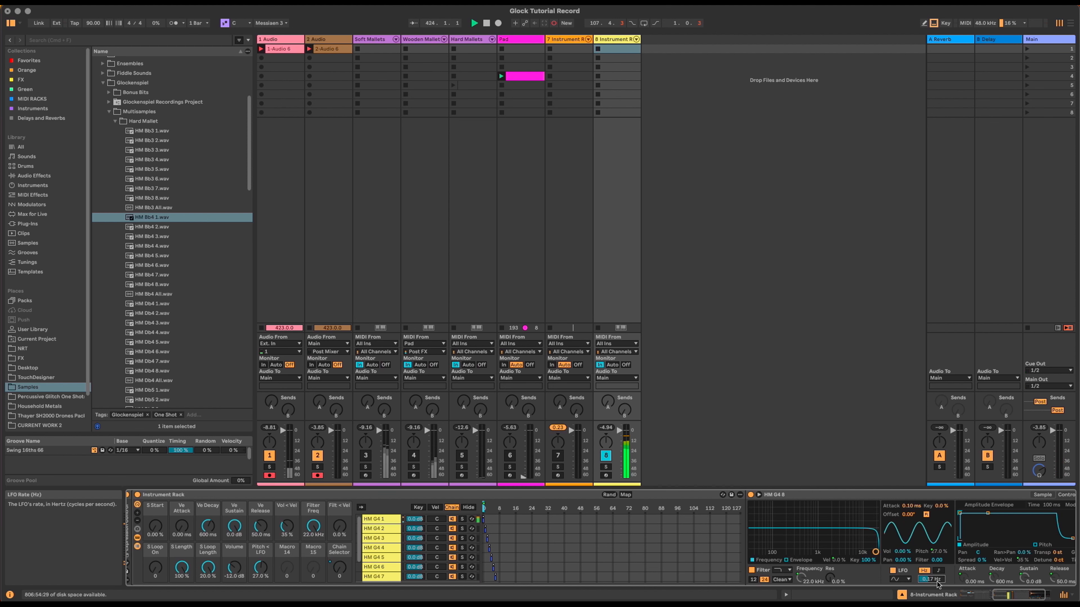
Step: Sync the LFO rate to 1/16 on all seven siblings and lower the amount to 2.24%
left_click(938, 571)
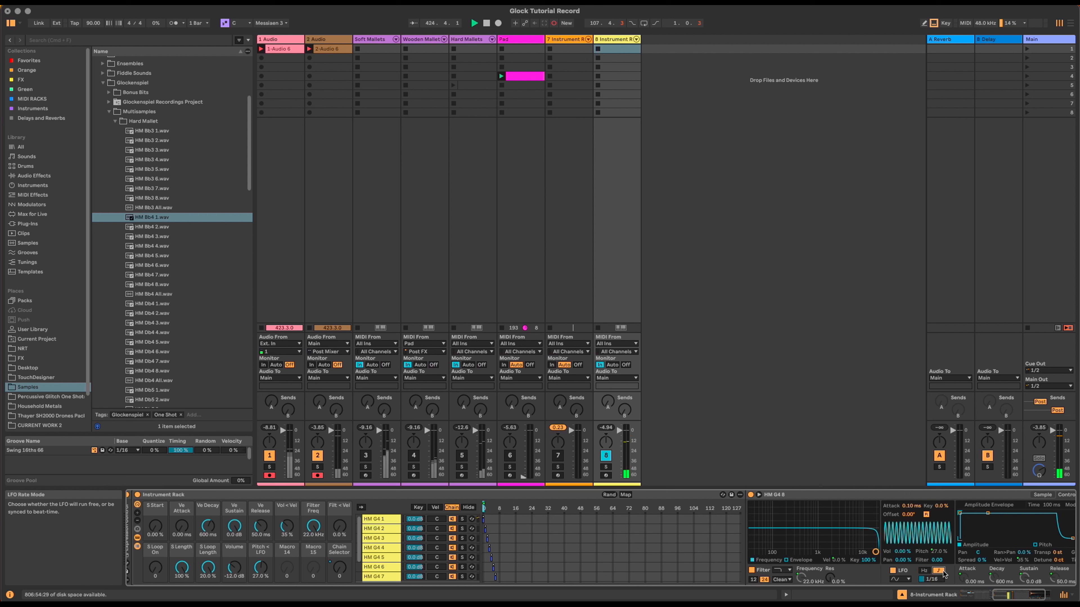
right_click(939, 579)
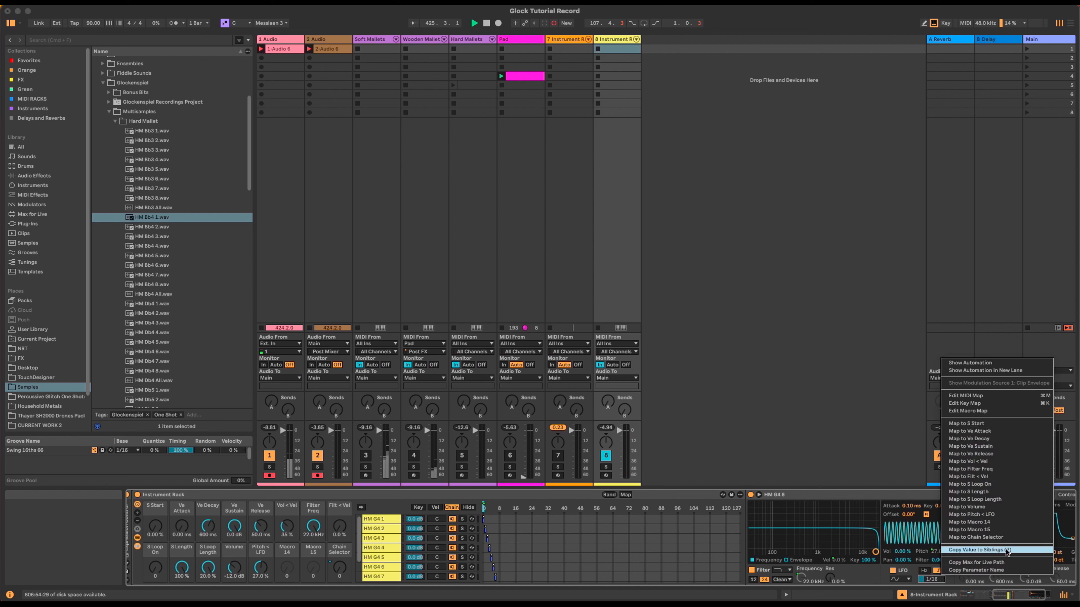
left_click(1007, 548)
right_click(935, 571)
left_click(957, 545)
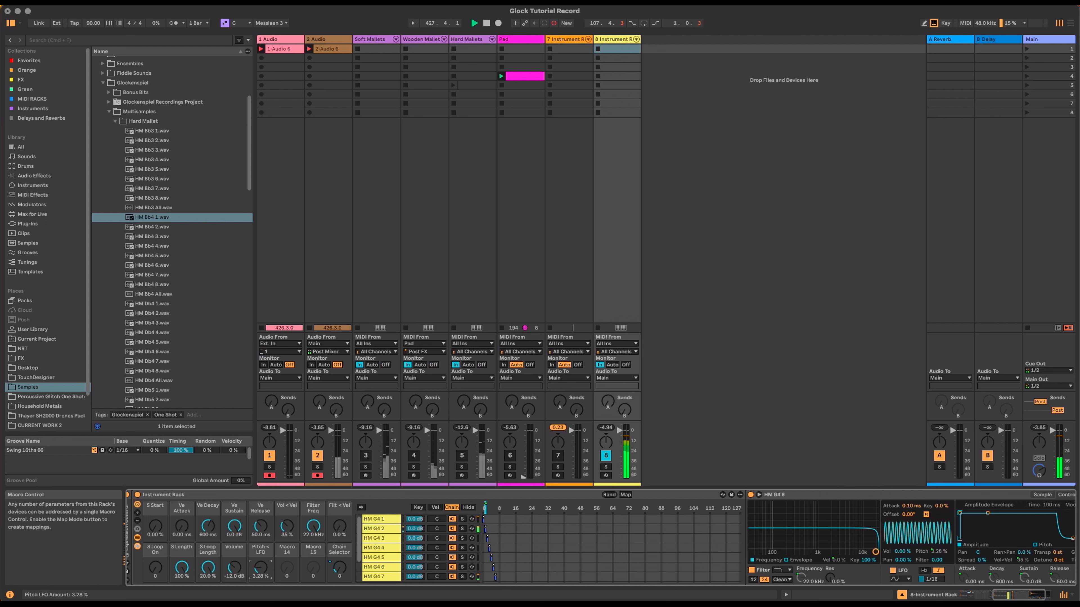
left_click_drag(260, 568, 260, 570)
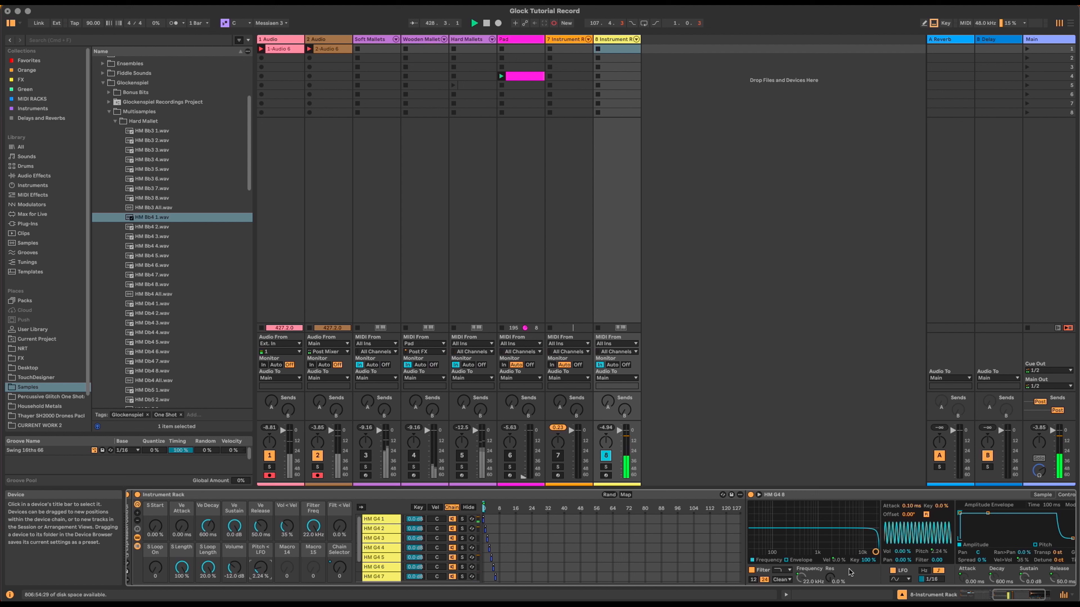
Step: Map the random pan amount to Macro 15 (Pan < Rnd) across all seven sibling chains
left_click(1045, 496)
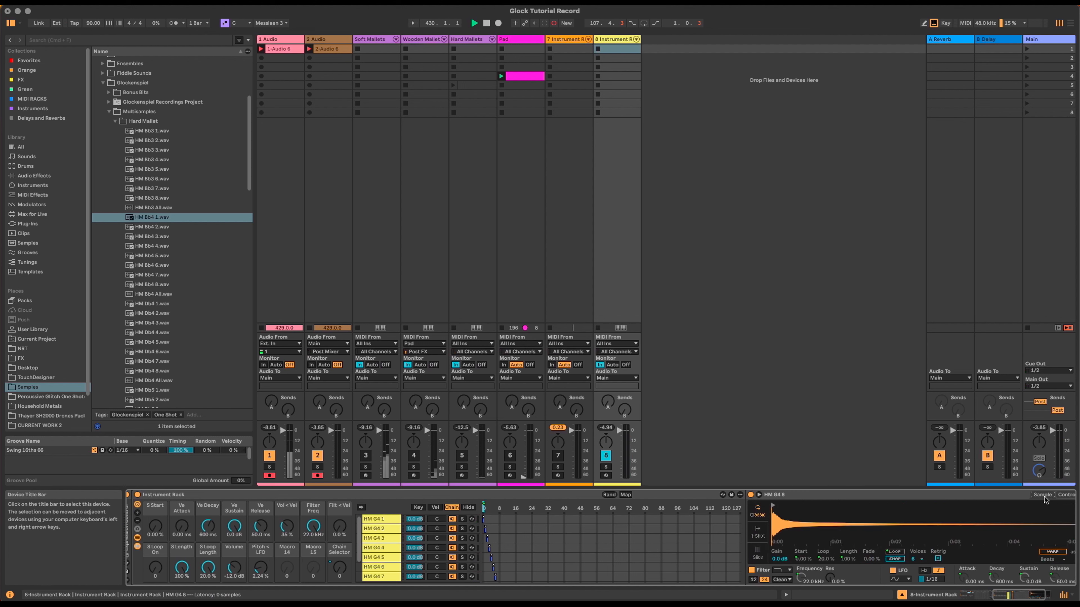
left_click(1065, 495)
scroll(977, 544, "right", 5)
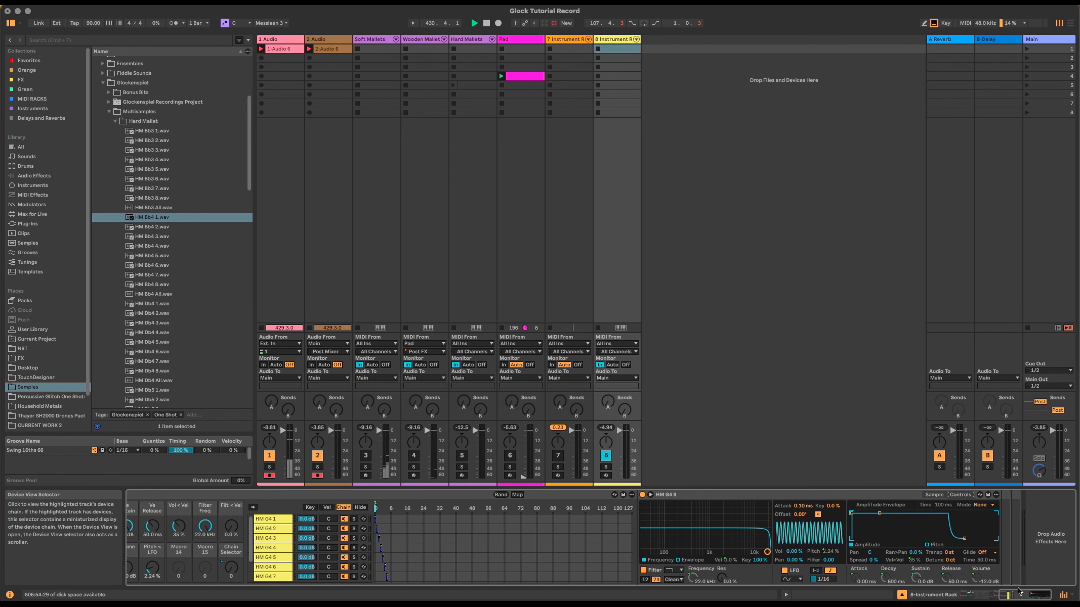
right_click(919, 553)
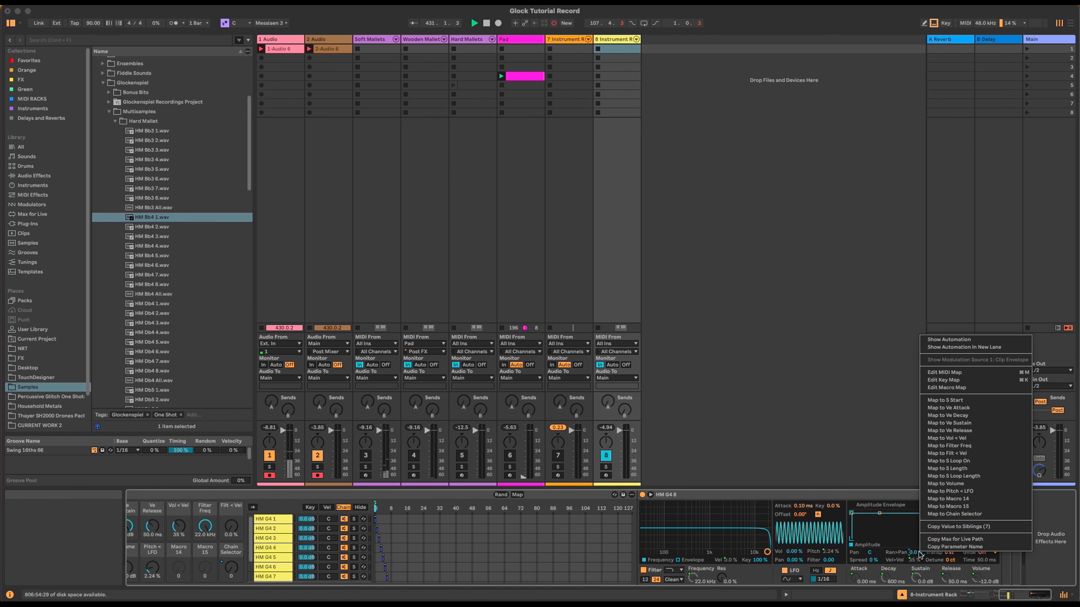
left_click(993, 503)
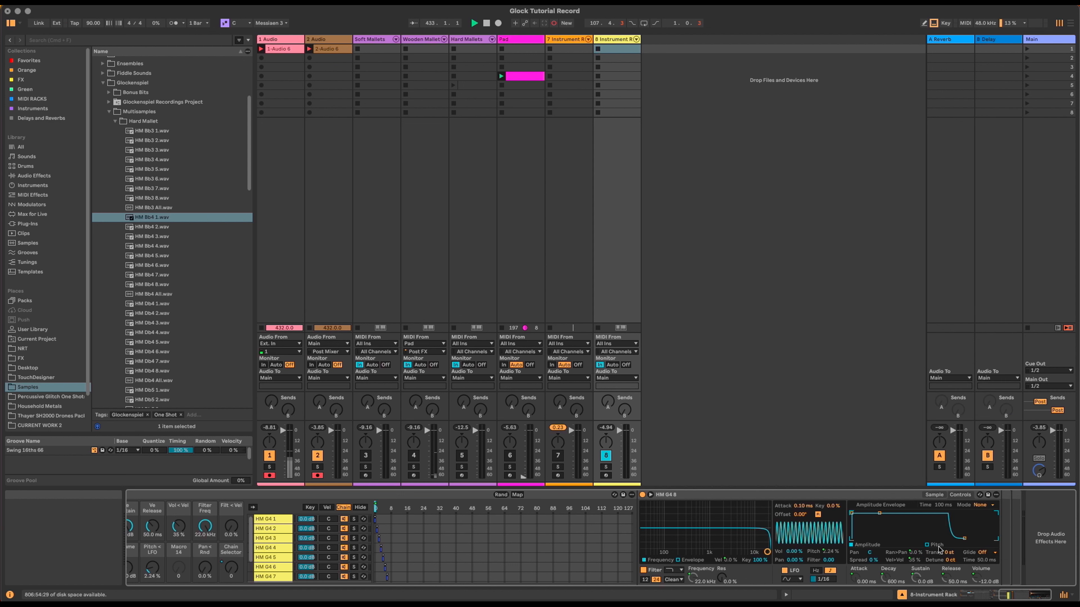
right_click(919, 553)
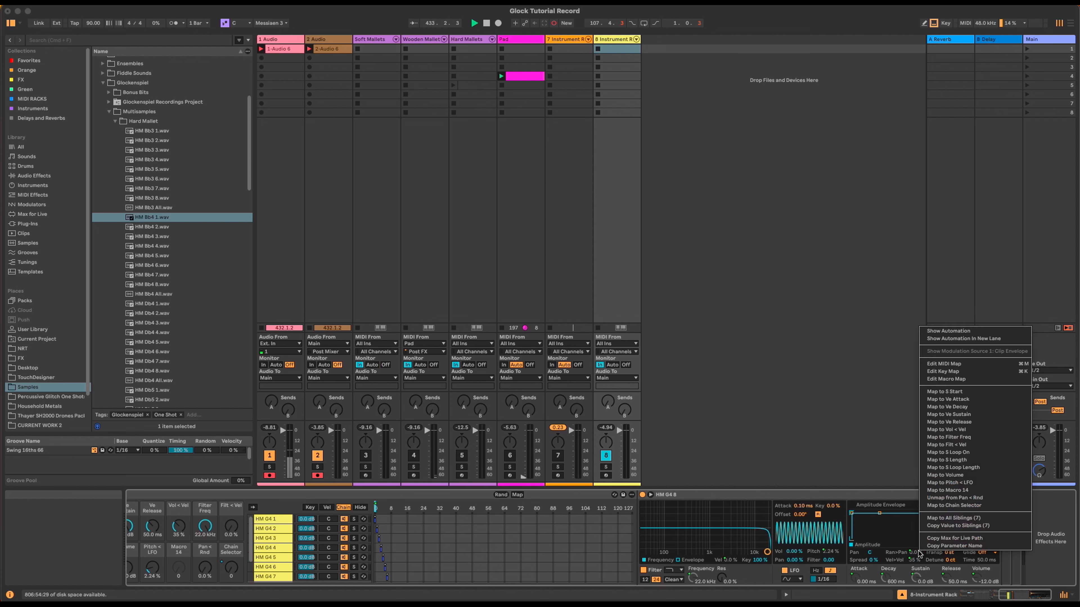
left_click(999, 517)
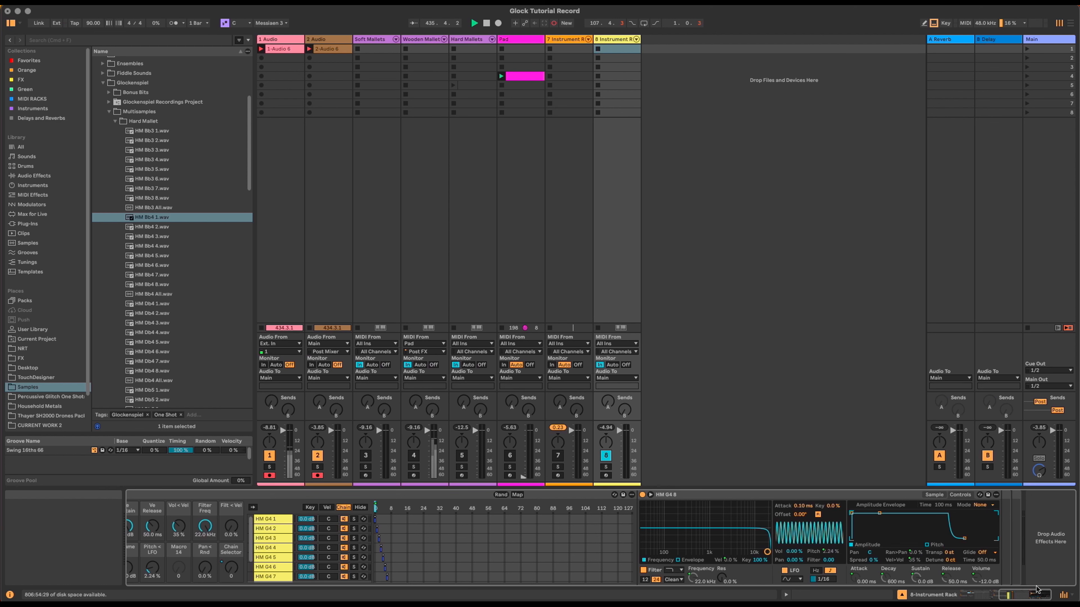
mouse_move(1034, 594)
left_mouse_down()
mouse_move(1012, 592)
mouse_move(1021, 596)
left_mouse_up()
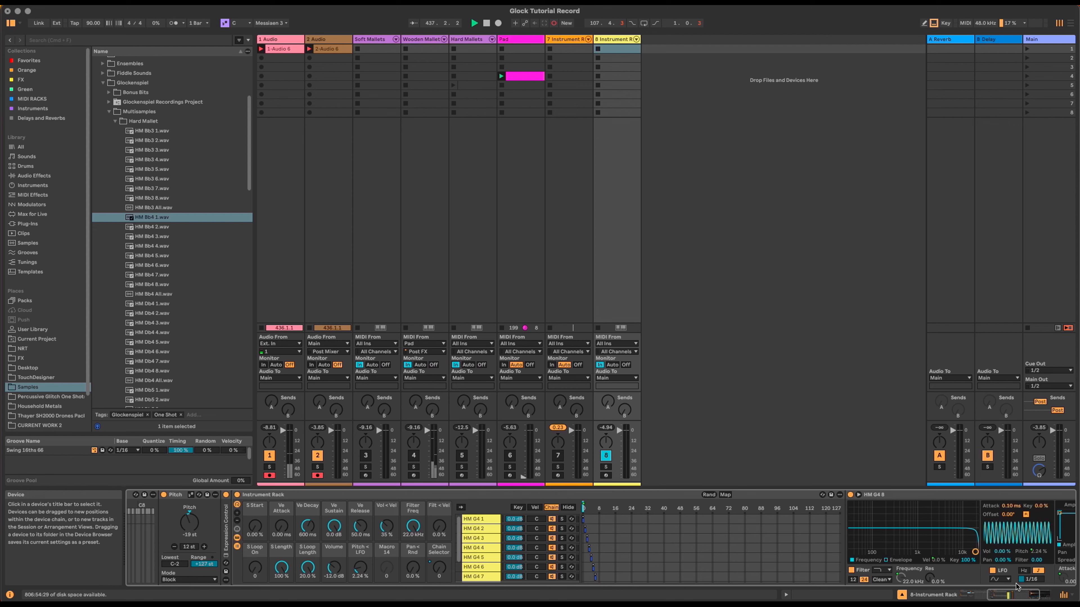
Step: Map Simpler's Transpose to Macro 14 across all seven sibling chains
scroll(1016, 578, "right", 4)
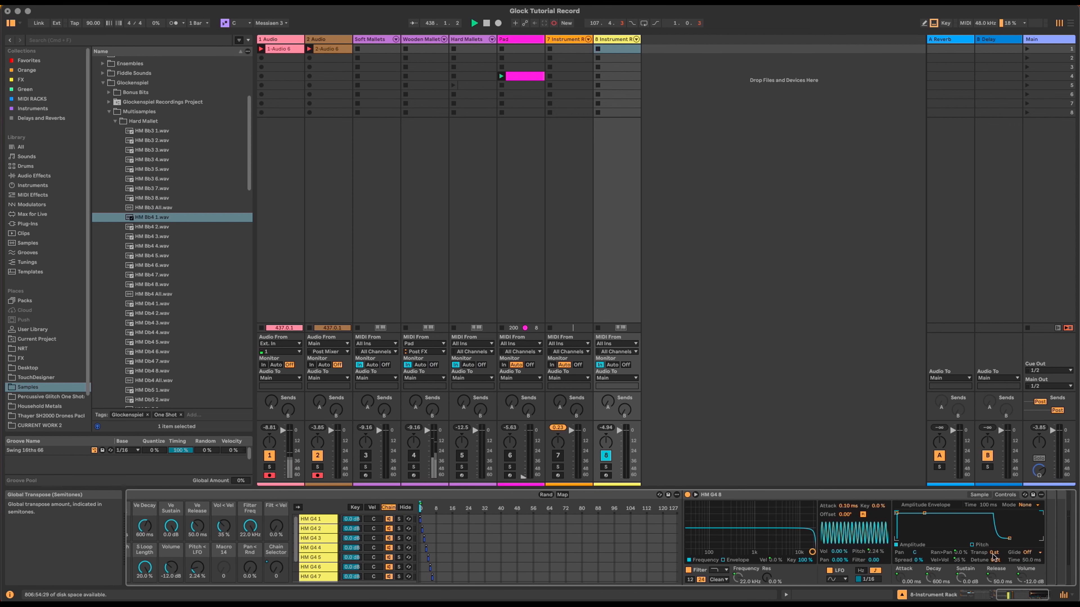
right_click(993, 555)
left_click(1051, 503)
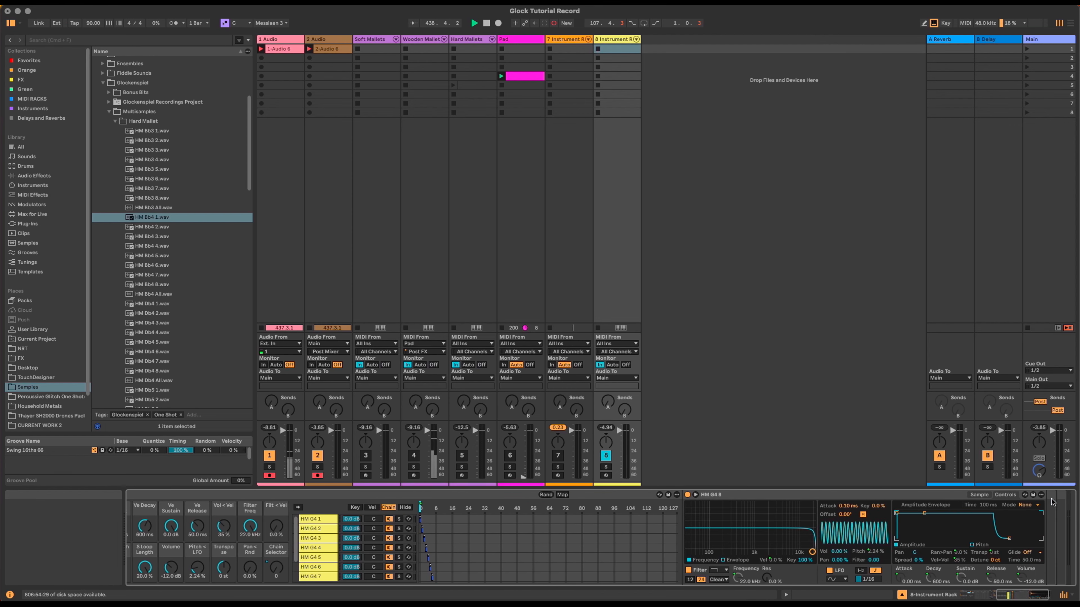
right_click(994, 553)
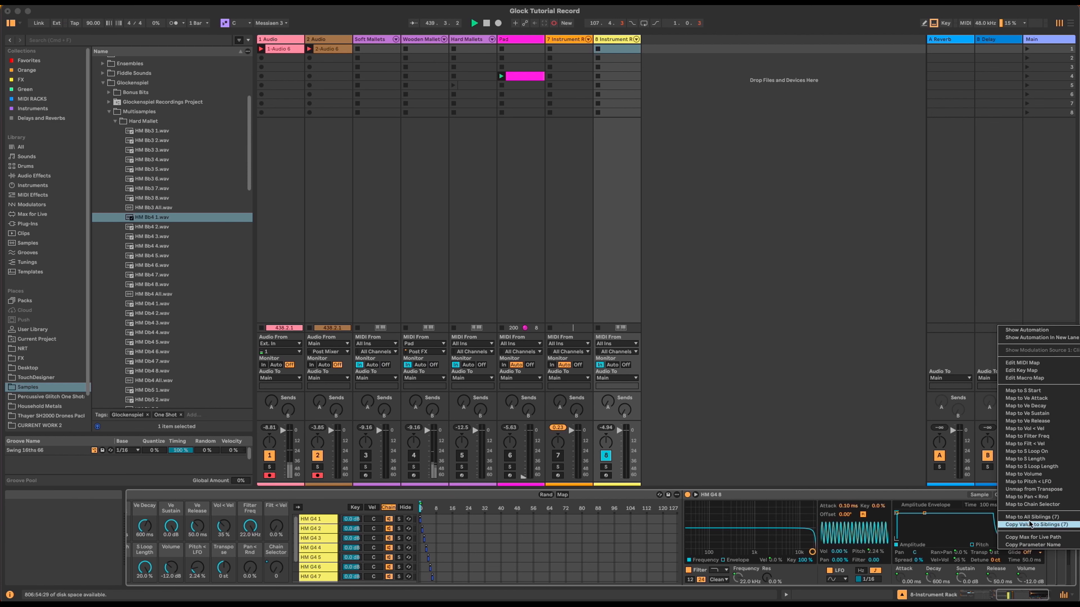
left_click(1031, 518)
left_click_drag(1019, 595, 994, 595)
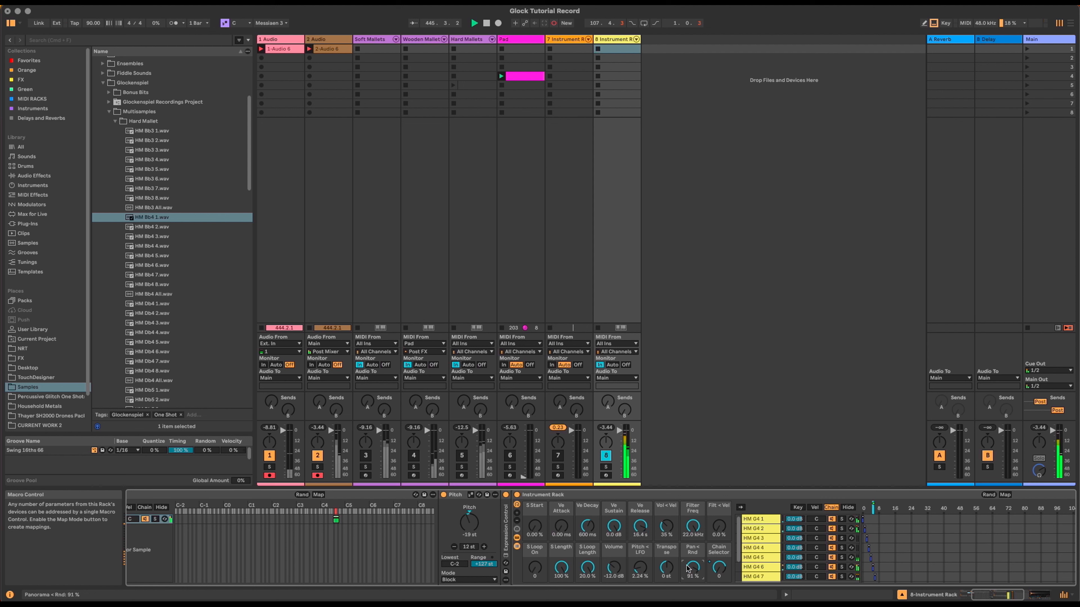
Step: Shorten the volume envelope release to 1.45 s
left_click_drag(639, 526, 639, 533)
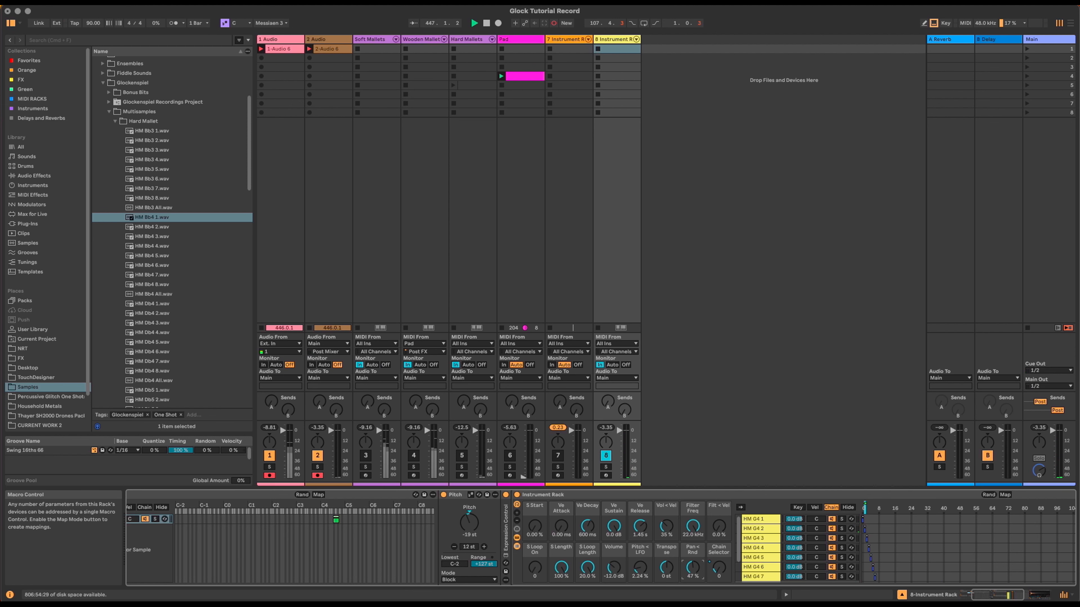
left_click_drag(1012, 595, 991, 595)
left_click(262, 522)
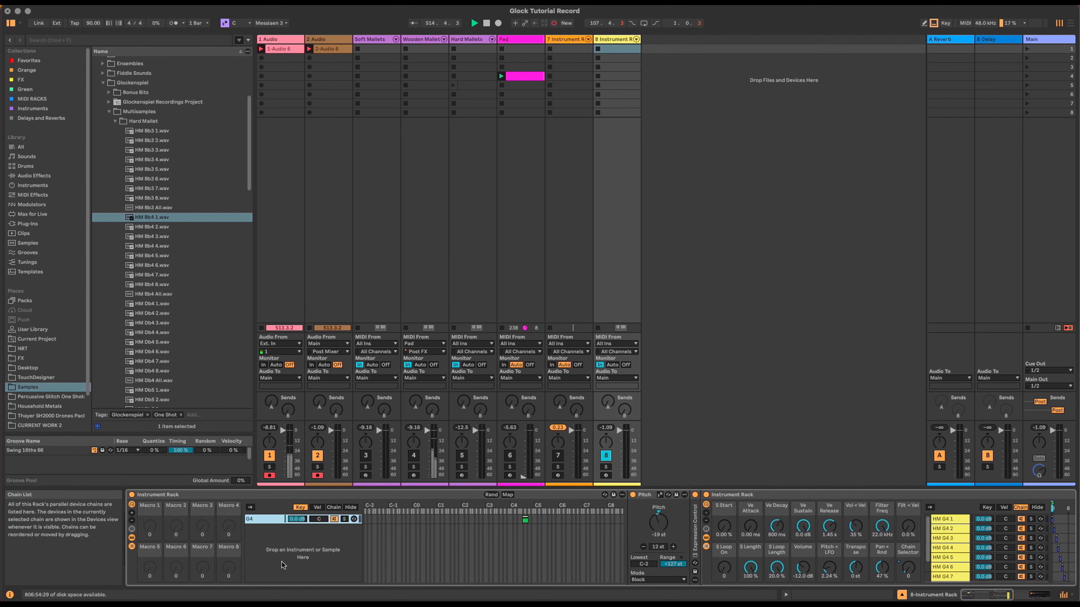
Step: Duplicate the outer rack's G4 chain with Cmd+D
key("super+d")
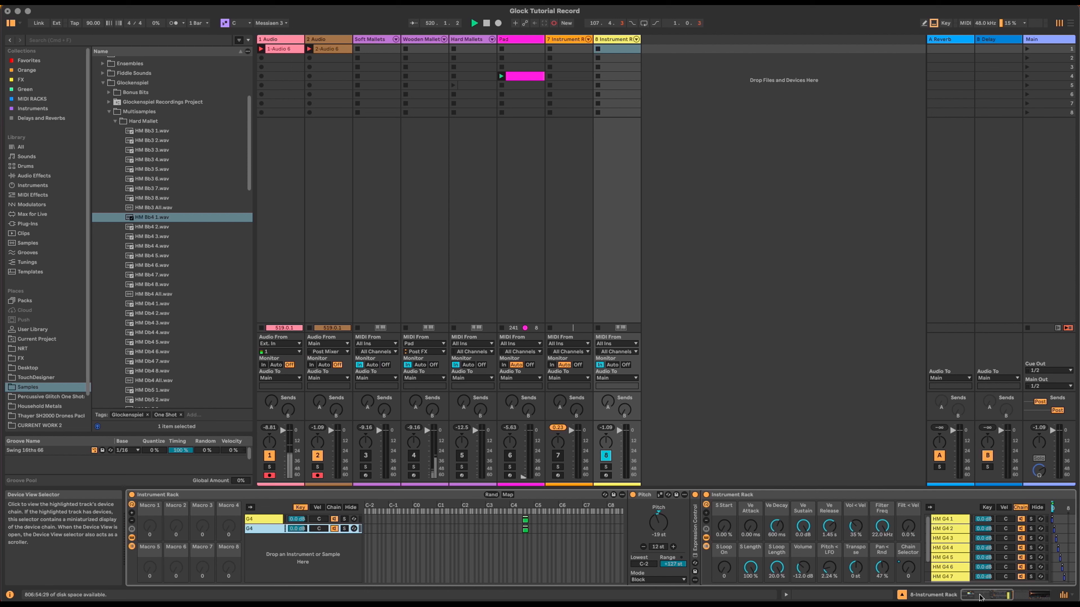
left_click_drag(979, 598, 1017, 598)
Step: Load HM Bb4 1–4.wav into the copied HM G4 1–4 chains
left_click(308, 523)
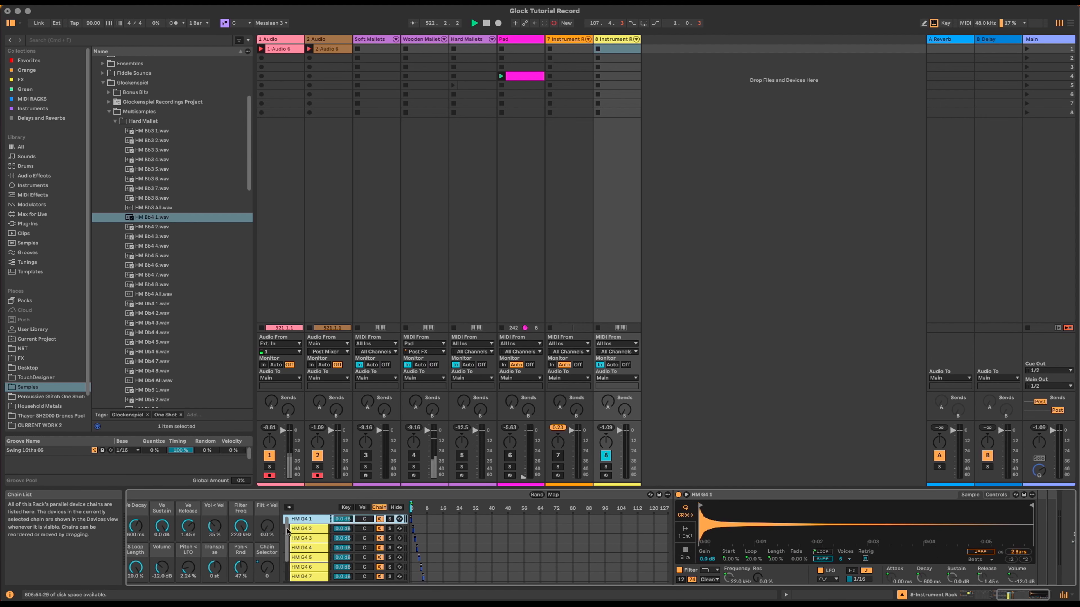
left_click_drag(145, 220, 788, 526)
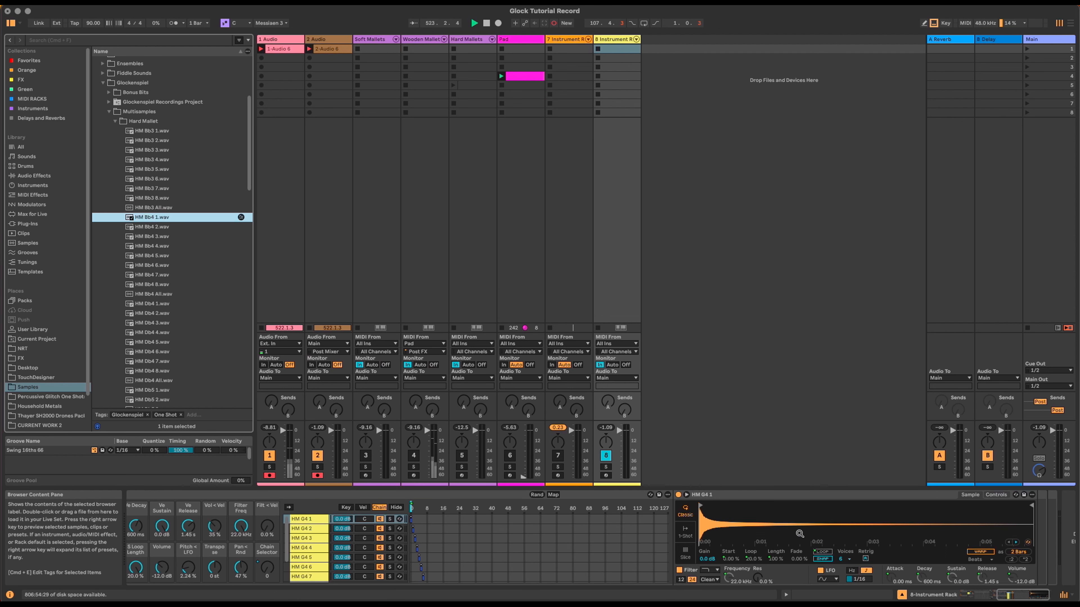
left_click(305, 529)
left_click_drag(146, 226, 783, 527)
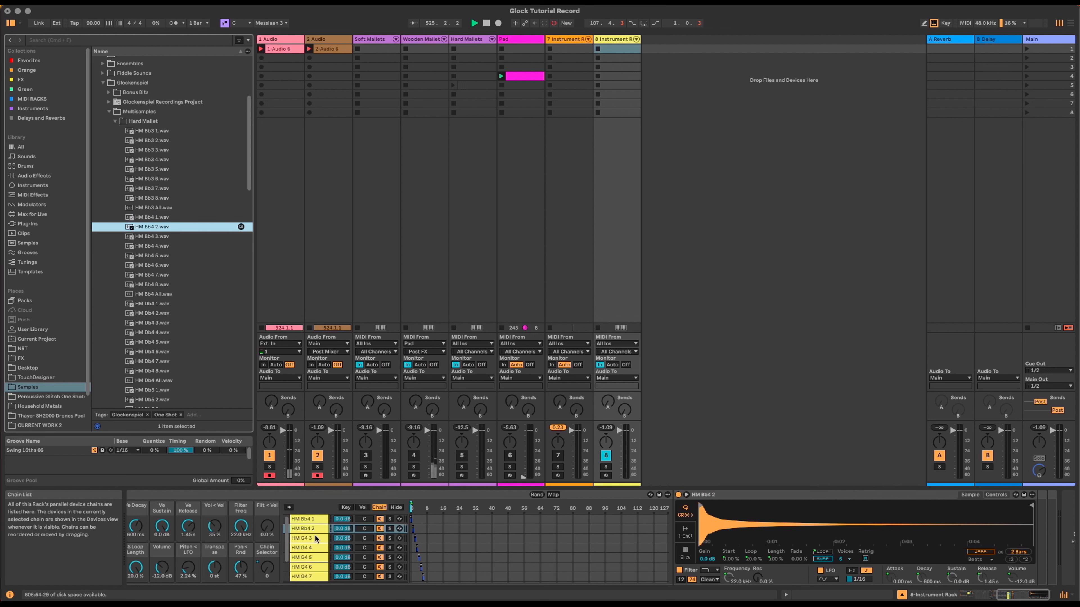
left_click(304, 538)
left_click_drag(146, 235, 819, 513)
left_click(309, 551)
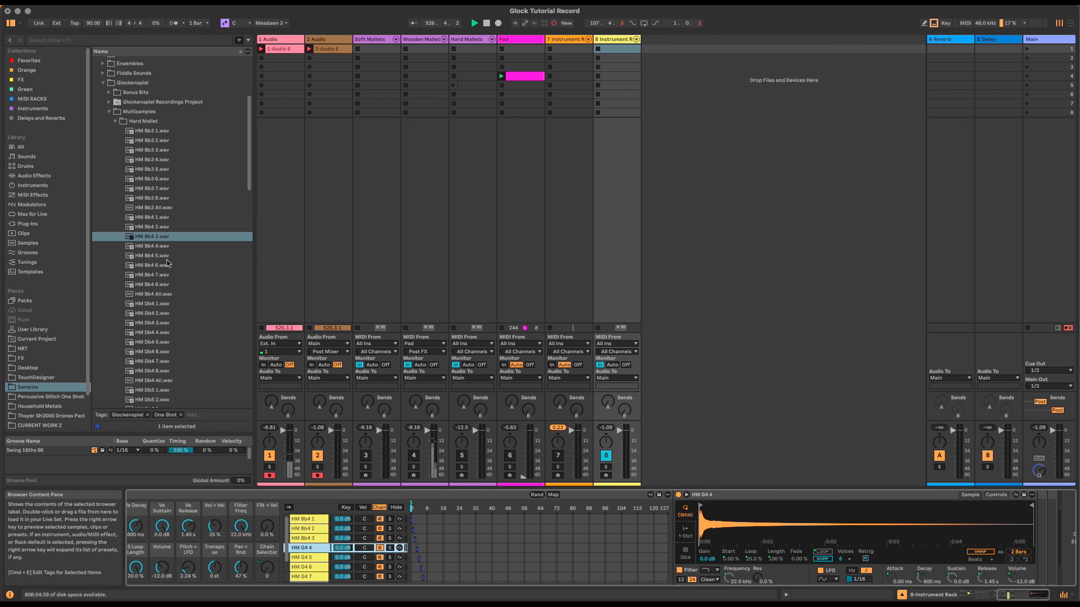
left_click_drag(157, 244, 784, 513)
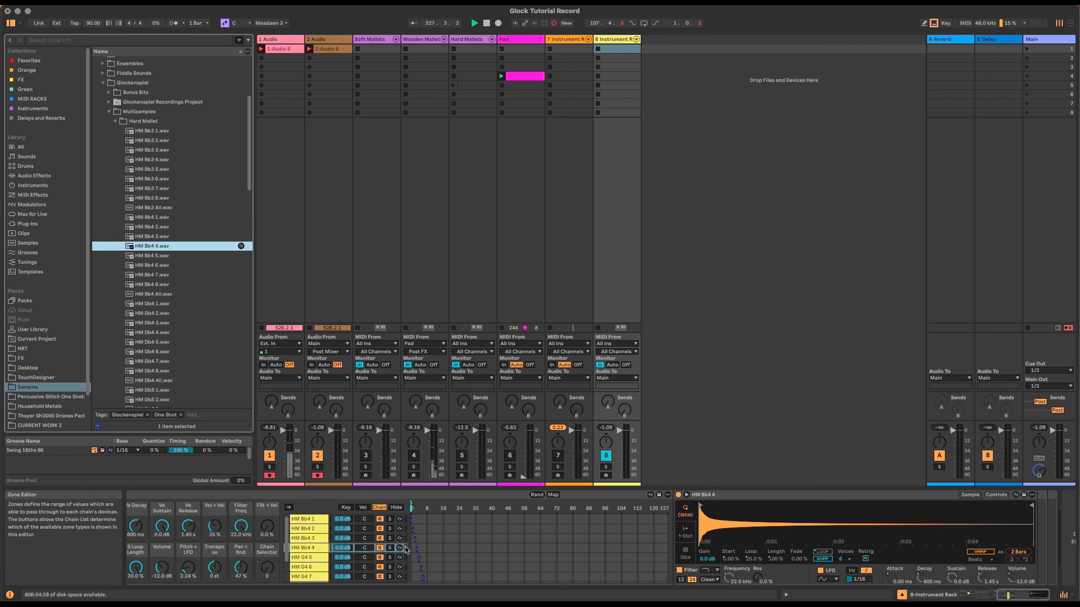
Step: Load HM Bb4 5–8.wav into the copied HM G4 5–8 chains
left_click(304, 558)
left_click_drag(145, 256, 732, 524)
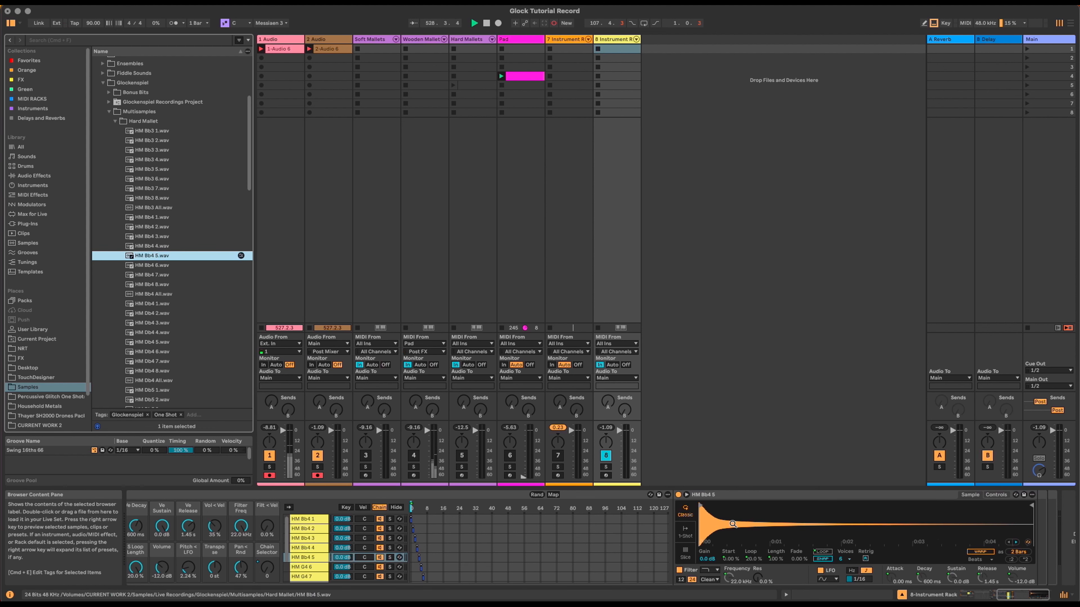
left_click(308, 568)
left_click_drag(148, 266, 741, 522)
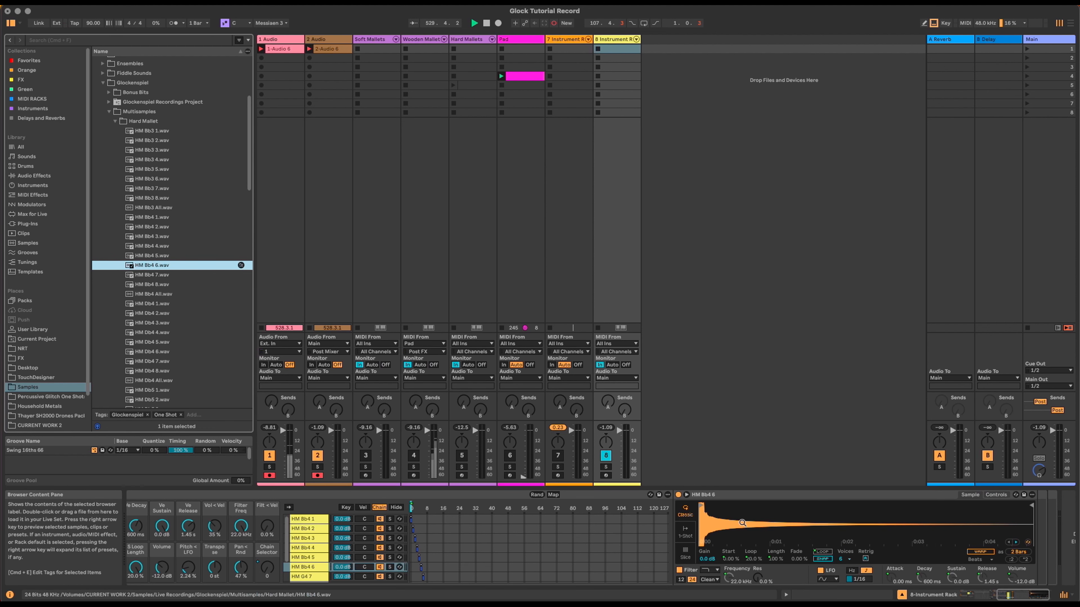
left_click(308, 577)
left_click_drag(152, 275, 765, 527)
scroll(313, 561, "down", 2)
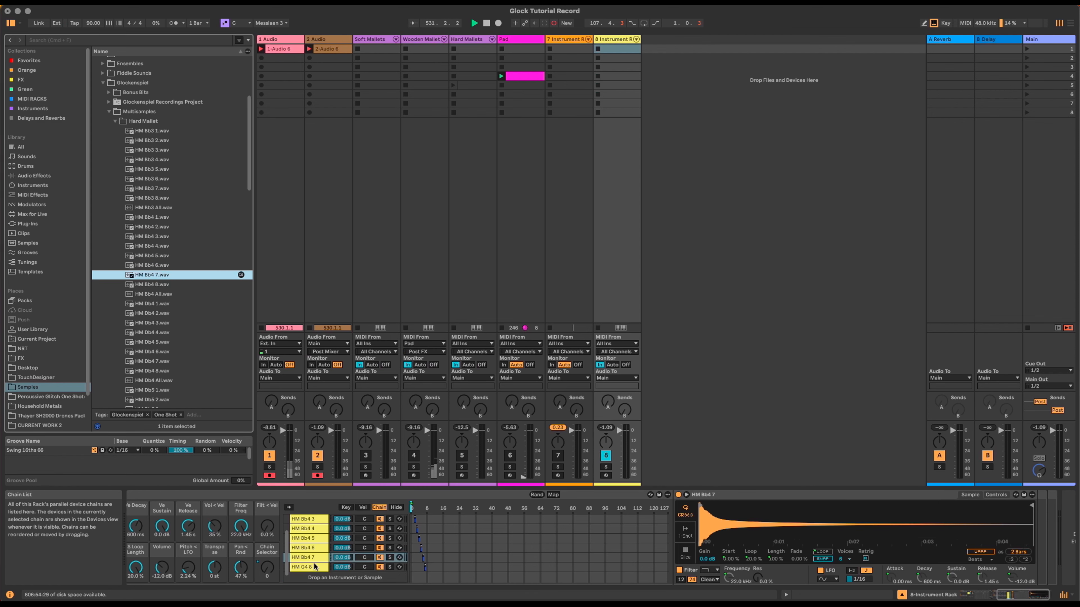
left_click(315, 567)
left_click_drag(152, 284, 863, 557)
left_click(991, 595)
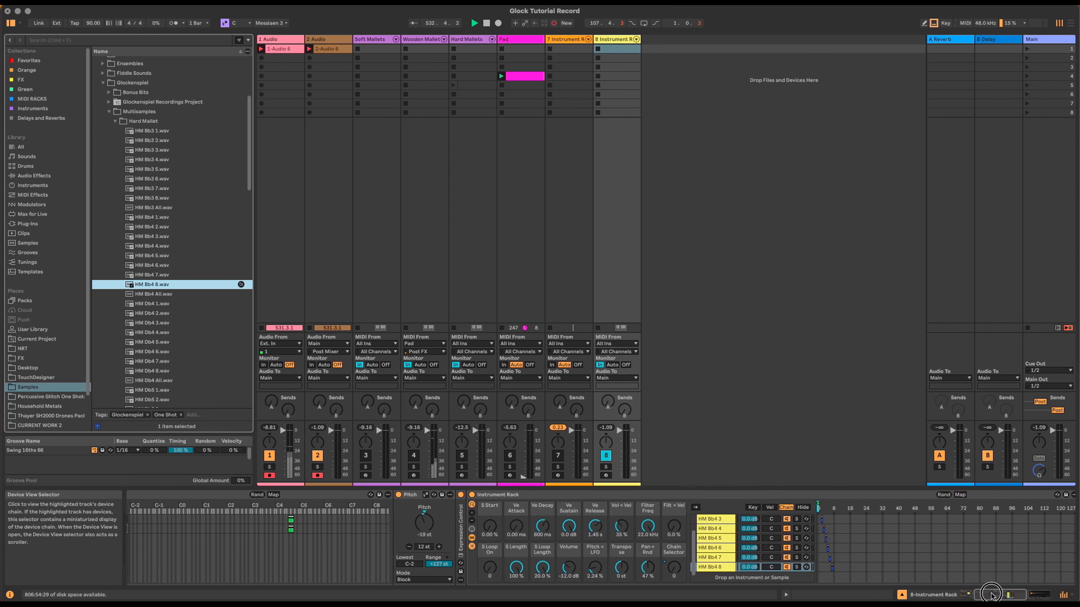
Step: Move the copied chain's key zone to Bb4, set Pitch to -22 st, and rename it Bb4
left_click_drag(525, 531, 531, 531)
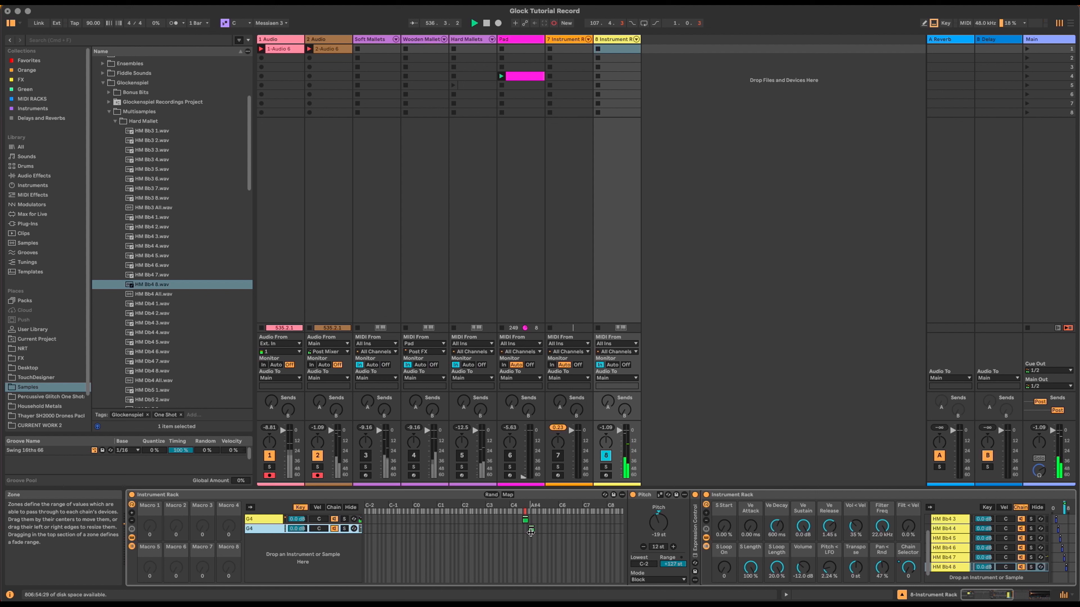
left_click(662, 521)
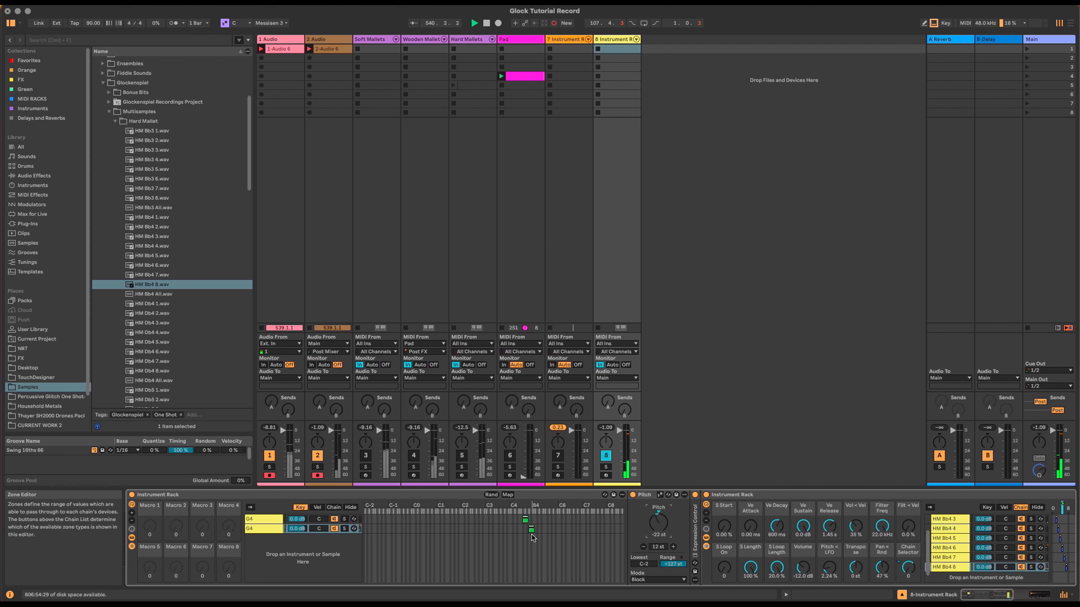
left_click_drag(979, 598, 979, 598)
left_click(259, 531)
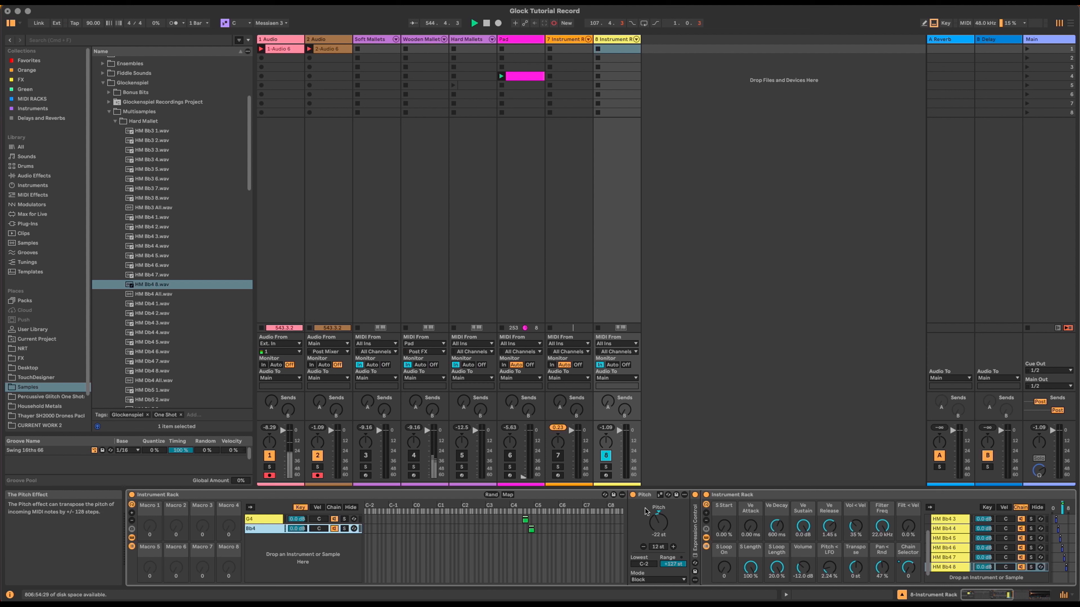
left_click(752, 492)
Step: Fold track 8's inner sampler rack and audition track 7's instrument an octave lower
key("Delete")
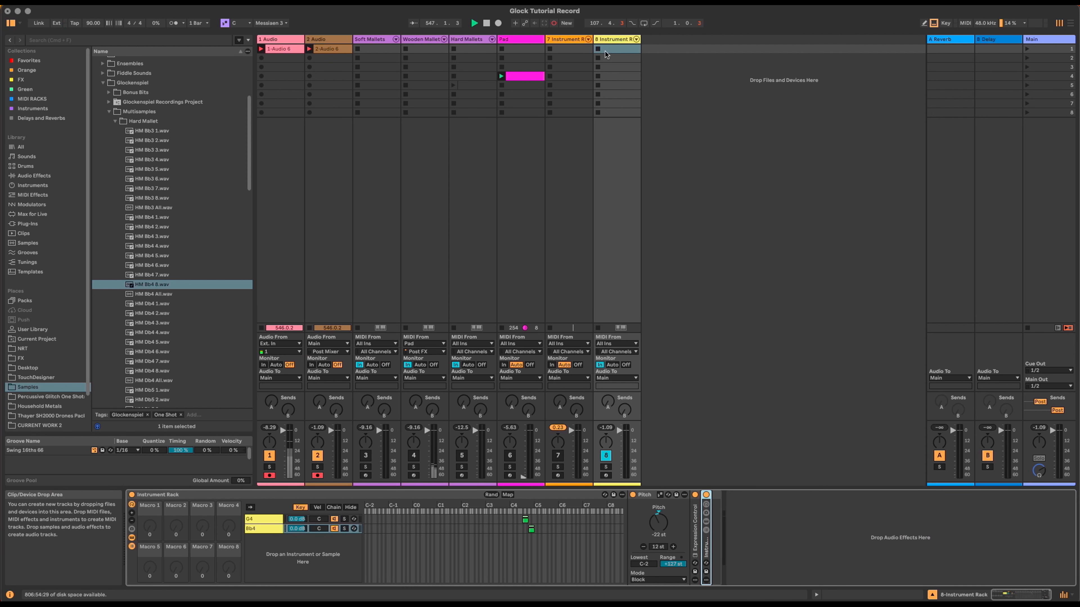
left_click(567, 39)
scroll(166, 530, "up", 4)
key("z")
key("a")
key("x")
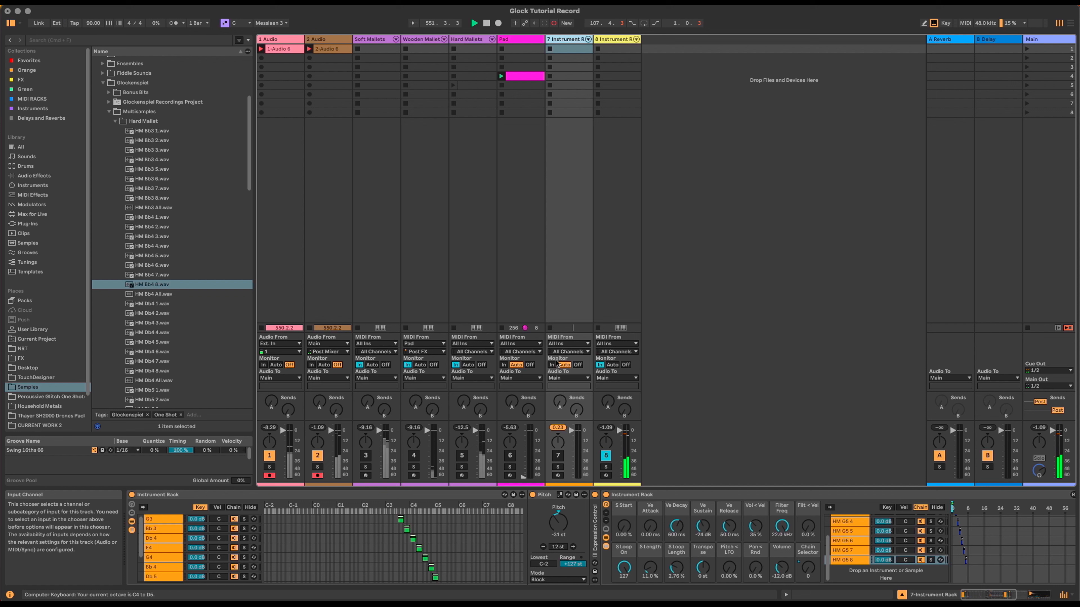
Step: Turn track 8 off and track 7 on, then inspect track 7's G5 chain and inner rack
left_click(606, 453)
left_click(562, 456)
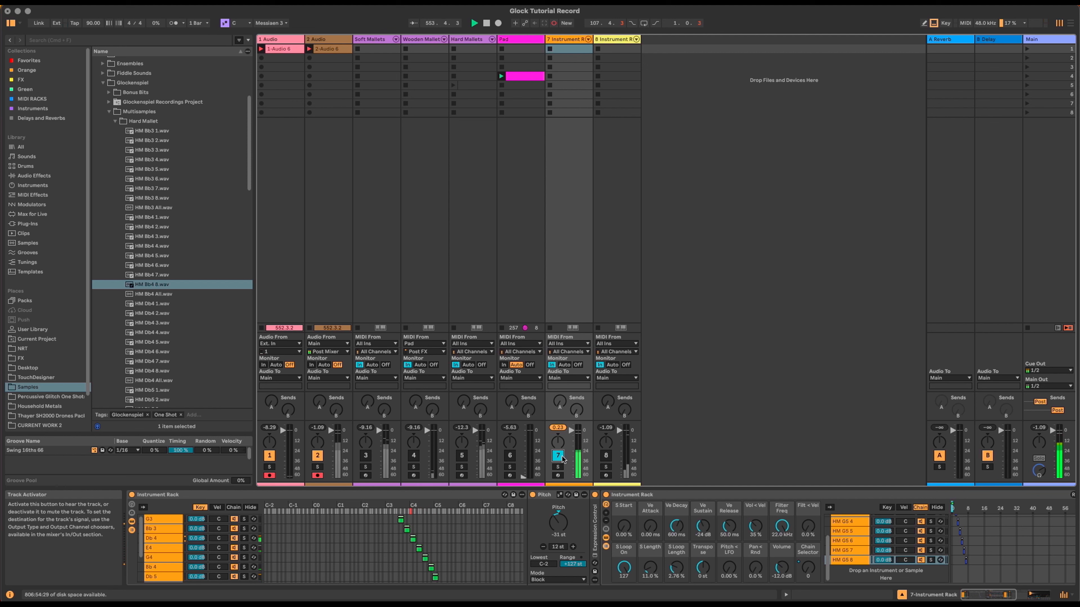
left_click(167, 519)
scroll(161, 546, "down", 3)
left_click(166, 560)
scroll(166, 560, "up", 3)
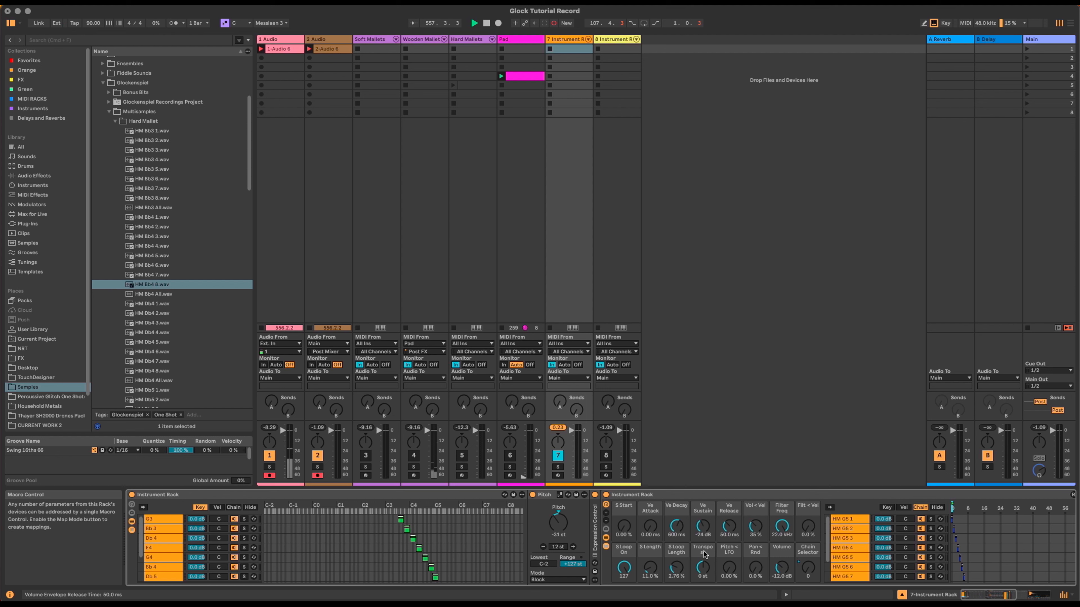
left_click(677, 497)
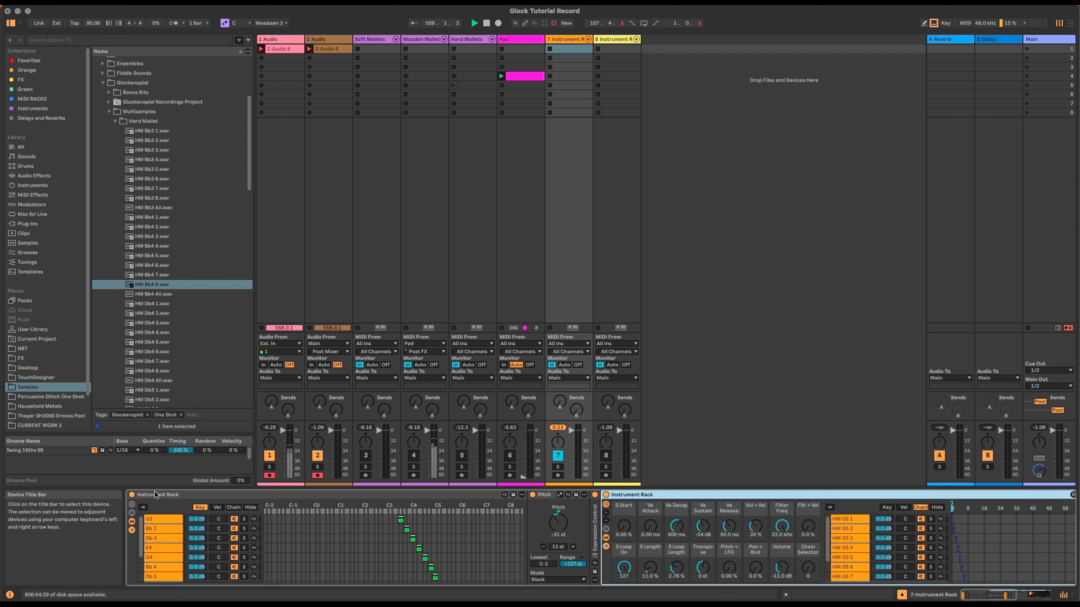
Step: Rename track 7's outer rack 'Main Instrument' and show all sixteen macros
double_click(658, 497)
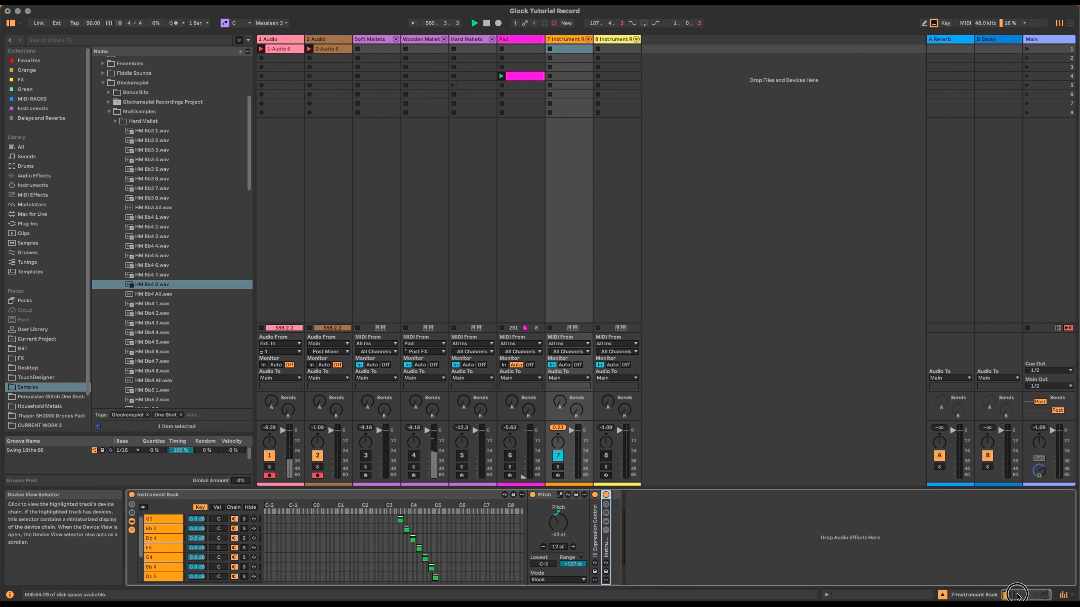
left_click(157, 495)
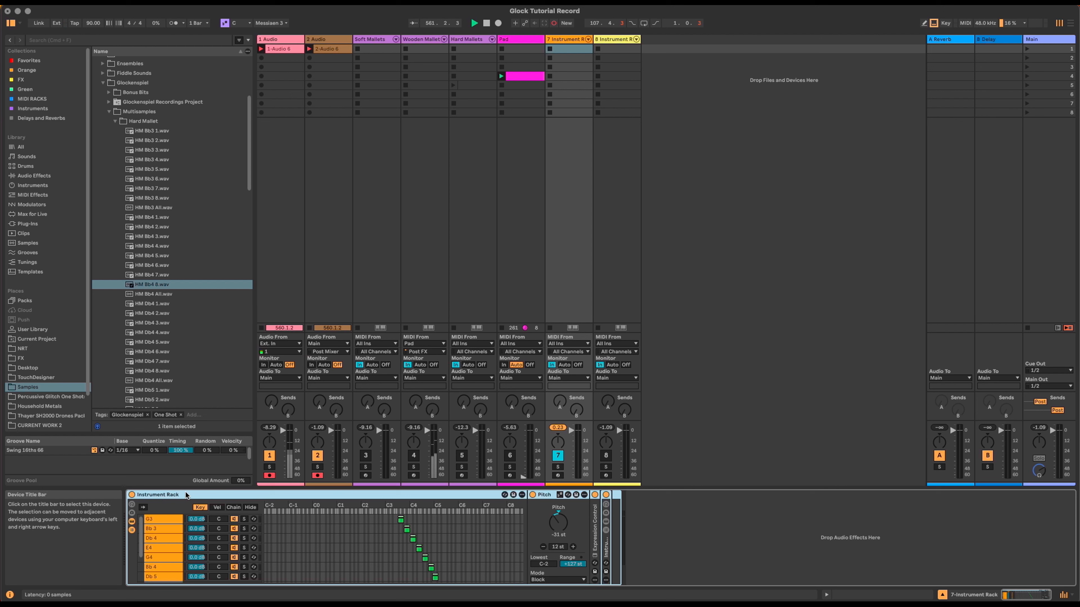
key("super+r")
type("Main Instrument")
key("Return")
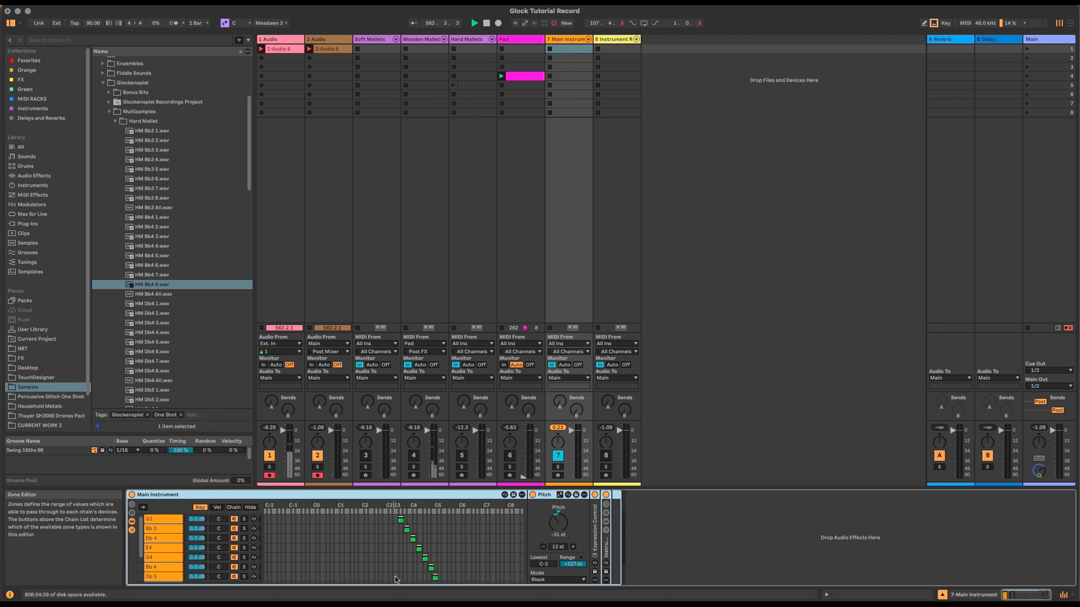
left_click(606, 505)
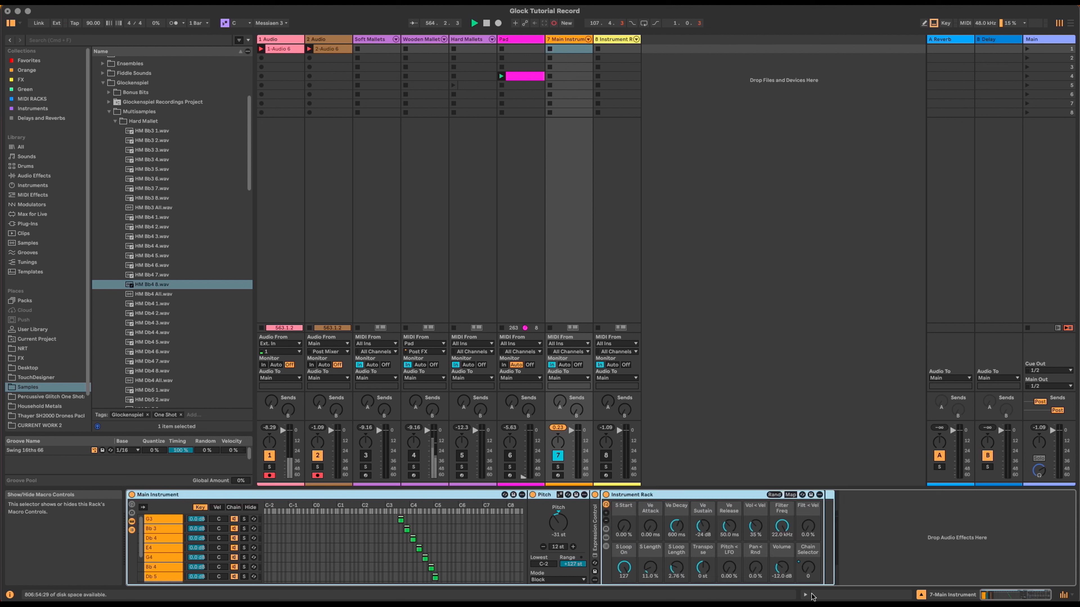
left_click(133, 507)
left_click(132, 513)
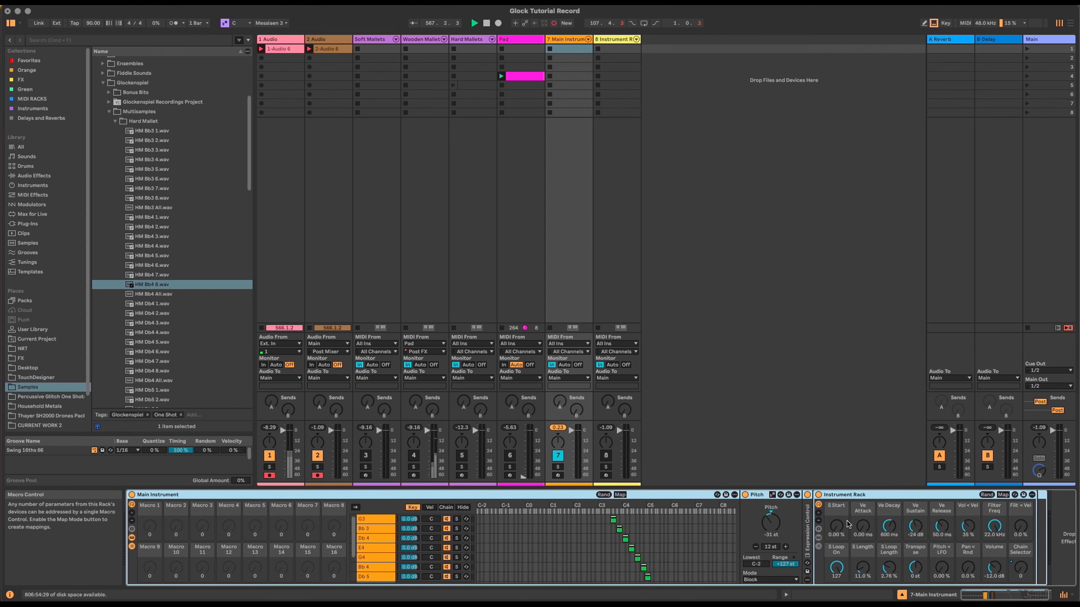
Step: Map S Start and Ve Attack to Macros 1 and 2 across all eight chains
right_click(837, 528)
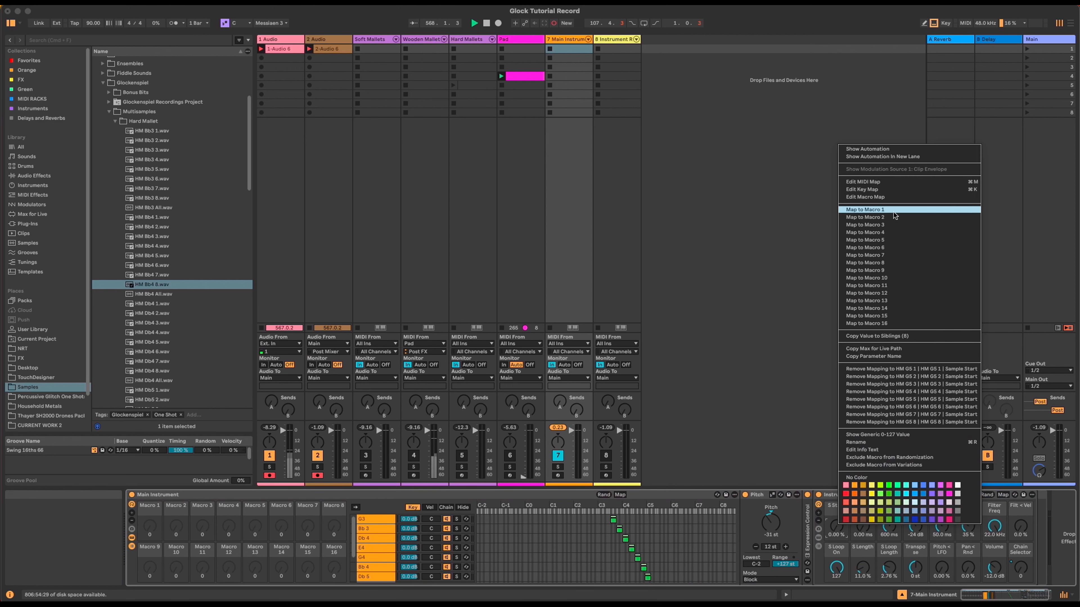
left_click(867, 212)
right_click(840, 527)
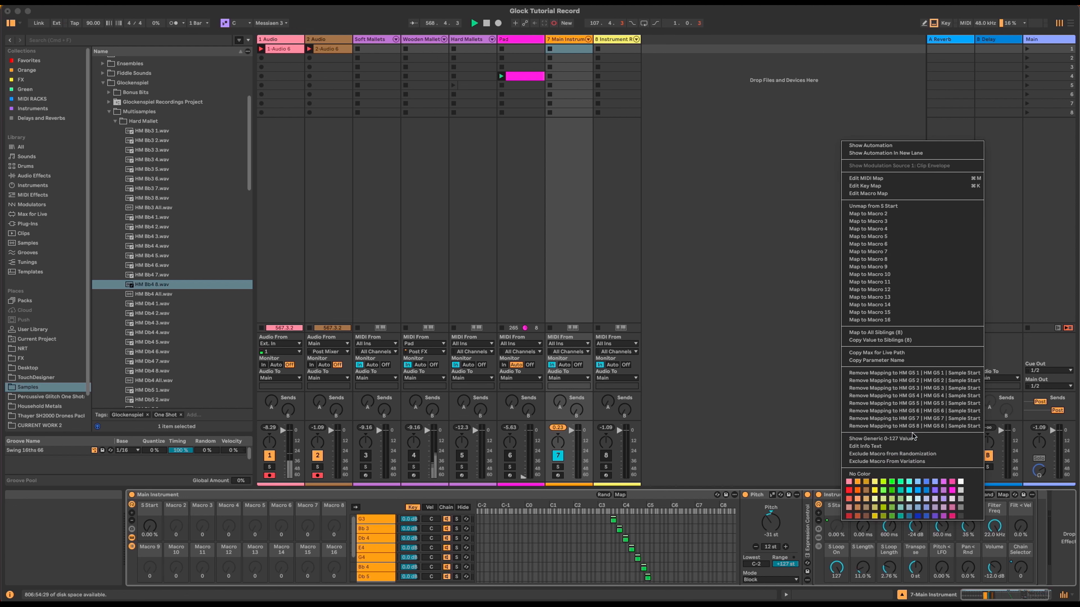
left_click(923, 332)
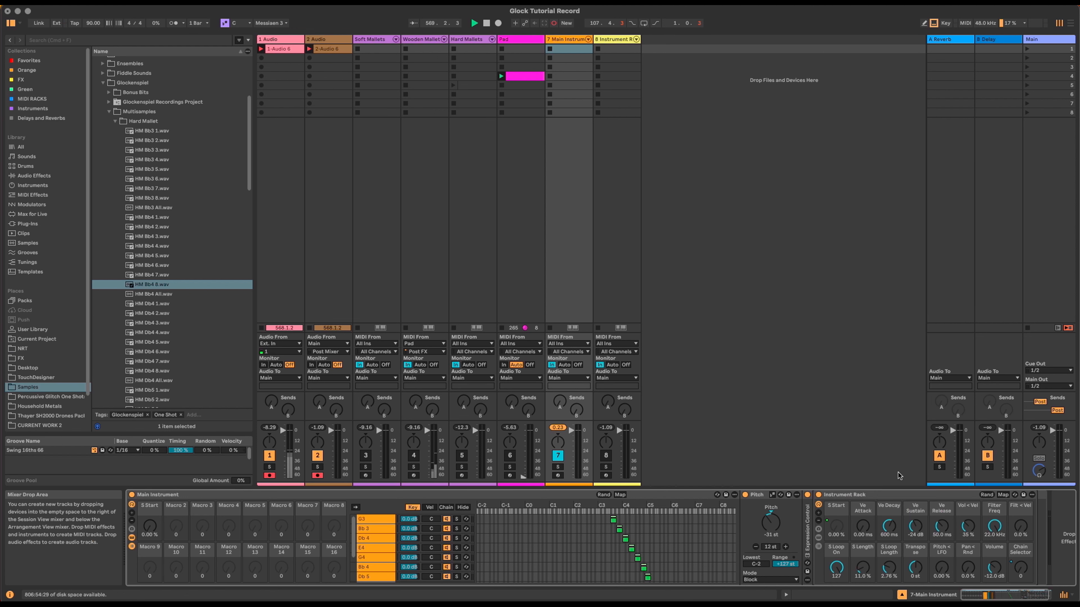
right_click(863, 526)
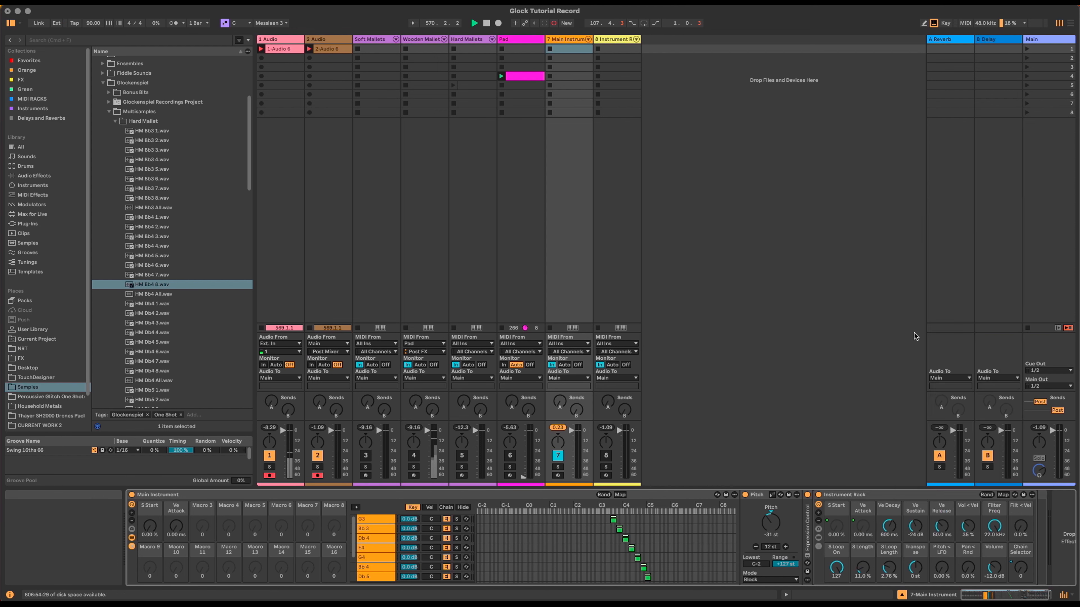
left_click(955, 216)
right_click(867, 525)
left_click(922, 339)
Step: Map Ve Decay and Ve Sustain to Macros 3 and 4 across all eight chains
right_click(890, 527)
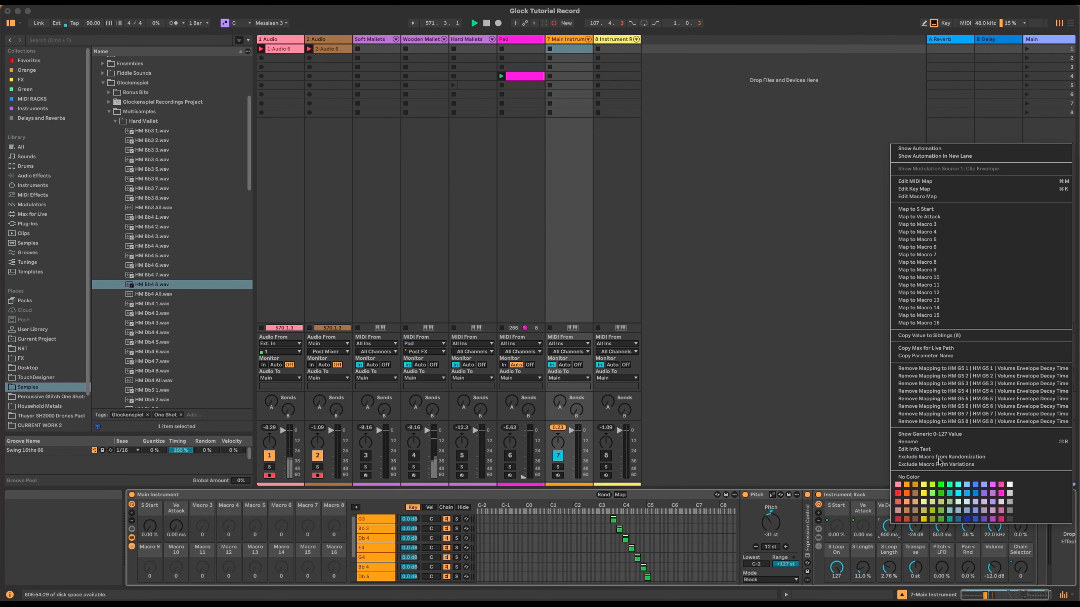
left_click(961, 224)
right_click(889, 526)
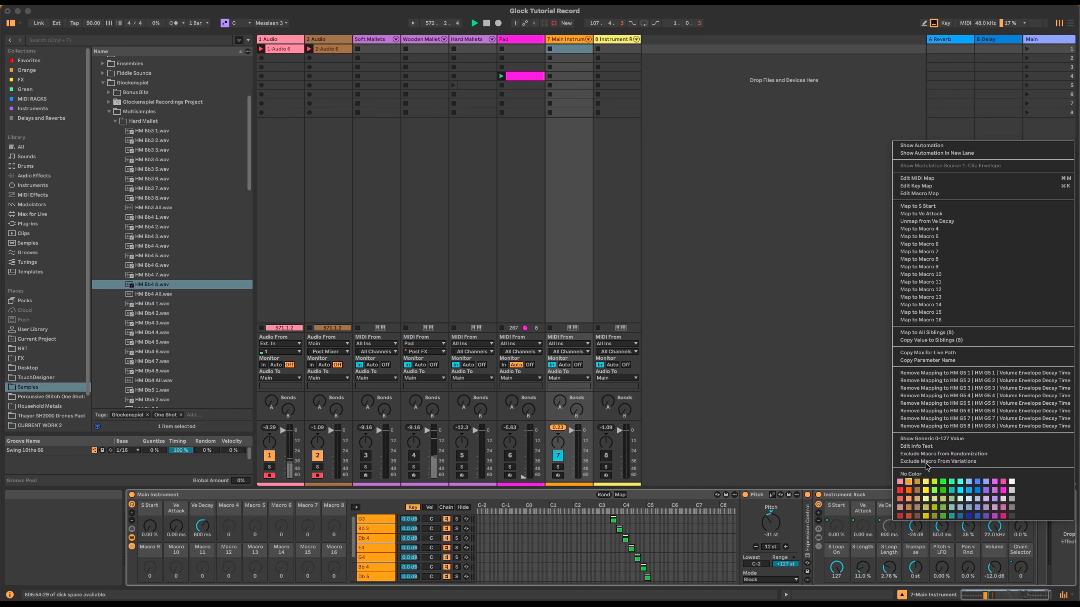
left_click(966, 332)
right_click(919, 527)
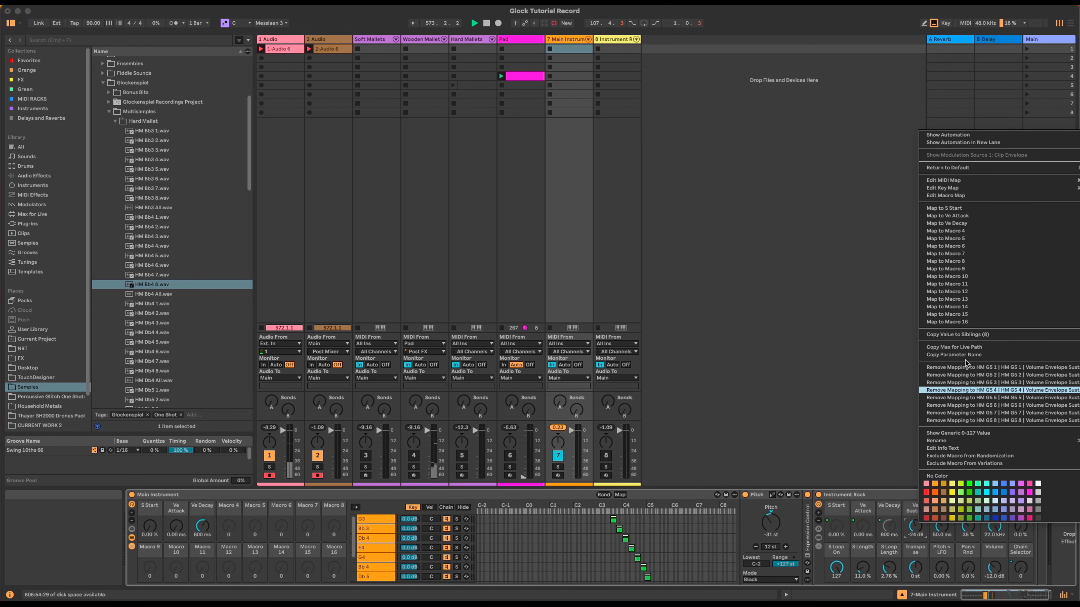
left_click(976, 231)
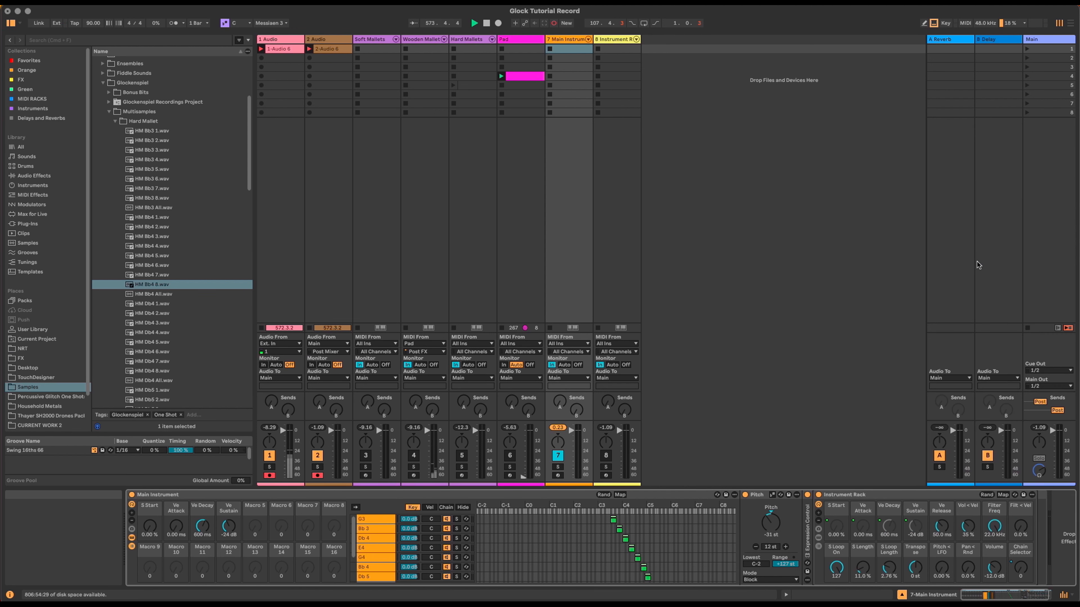
right_click(916, 527)
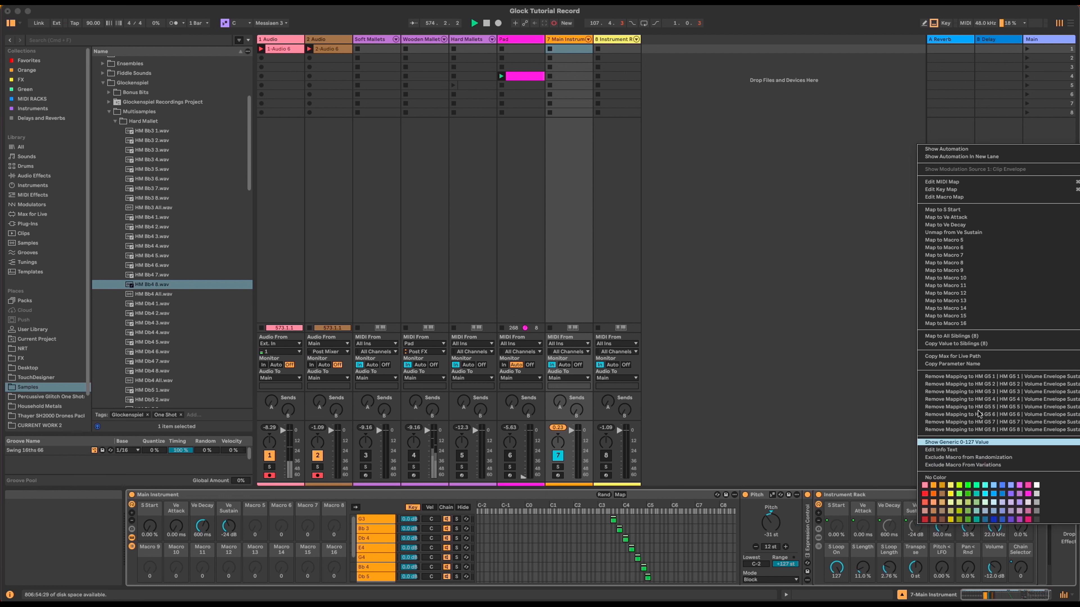
left_click(1016, 337)
Step: Skip Vol < Vel and map Ve Release to Macro 5 across all chains
right_click(969, 526)
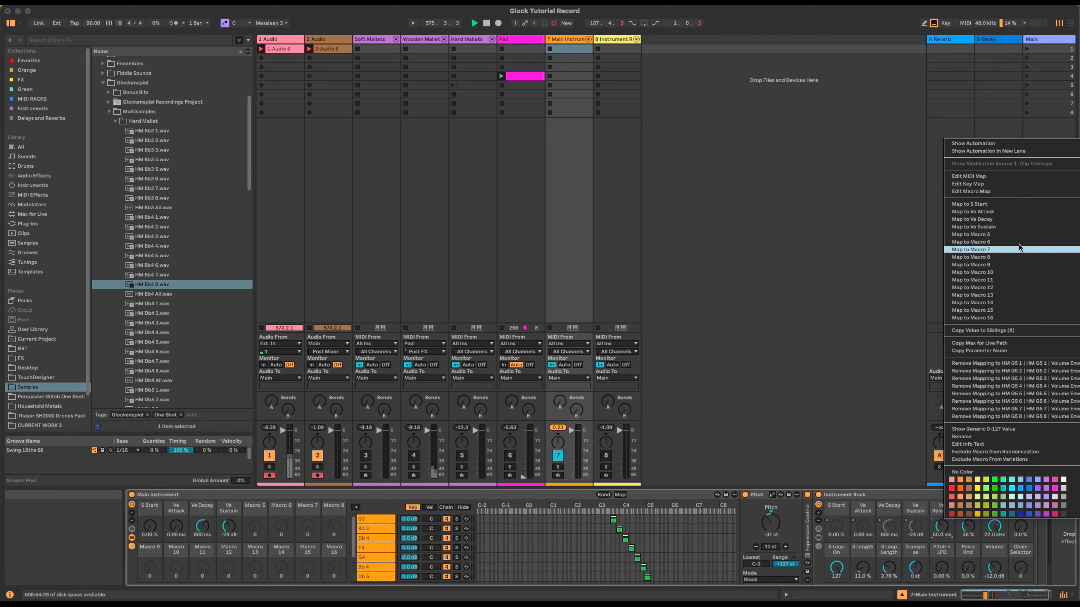
left_click(1015, 233)
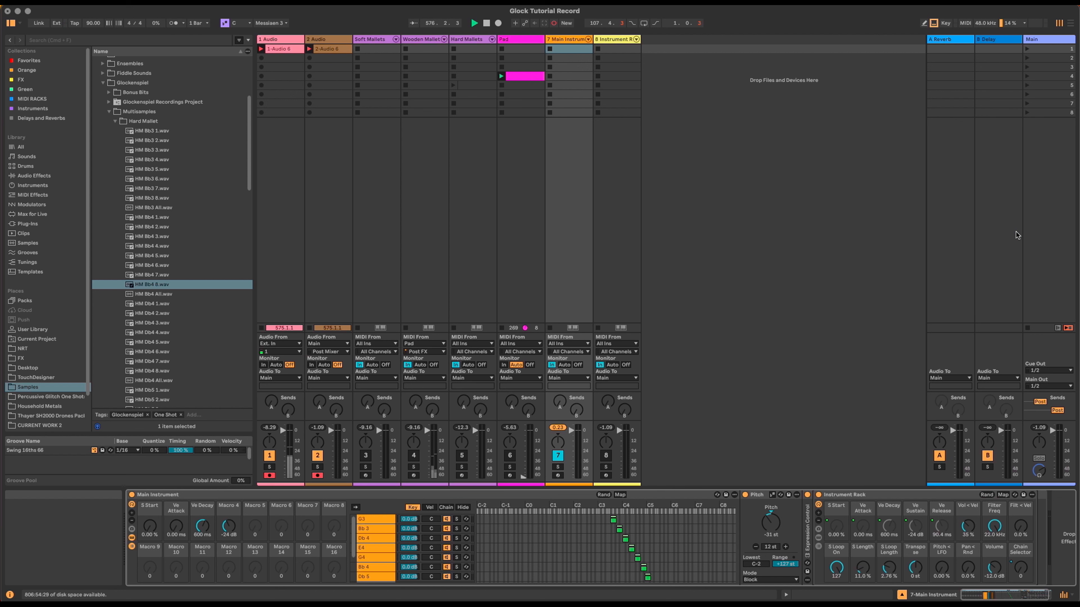
right_click(942, 525)
left_click(999, 239)
right_click(942, 526)
left_click(978, 347)
right_click(965, 524)
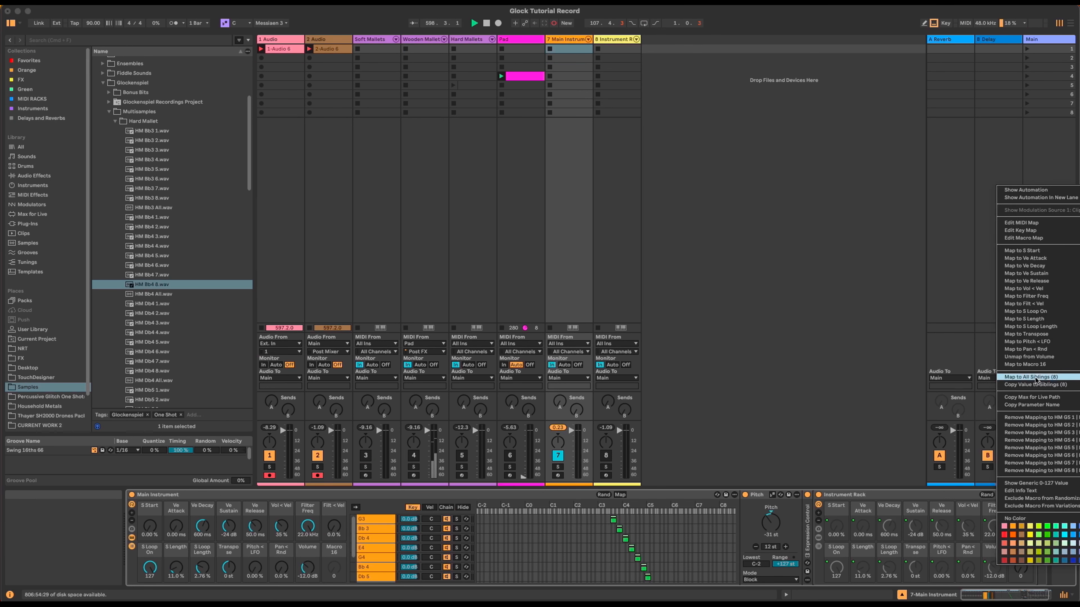
Step: Dismiss the open mapping menu with Escape
key("Escape")
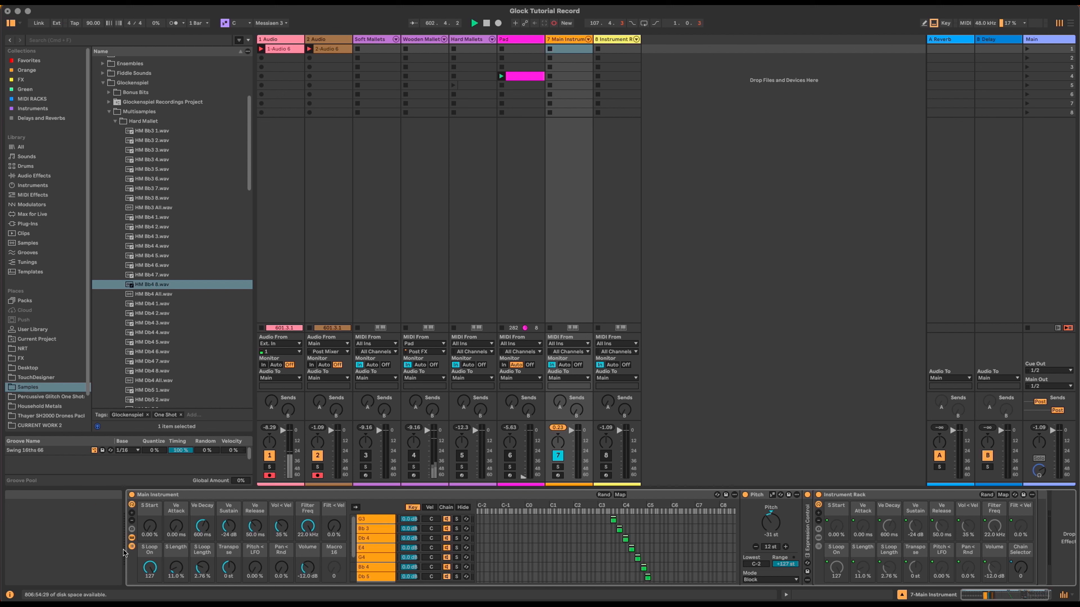
Step: Hide the rack's devices, key zone editor and chain list, leaving only its macros
left_click(132, 537)
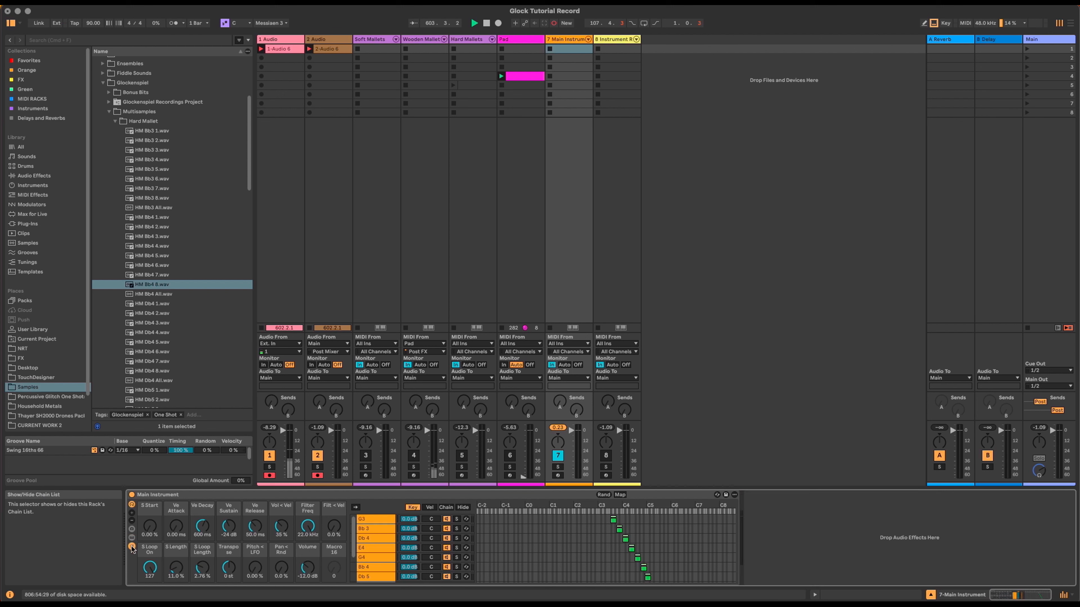
left_click(463, 507)
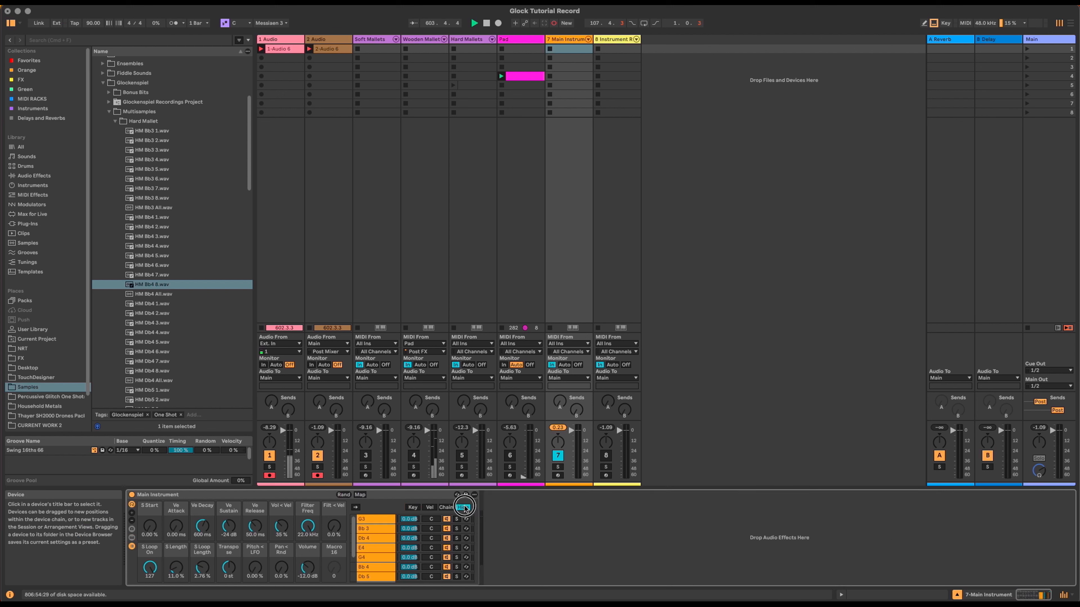
left_click(132, 546)
left_click(185, 495)
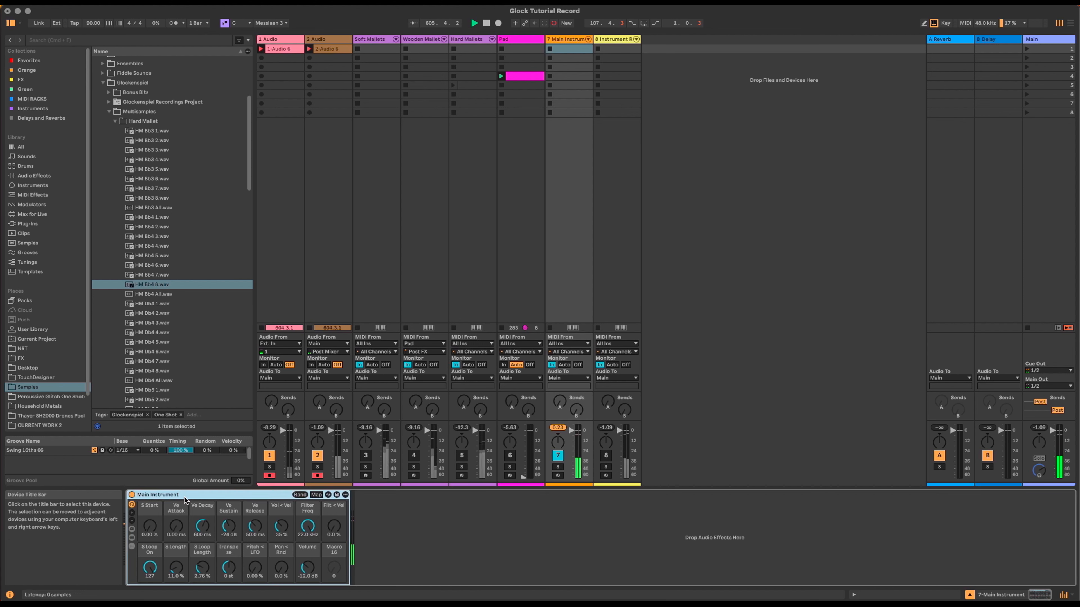
Step: Set the macros: sample start 19.7%, release 4.86 s, pan randomness 49%
left_click_drag(150, 526, 180, 526)
left_click_drag(254, 526, 255, 476)
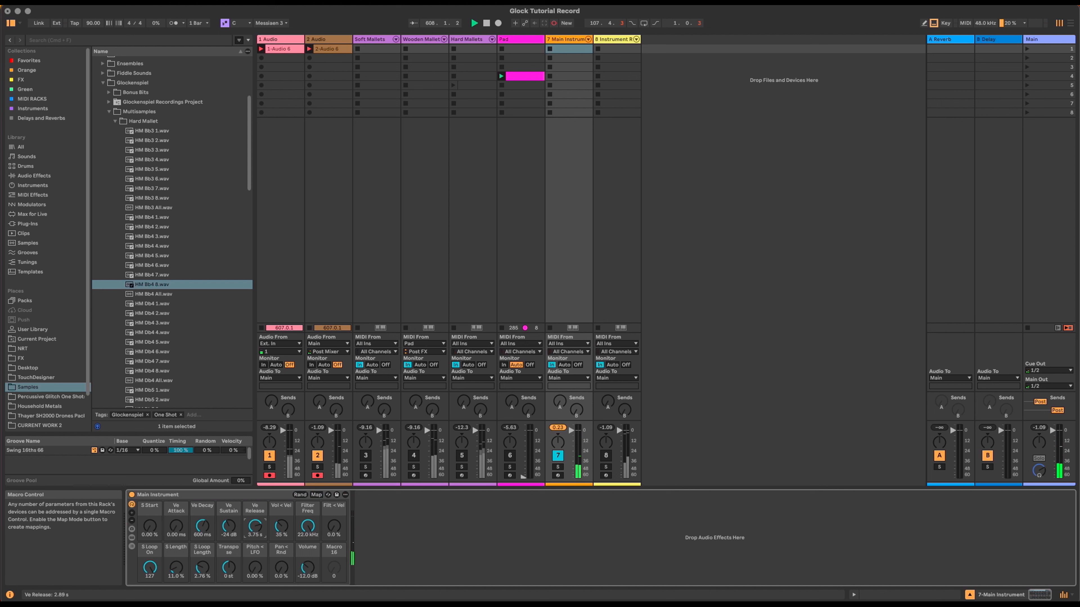
left_click_drag(281, 569, 281, 566)
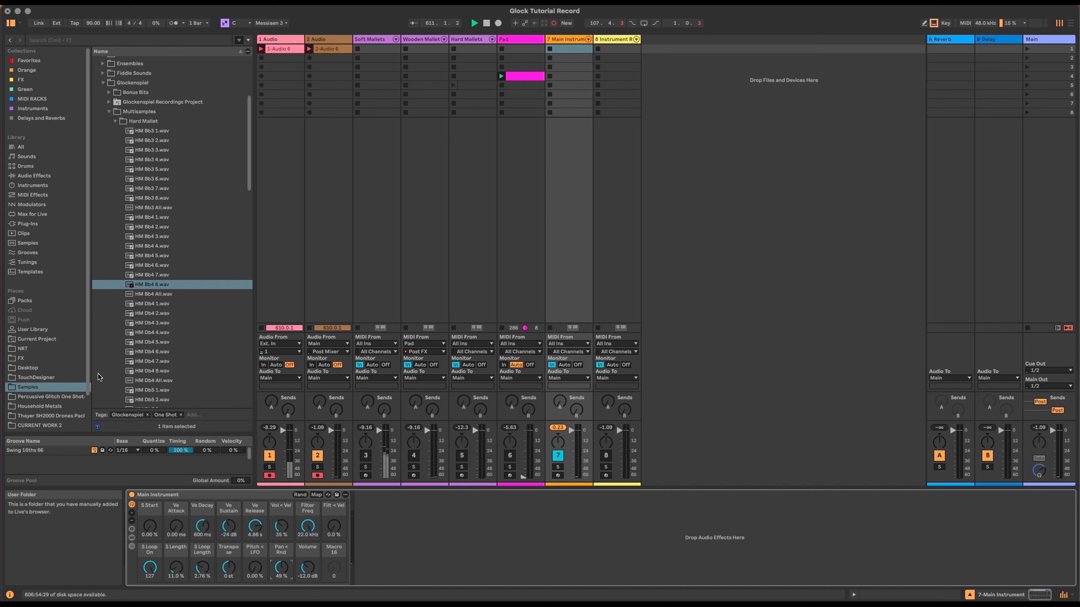
left_click(221, 493)
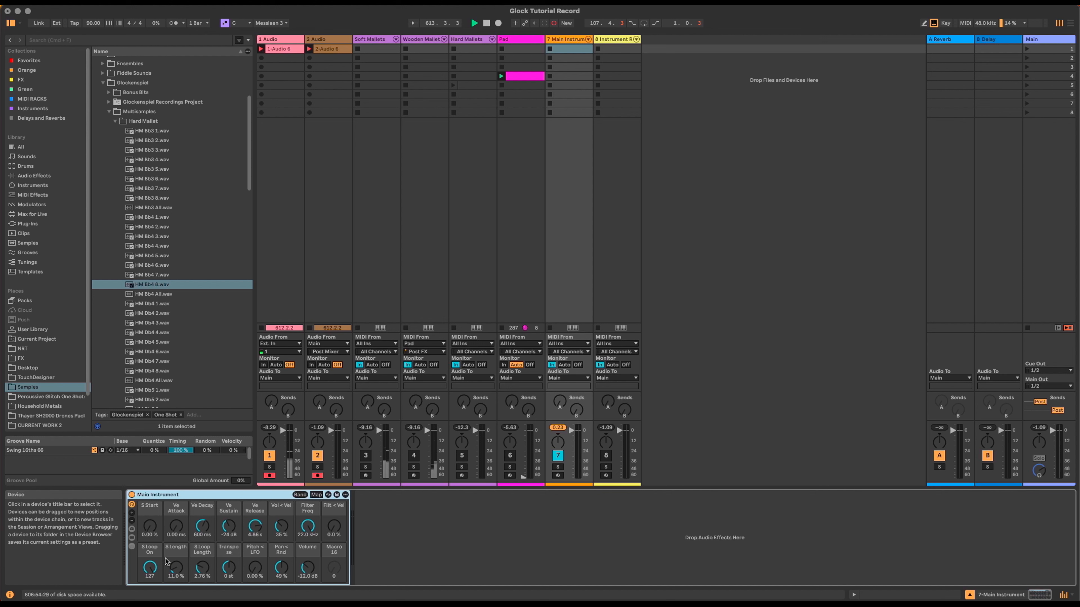
left_click(360, 567)
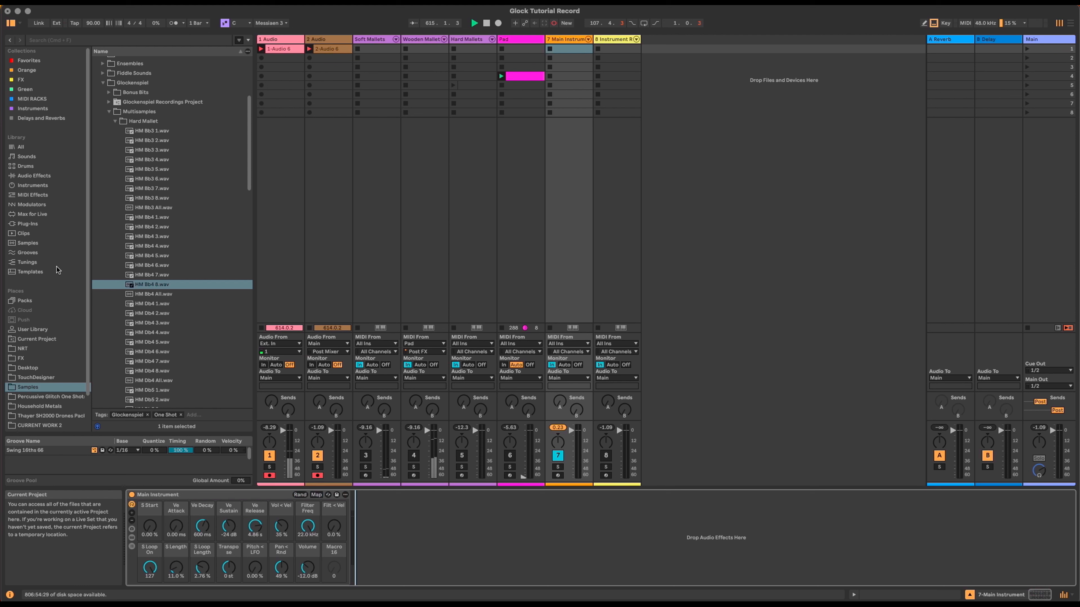
Step: Add a Limiter from Audio Effects after Main Instrument on track 7
left_click(53, 178)
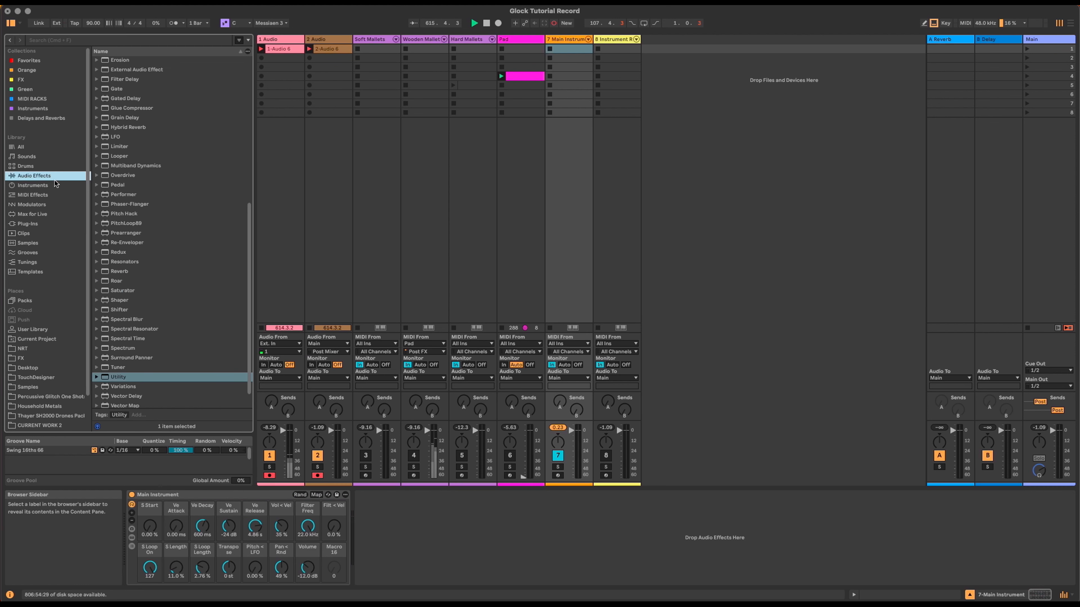
scroll(130, 373, "up", 1)
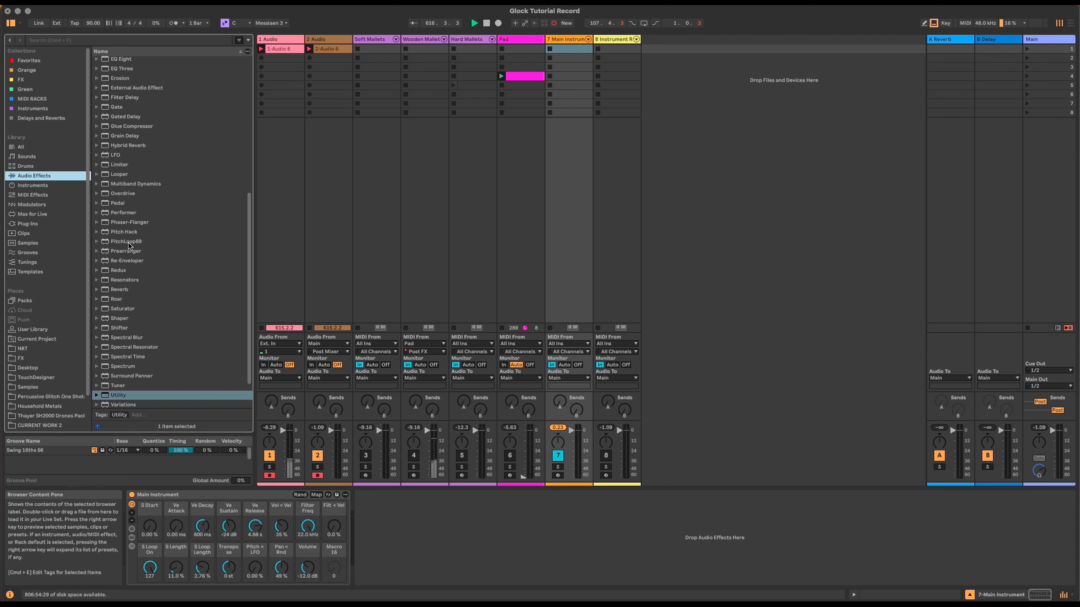
left_click_drag(118, 168, 372, 553)
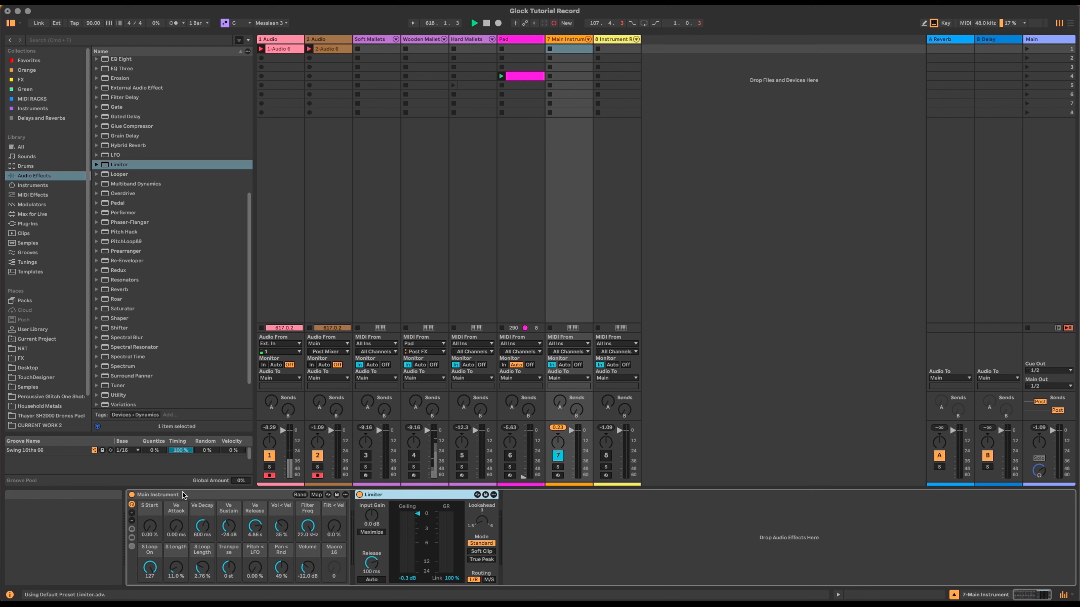
left_click(382, 494)
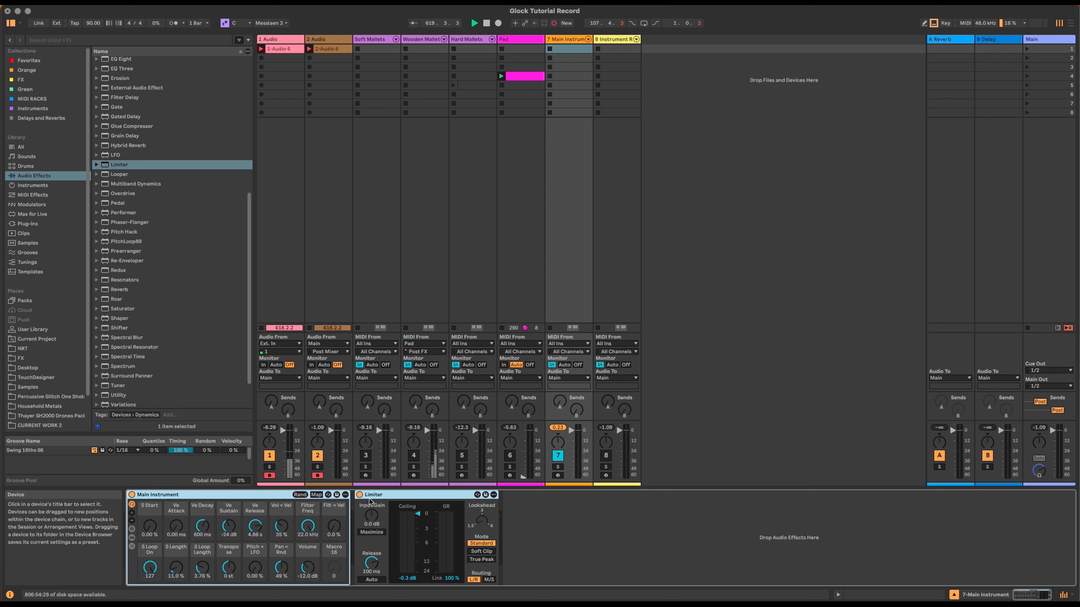
Step: Group Main Instrument and the Limiter into an Instrument Rack showing all 16 macros
key("super+a")
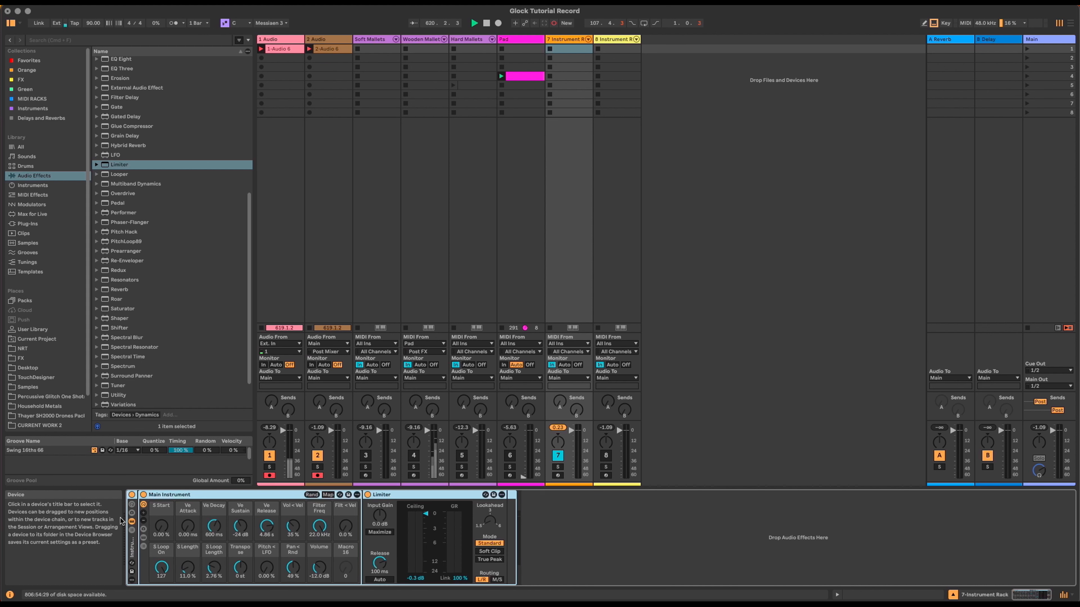
key("super+g")
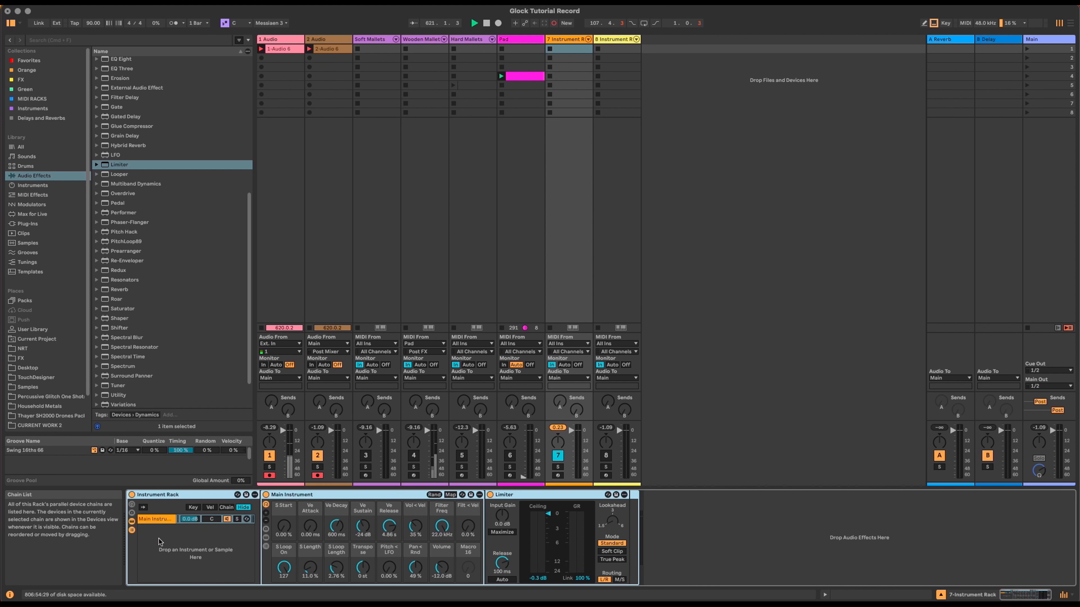
left_click(132, 505)
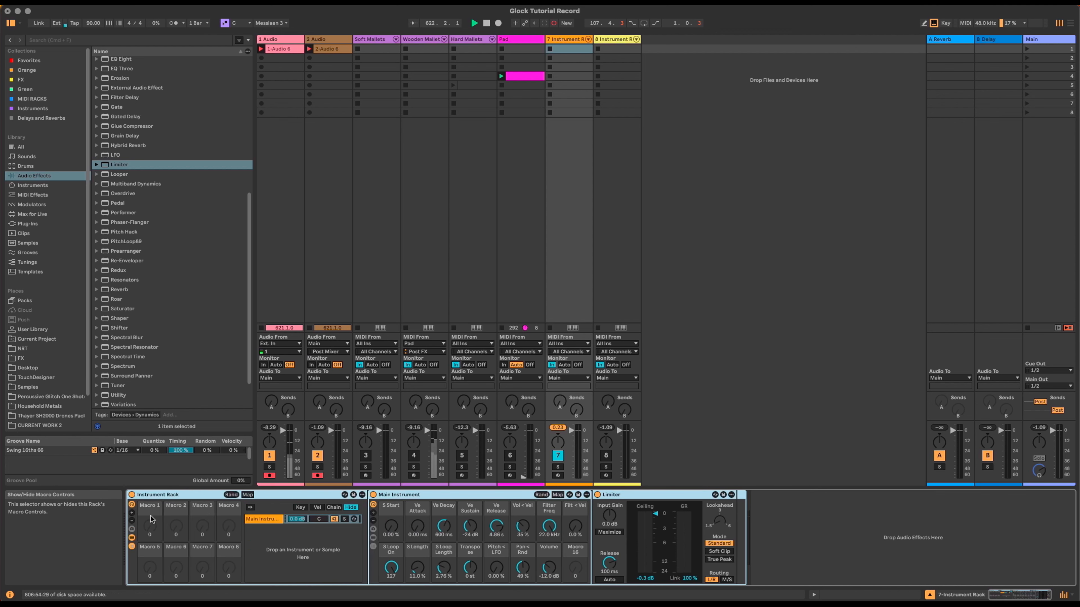
left_click(132, 515)
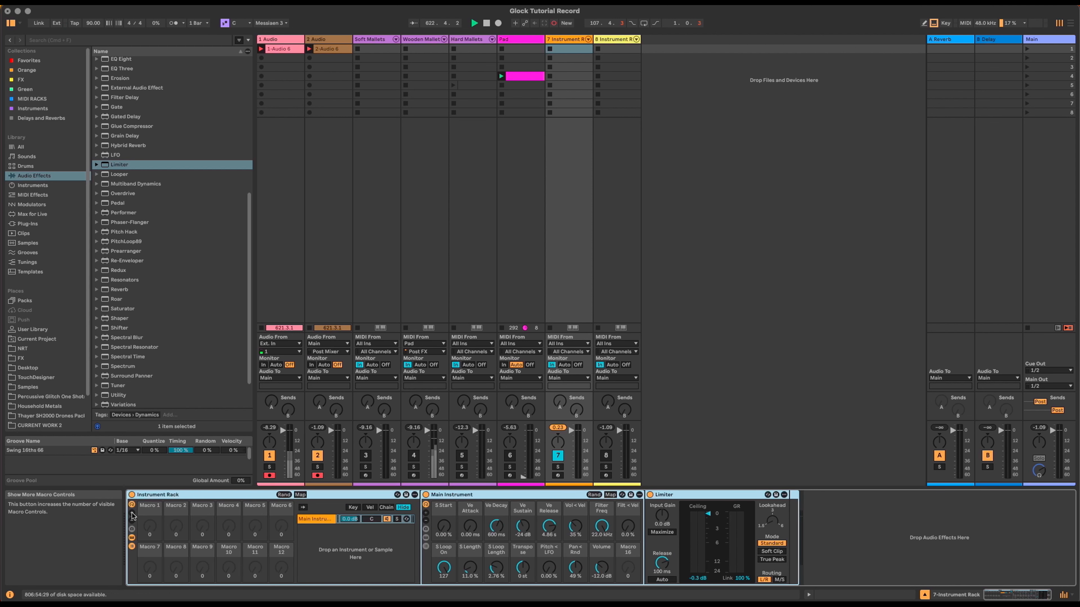
left_click(738, 360)
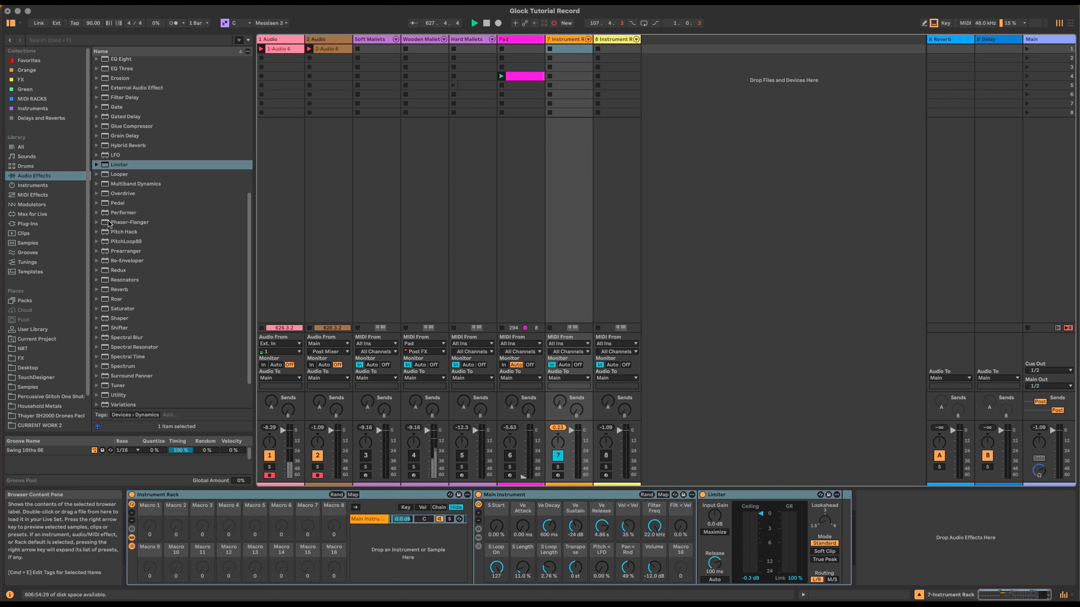
Step: Insert Bouncy Notes before the Instrument Rack, draw a wall, and enable automatic drops
left_click(61, 194)
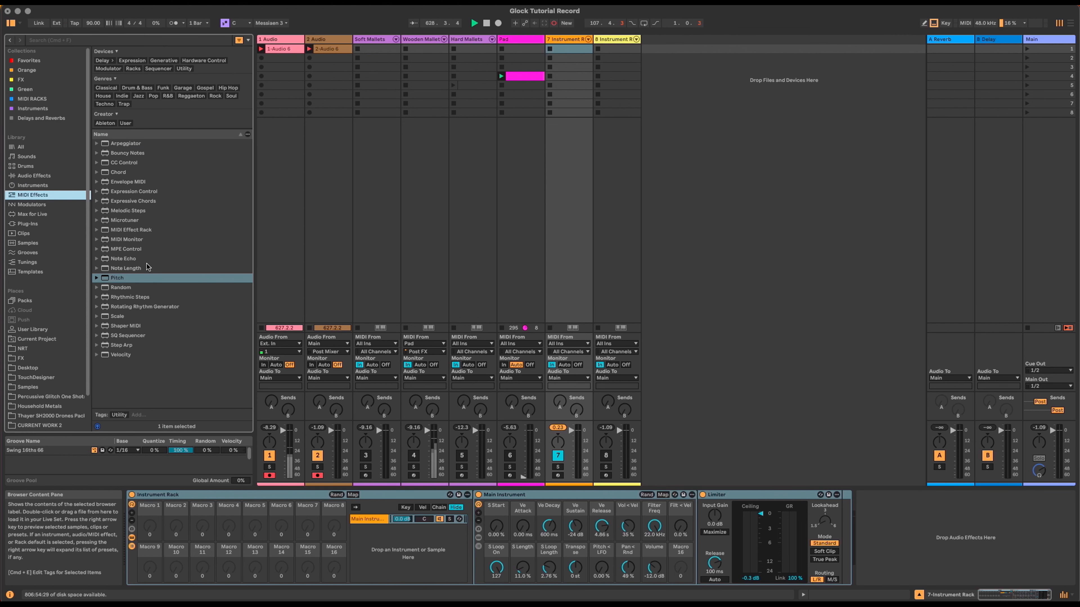
left_click(122, 153)
left_click_drag(118, 403, 124, 504)
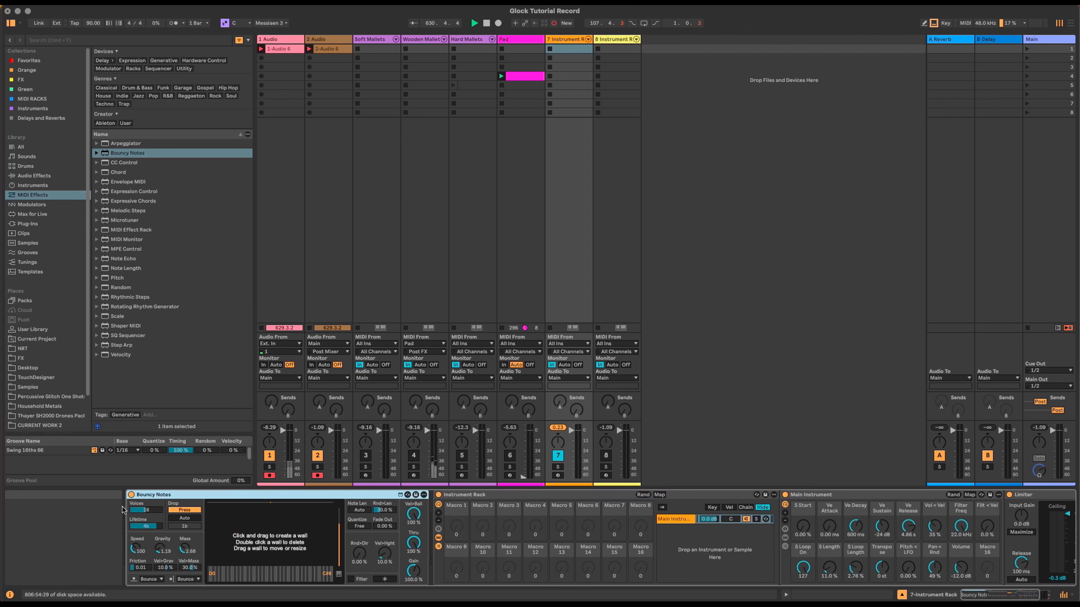
left_click_drag(252, 514, 254, 532)
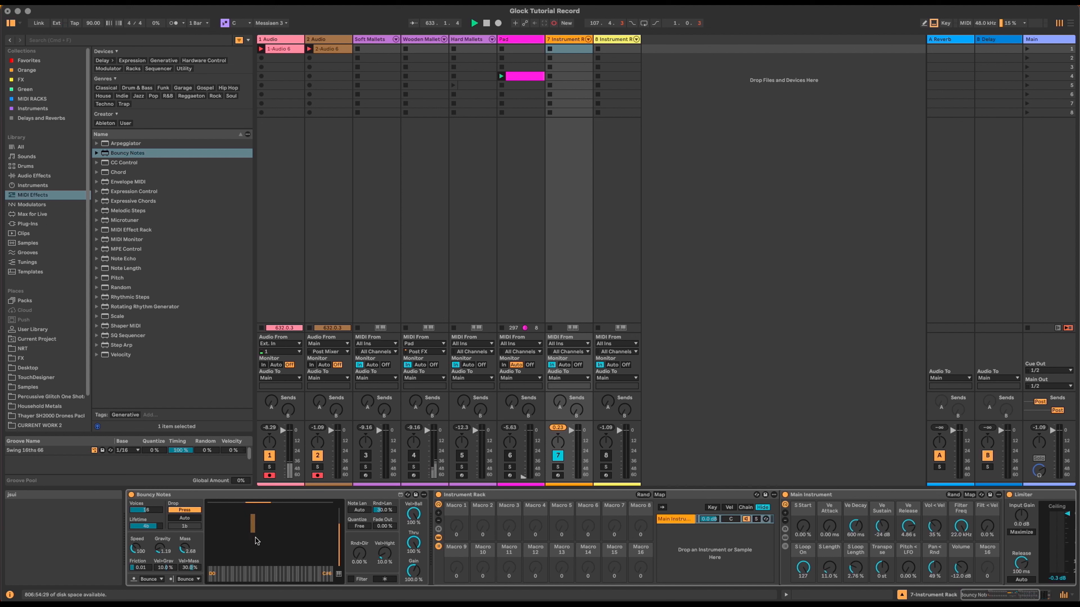
left_click(193, 519)
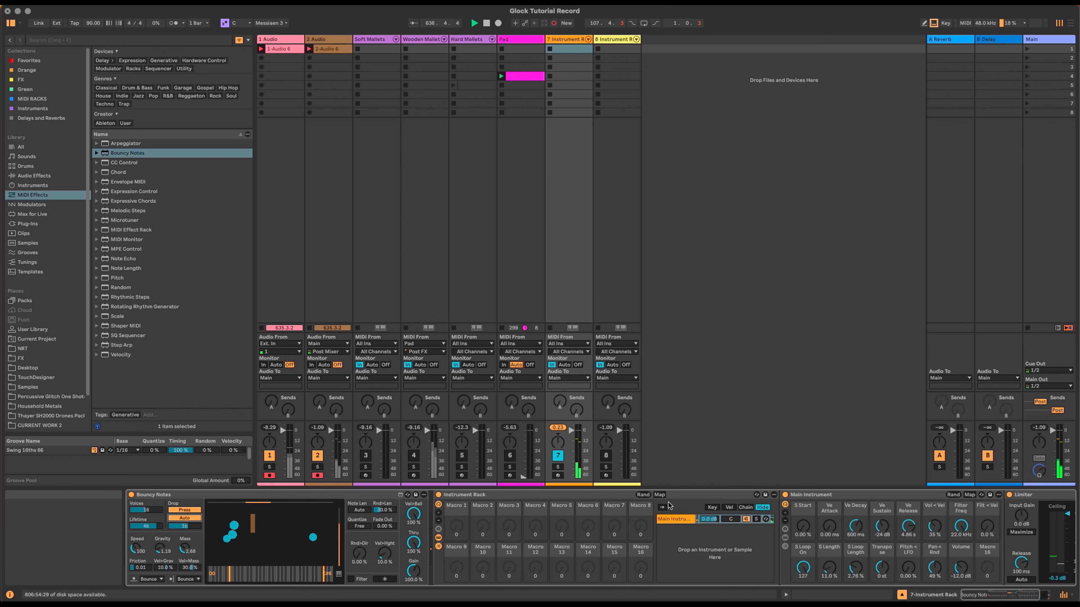
Step: Set S Loop On to 0 and raise Main Instrument's Volume to -0.85 dB
left_click(712, 508)
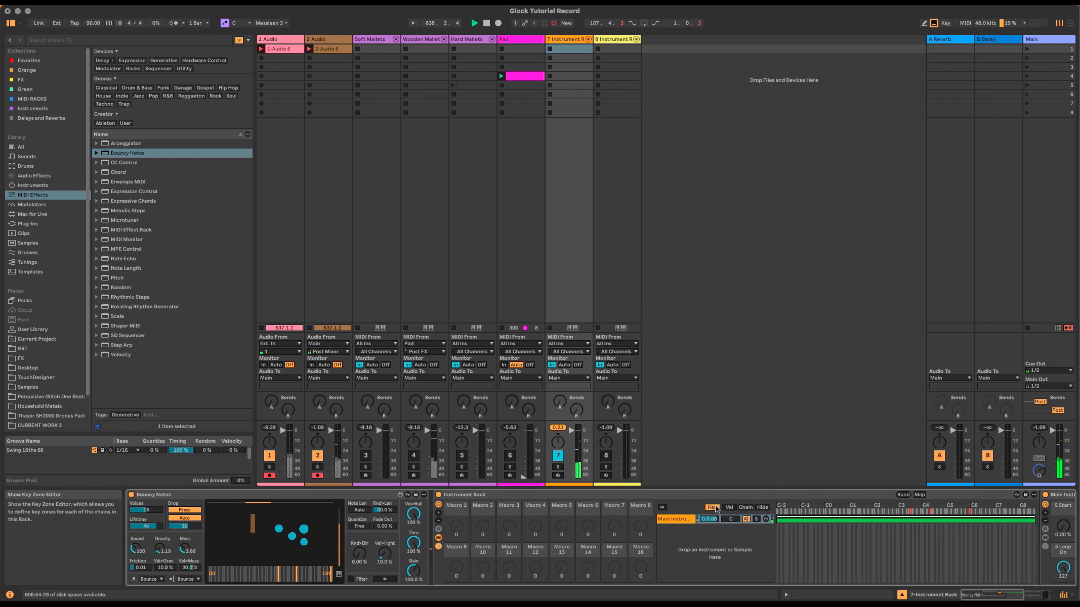
left_click(759, 508)
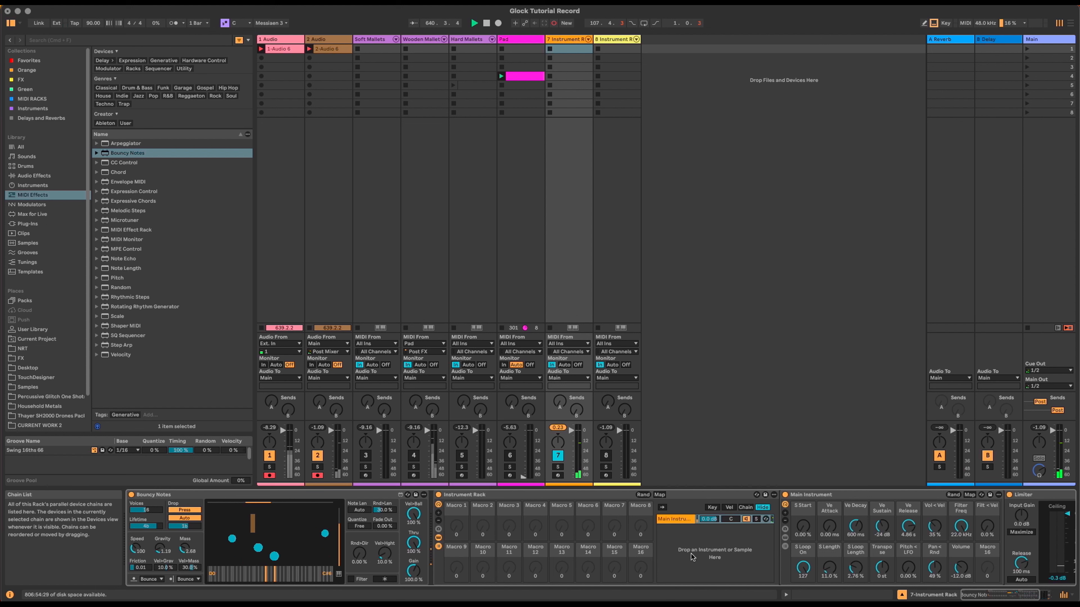
left_click_drag(814, 571, 814, 604)
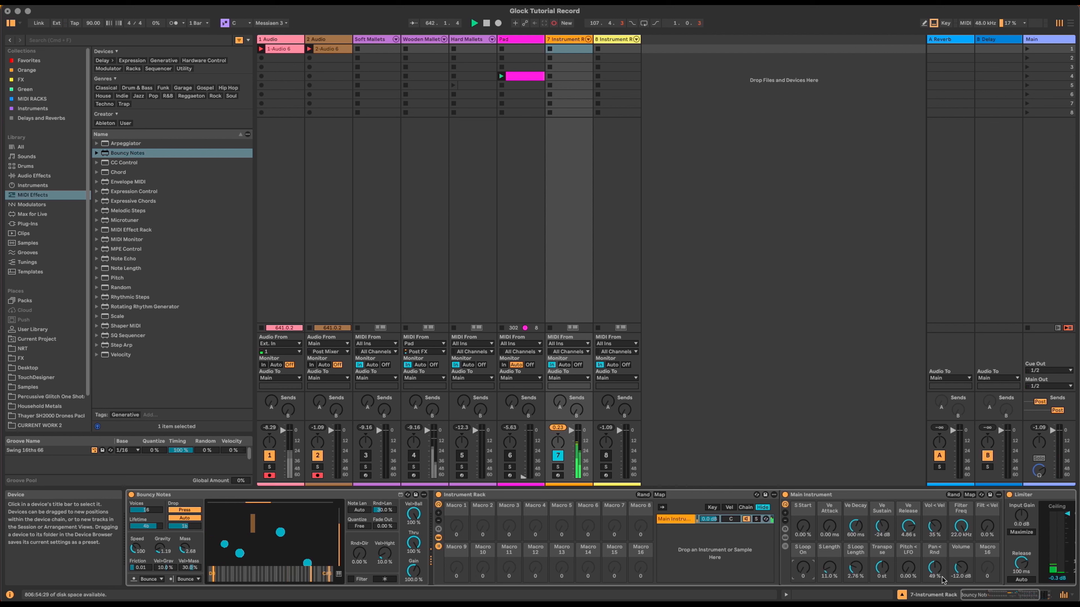
left_click_drag(983, 594, 984, 595)
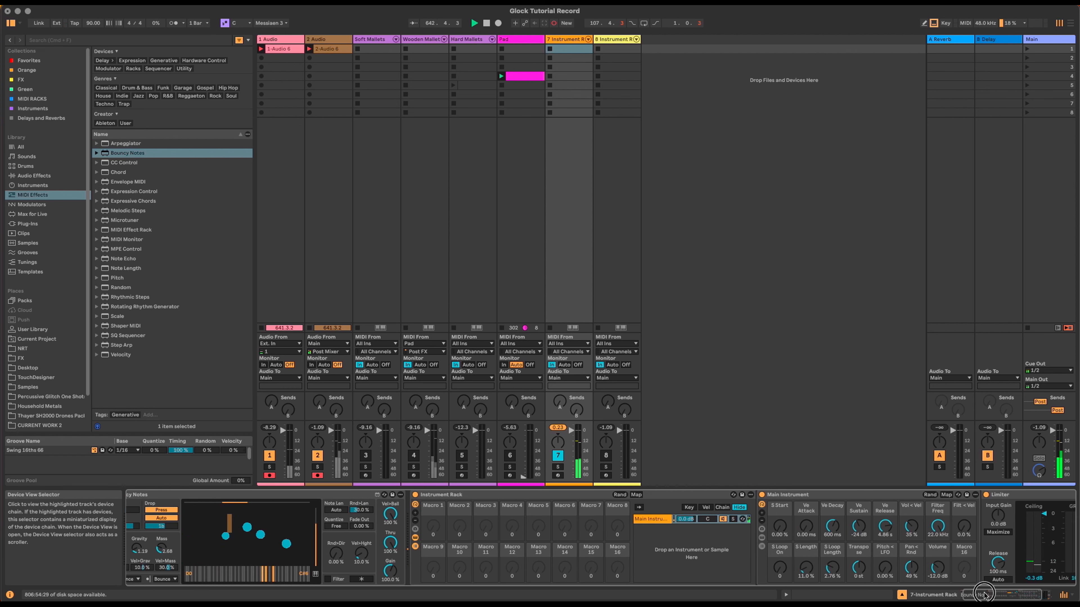
left_click_drag(937, 569, 937, 549)
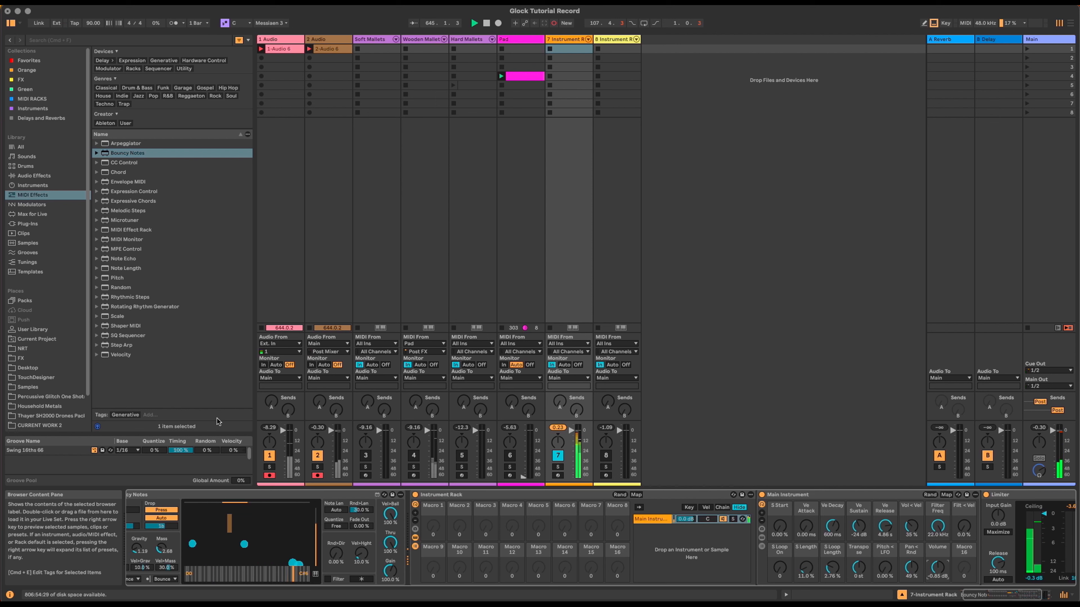
Step: Insert a Scale effect set to Major before the Instrument Rack
left_click(124, 316)
left_click_drag(368, 434, 410, 507)
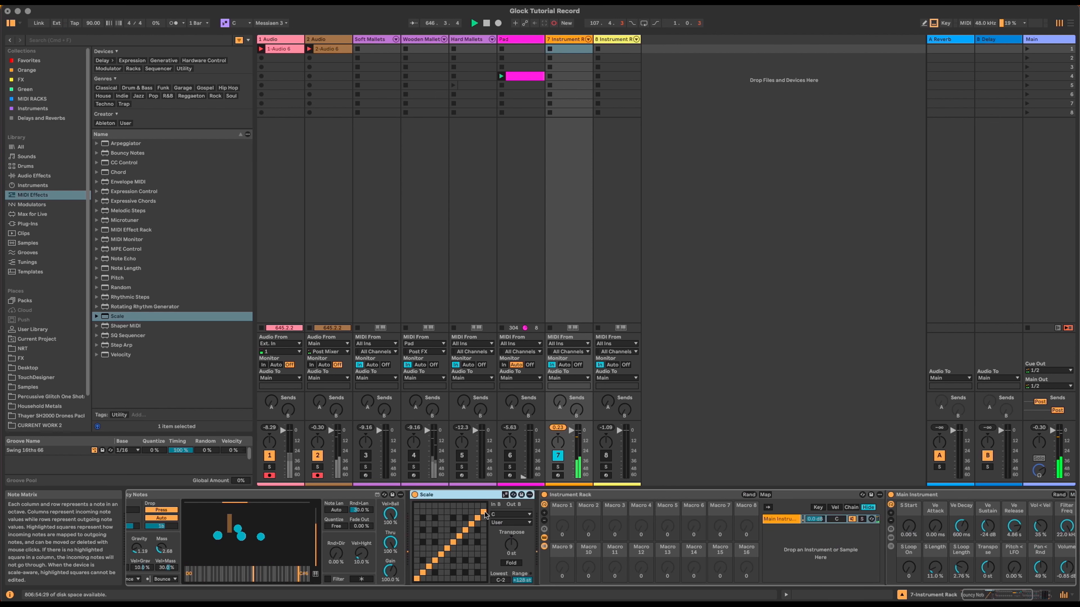
left_click(511, 522)
left_click(510, 258)
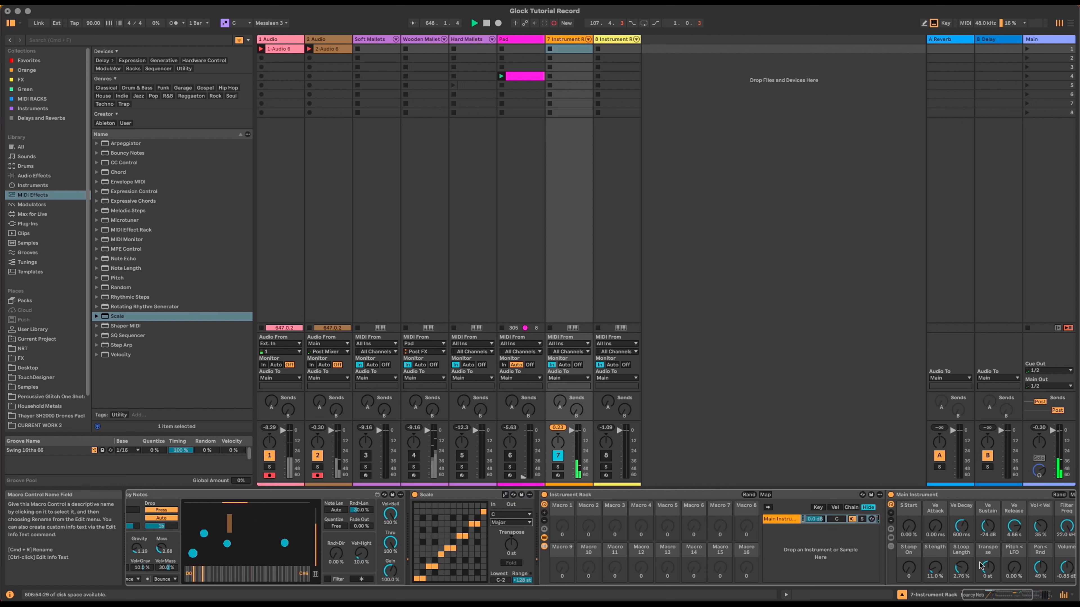
Step: Lengthen Main Instrument's Ve Release and insert Note Length before Scale
left_click_drag(1007, 595, 1013, 595)
left_click_drag(951, 526, 951, 524)
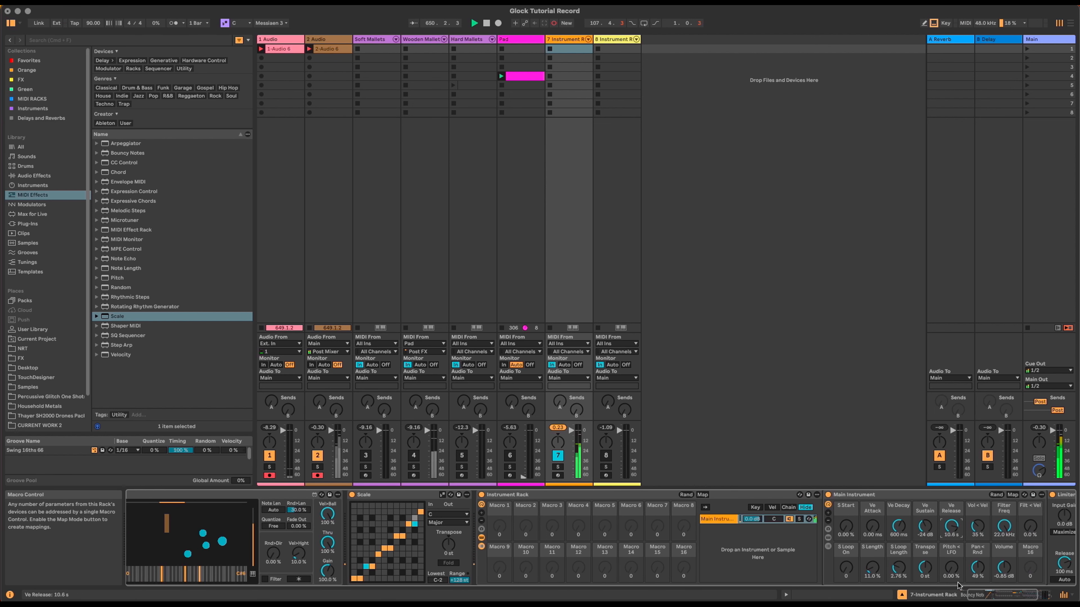
left_click_drag(977, 595, 969, 595)
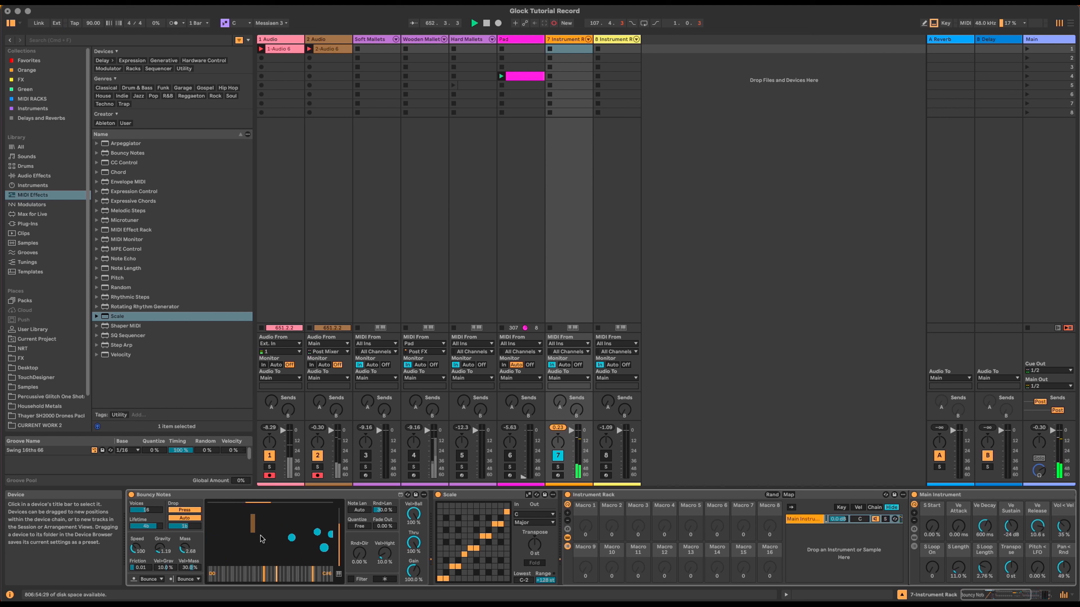
left_click(121, 268)
left_click_drag(132, 269, 434, 509)
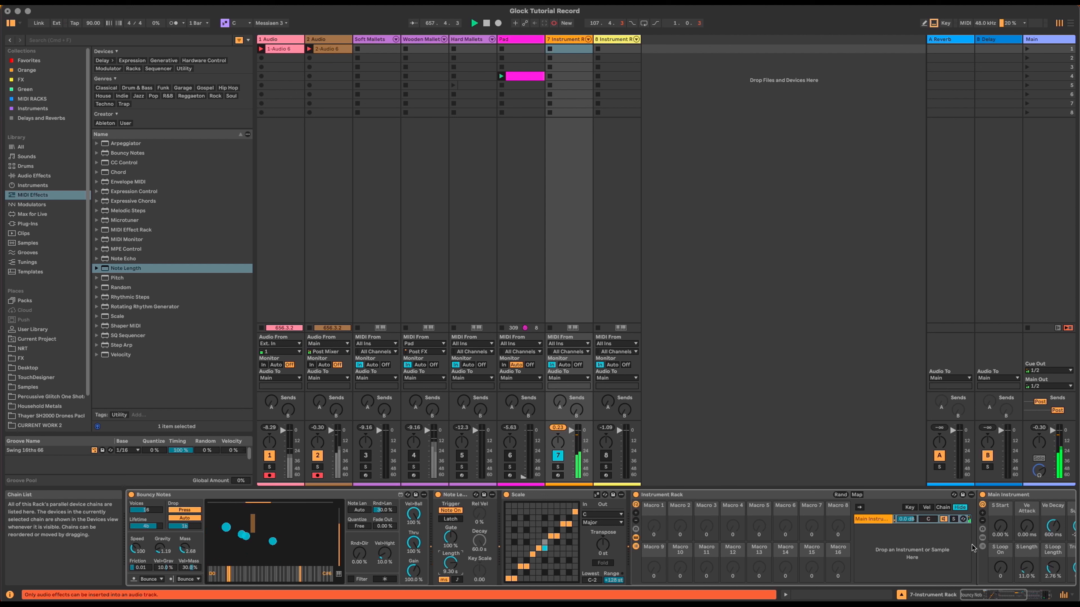
Step: Set S Loop Length to 10% and S Length to 100%
left_click(1014, 596)
left_click_drag(1014, 599, 1016, 598)
left_click_drag(978, 569, 978, 515)
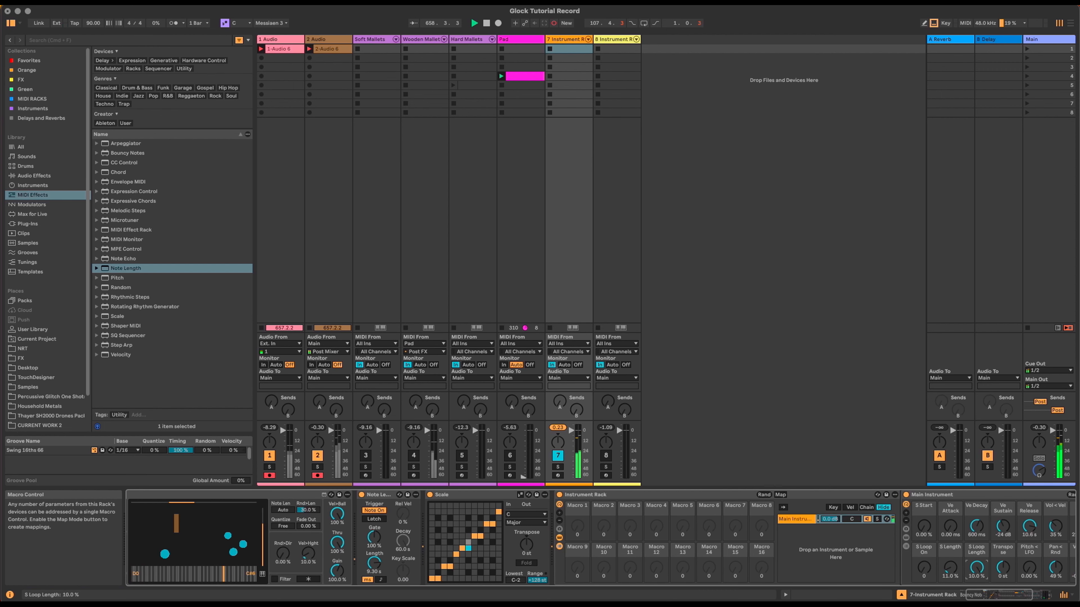
left_click(950, 568)
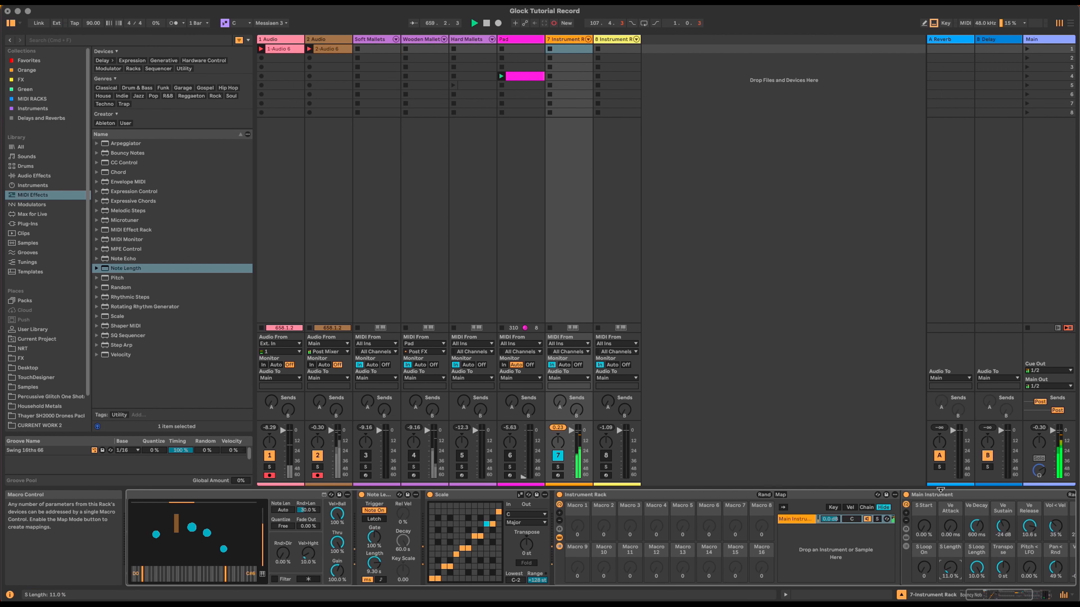
left_click_drag(950, 568, 951, 506)
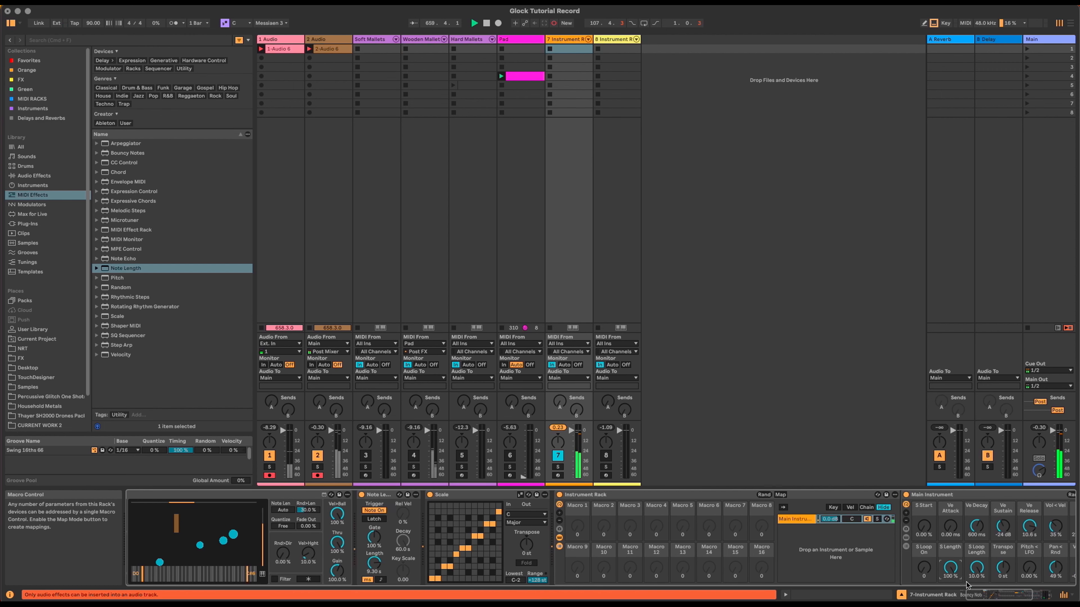
left_click(992, 597)
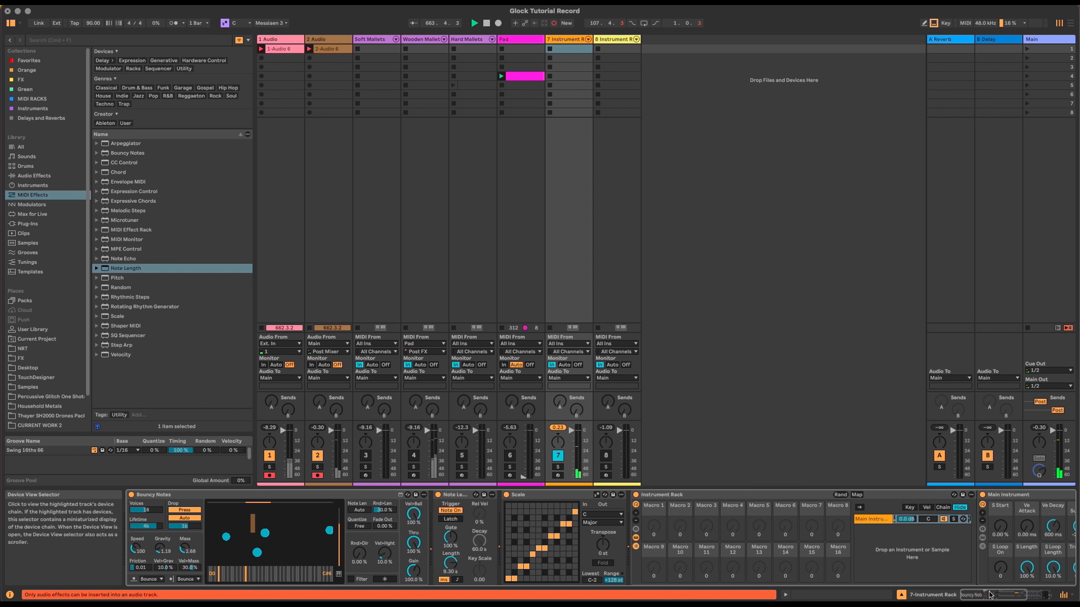
left_click_drag(991, 595, 1026, 594)
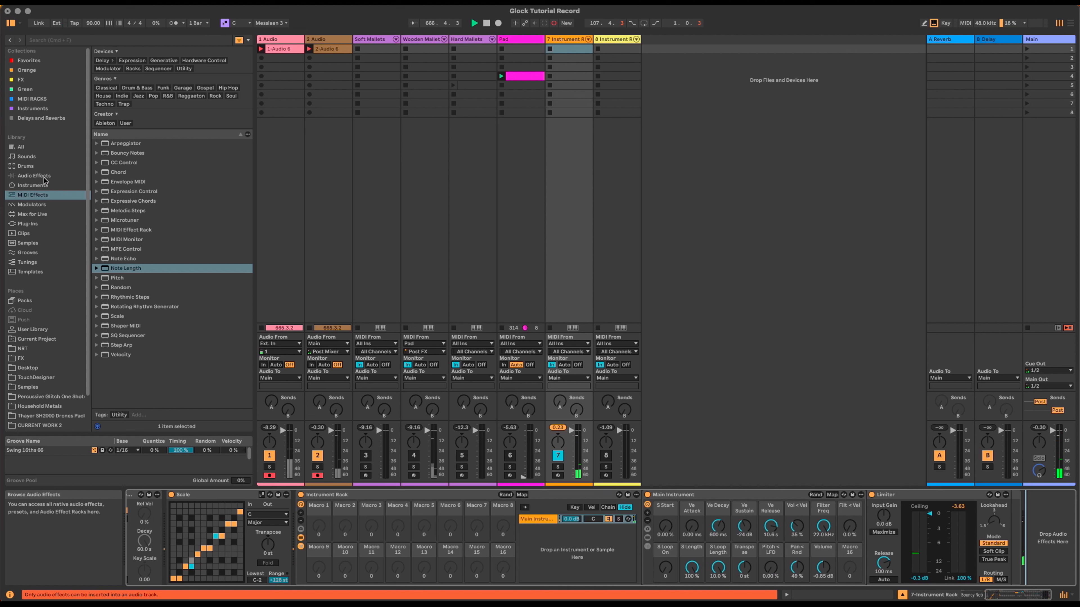
Step: Add Utility and then an LFO to the end of the chain after the Limiter
left_click(34, 176)
left_click_drag(122, 354, 1035, 531)
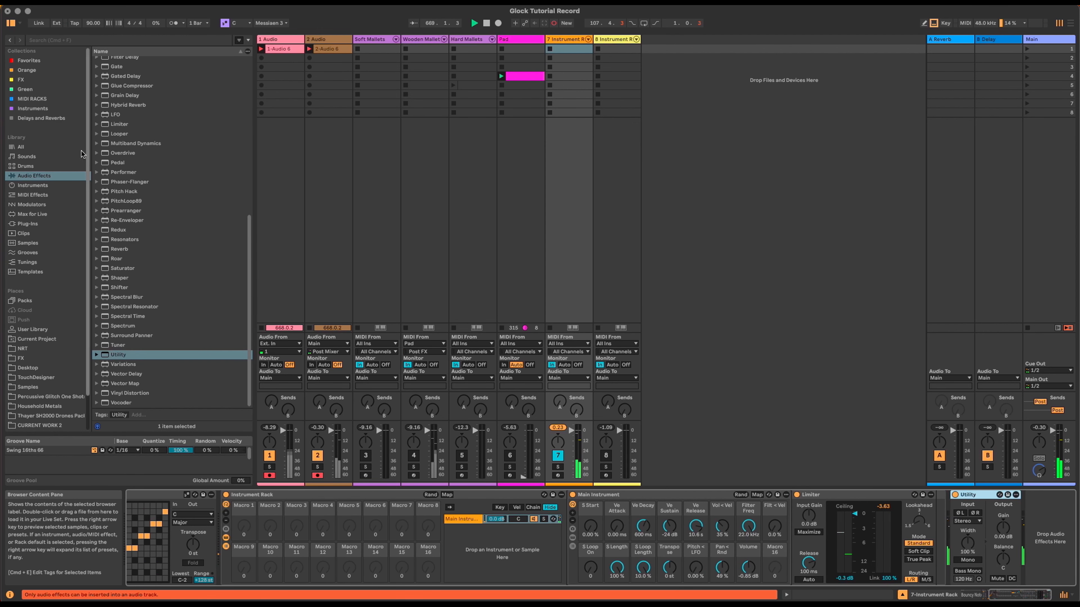
left_click_drag(115, 115, 1034, 506)
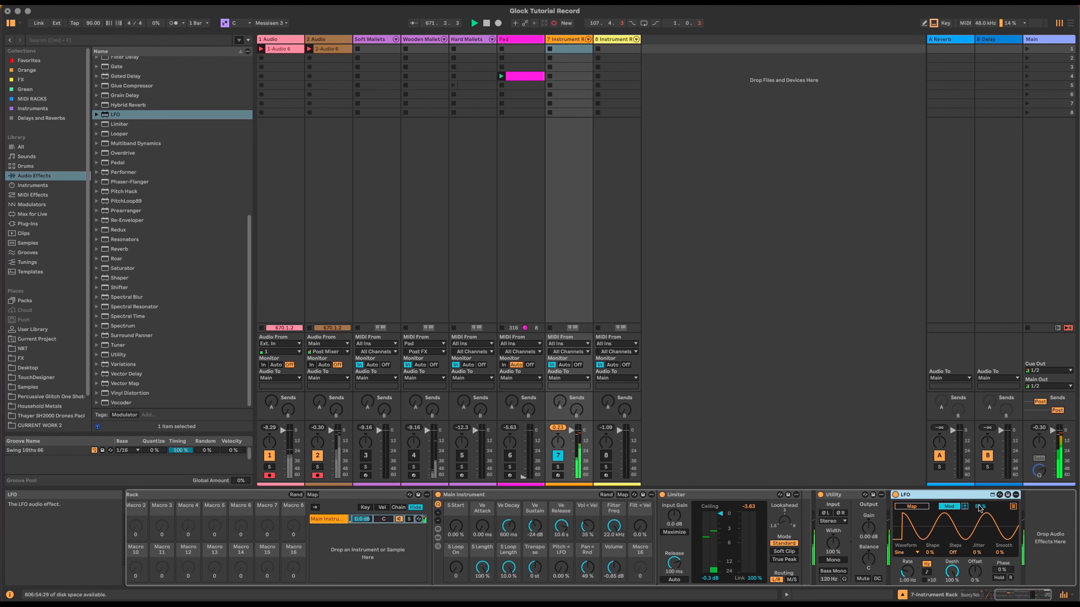
Step: Set the LFO to -50% unipolar on Utility Gain, depth 30.7%, rate 2.96 Hz
type("-")
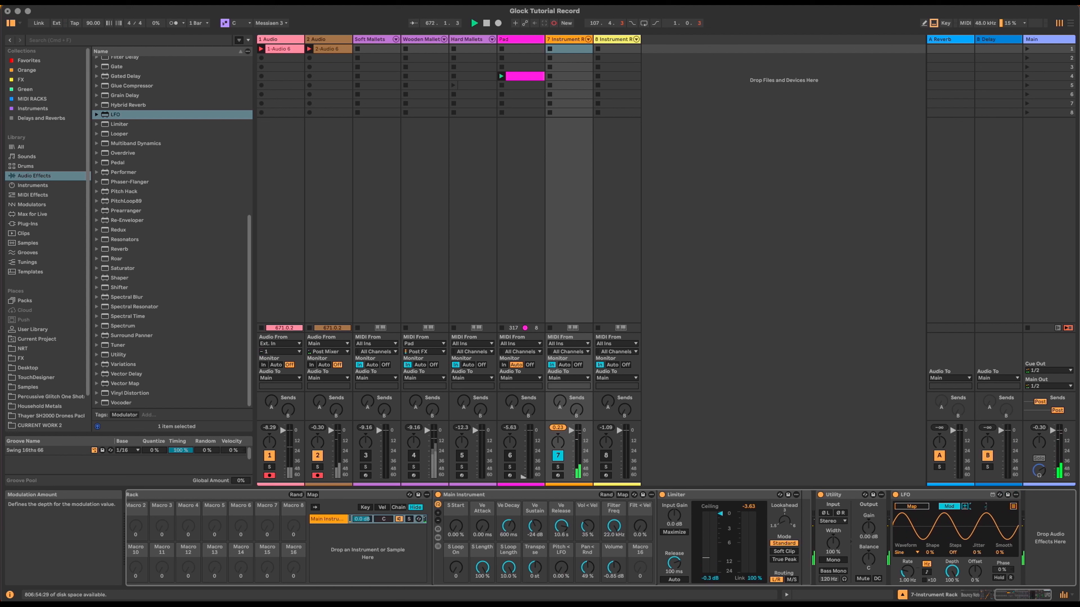
type("50")
key("Return")
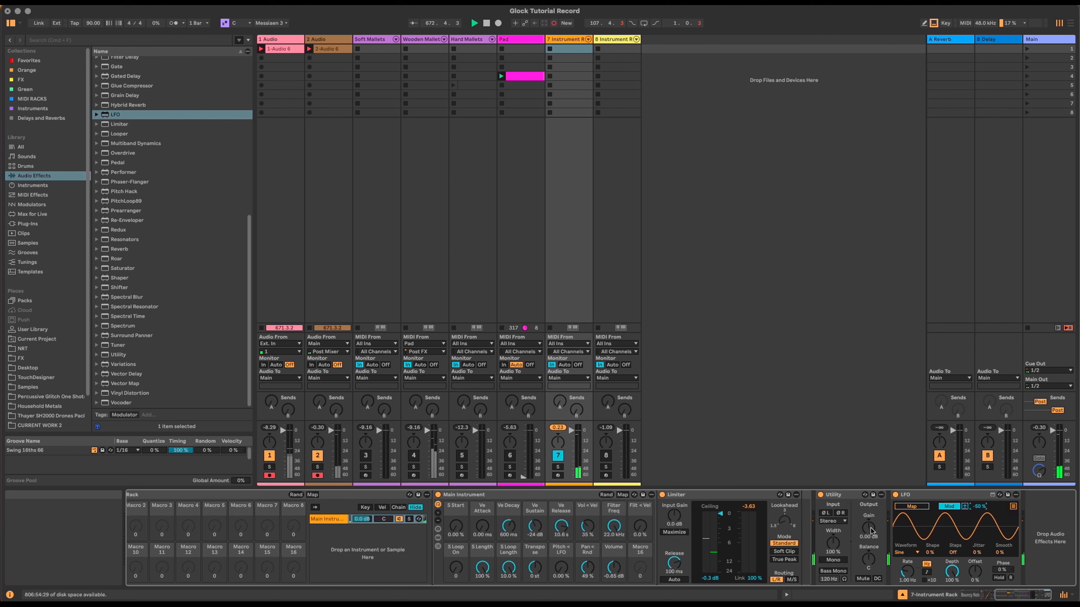
left_click(964, 507)
left_click(914, 506)
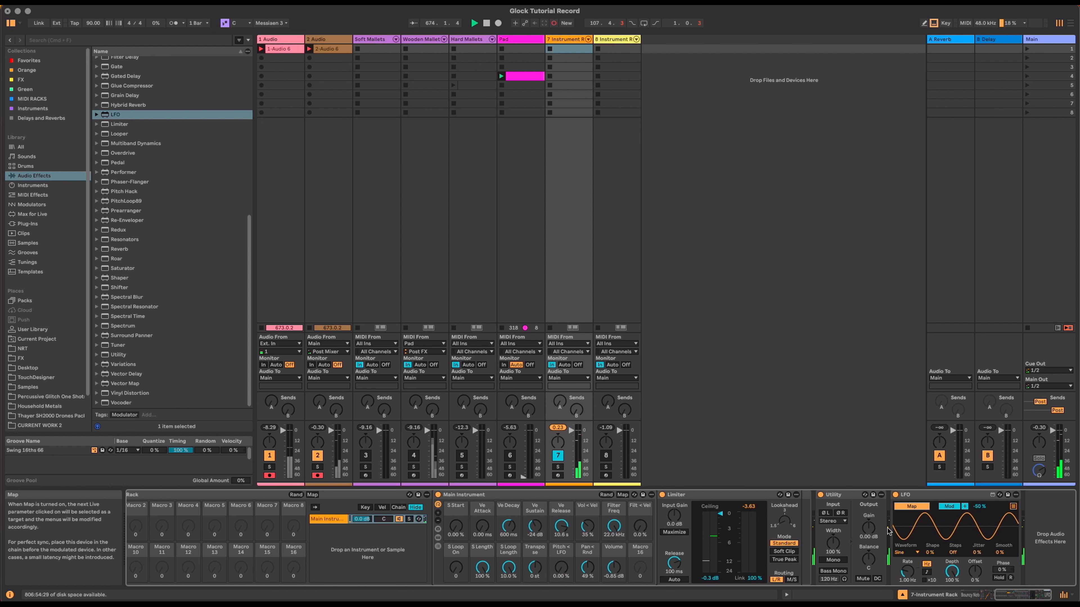
left_click(870, 529)
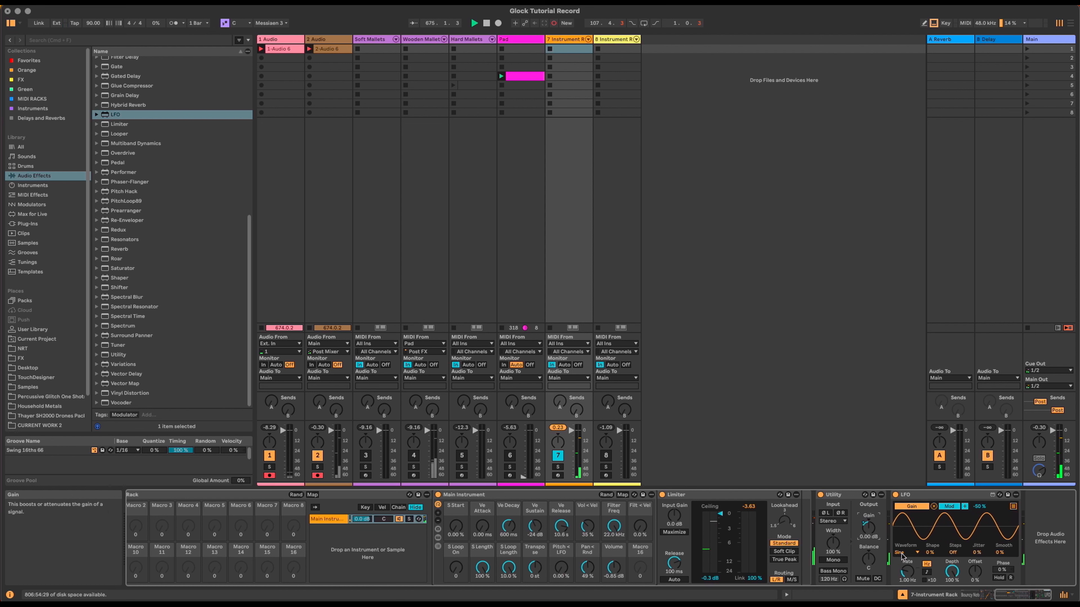
mouse_move(952, 571)
left_mouse_down()
mouse_move(952, 591)
mouse_move(954, 569)
left_mouse_up()
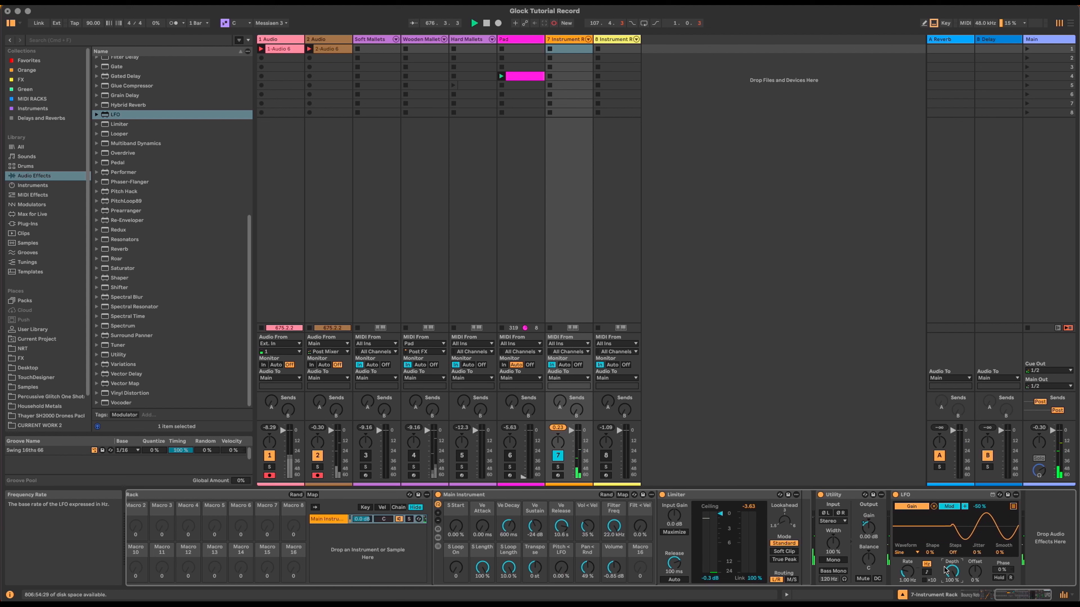
left_click_drag(911, 574, 912, 553)
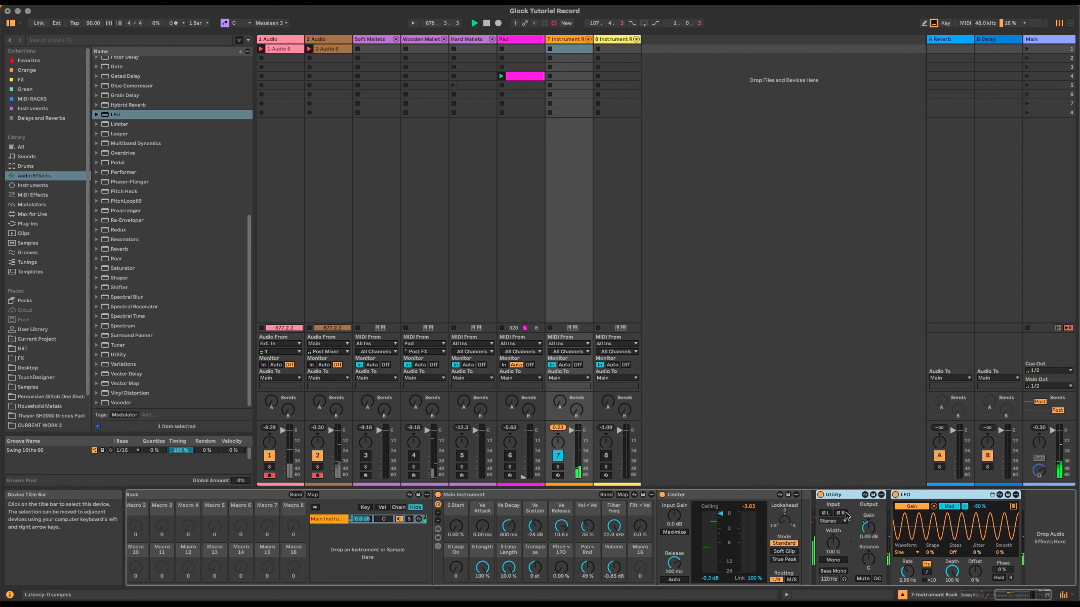
Step: Group Utility and LFO into a rack named Tremolo Rack
key("super+g")
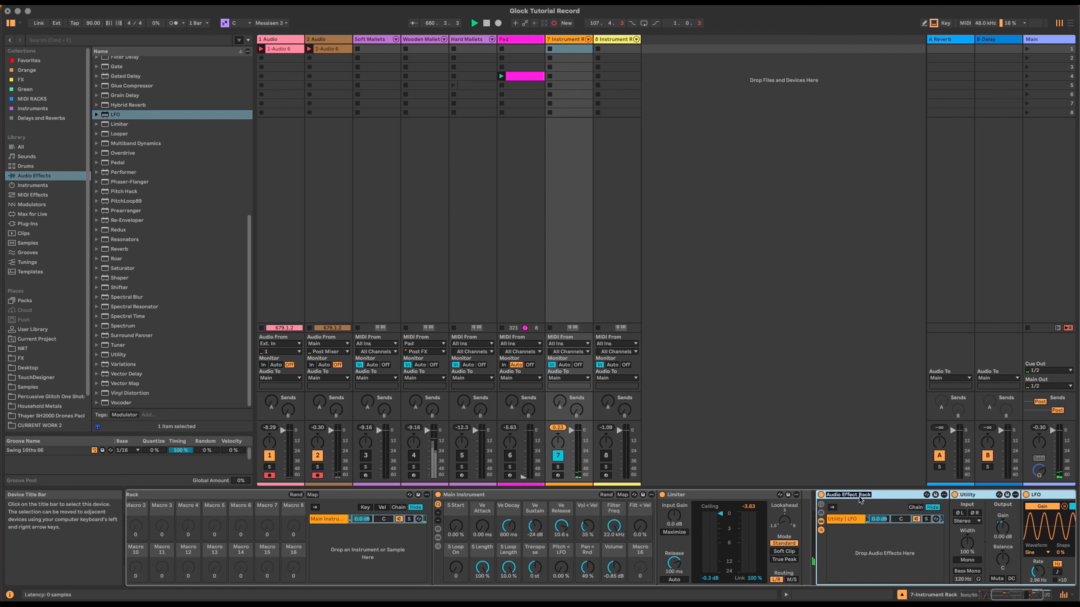
type("molo")
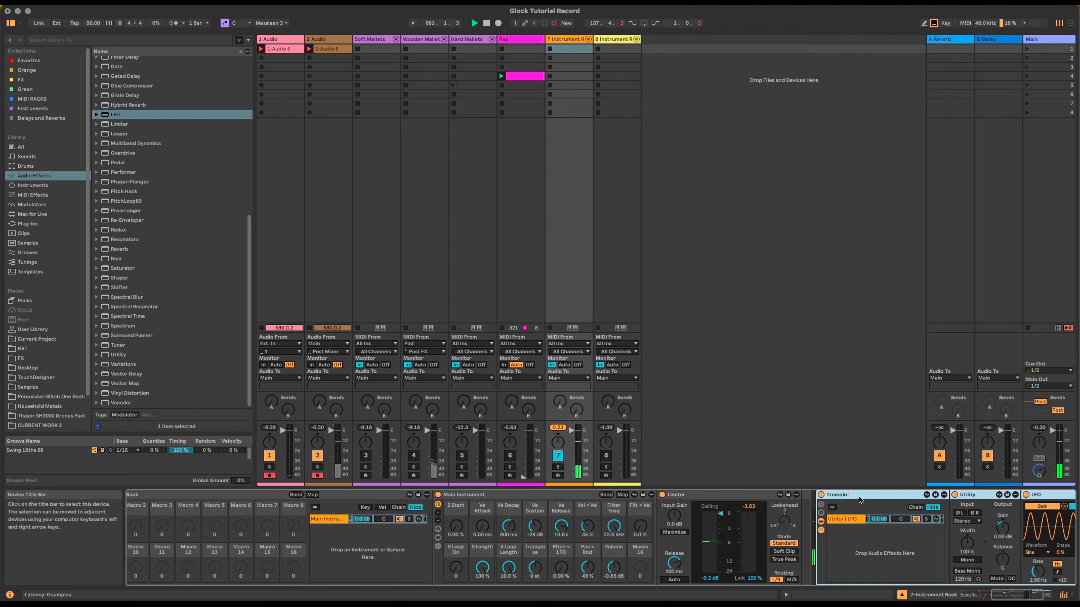
type(" Rack")
left_click(881, 556)
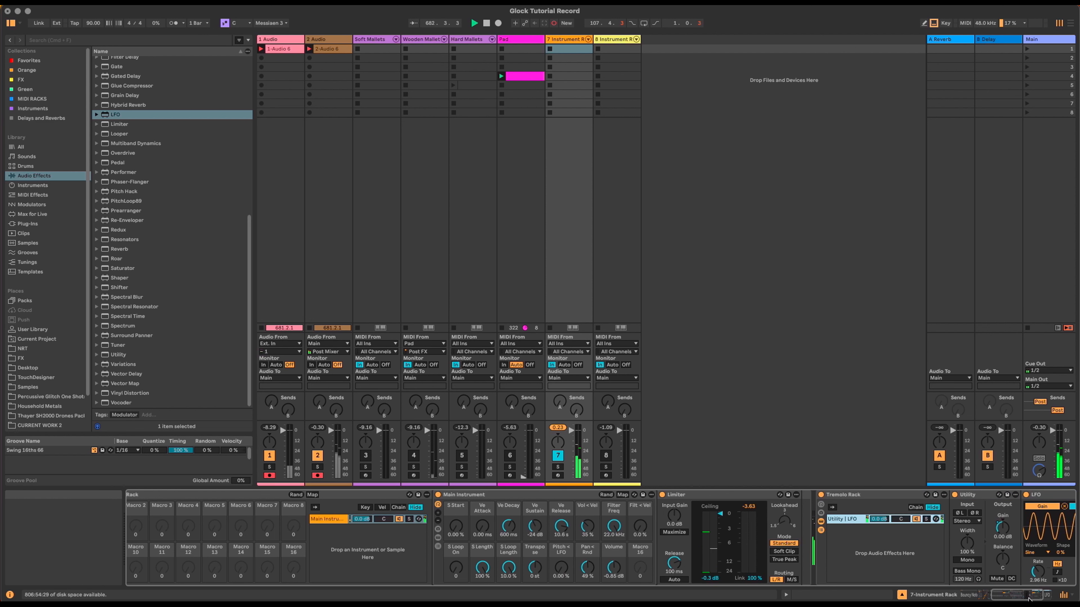
Step: Map the LFO's Depth and Rate to Tremolo Rack macros
left_click(1040, 598)
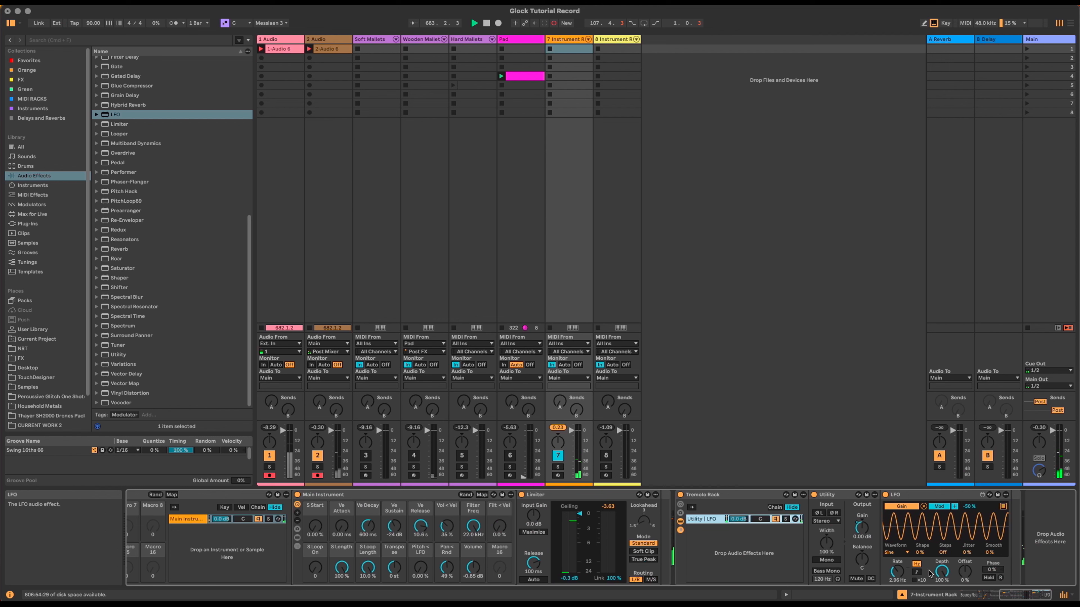
right_click(941, 572)
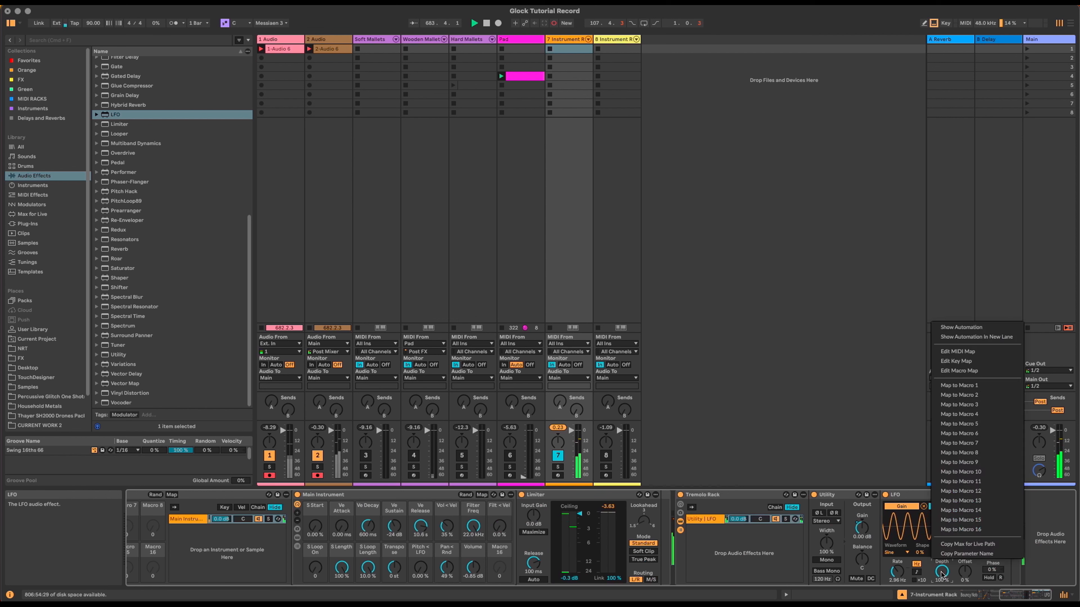
left_click(986, 385)
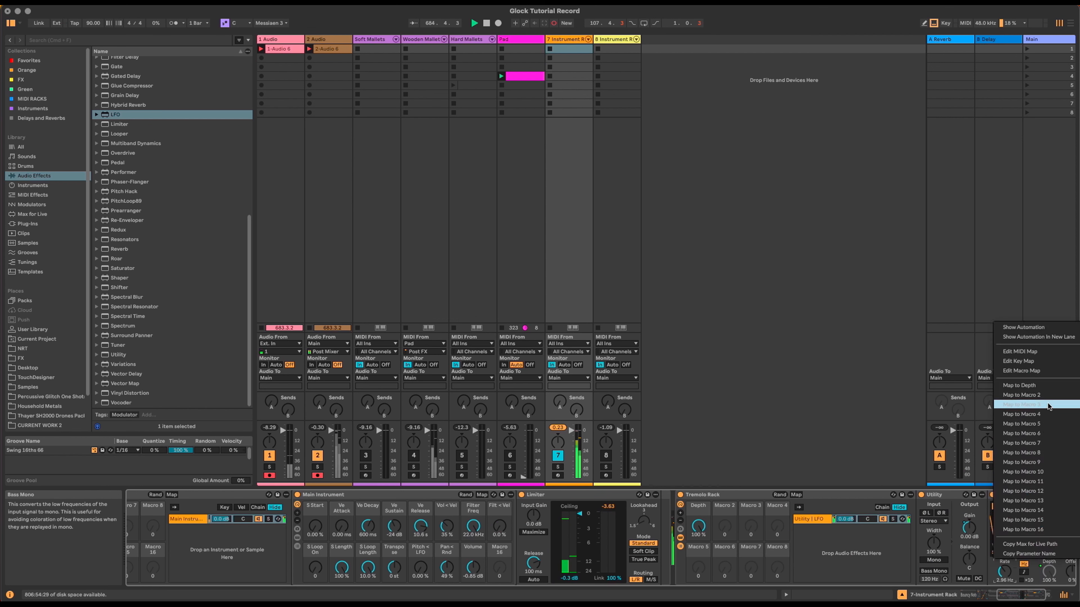
left_click(1047, 405)
Step: Map the Tremolo Rack's Depth and Rate macros to outer Instrument Rack macros 2 and 3
left_click(721, 495)
left_click_drag(722, 495, 660, 496)
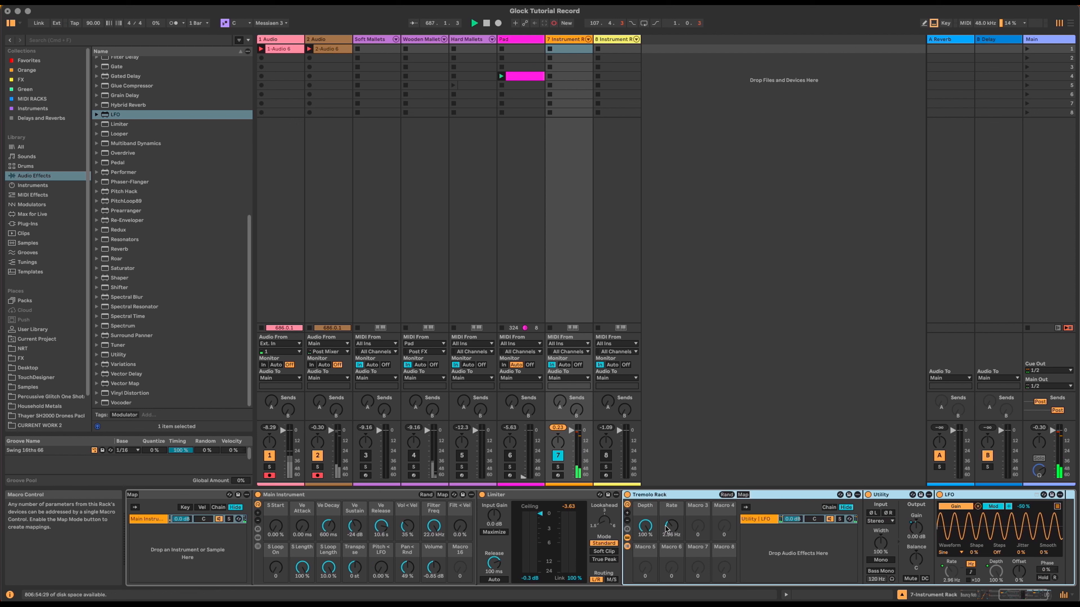
right_click(643, 526)
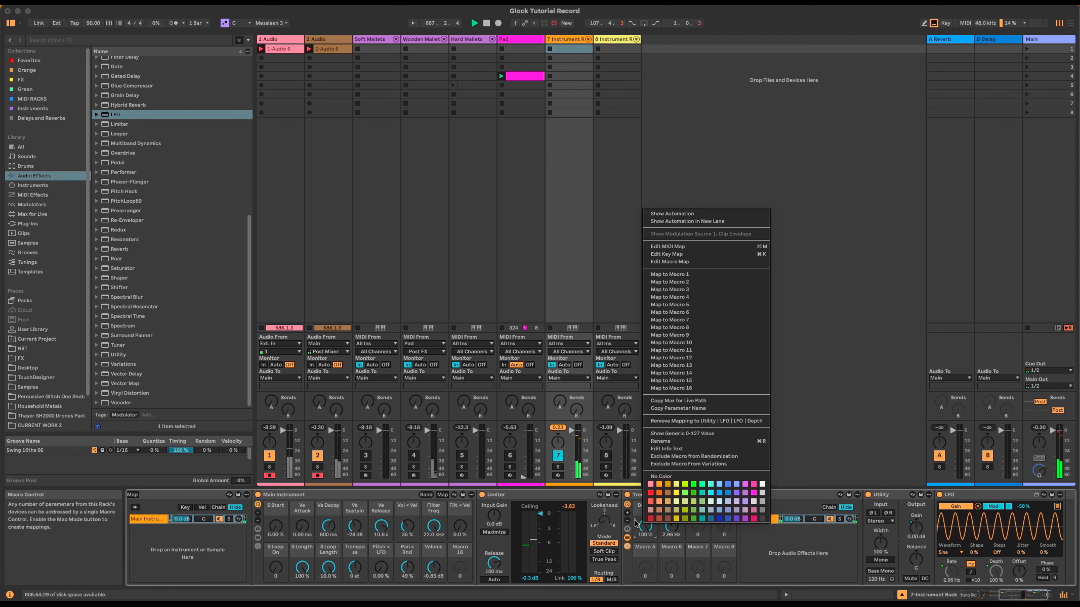
left_click(708, 285)
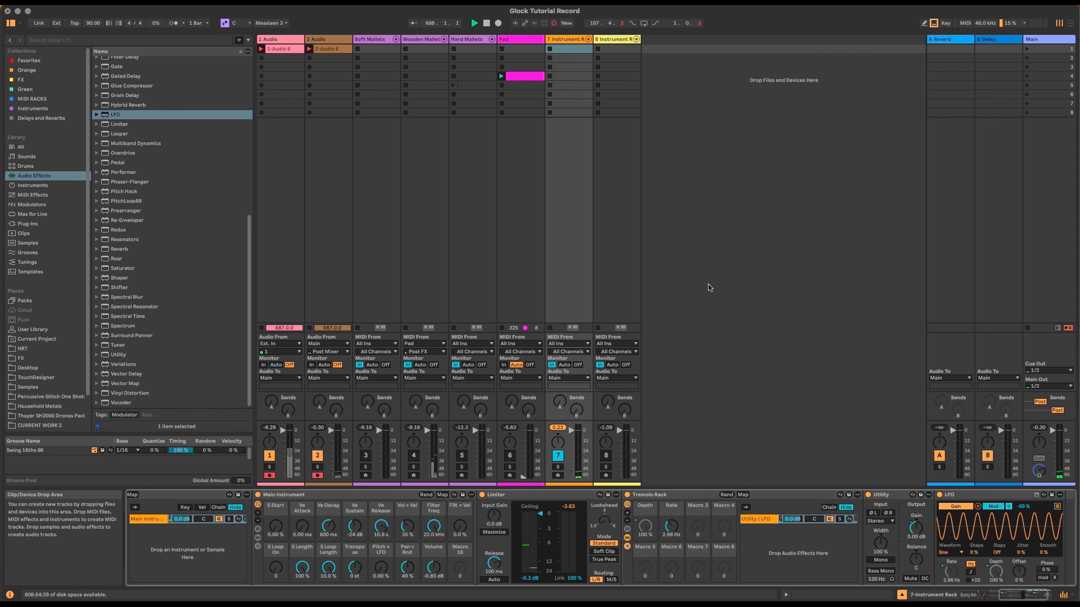
right_click(671, 526)
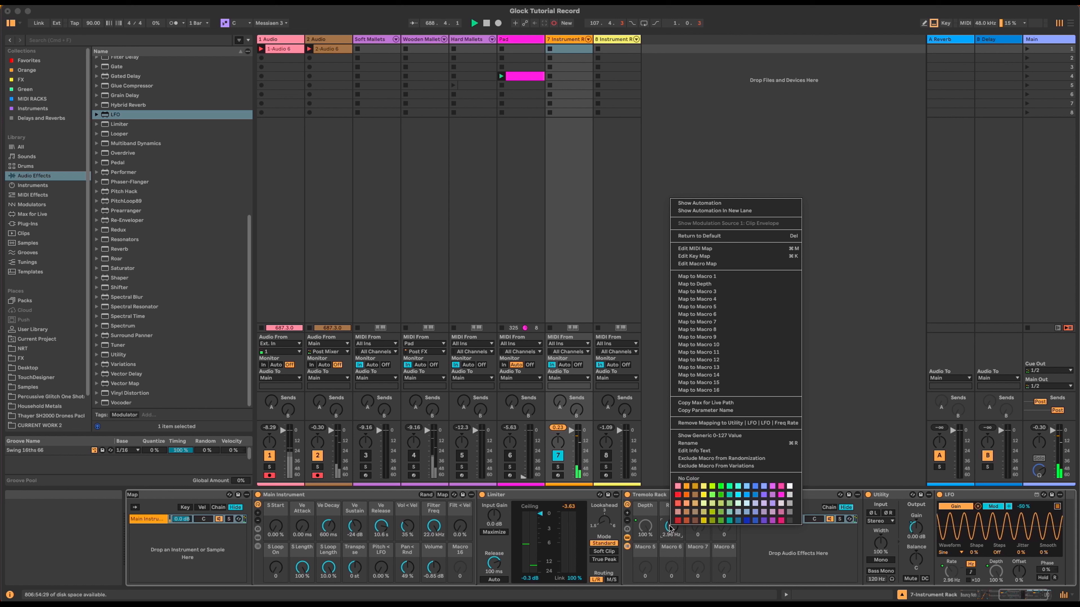
left_click(724, 288)
scroll(624, 562, "left", 15)
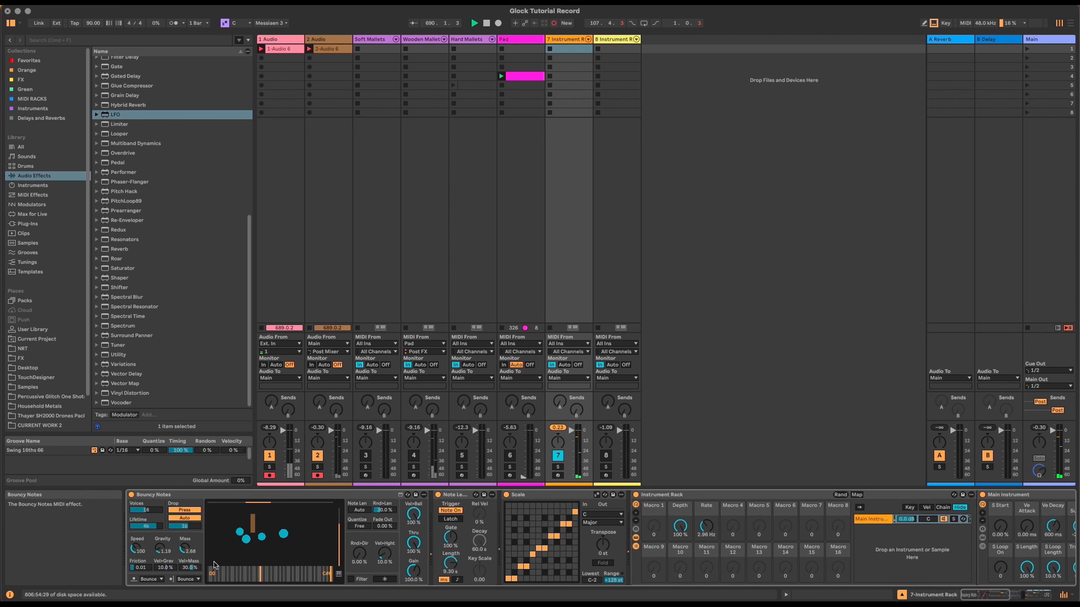
Step: Rename the outer rack's Depth macro to Tremolo Depth and its Rate macro to Tremolo Rate
left_click_drag(680, 526, 679, 562)
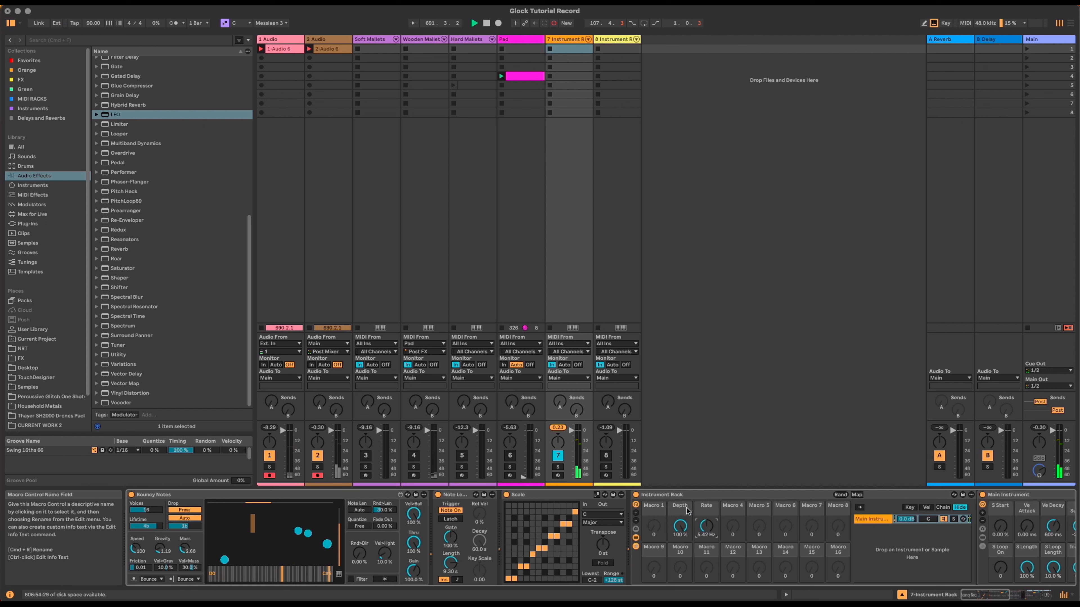
key("super+r")
type("`")
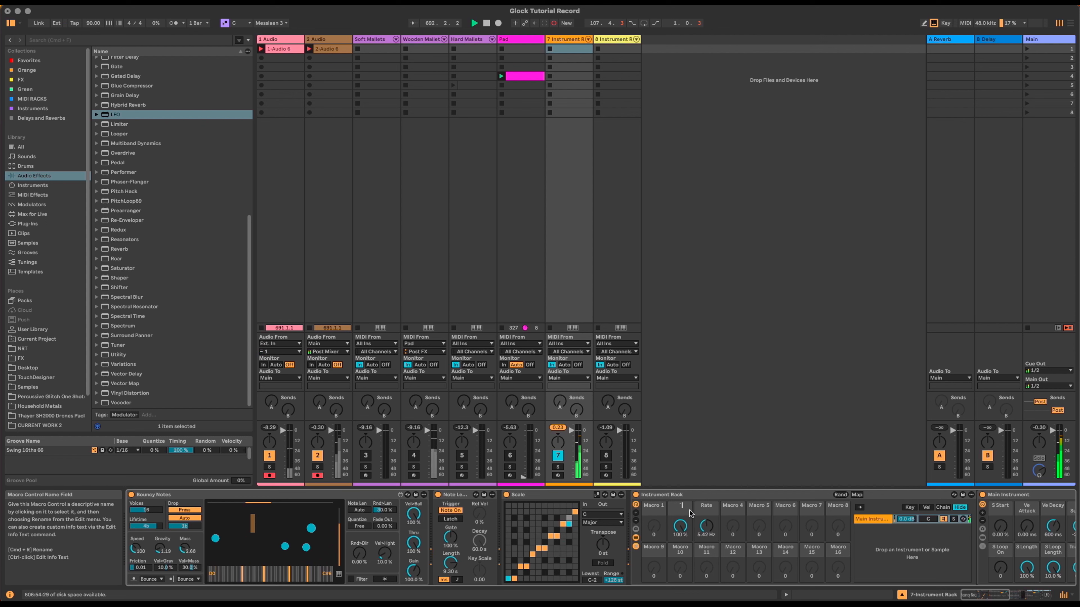
type("remolo Depth")
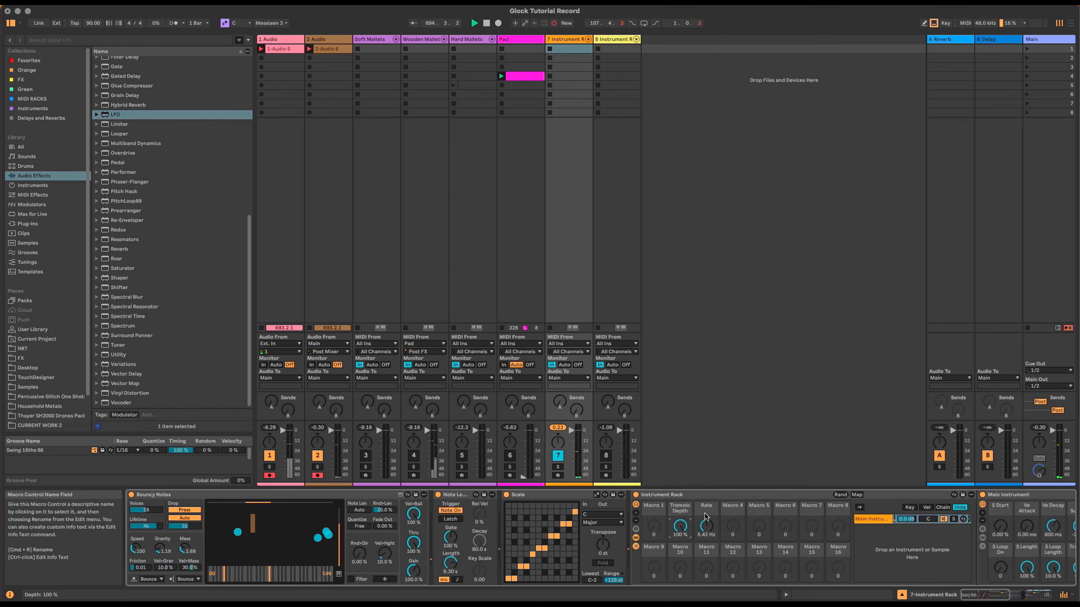
left_click(703, 512)
key("super+r")
type("Tremolo Rate")
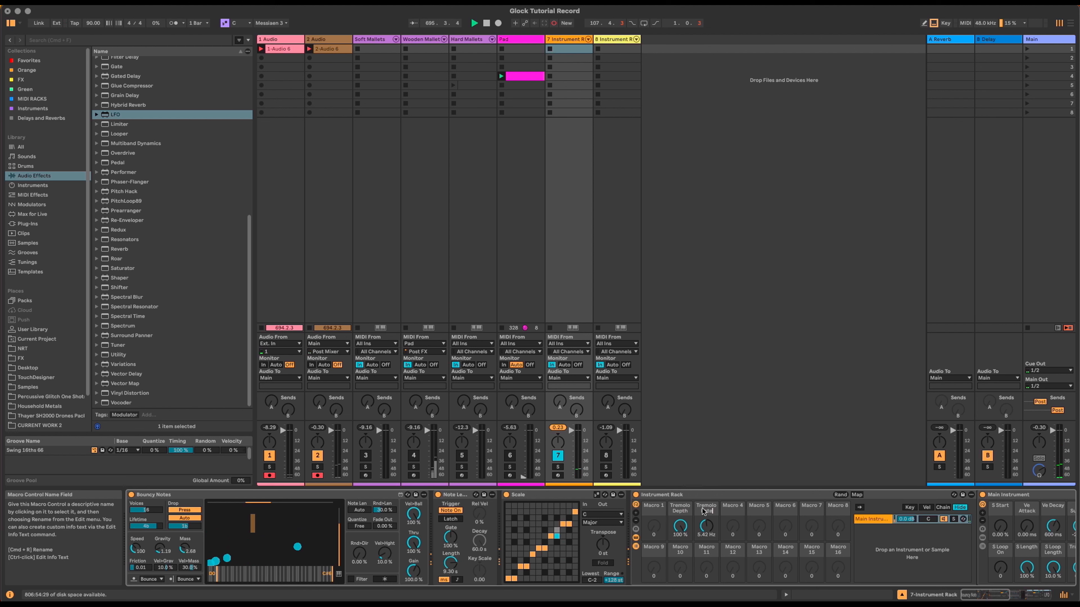
key("Return")
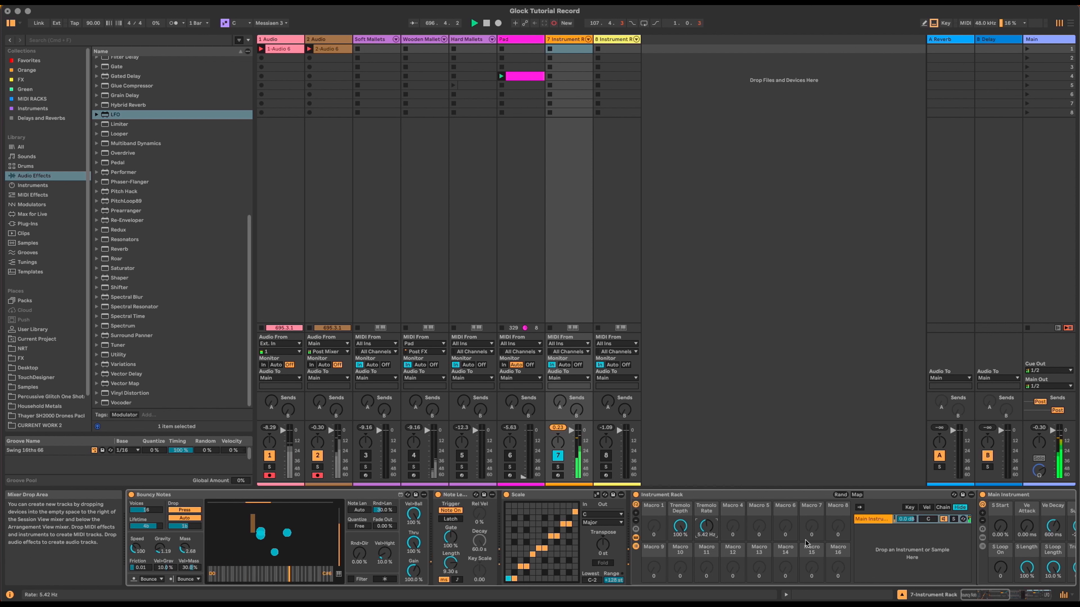
left_click(1028, 594)
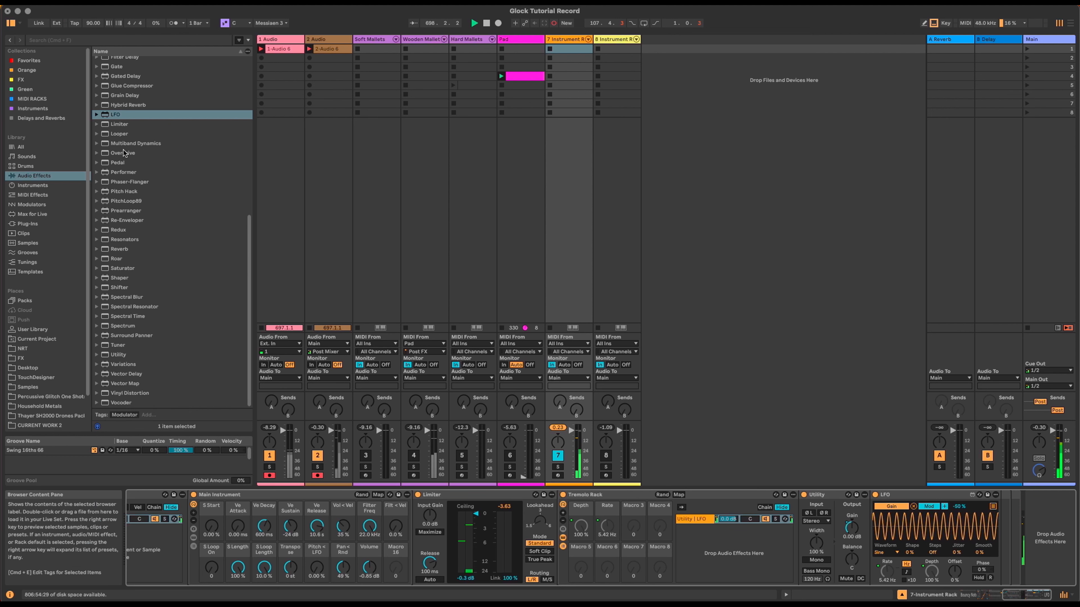
Step: Add Grain Delay after the Tremolo Rack and set its Pitch to 12.0
scroll(123, 192, "up", 3)
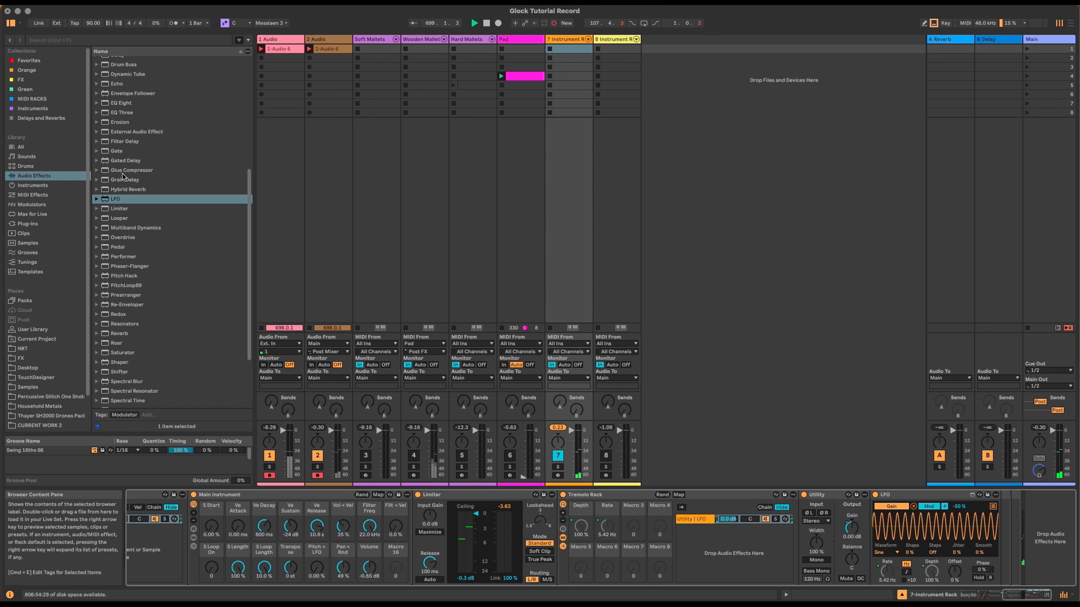
left_click(121, 179)
left_click_drag(996, 497, 1008, 513)
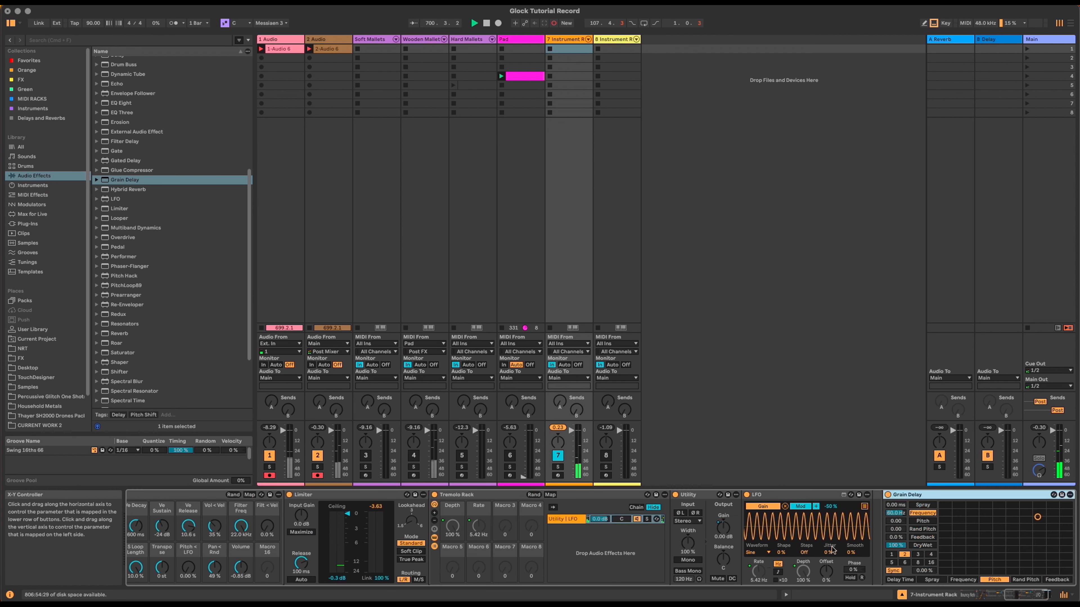
double_click(484, 496)
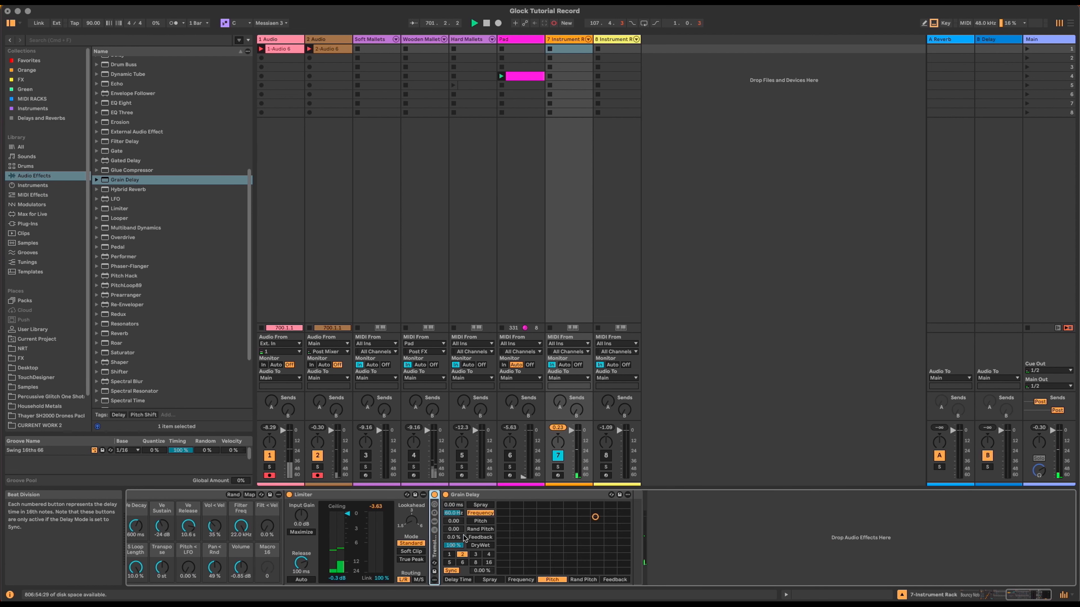
left_click(455, 522)
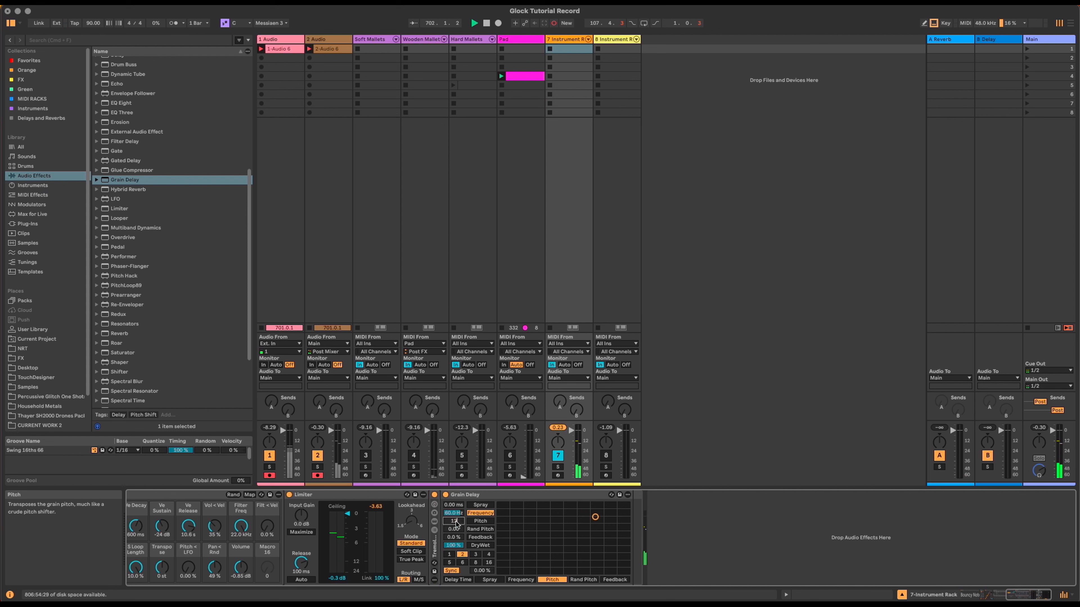
left_click_drag(453, 537, 454, 535)
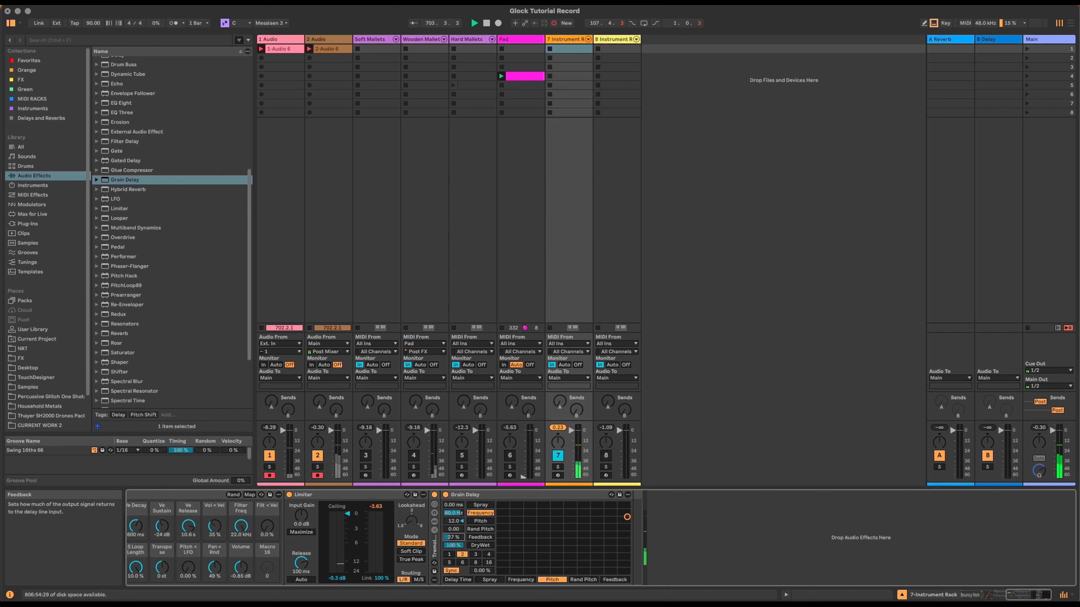
Step: Map Grain Delay's Dry/Wet to macro 4 and name it Grain Dly D/W
right_click(457, 547)
left_click(511, 426)
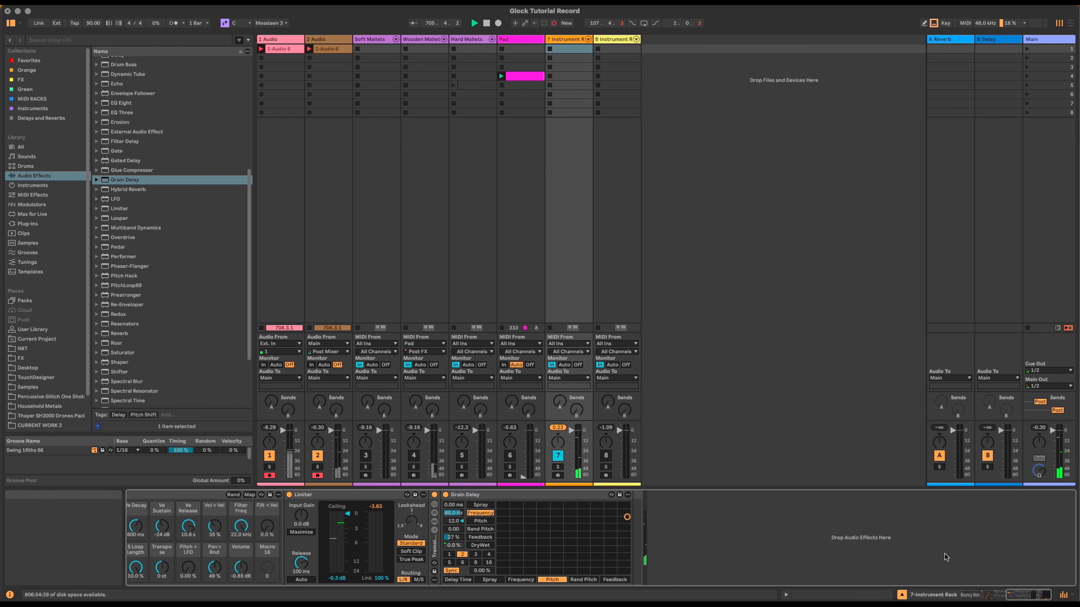
scroll(740, 508, "left", 10)
left_click(739, 508)
key("super+r")
type("Gra")
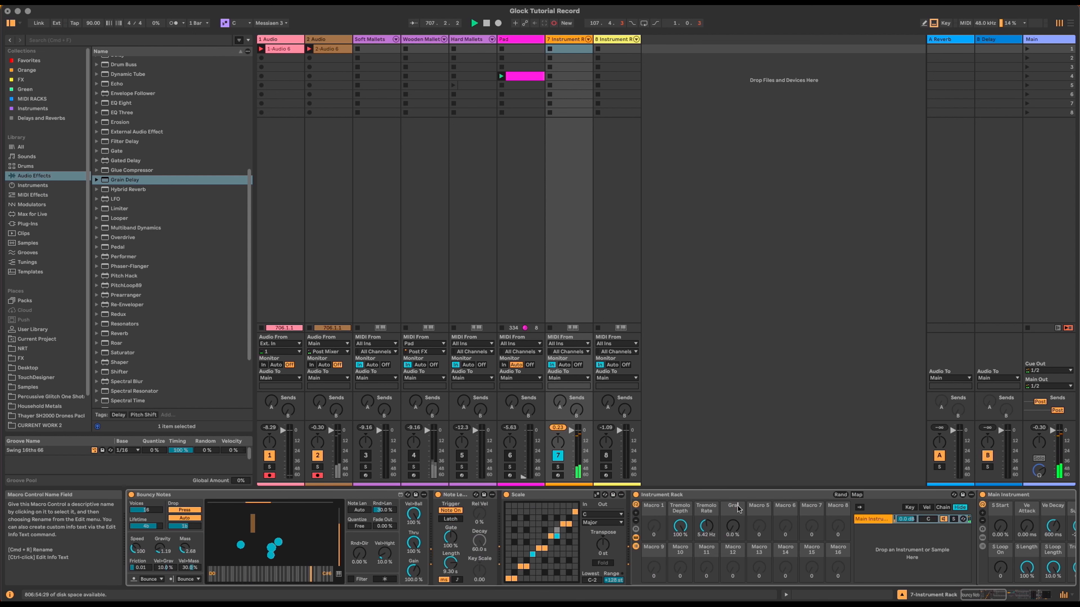
type("in Dly D/W")
key("Return")
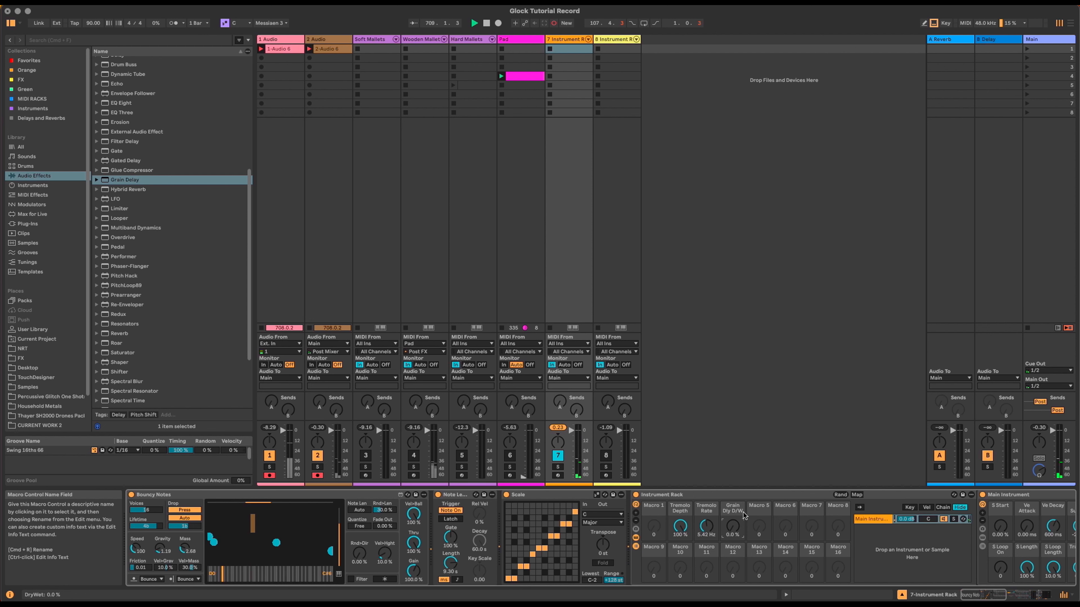
left_click(1019, 596)
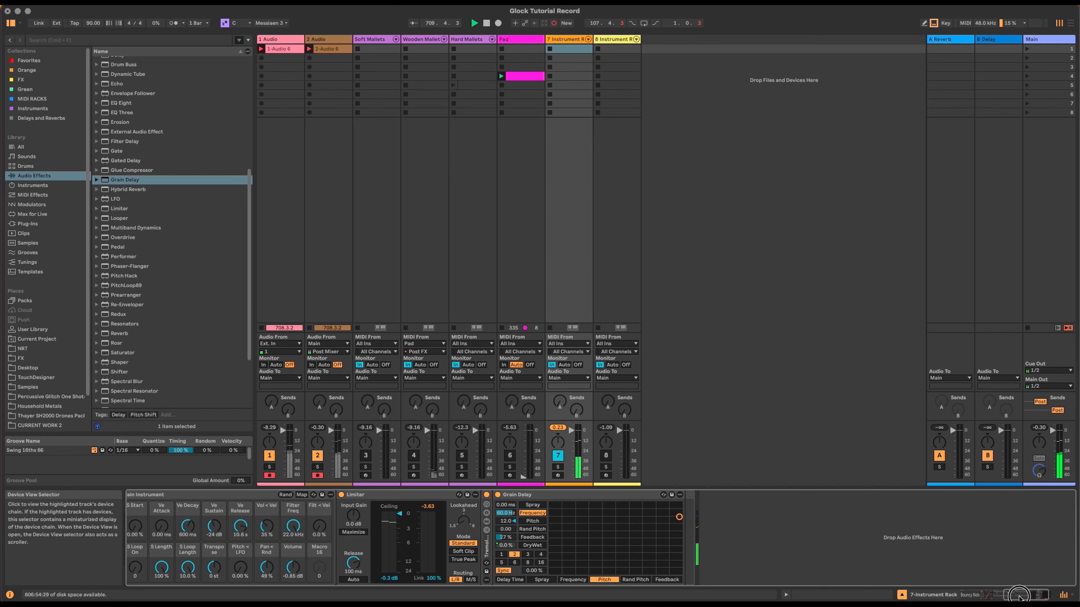
Step: Add EQ Eight after Grain Delay and map band 8 frequency to macro 6
double_click(559, 494)
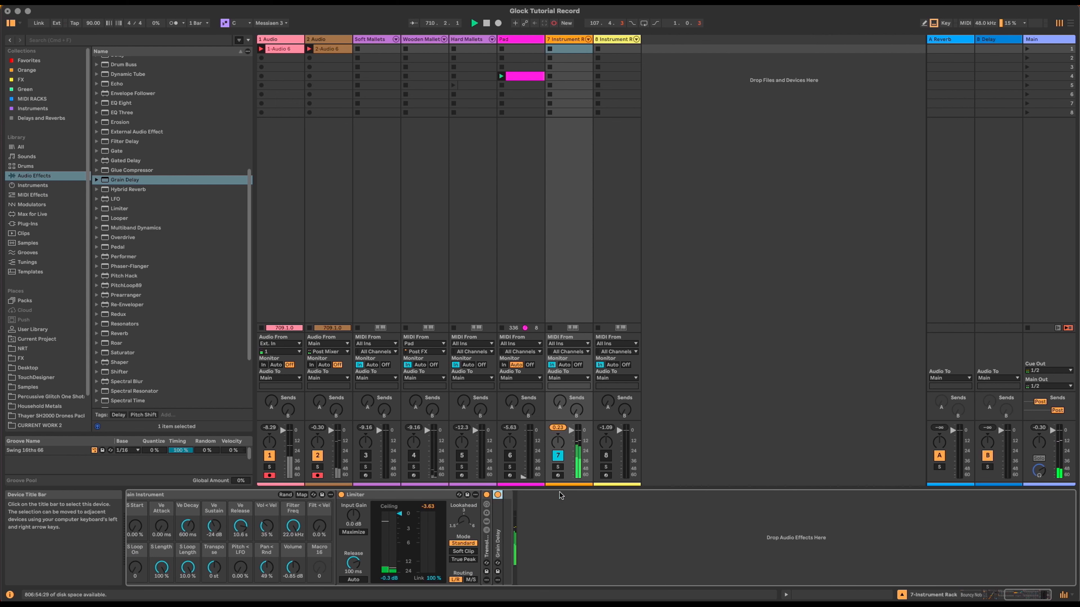
left_click(1026, 594)
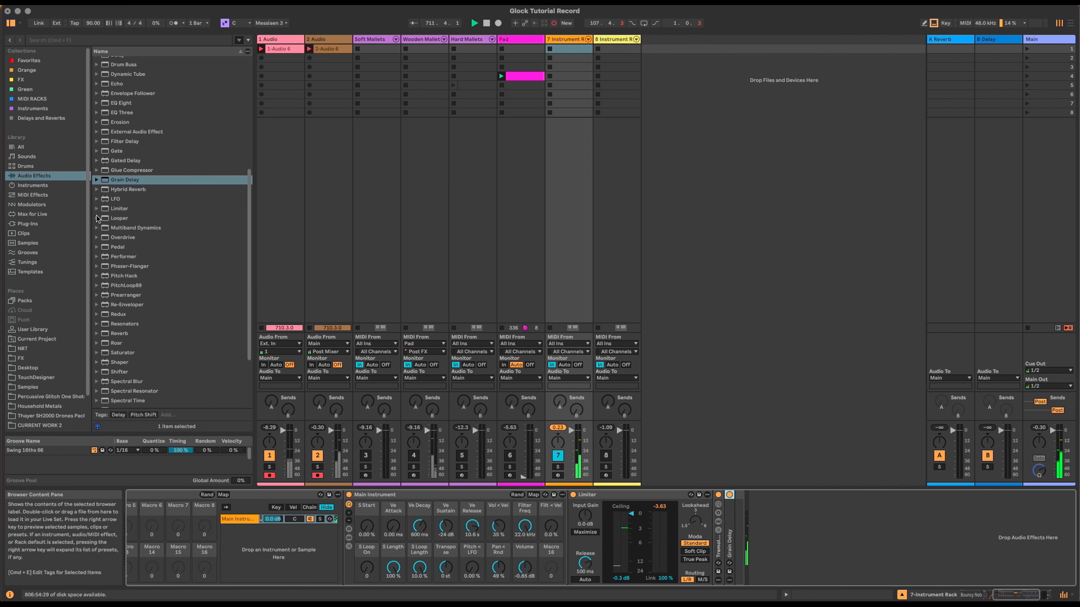
left_click_drag(120, 103, 735, 506)
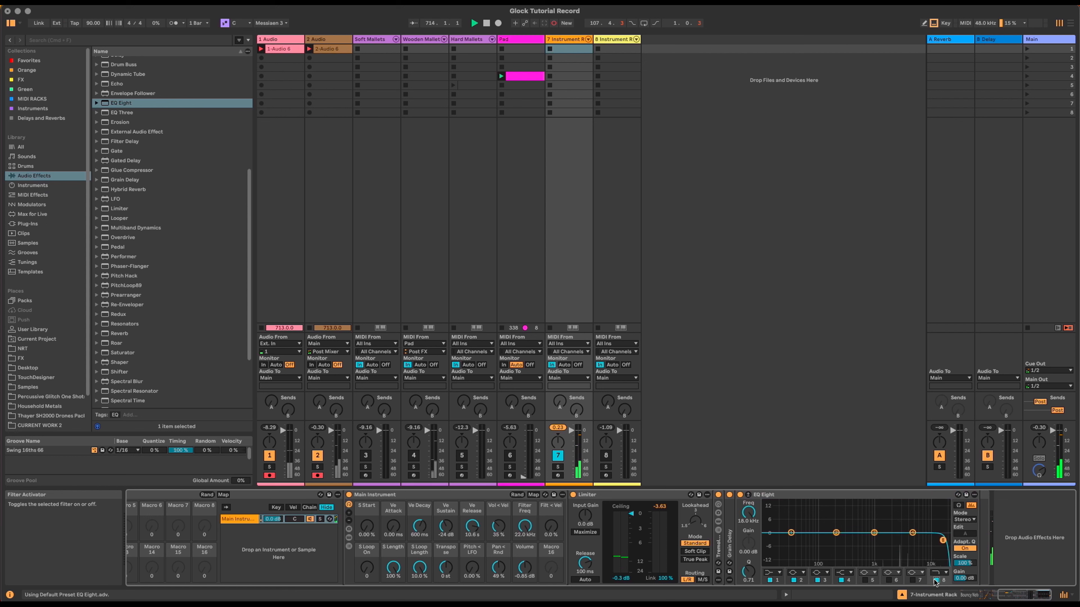
right_click(748, 513)
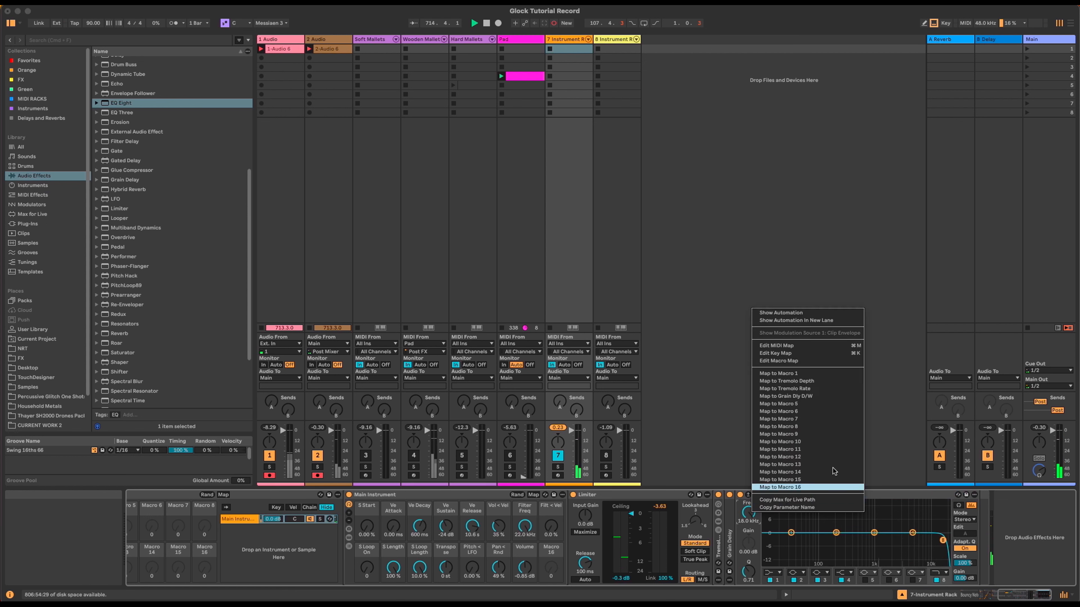
left_click(839, 411)
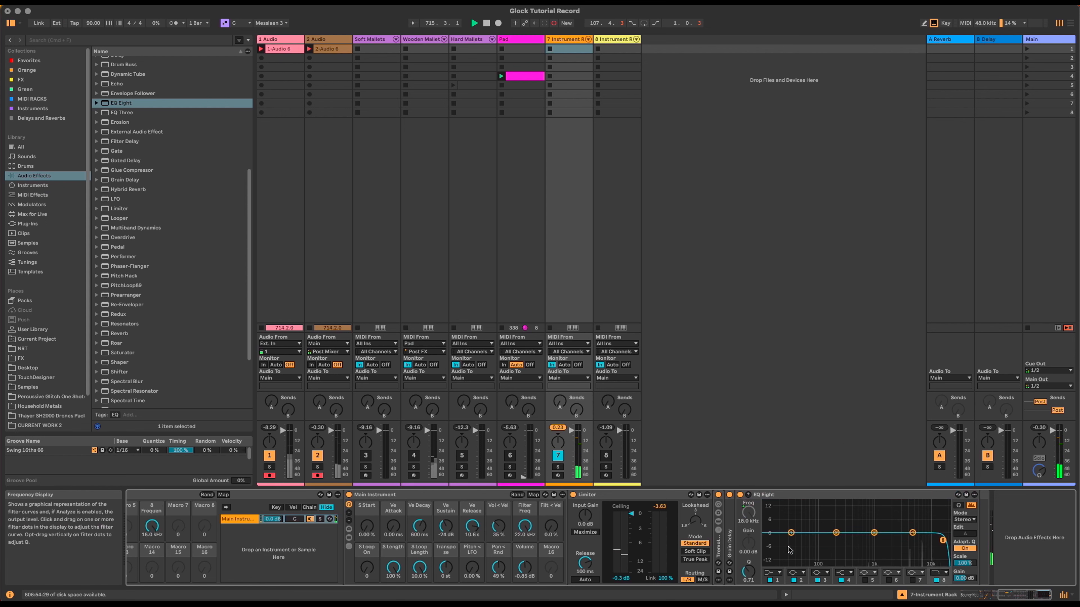
Step: Make band 8 a high-cut and band 1 a low-cut, mapping band 1 frequency to a macro
left_click(940, 574)
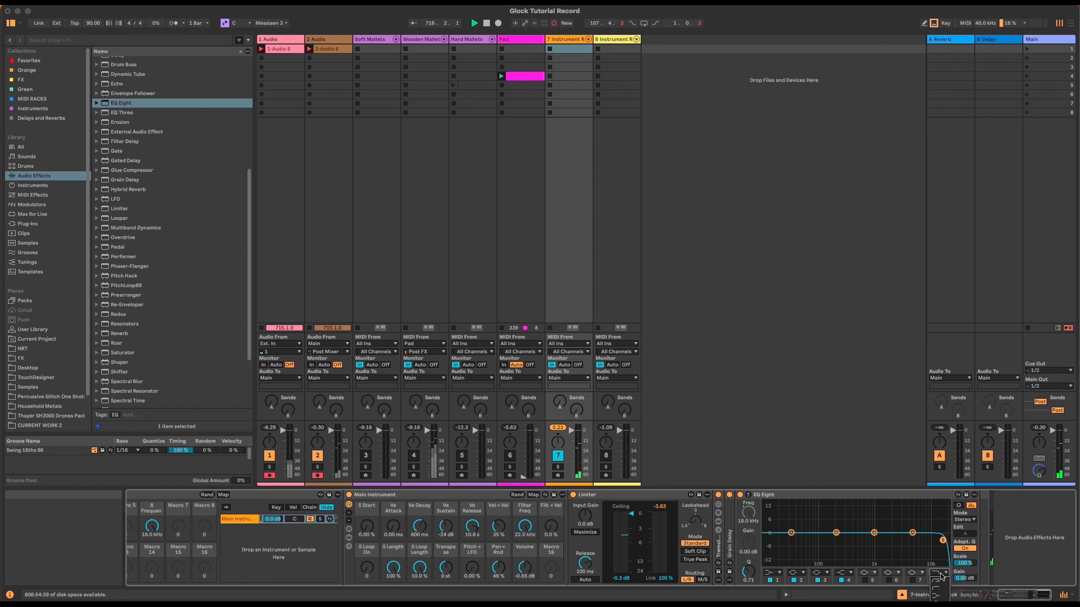
left_click(938, 588)
left_click(772, 573)
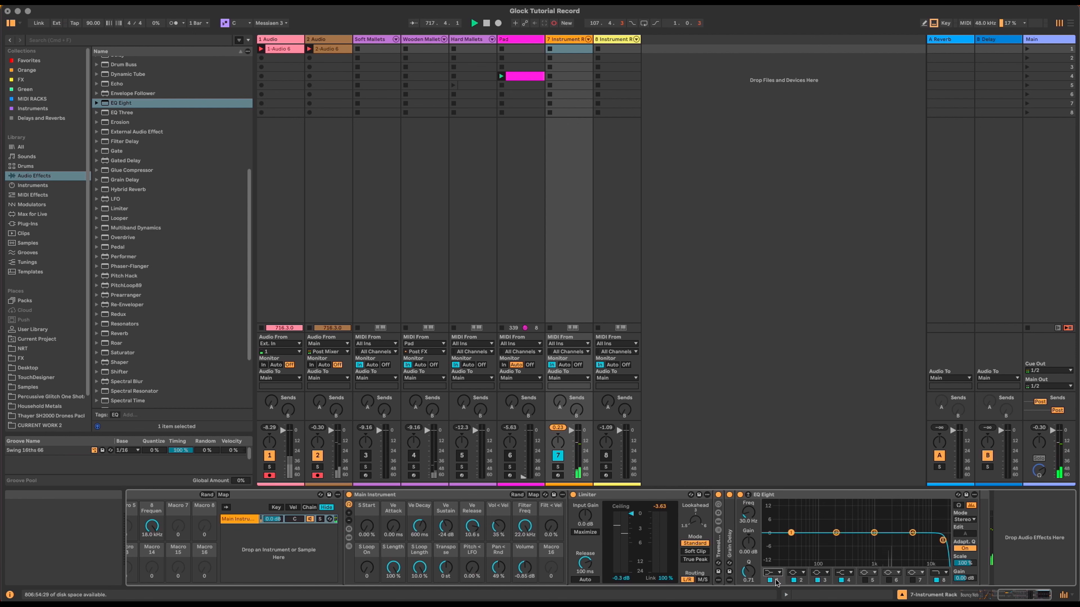
right_click(750, 516)
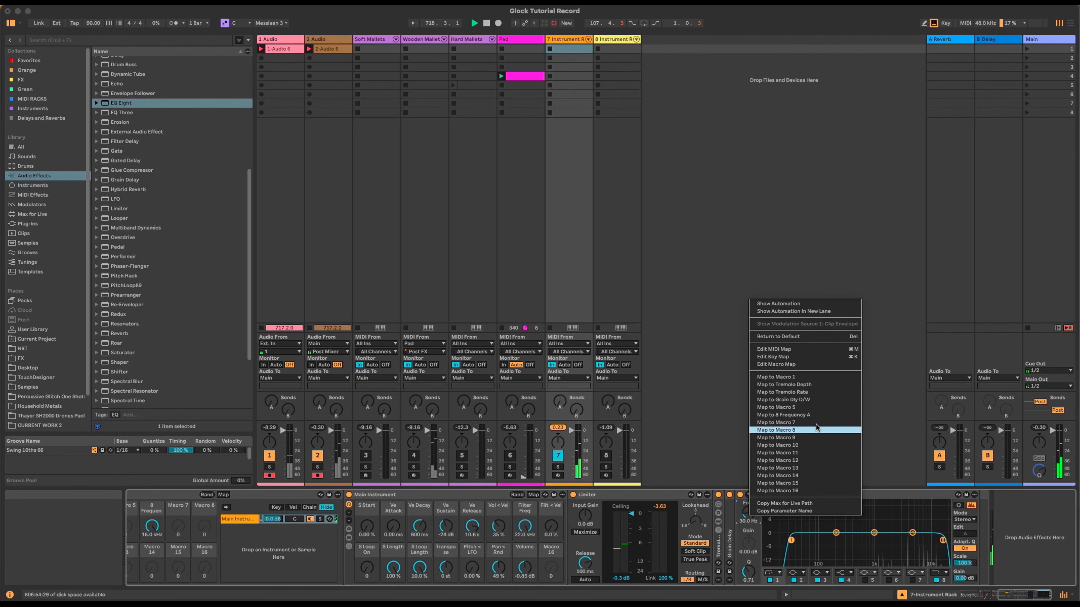
left_click(817, 407)
Step: Rename the frequency macros HPF (30.0 Hz) and LPF (22.0 kHz)
left_click(977, 594)
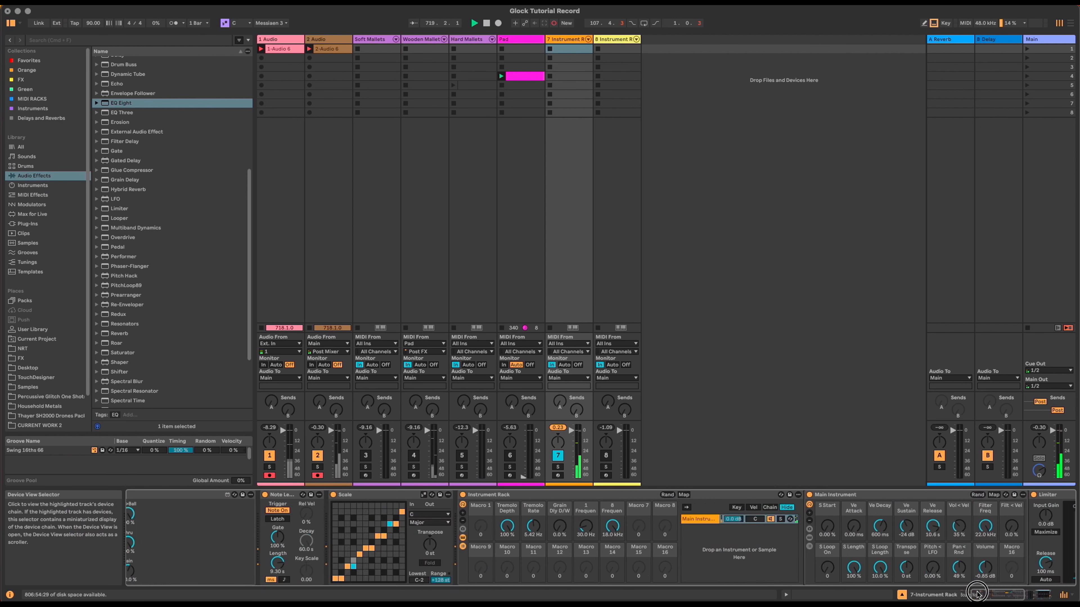
left_click(977, 594)
left_click(758, 513)
type("HPF")
left_click(783, 509)
left_click(784, 510)
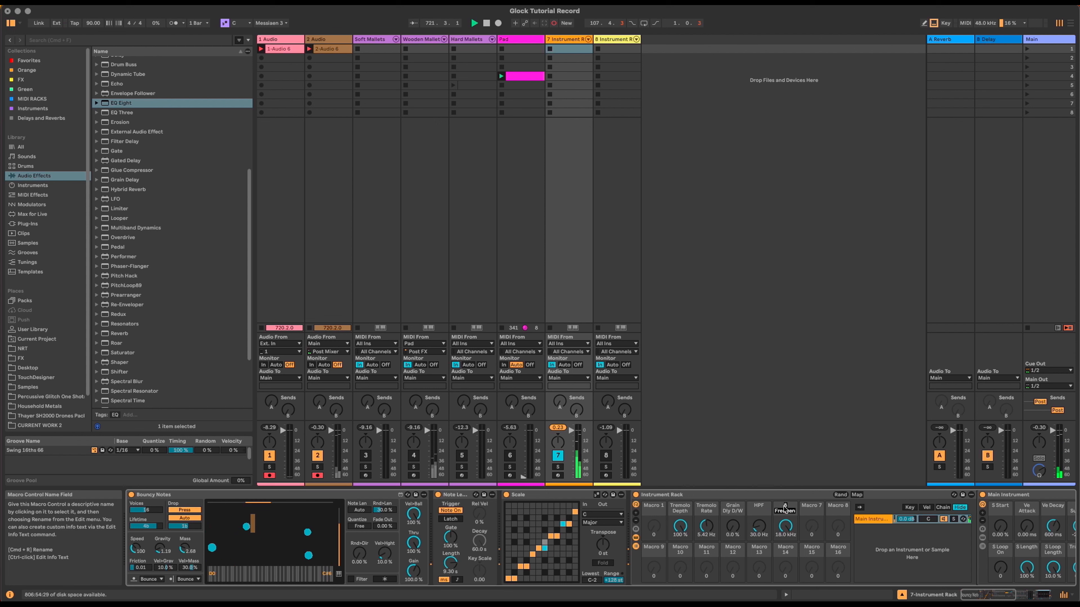
key("super+r")
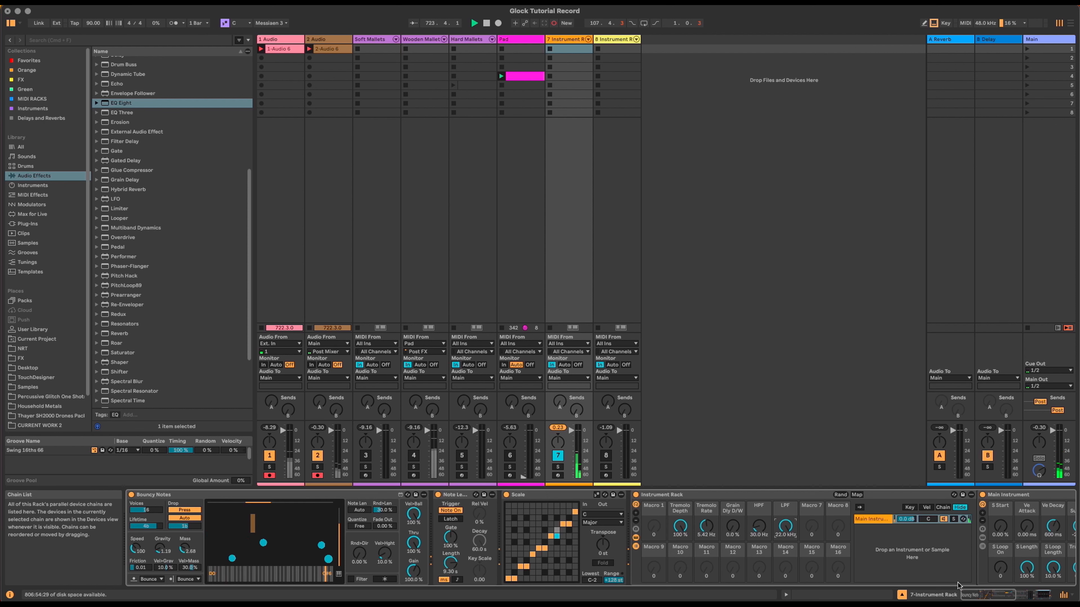
scroll(840, 543, "right", 14)
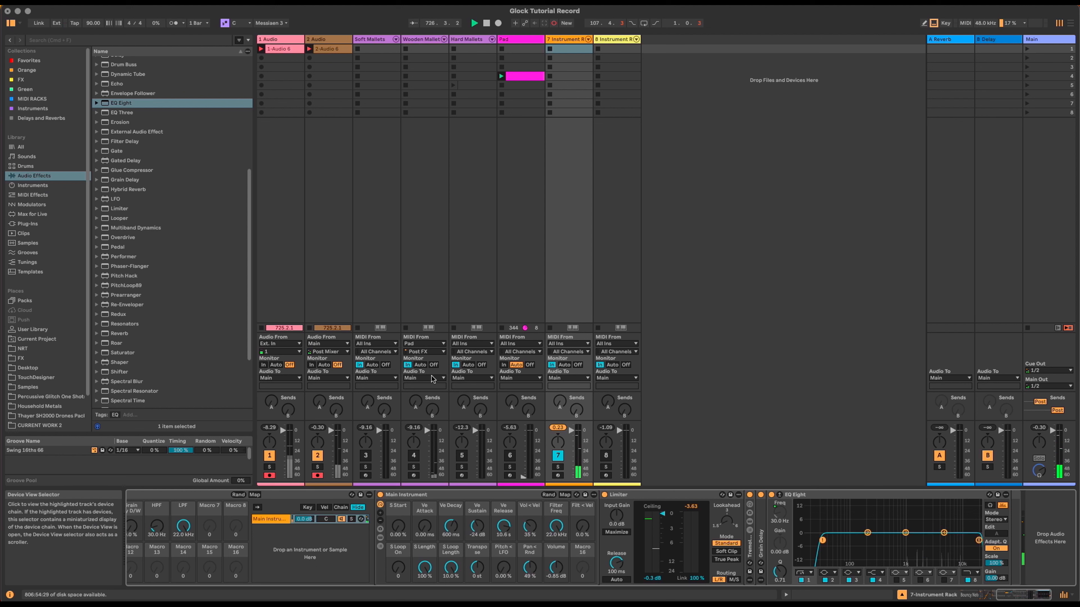
left_click(116, 343)
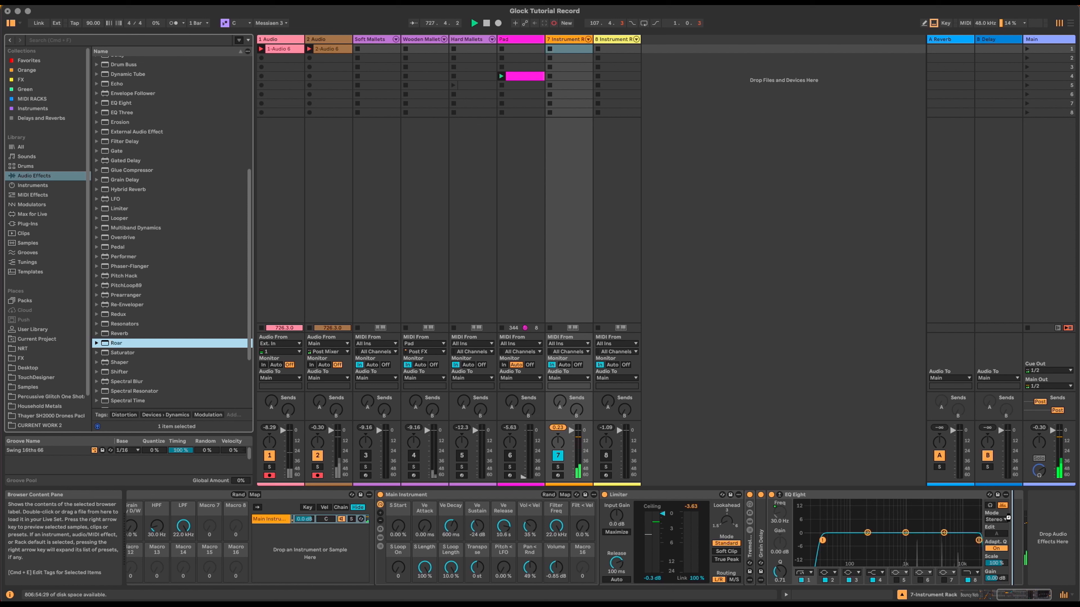
Step: Load Roar with Single routing before the Limiter and raise its Amount to 63%
key("Return")
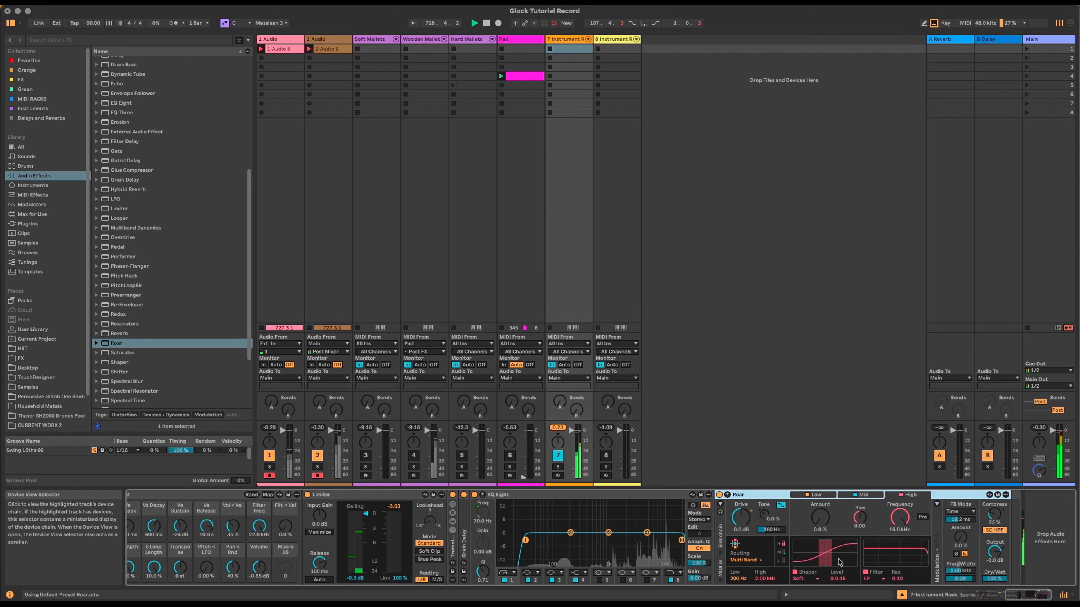
left_click(745, 560)
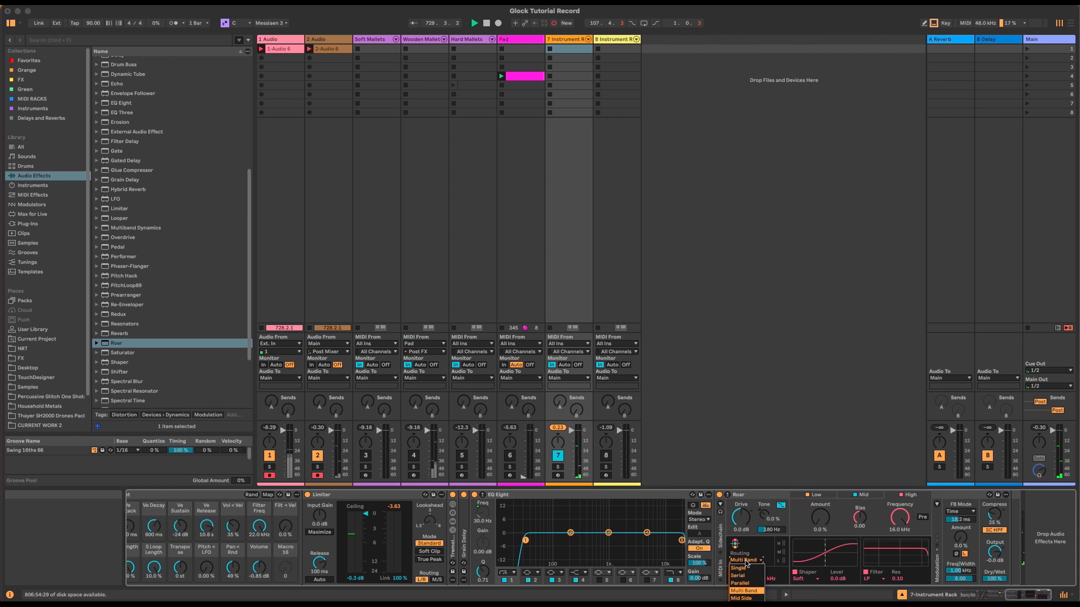
left_click(738, 568)
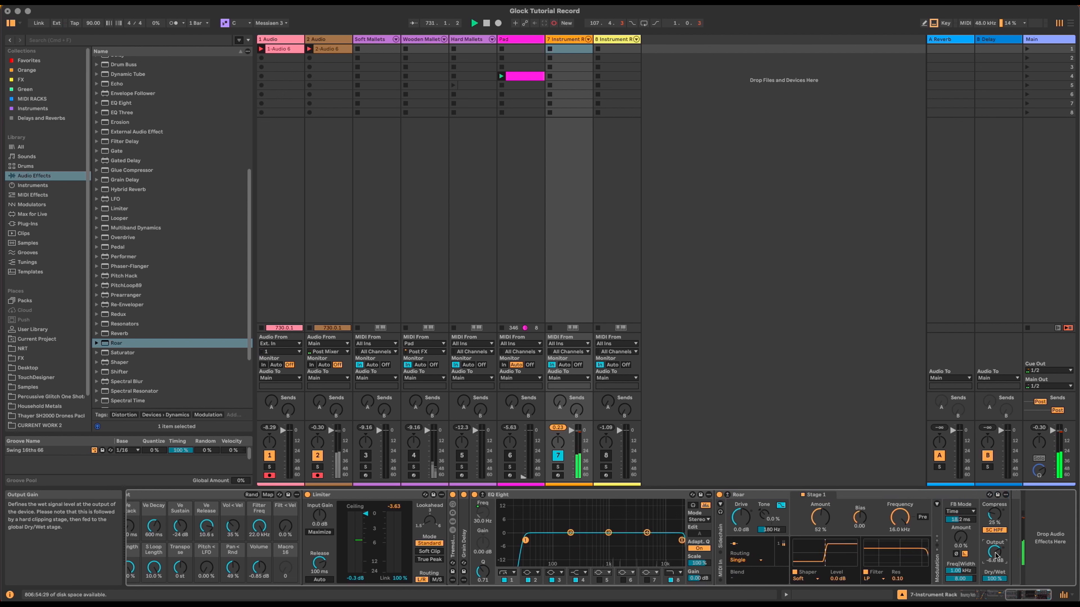
mouse_move(125, 339)
left_mouse_down()
mouse_move(212, 426)
mouse_move(340, 498)
mouse_move(1019, 521)
mouse_move(1009, 514)
left_mouse_up()
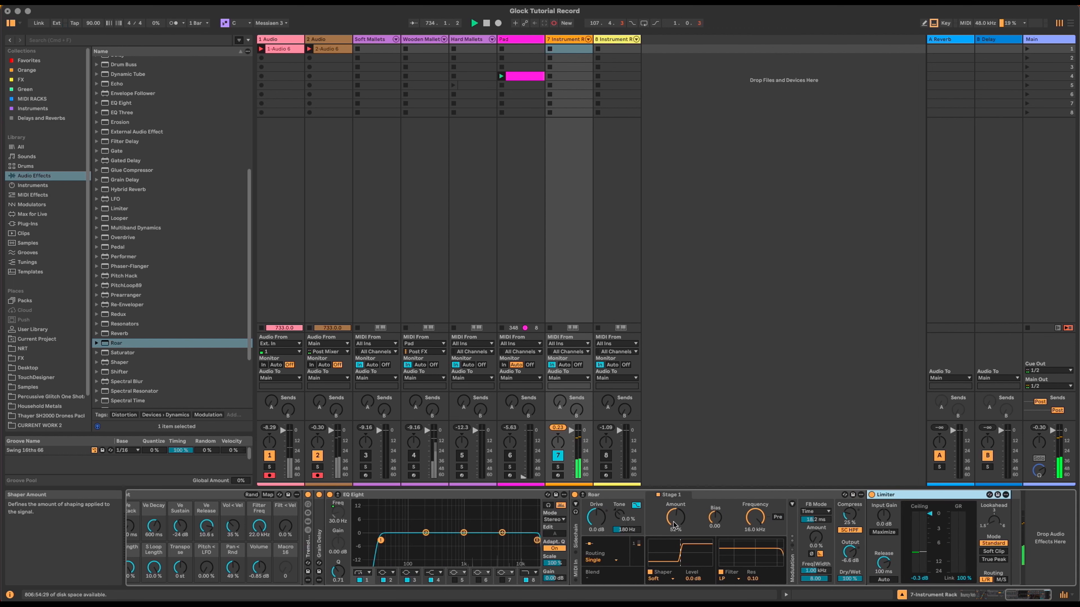
left_click_drag(673, 526, 673, 519)
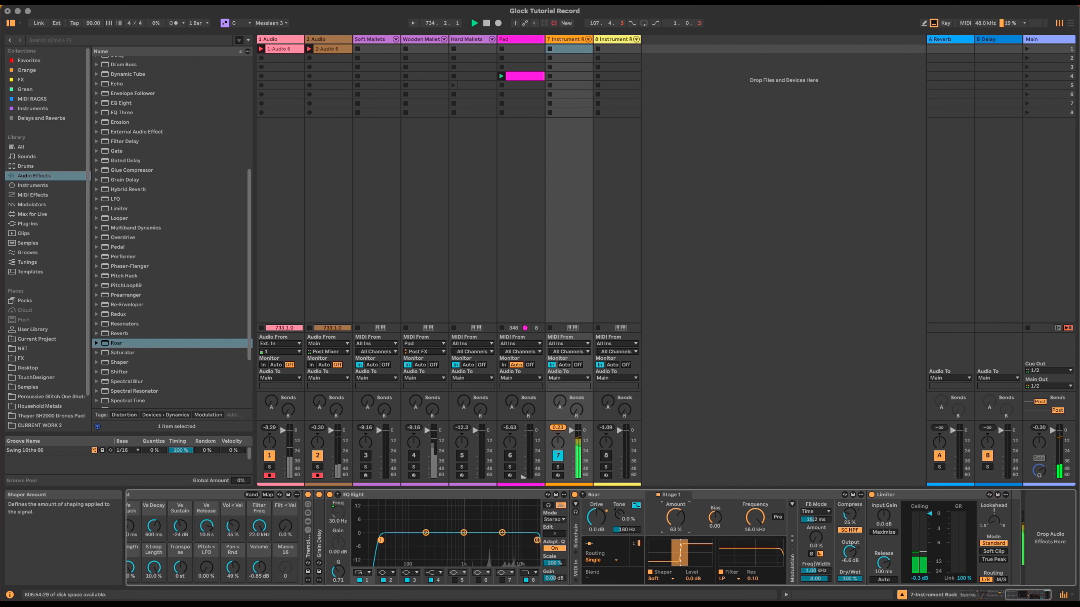
Step: Switch Roar's shaper type to Tube and raise Amount to 67%
left_click(1050, 595)
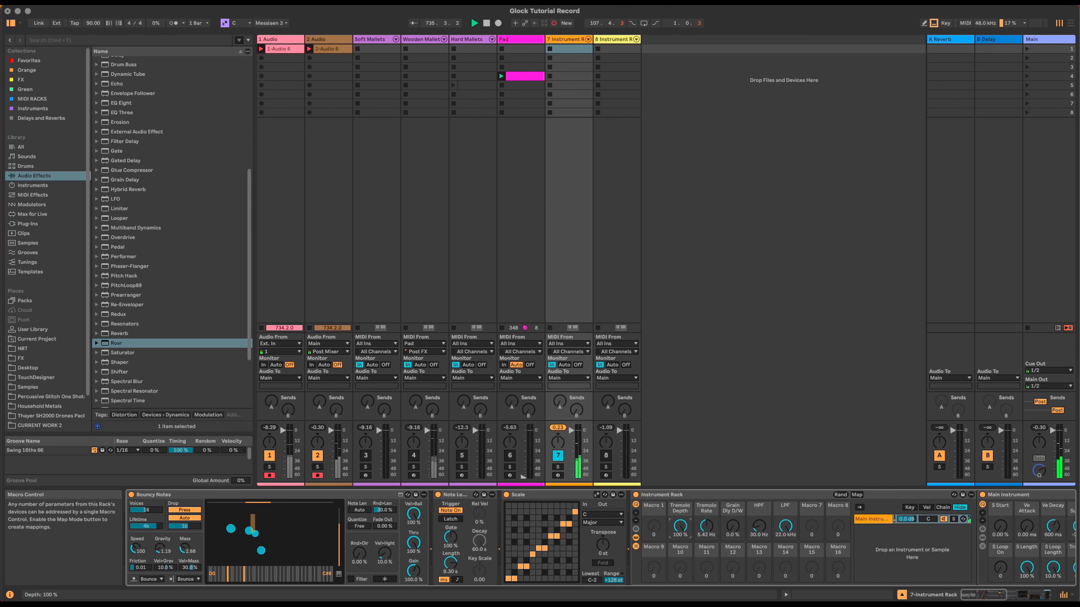
left_click(1011, 594)
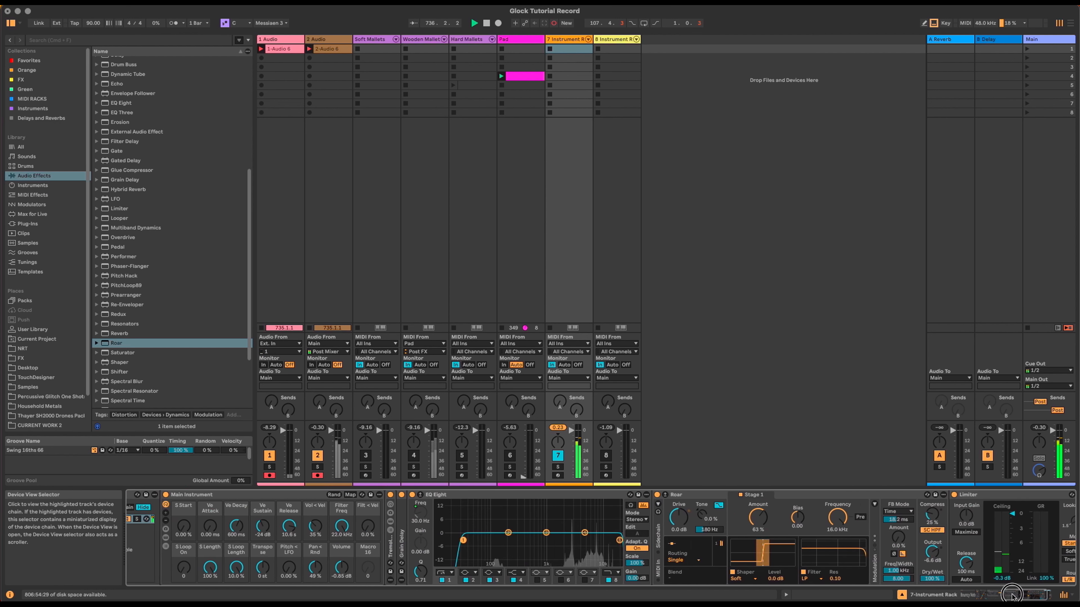
left_click_drag(1012, 595, 1025, 595)
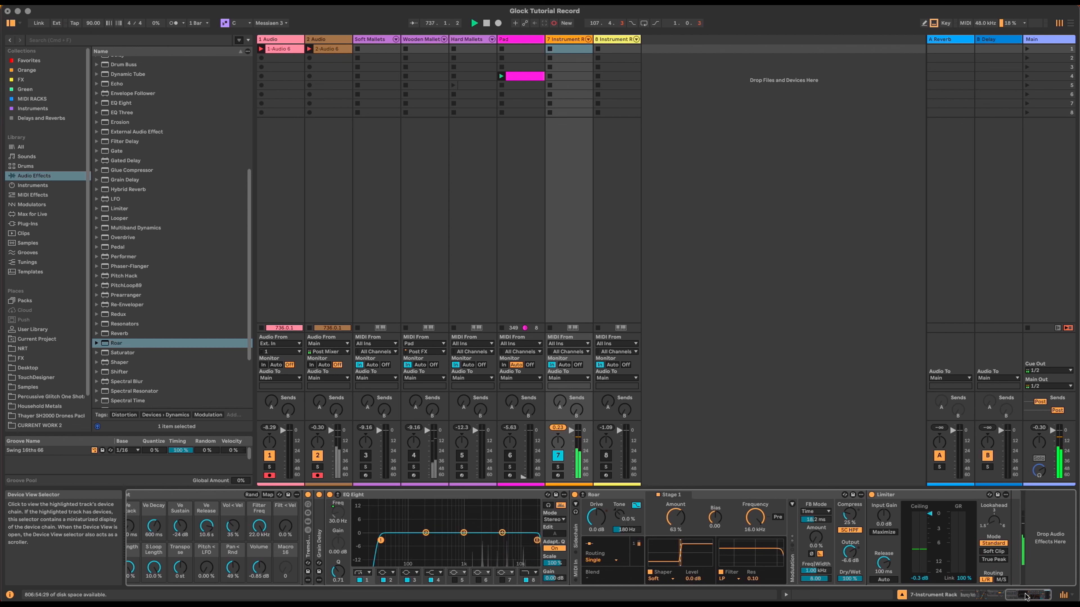
left_click(666, 579)
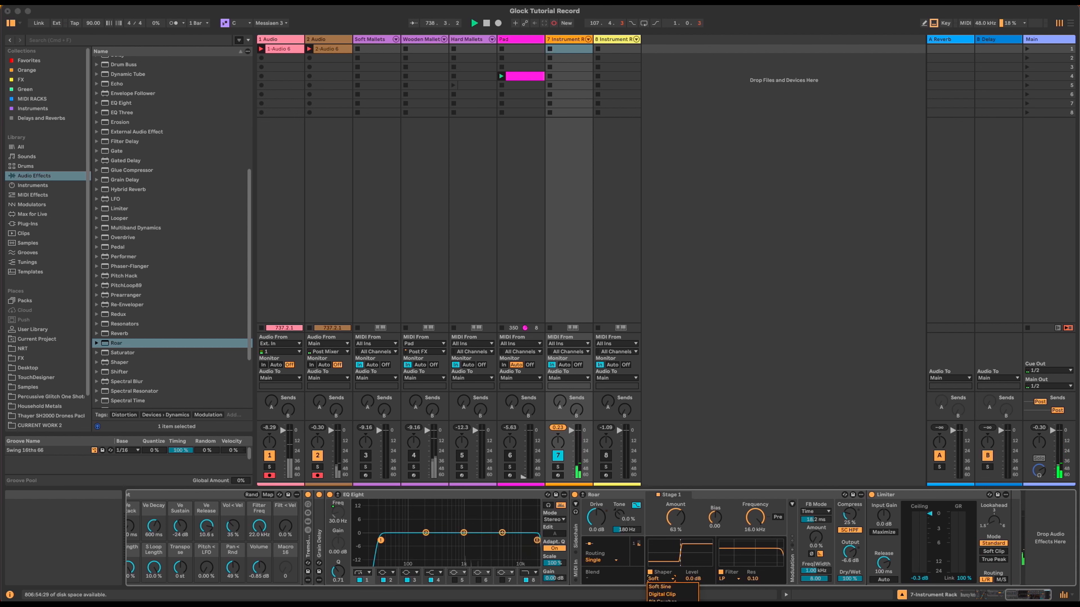
left_click(662, 606)
left_click_drag(675, 517, 675, 509)
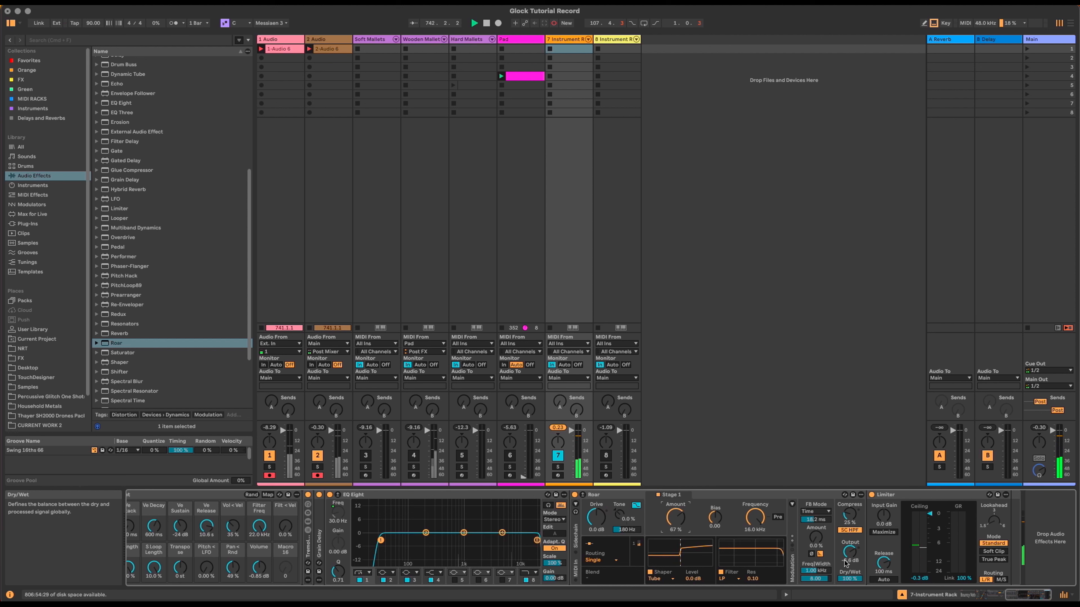
Step: Map Roar's shaper Amount and Dry/Wet both to macro 7
right_click(679, 517)
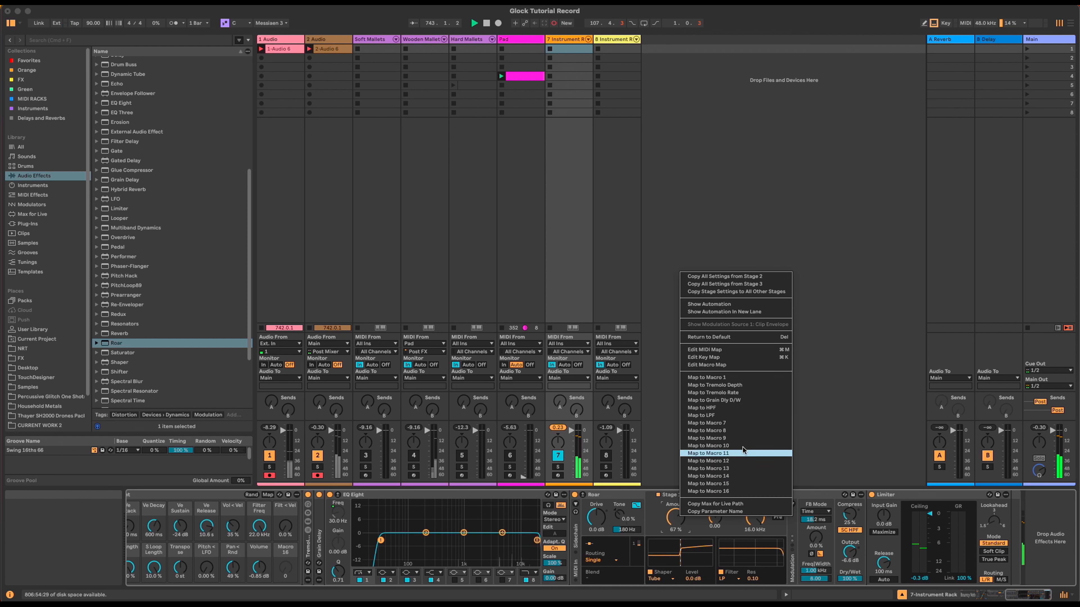
left_click(745, 424)
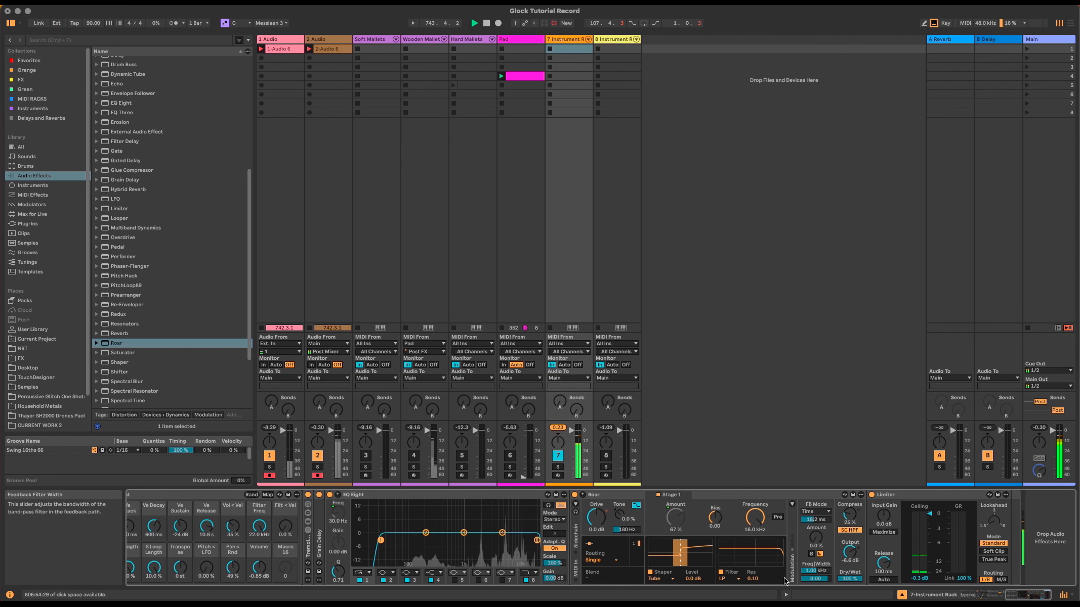
right_click(850, 575)
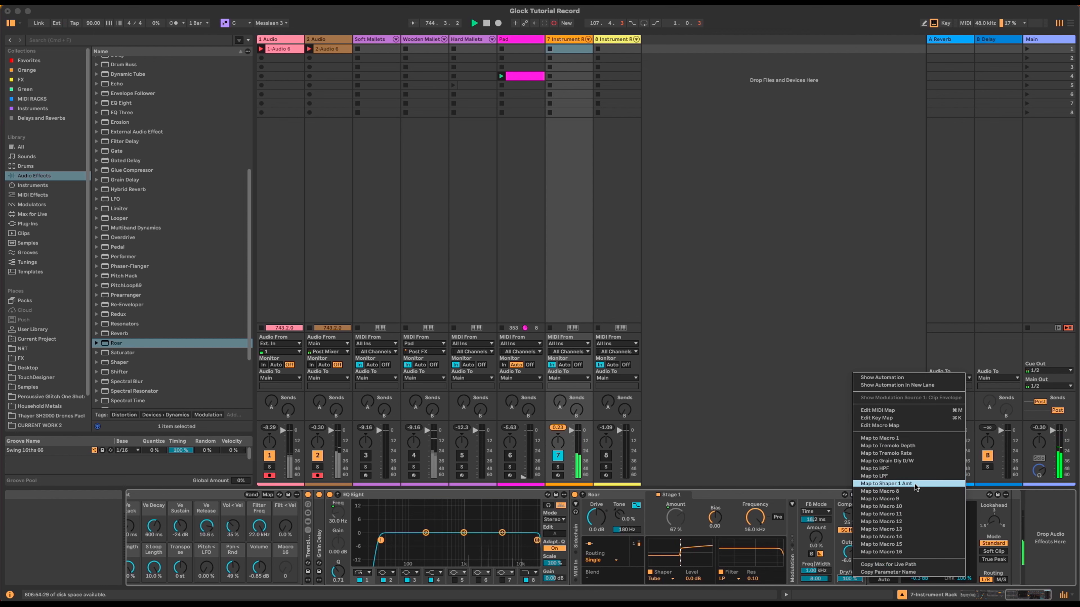
left_click(924, 483)
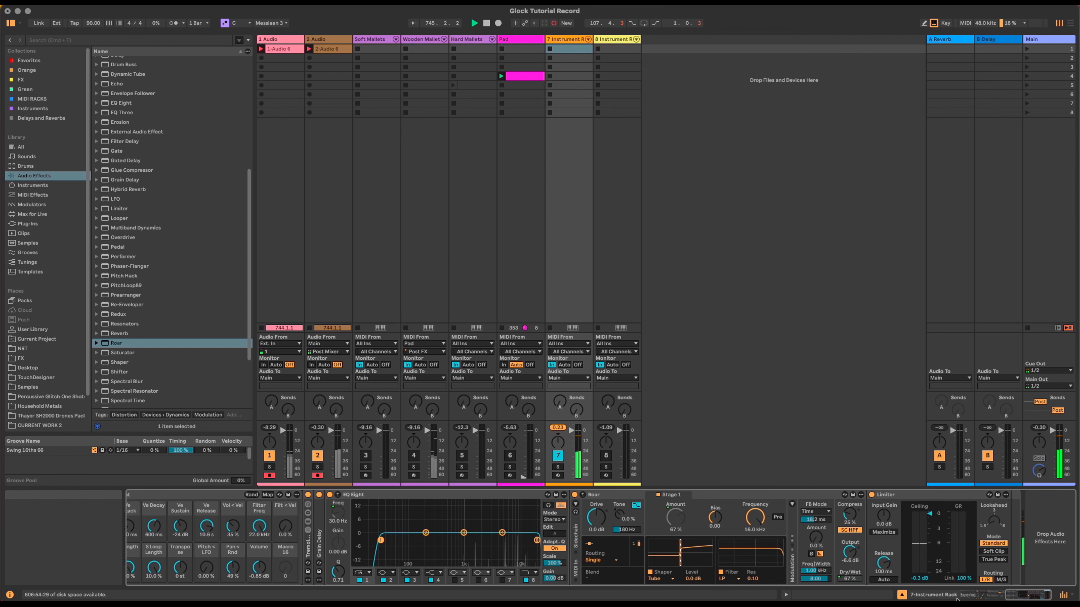
left_click_drag(1015, 597, 967, 597)
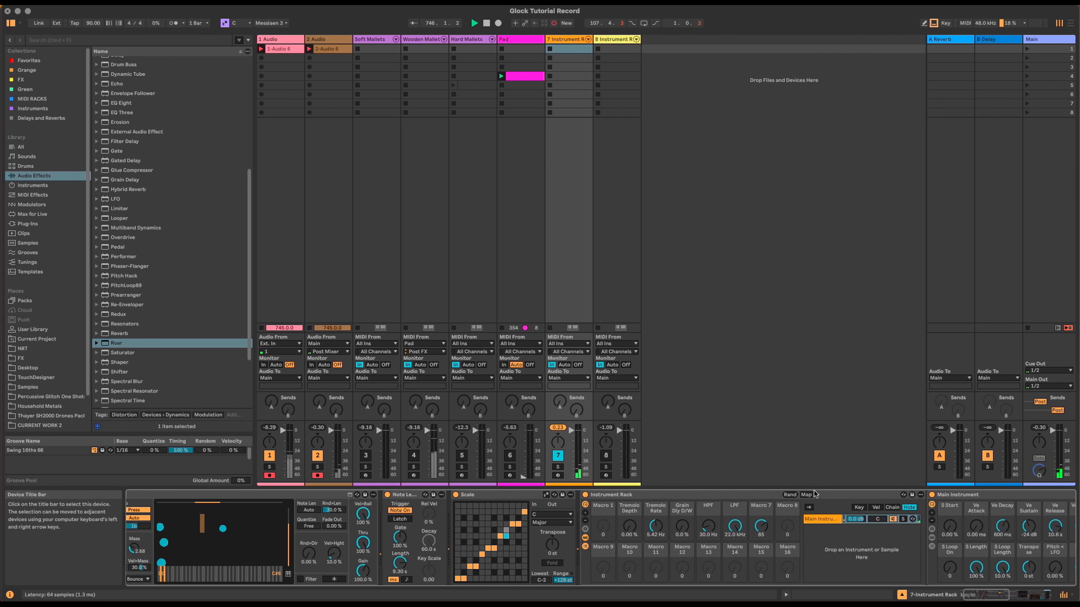
Step: Limit the Shaper Amount mapping to 0–68%, name macro 7 Drive, and turn it down
left_click(806, 495)
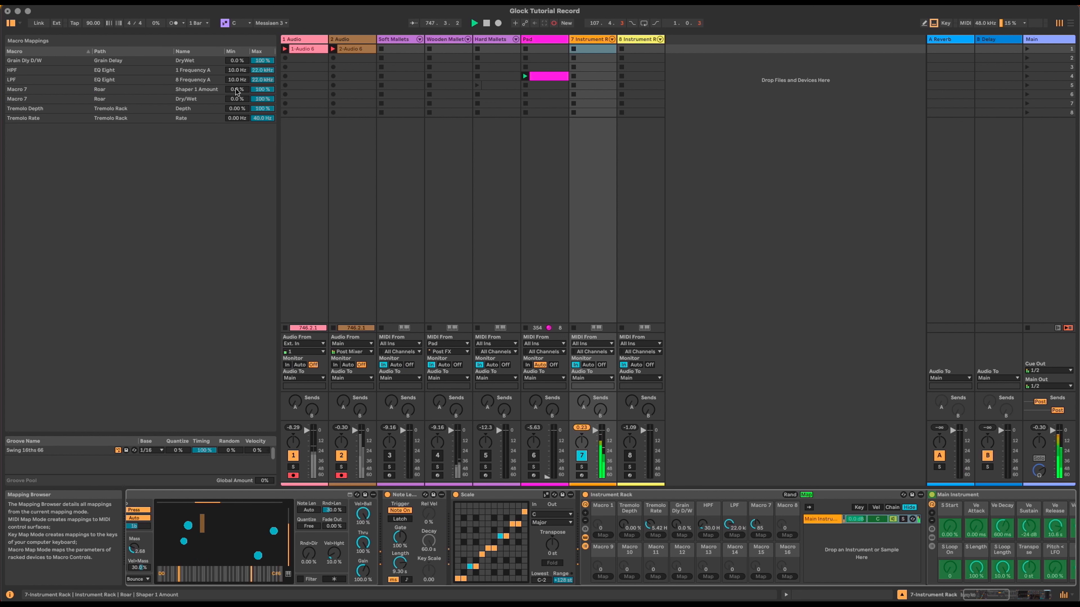
left_click_drag(254, 88, 253, 102)
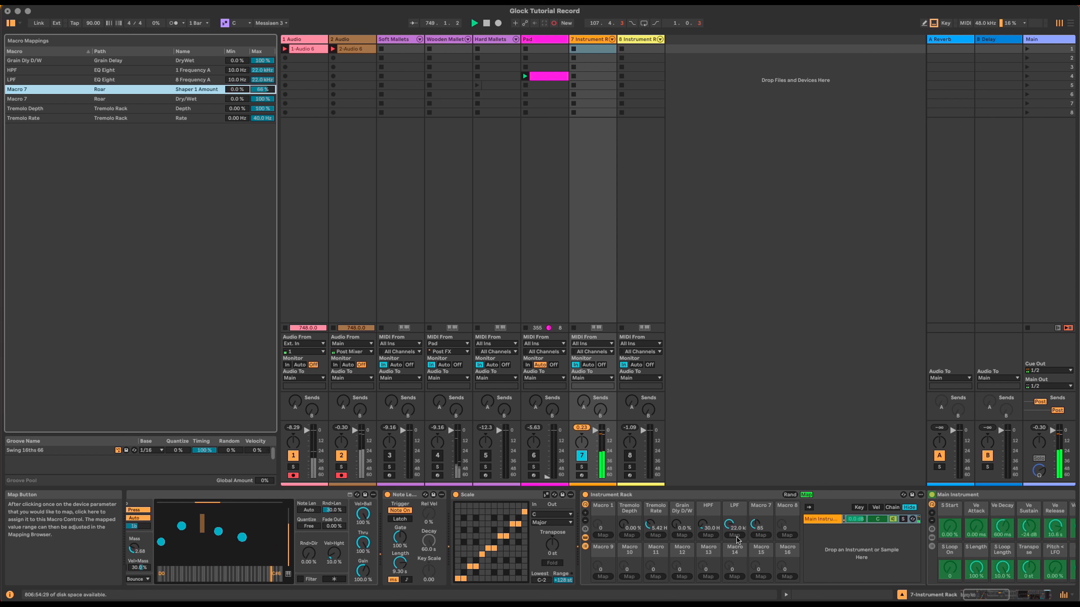
left_click(754, 509)
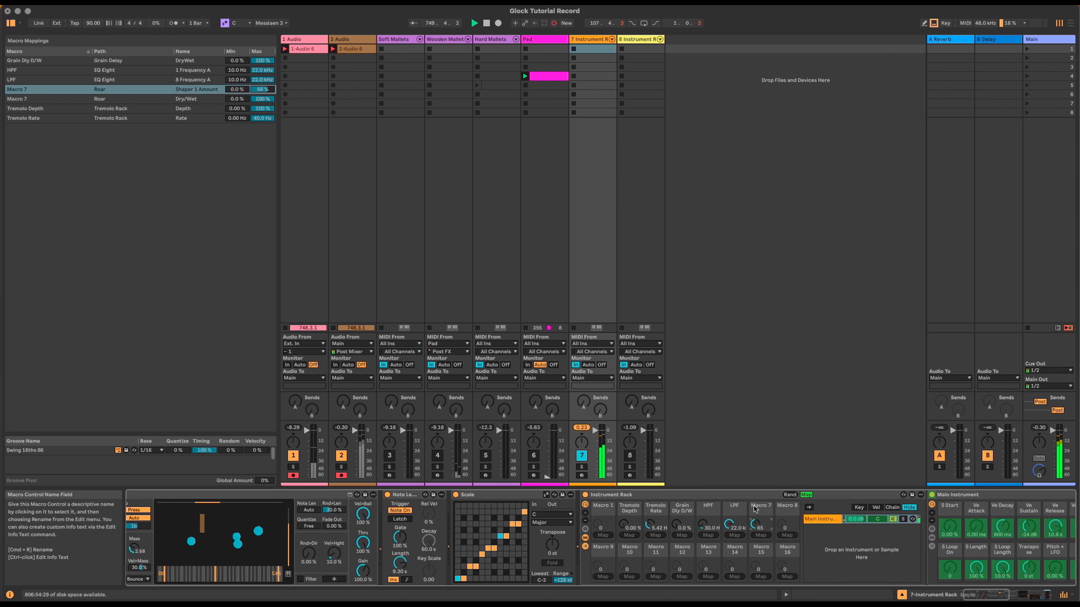
type("Dr")
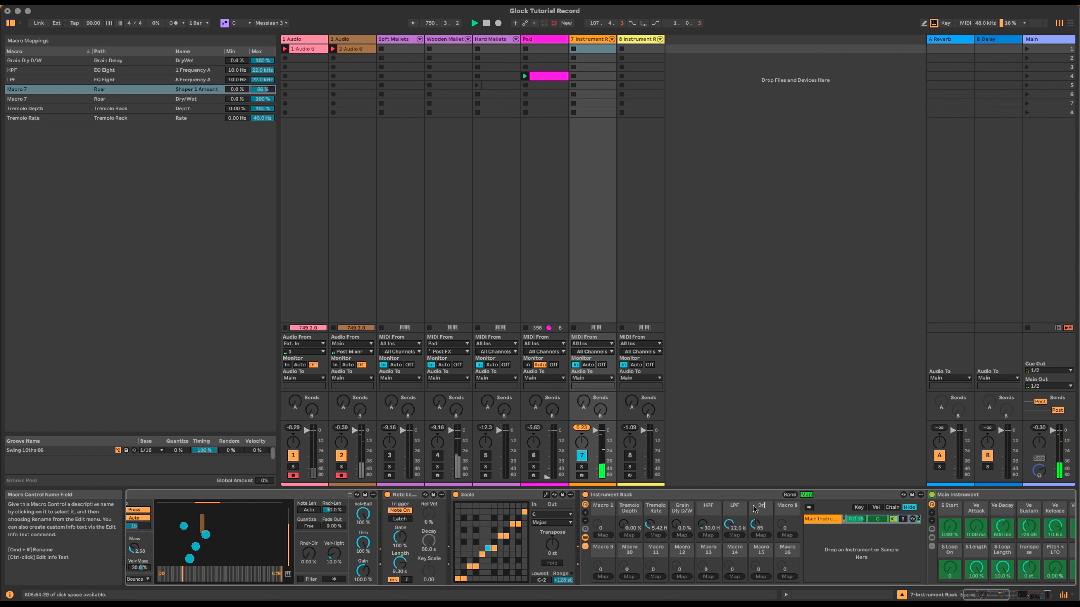
type("ive")
key("Return")
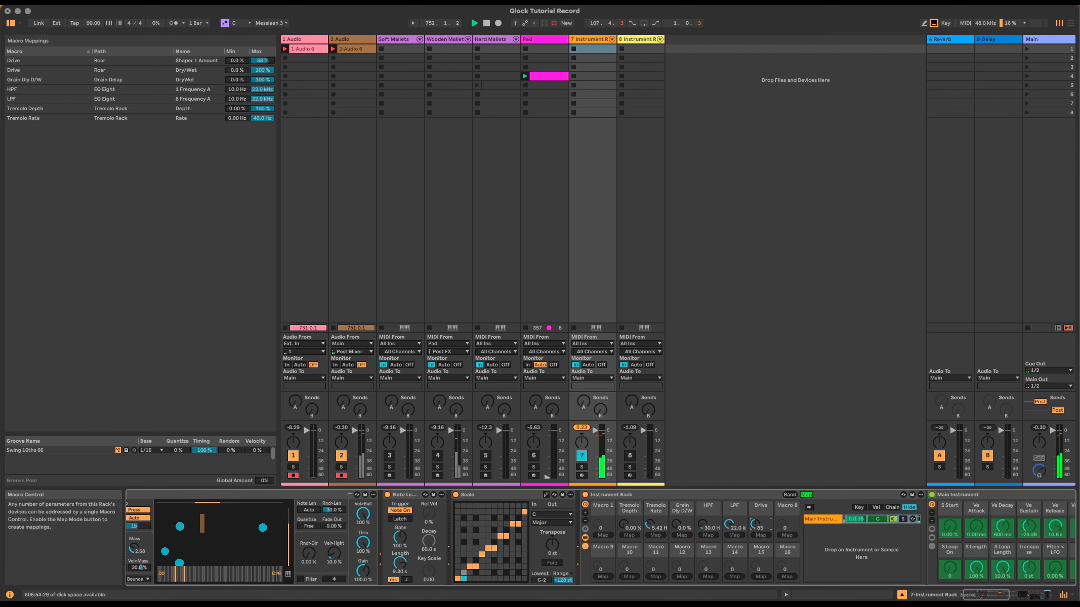
left_click_drag(755, 525, 756, 545)
left_click(806, 495)
left_click(1033, 593)
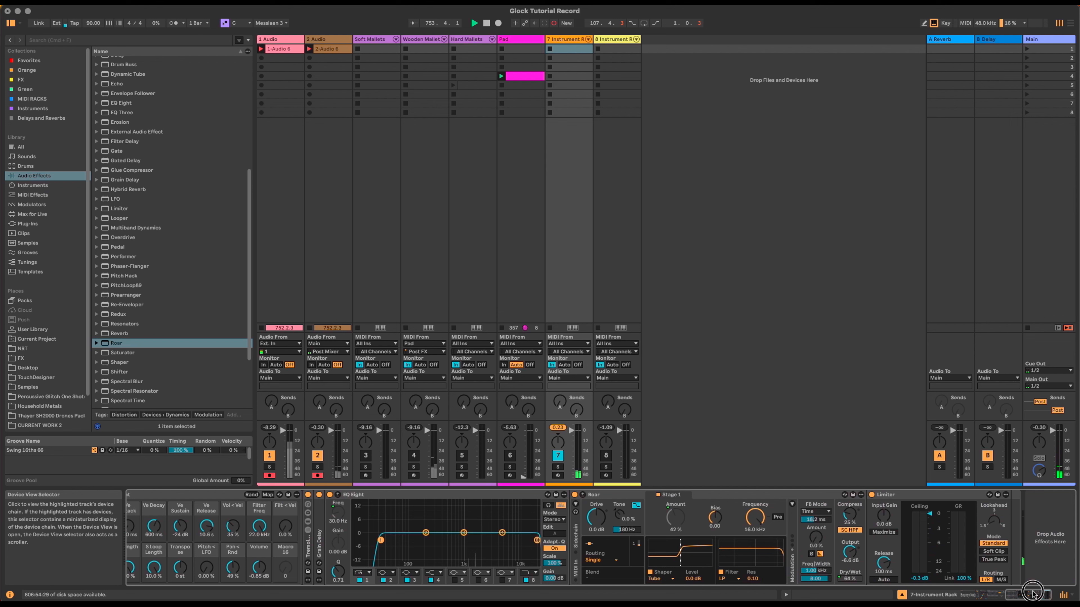
Step: Collapse the Roar and EQ Eight devices and lower the Drive macro to 36
double_click(620, 494)
double_click(432, 492)
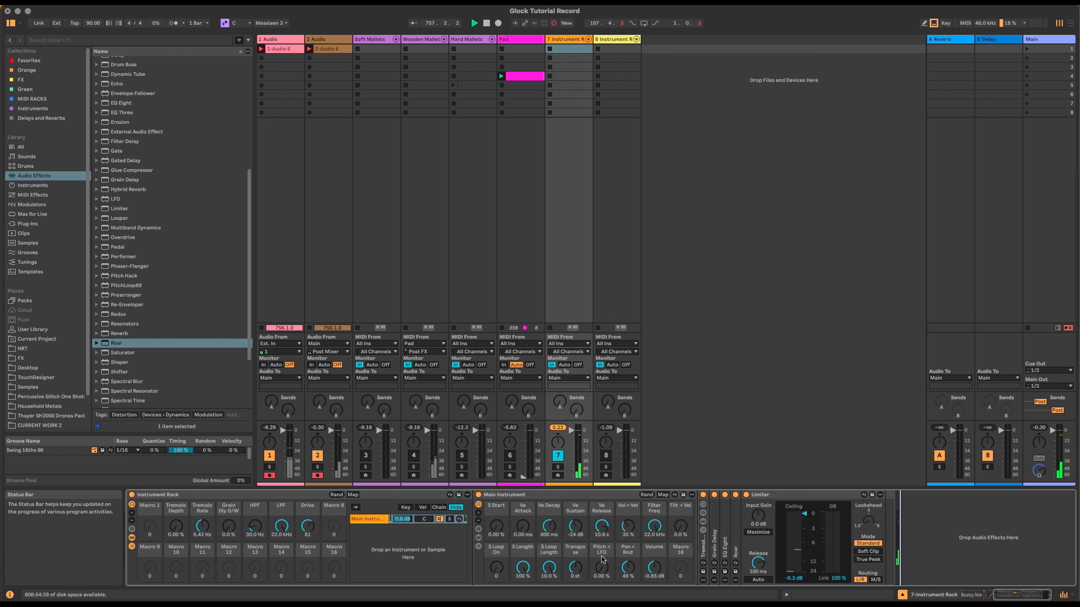
left_click_drag(306, 526, 307, 549)
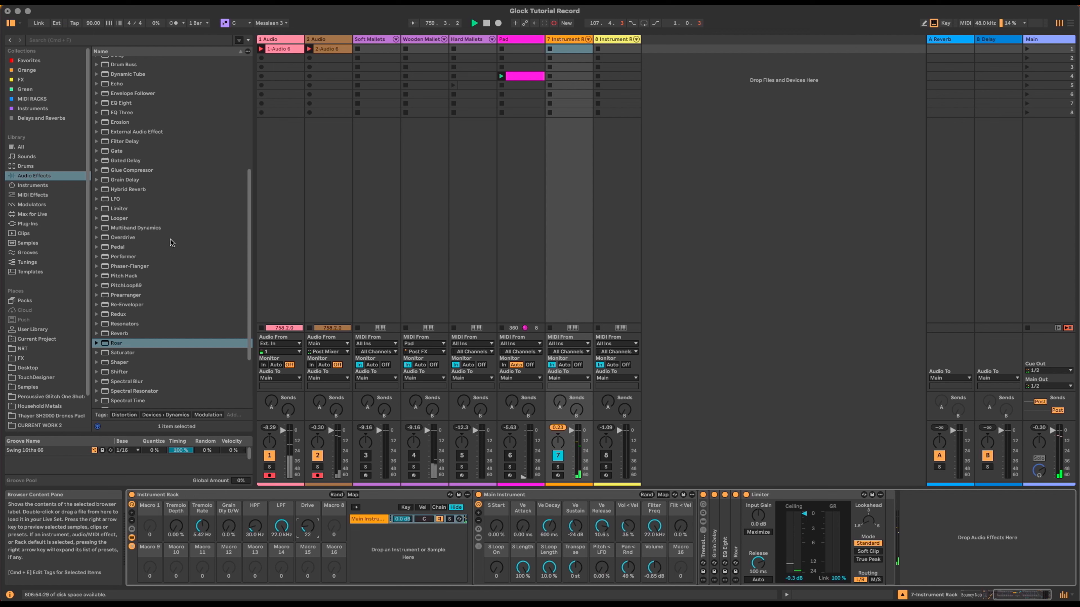
Step: Insert EQ Eight before the Limiter with an x4 low cut at 2.90 kHz and band 8 at 10 kHz, then add Multiband Dynamics after it
scroll(172, 242, "up", 3)
left_click_drag(113, 189, 745, 519)
left_click_drag(744, 515, 745, 515)
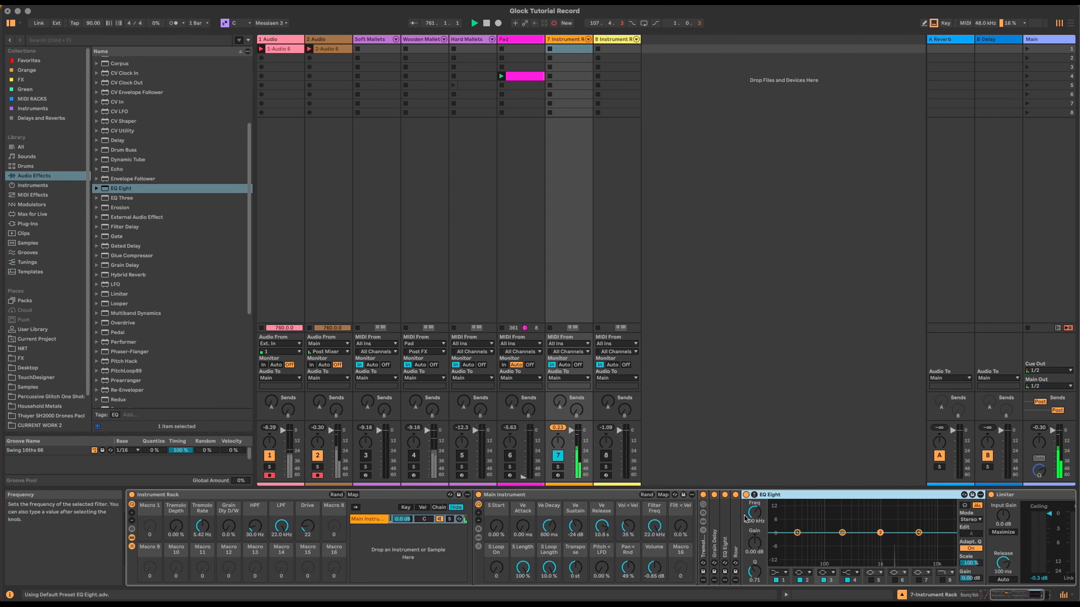
left_click(774, 573)
left_click(777, 581)
left_click_drag(797, 540, 884, 542)
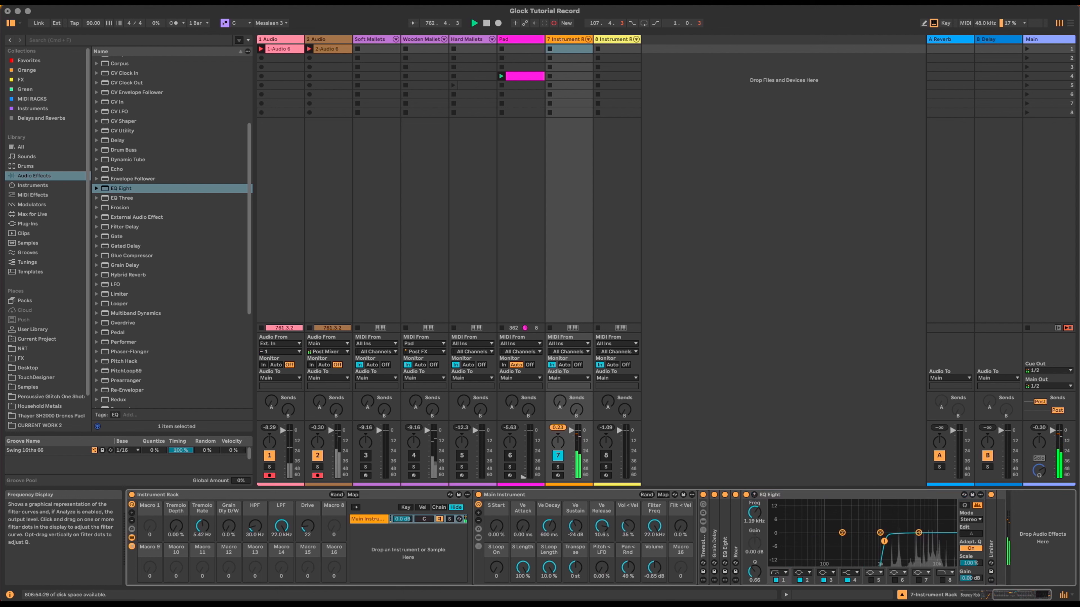
left_click(942, 581)
left_click_drag(949, 541, 899, 544)
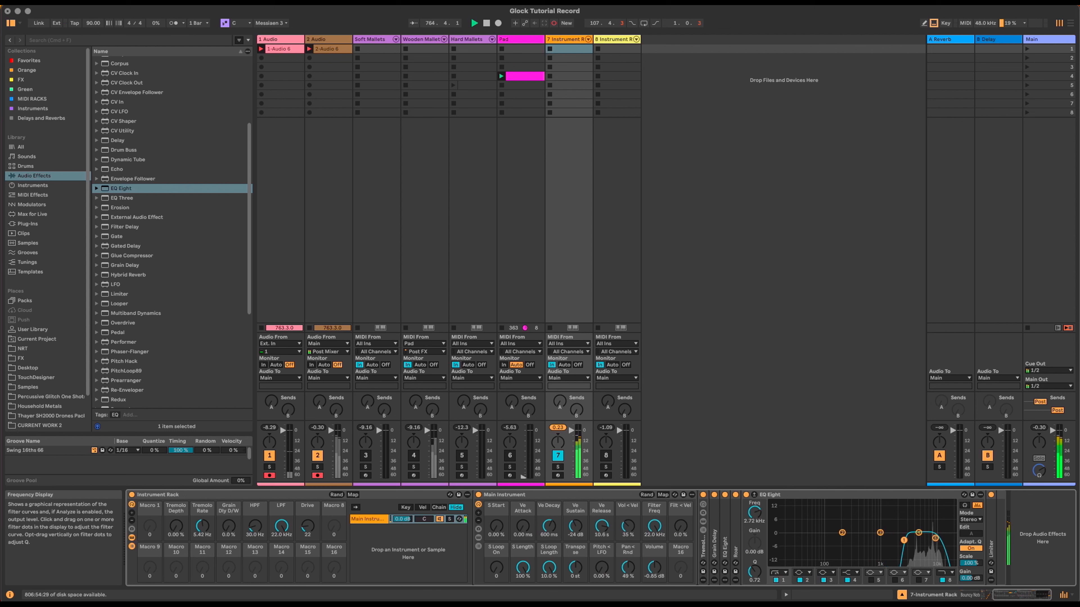
left_click_drag(904, 540, 905, 540)
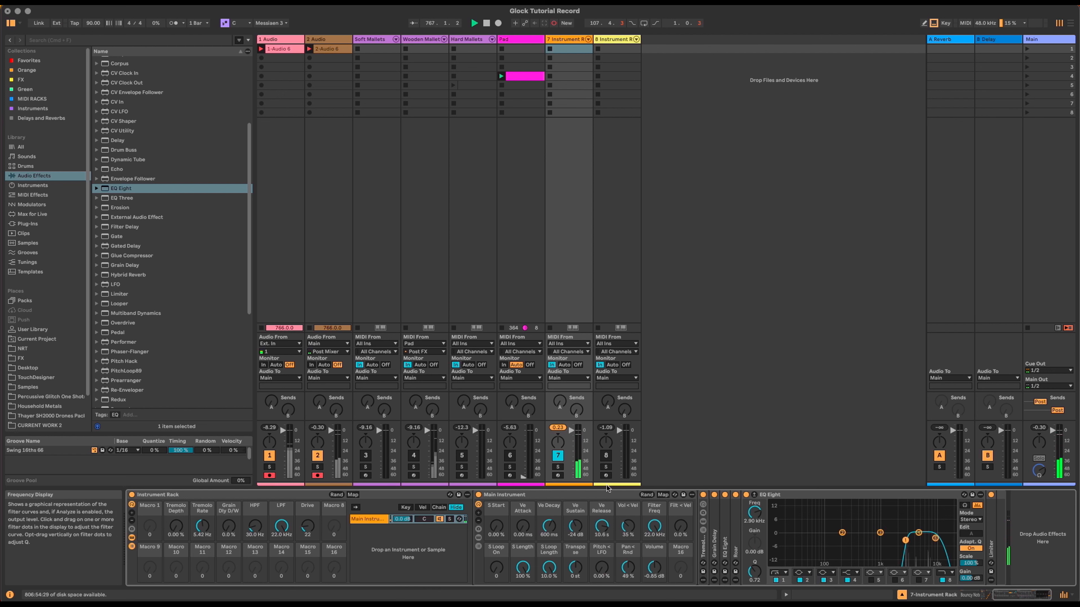
left_click_drag(121, 314, 978, 498)
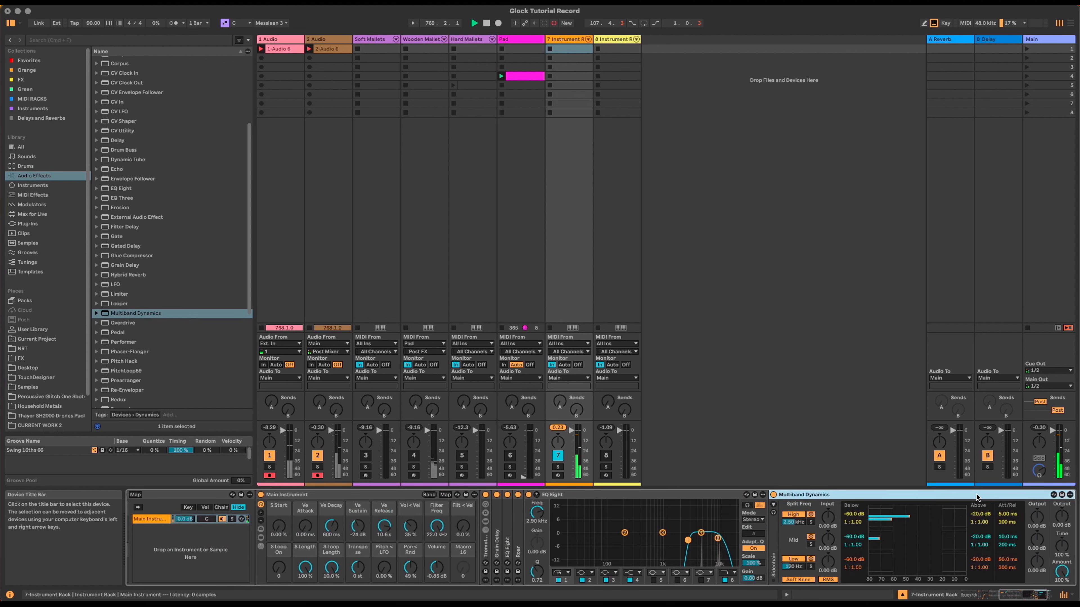
Step: Remove Multiband Dynamics and add an Envelope Follower with 12 dB gain after EQ Eight
key("Delete")
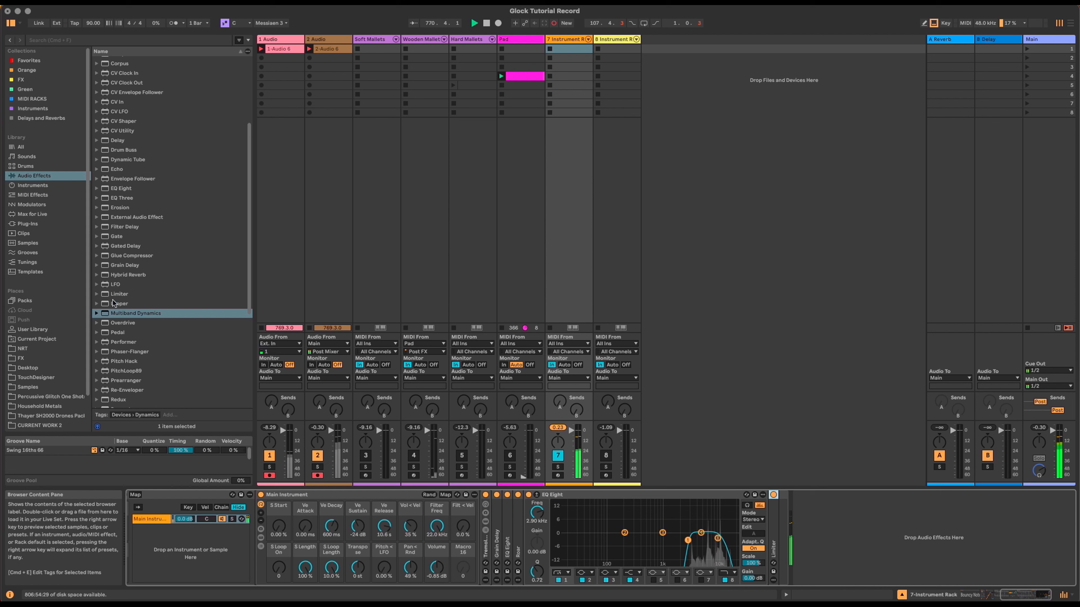
left_click_drag(125, 181, 772, 508)
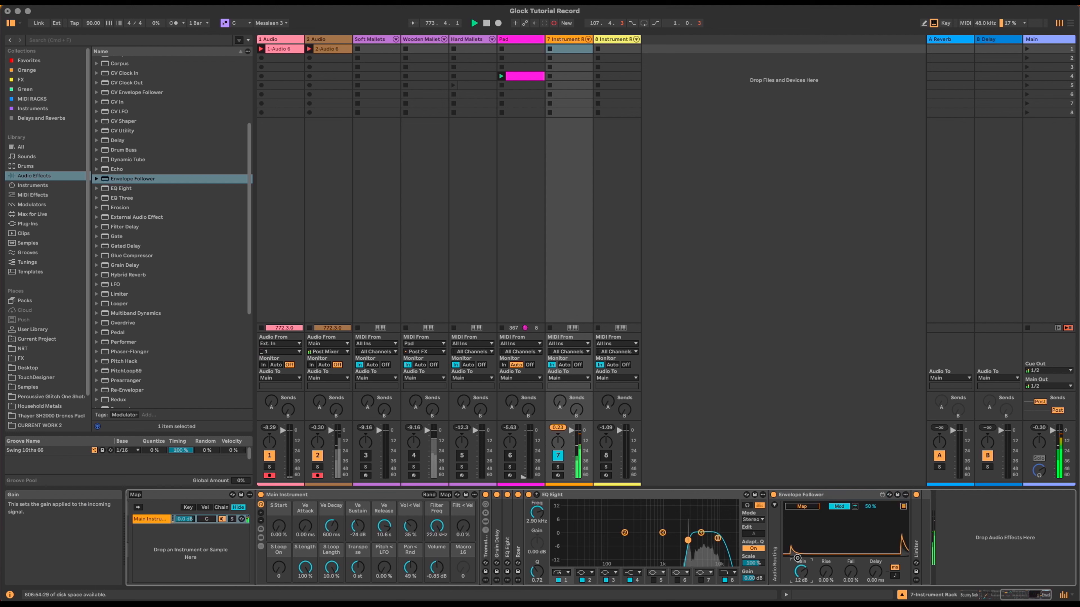
left_click_drag(797, 555, 798, 558)
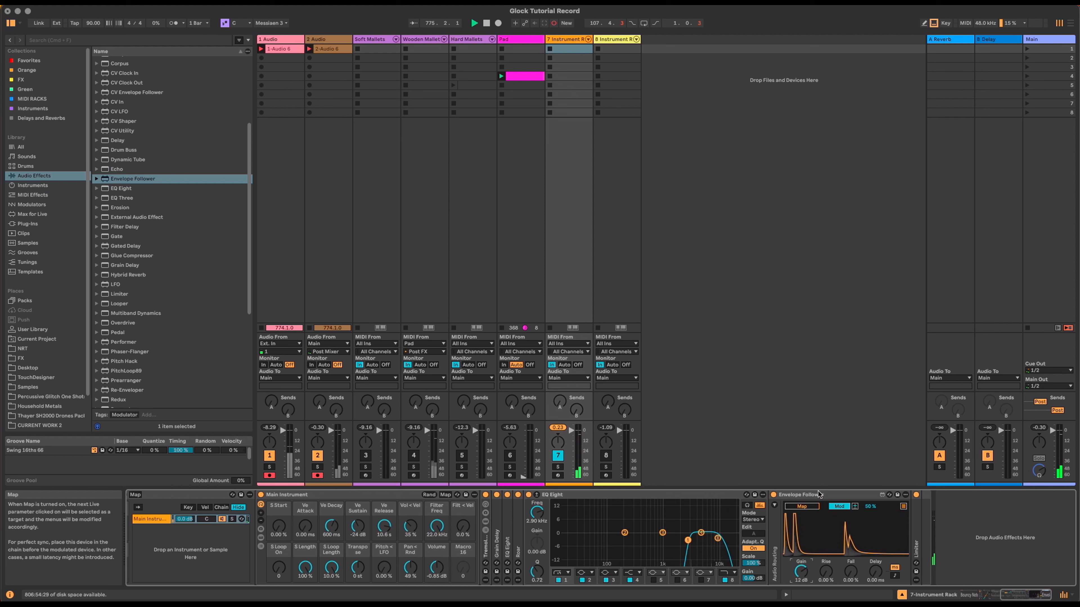
Step: Add a Utility at -∞ dB gain, then group the devices into an Audio Effect Rack
scroll(171, 372, "down", 8)
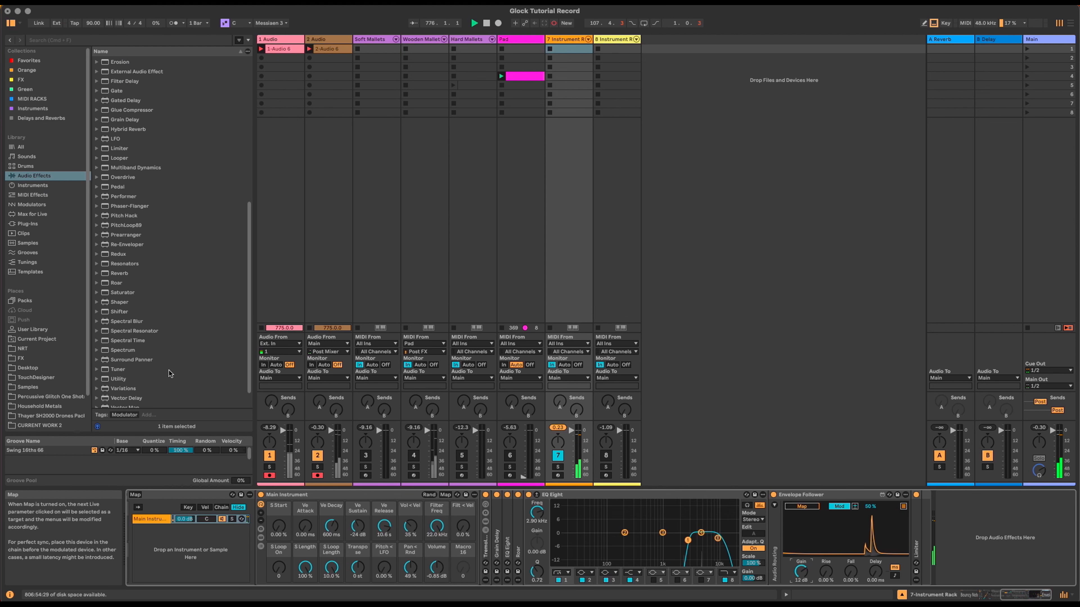
left_click(118, 356)
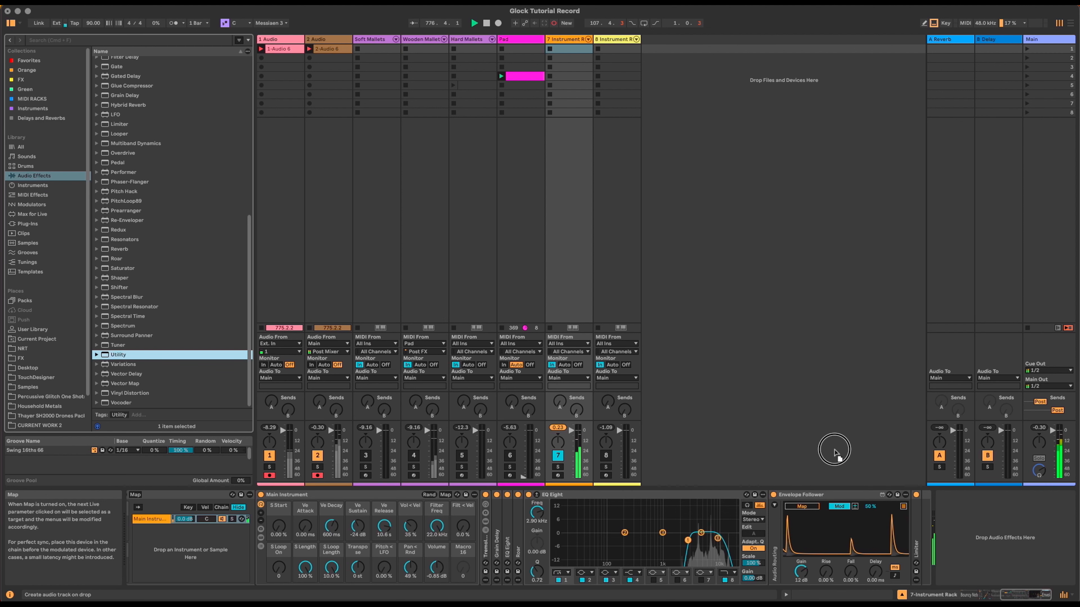
left_click_drag(910, 528, 910, 524)
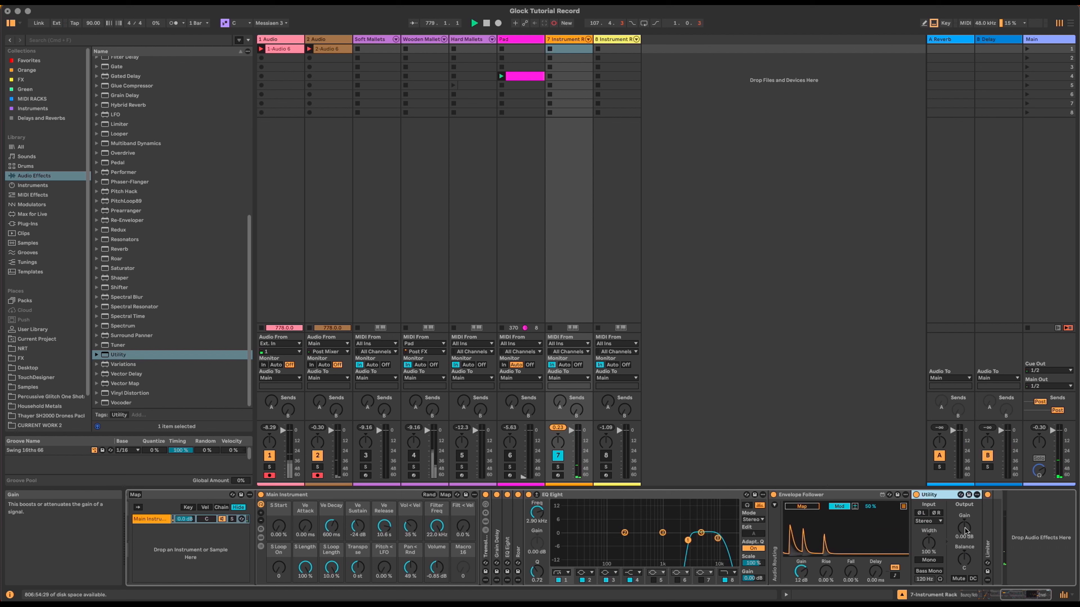
left_click_drag(964, 529, 964, 570)
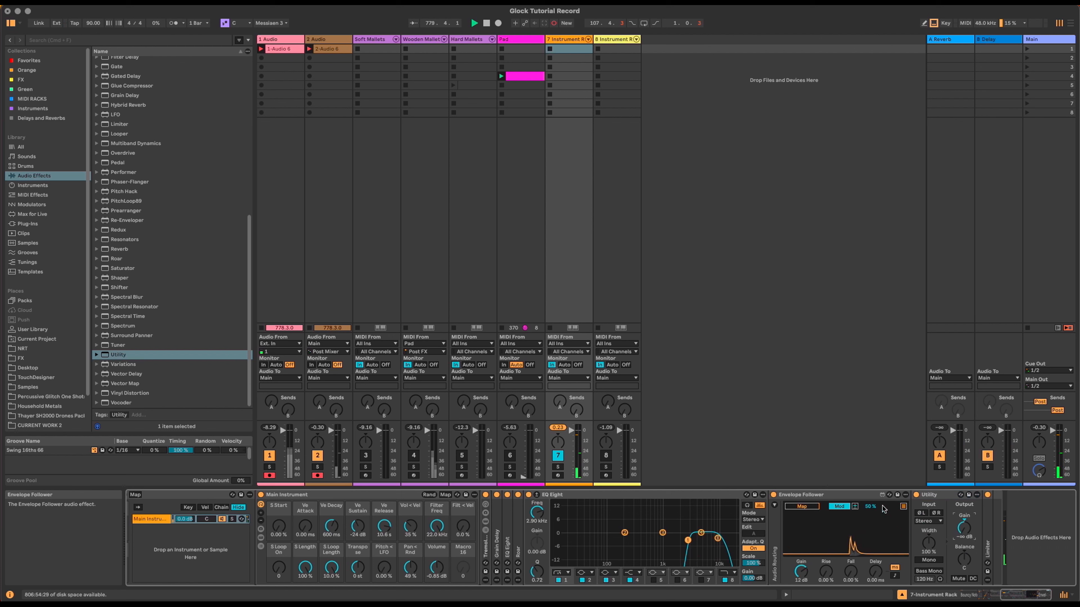
left_click(671, 498)
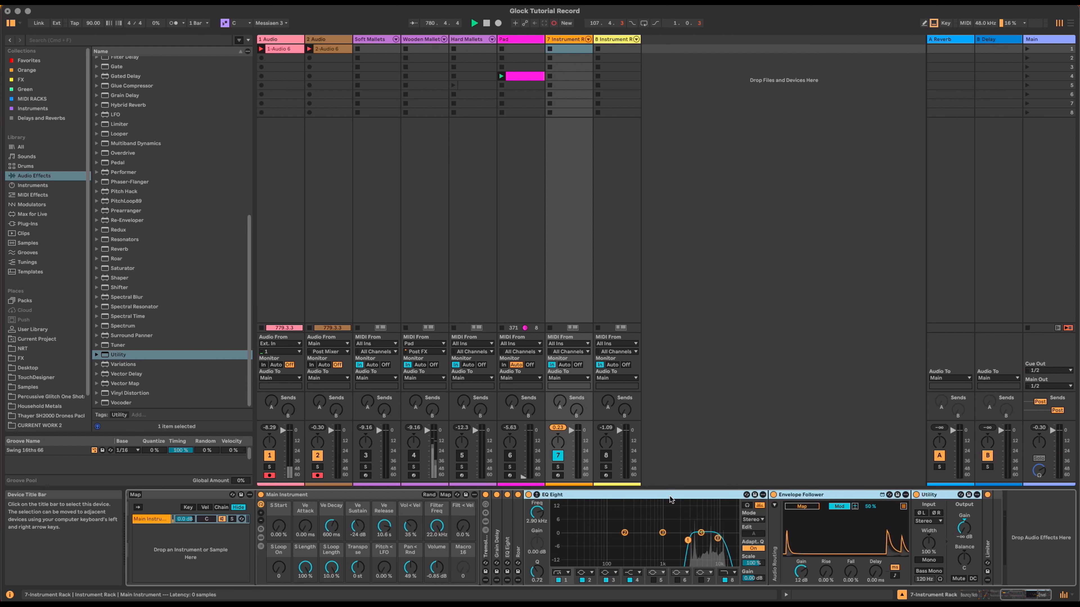
key("super+g")
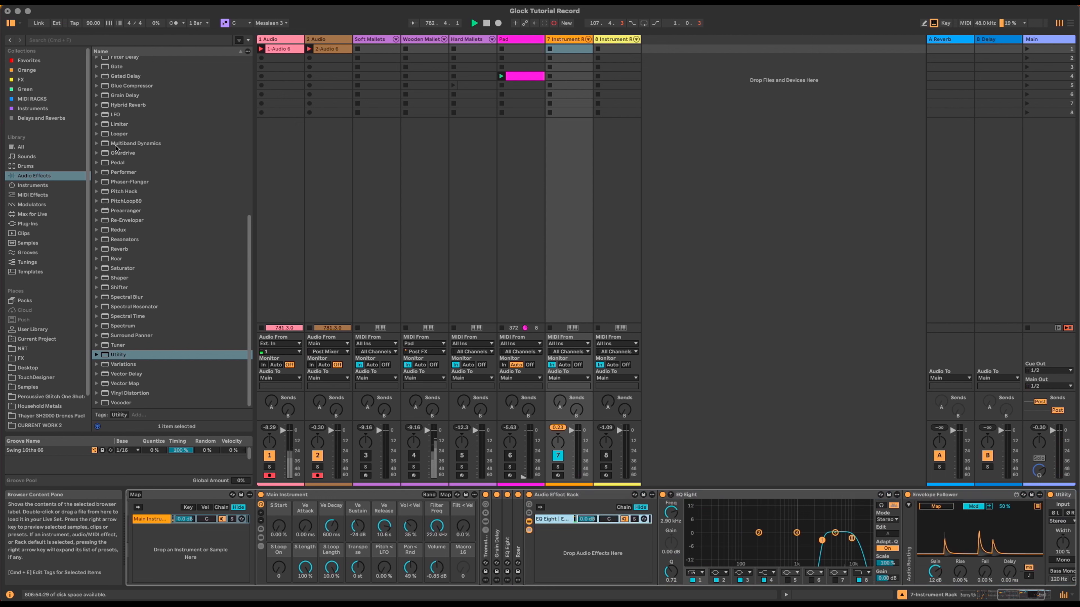
Step: Add a second EQ Eight as a parallel chain and raise its band 3 frequency
scroll(139, 266, "up", 4)
left_click_drag(120, 100, 570, 563)
left_click_drag(797, 533, 827, 533)
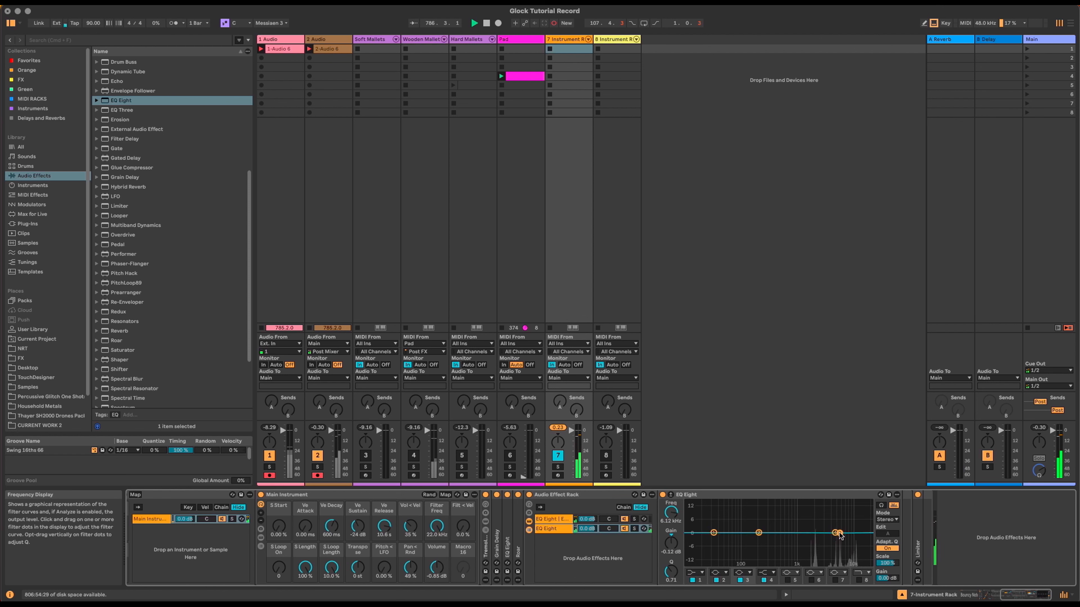
Step: Map the Envelope Follower to the second EQ Eight's band 3 gain at -40 %
left_click(578, 518)
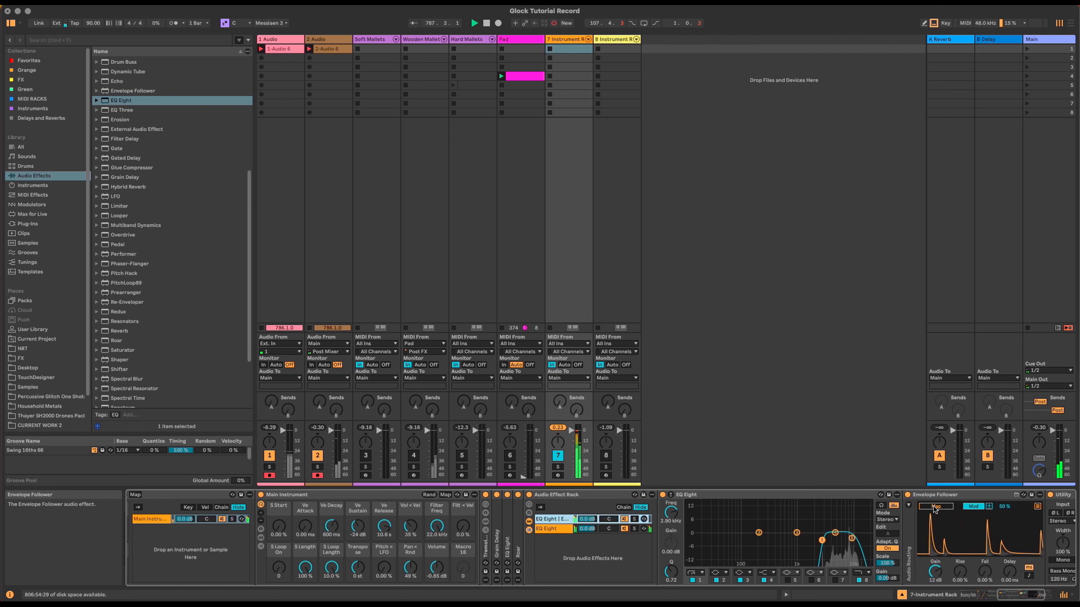
left_click(1005, 505)
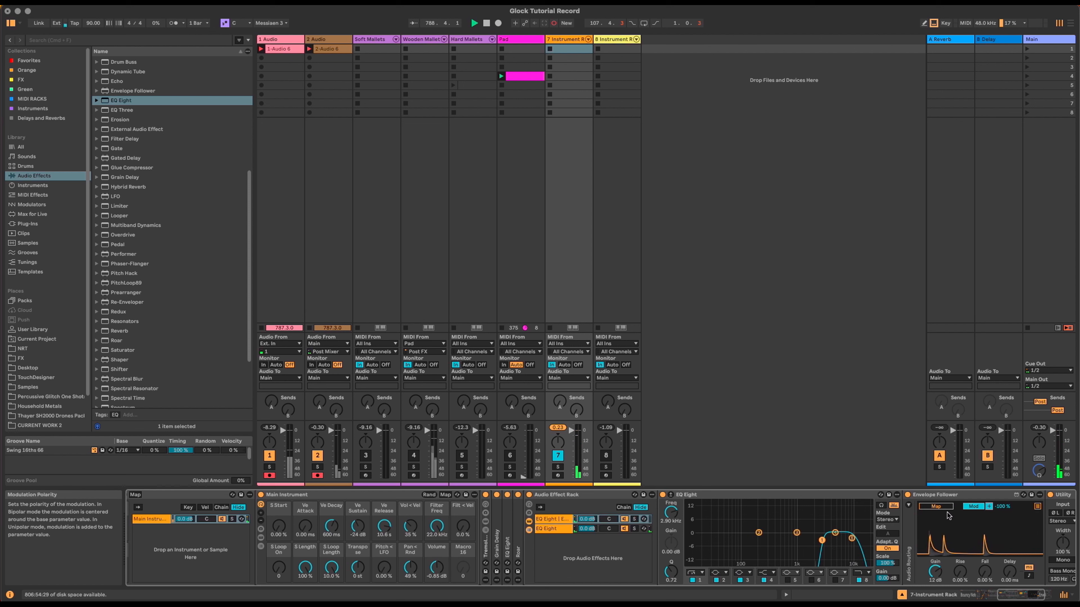
left_click(935, 506)
left_click(555, 531)
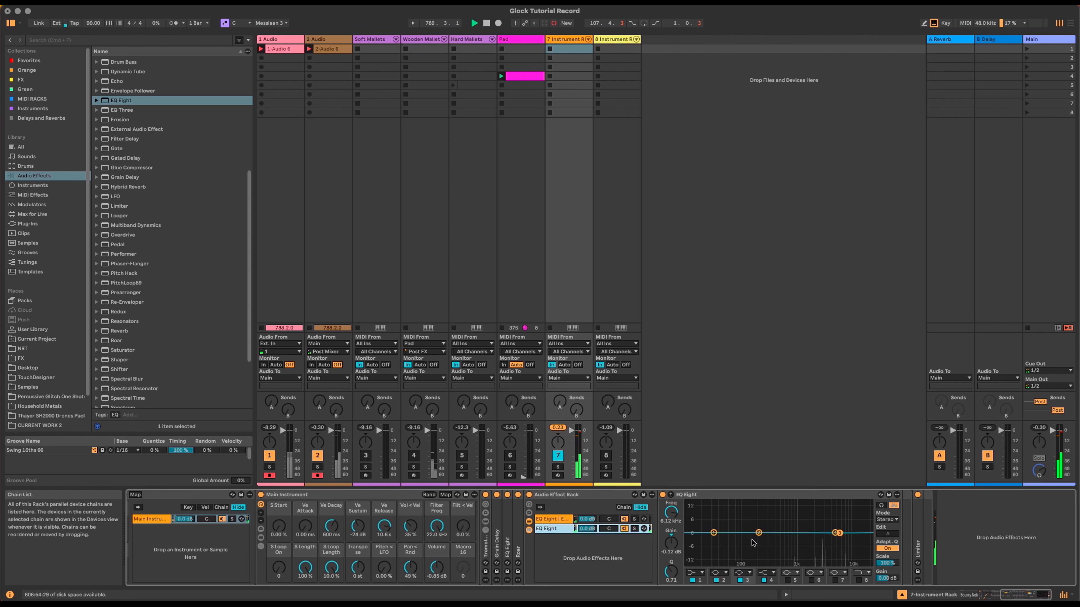
double_click(674, 544)
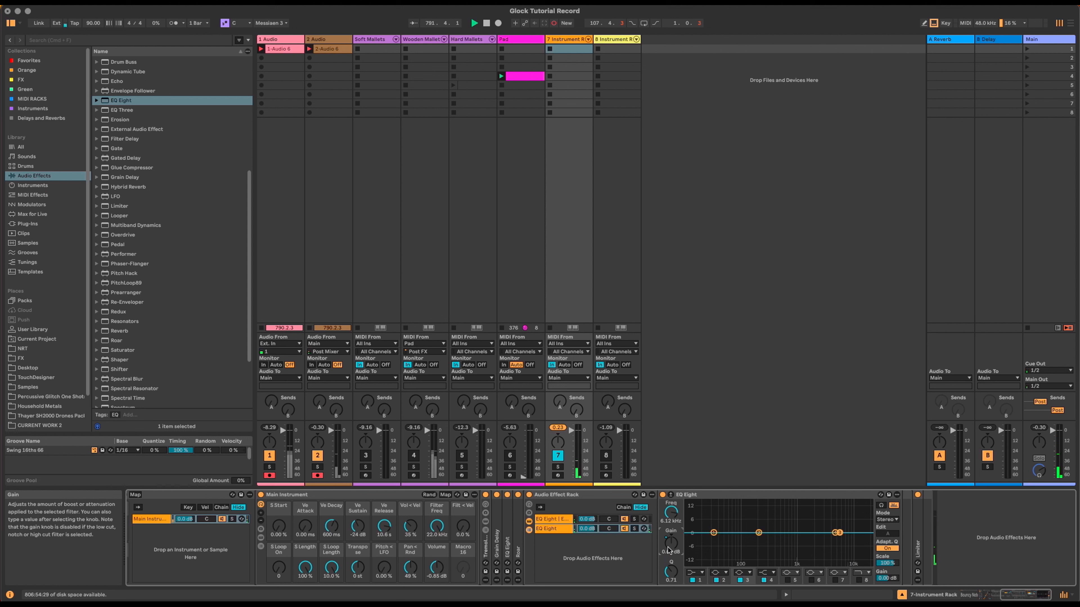
Step: Set the Envelope Follower fall to 16.5 % and rise to 7.09 %, then fold it and EQ Eight
left_click(553, 518)
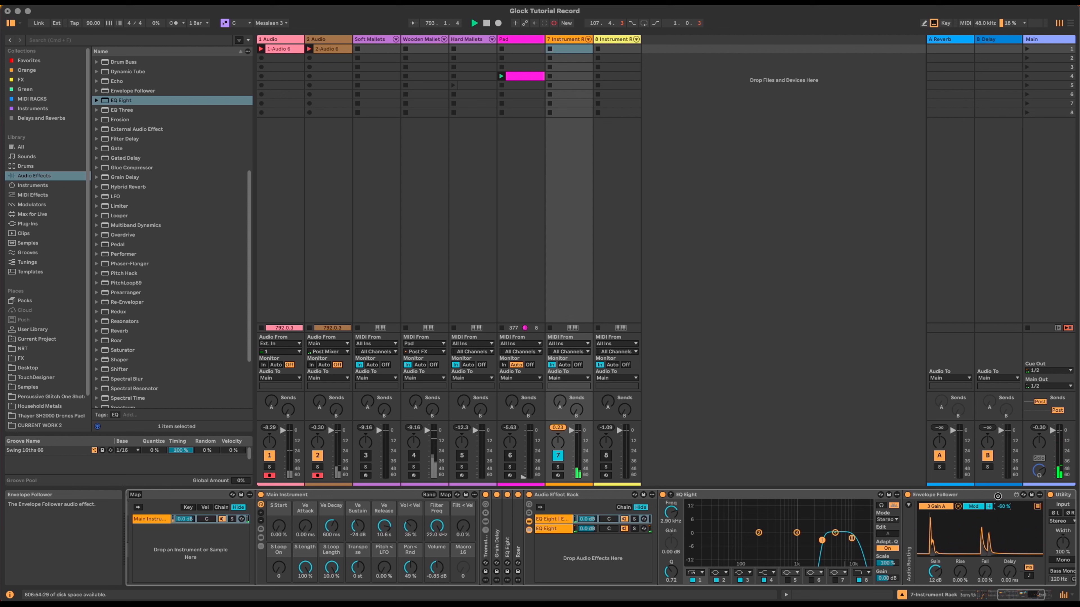
left_click_drag(984, 572, 982, 562)
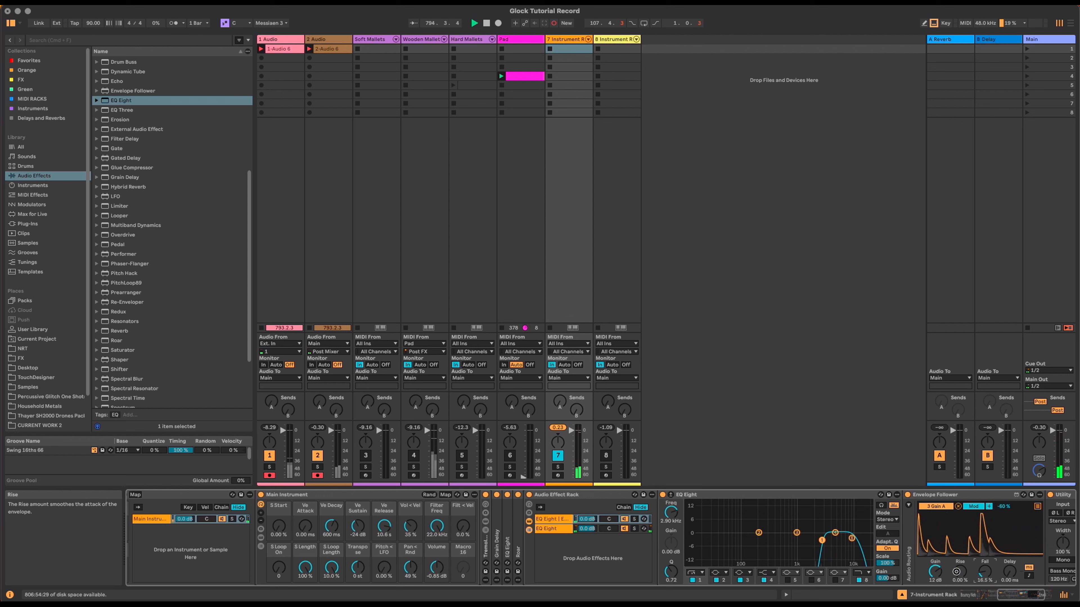
left_click_drag(957, 574, 957, 567)
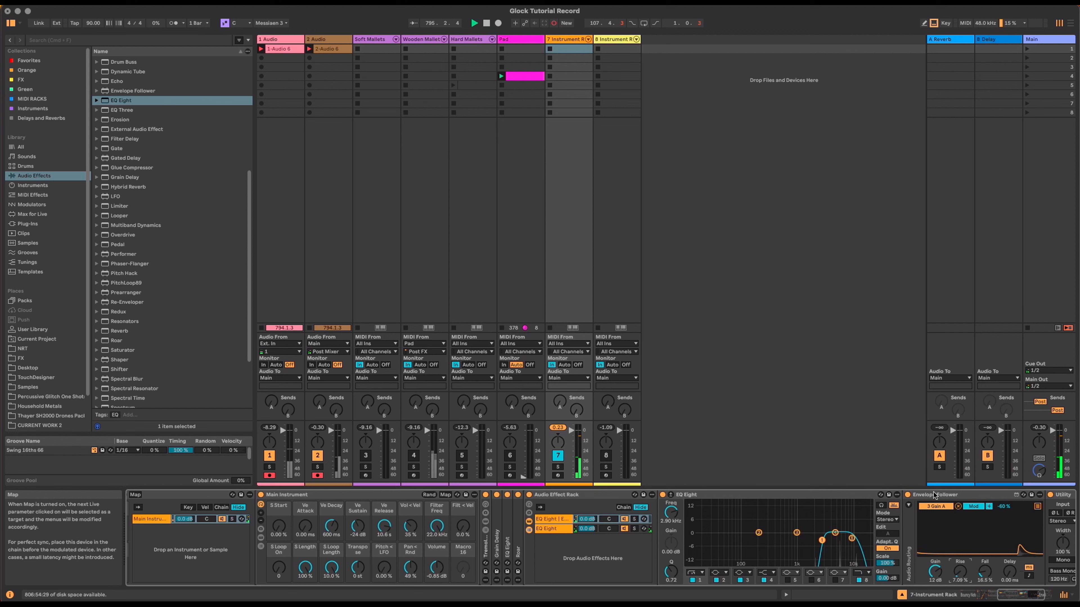
double_click(934, 495)
double_click(728, 495)
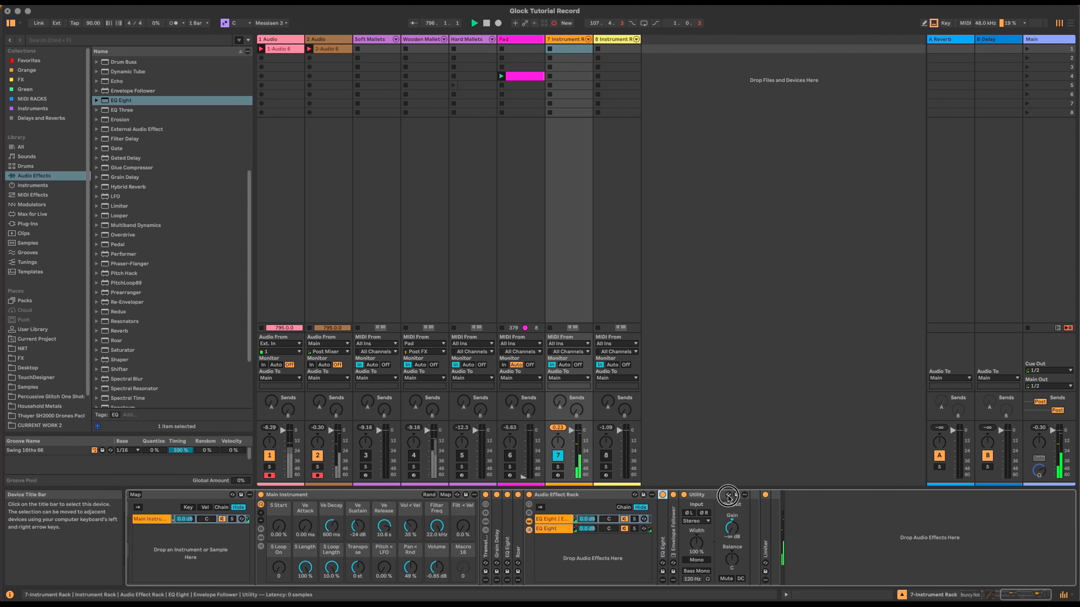
Step: Name the Audio Effect Rack 'Dynamic EQ' and its first chain 'Hi'
left_click(567, 496)
type("Dynamic EQ")
key("Return")
left_click(552, 520)
key("super+r")
type("Hi")
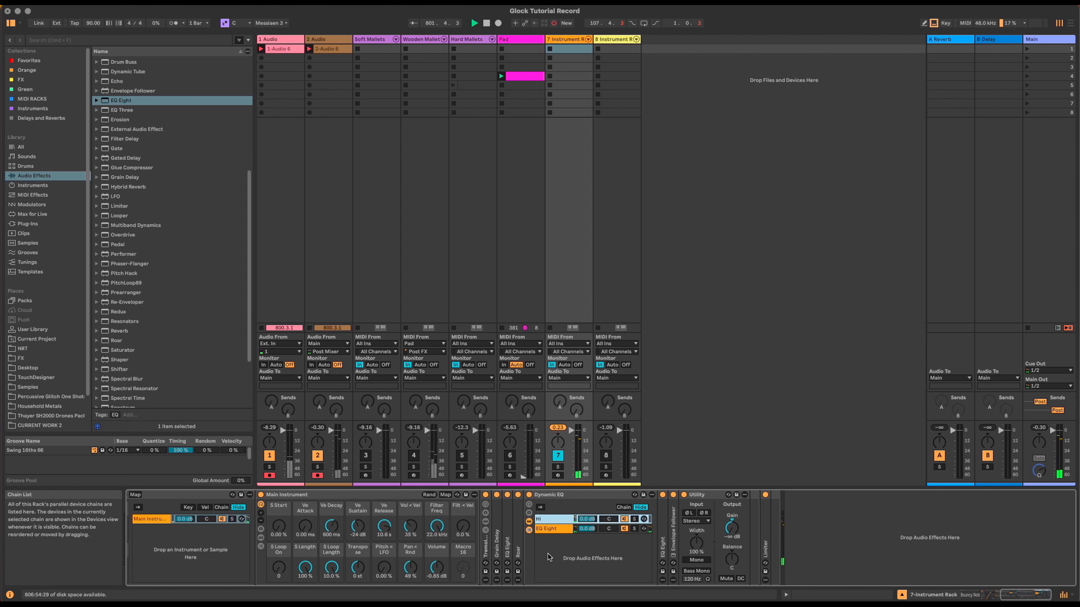
Step: Fold the EQ Eight chain's device and the Dynamic EQ rack
left_click(552, 529)
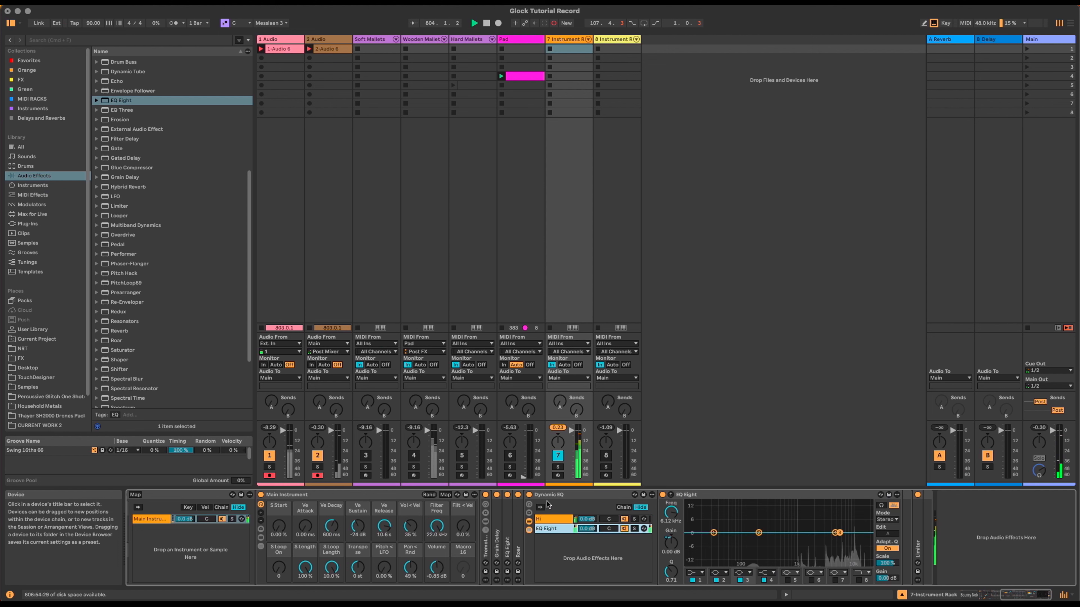
double_click(708, 494)
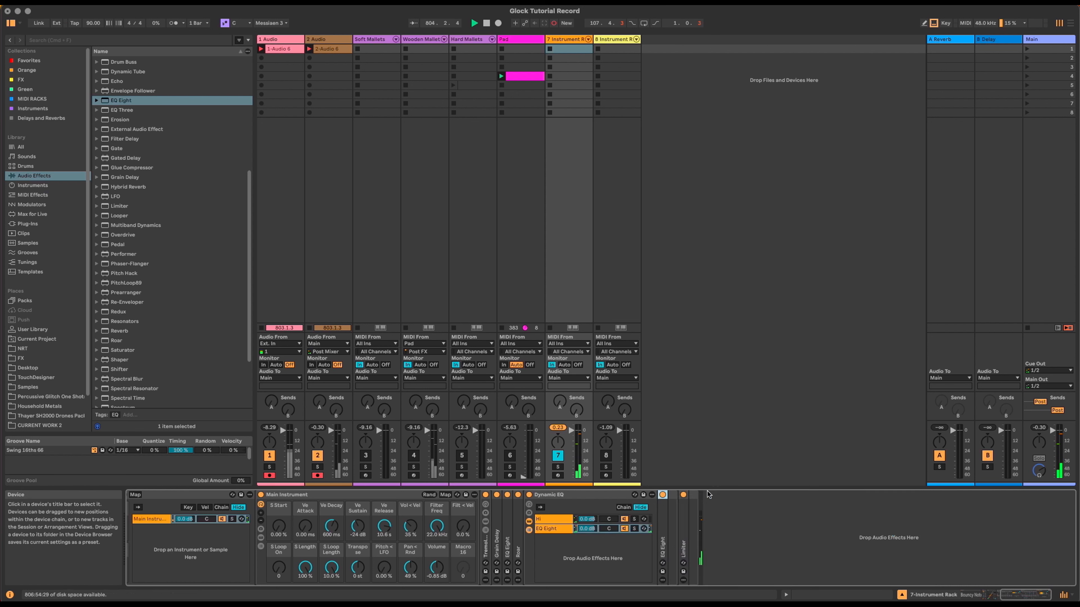
double_click(561, 495)
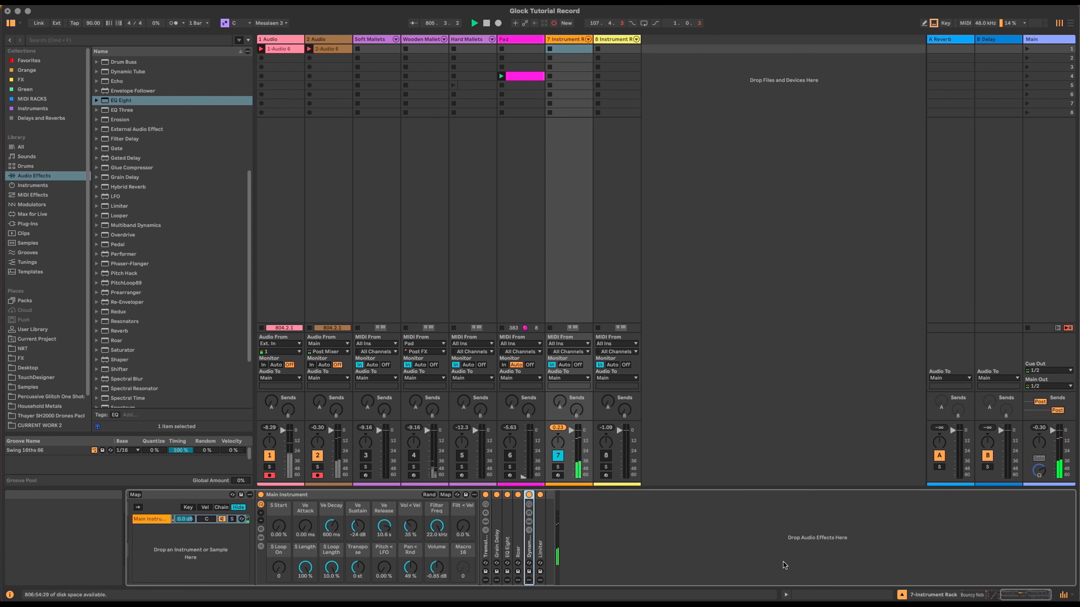
Step: Insert Spectral Time between Dynamic EQ and Limiter, with freezing retriggered on onsets
scroll(160, 350, "down", 2)
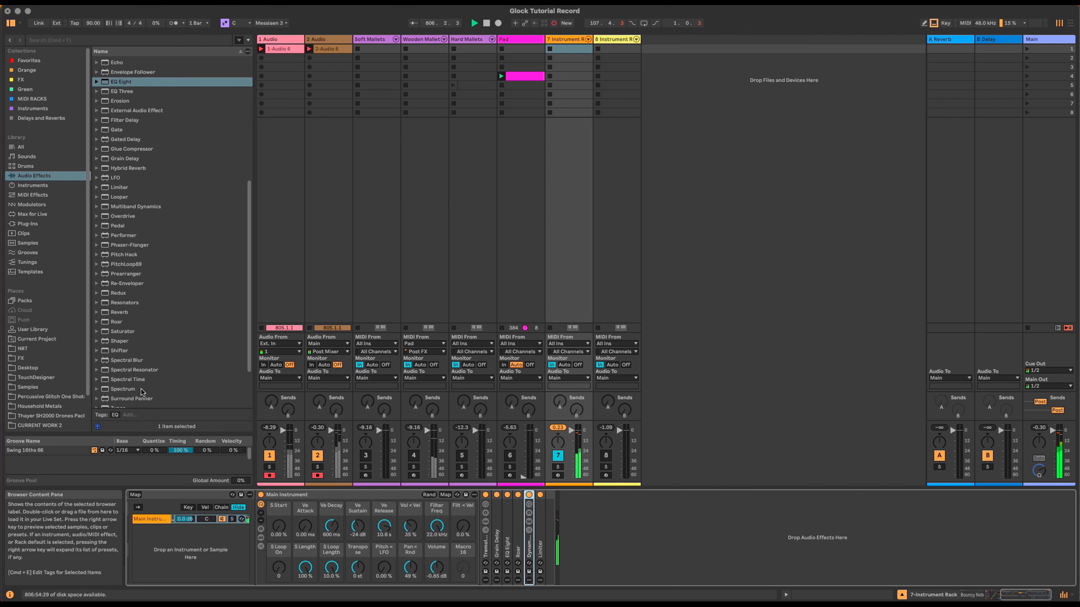
left_click(132, 380)
left_click_drag(132, 379, 533, 506)
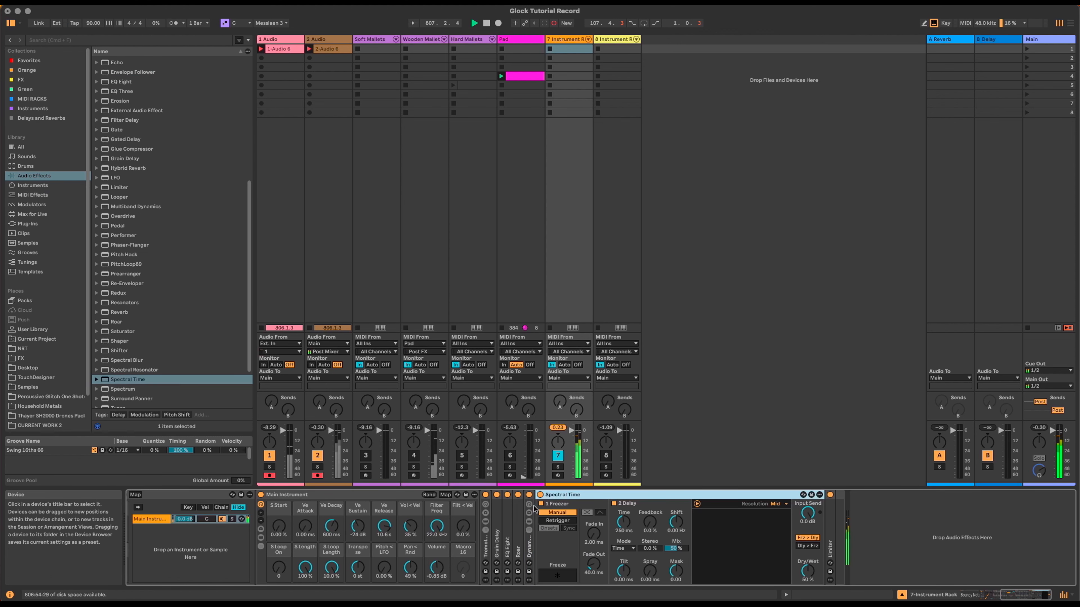
left_click(614, 505)
left_click(557, 521)
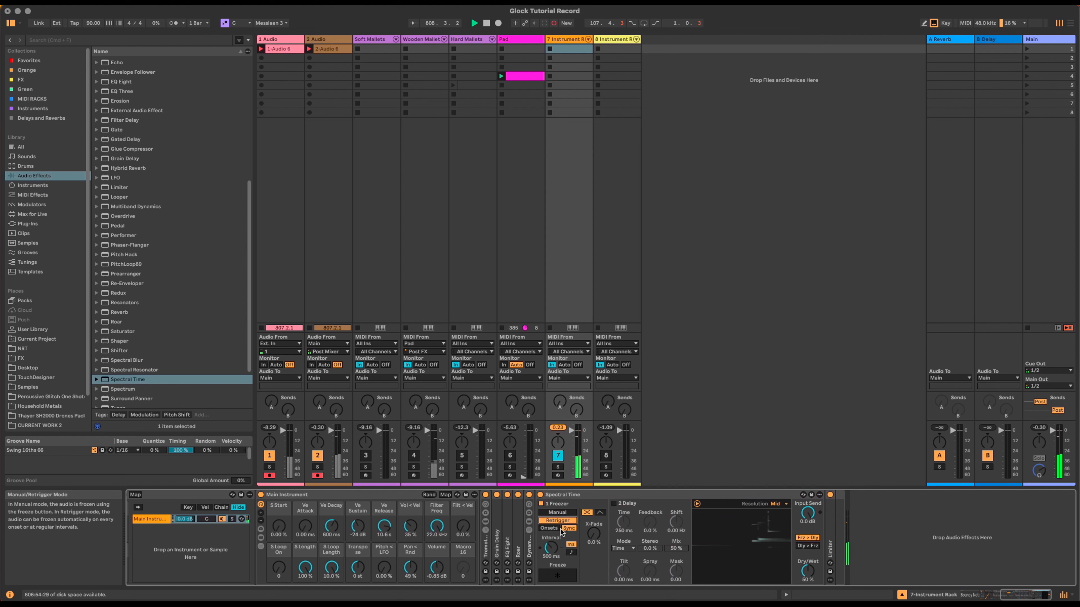
left_click(553, 529)
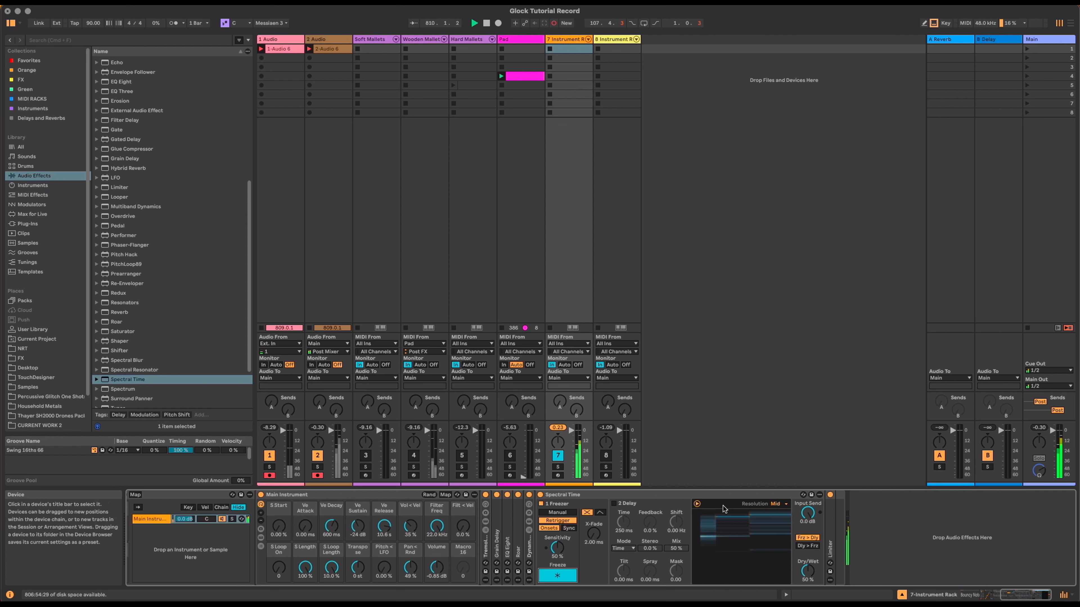
Step: Set Spectral Time's resolution to Ultra and map its dry/wet to macro 8
left_click(778, 505)
left_click(779, 535)
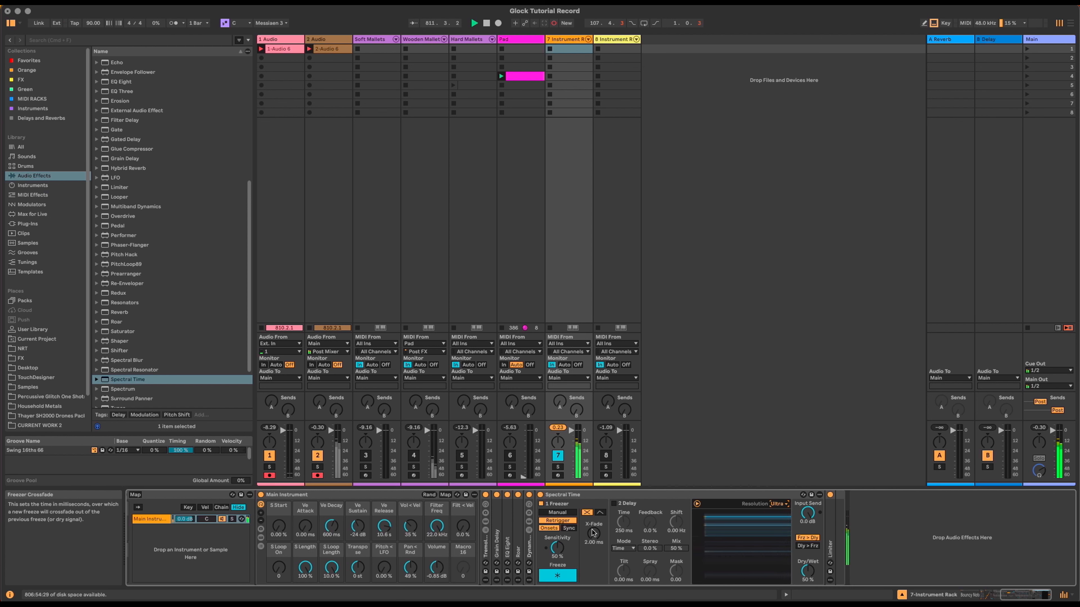
right_click(806, 571)
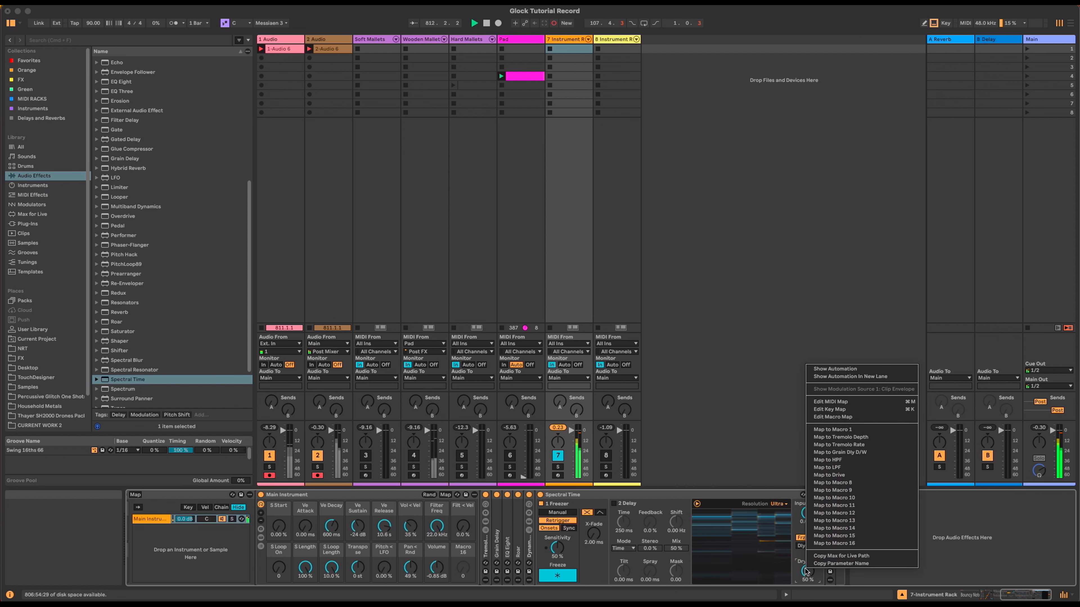
left_click(875, 486)
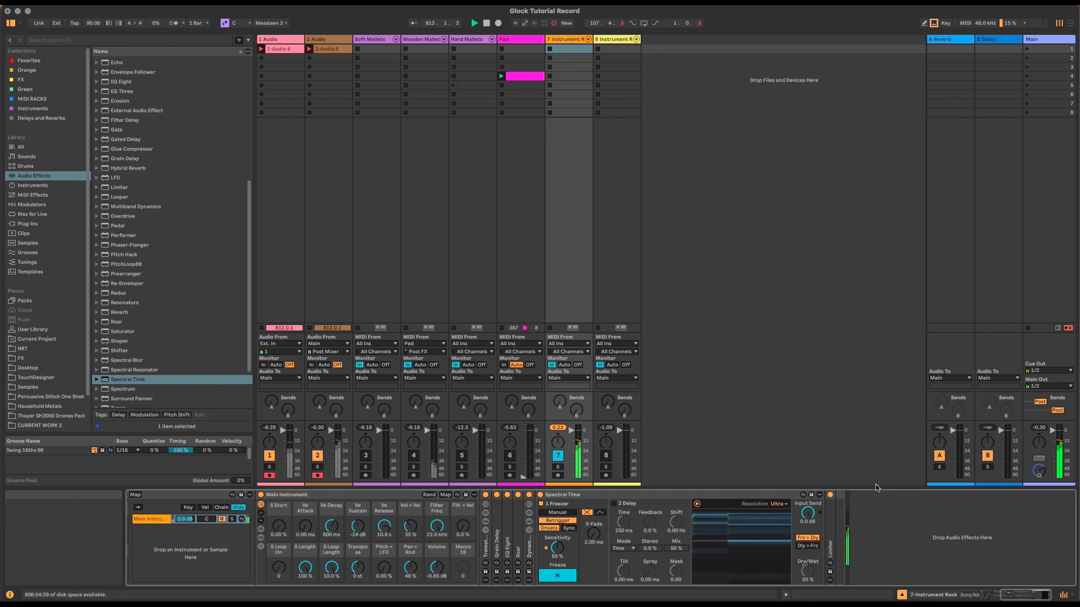
Step: Set Freeze D/W to 20%, move Tremolo after Spectral Time, and insert Reverb between them
left_click_drag(1015, 595, 987, 594)
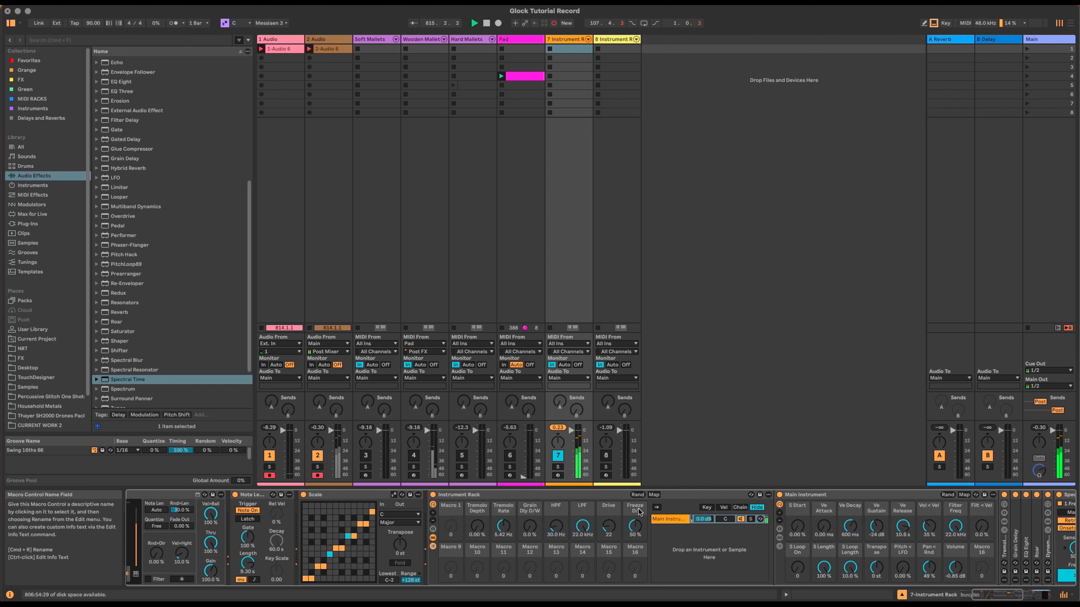
left_click_drag(634, 526, 634, 545)
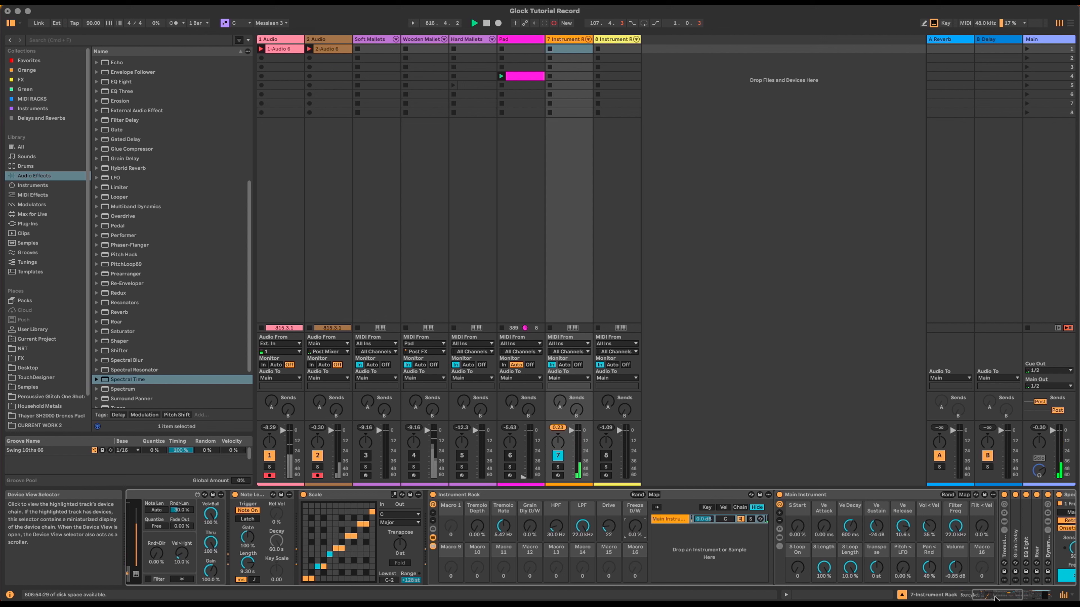
left_click_drag(1009, 596, 1037, 596)
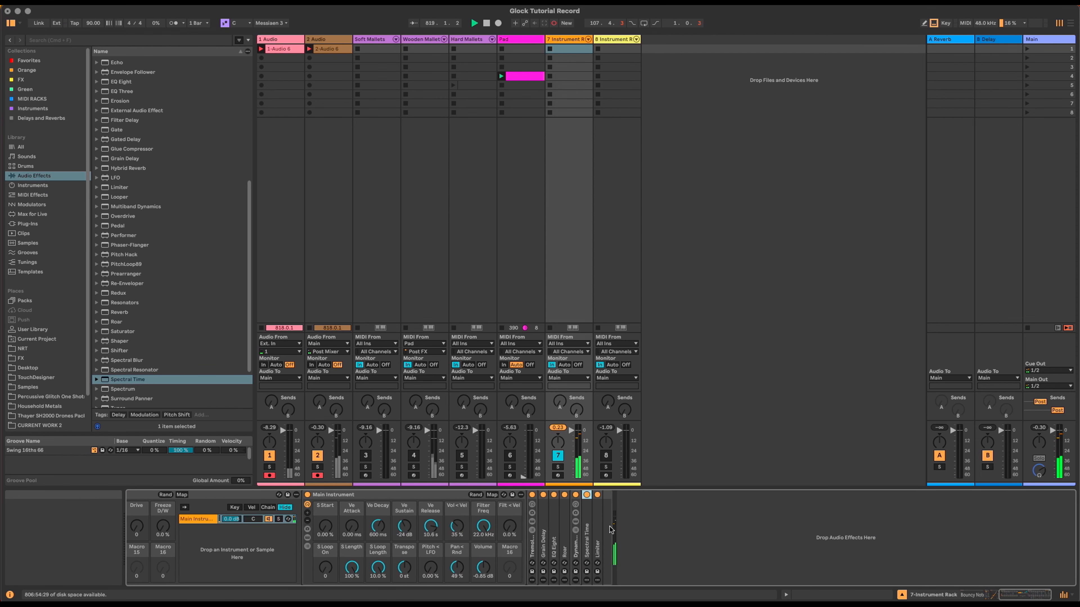
left_click_drag(531, 545, 590, 545)
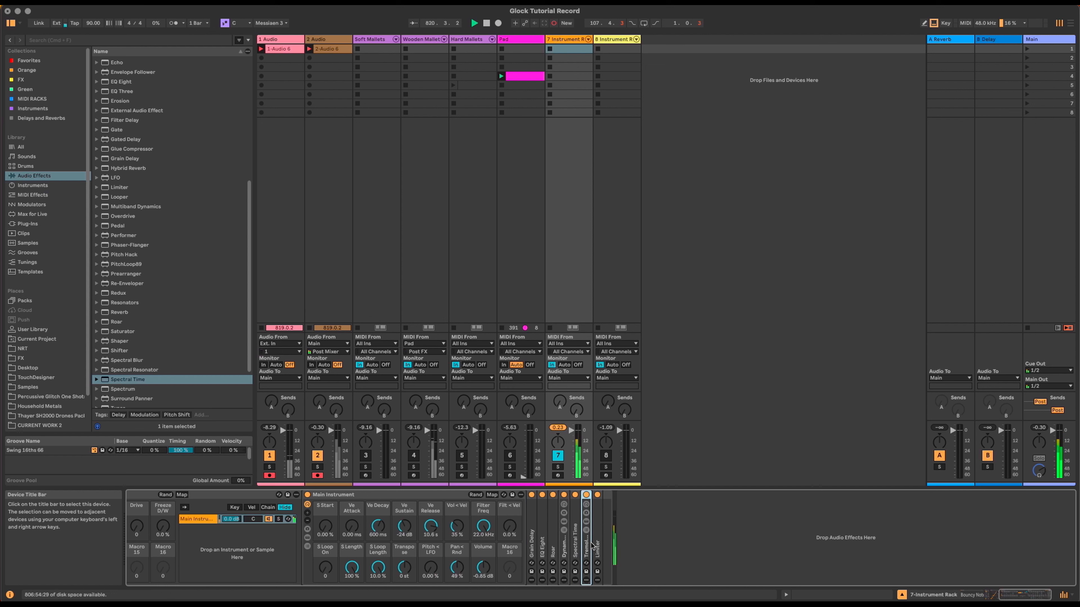
left_click_drag(119, 311, 579, 505)
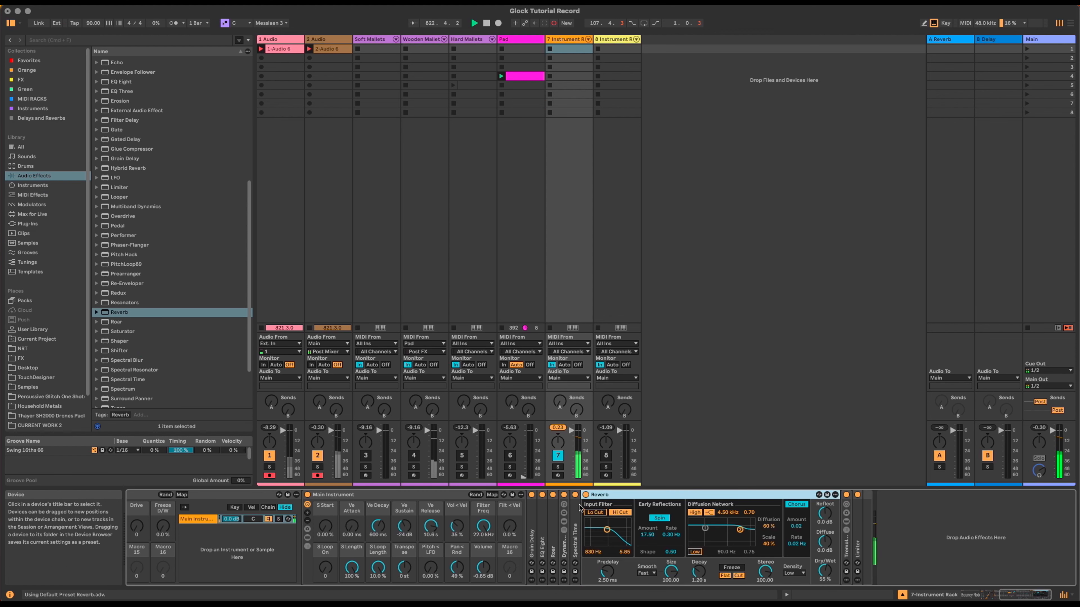
Step: Test Freeze D/W, set Tremolo Depth to 67.7 %, and return Freeze D/W to 0%
left_click_drag(1026, 597, 993, 596)
left_click_drag(838, 527, 838, 508)
left_click_drag(680, 527, 680, 485)
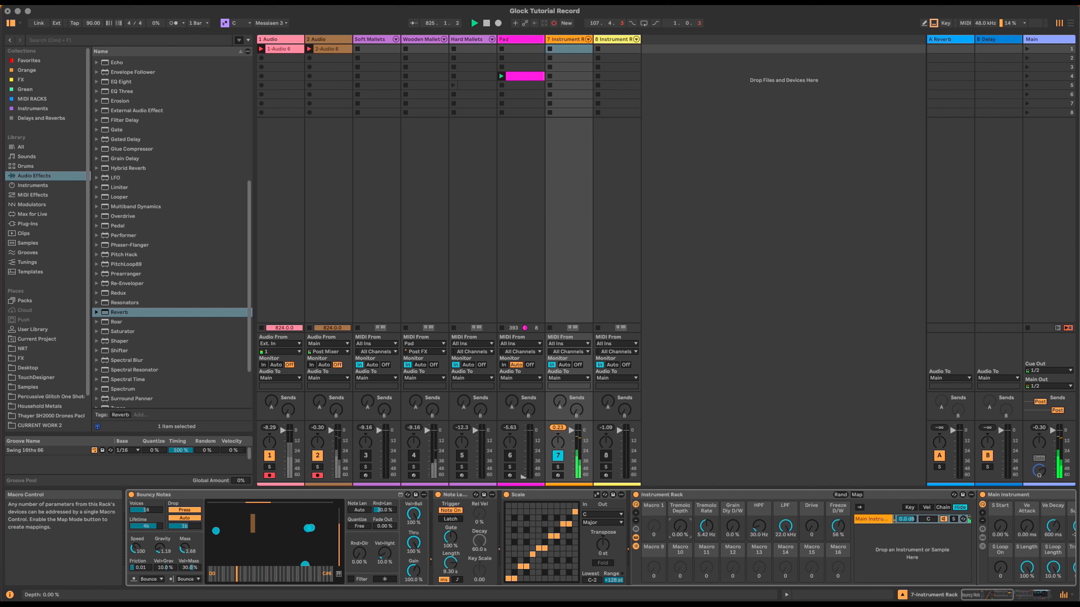
left_click_drag(838, 527, 838, 562)
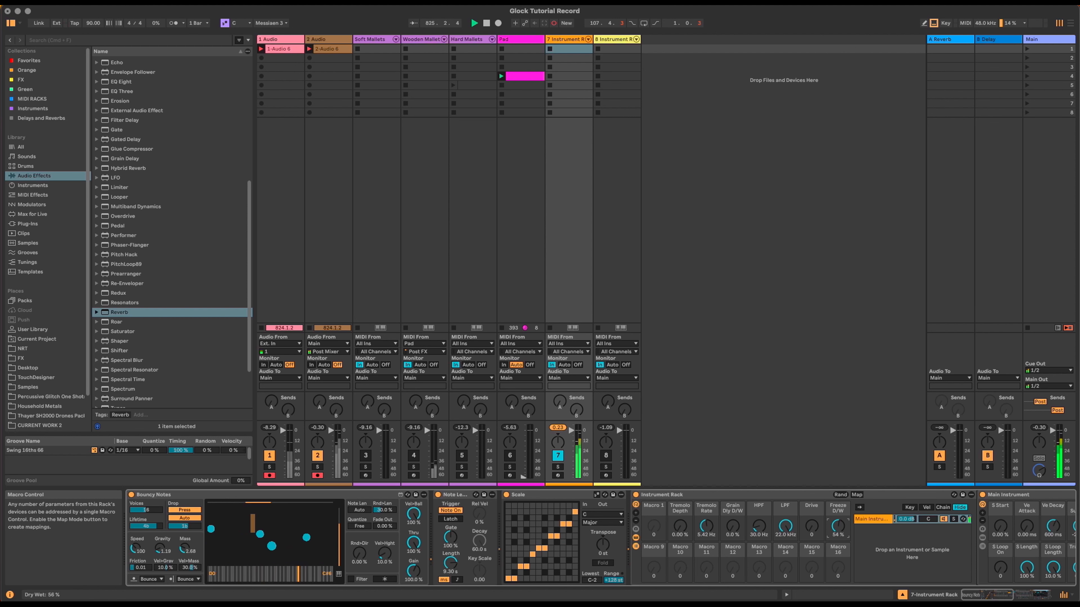
Step: Map Reverb's dry/wet to macro 9 and its decay to macro 10
left_click(1006, 595)
right_click(859, 572)
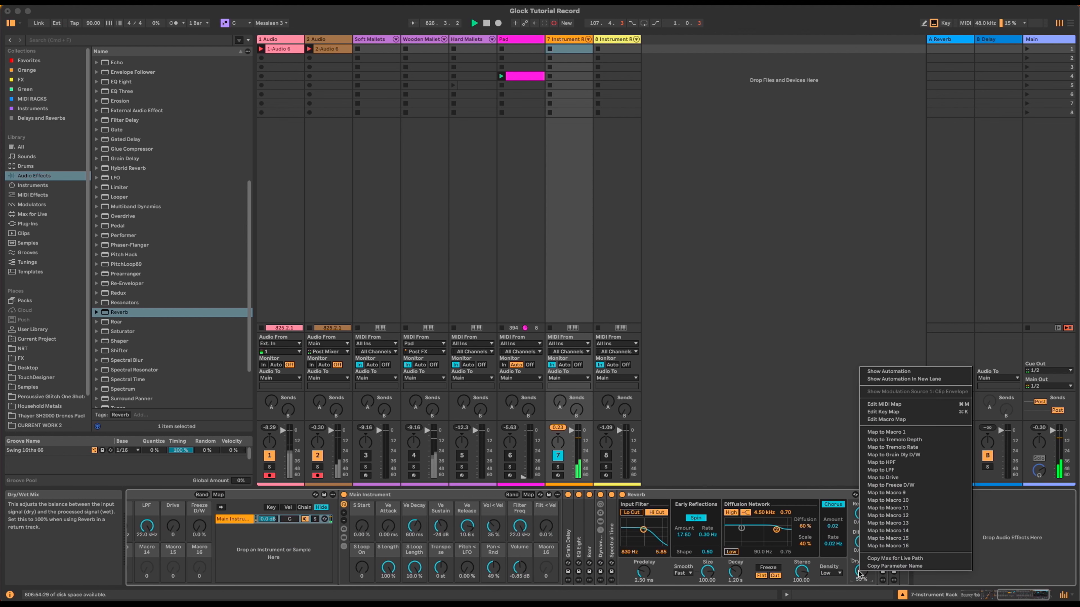
left_click(933, 494)
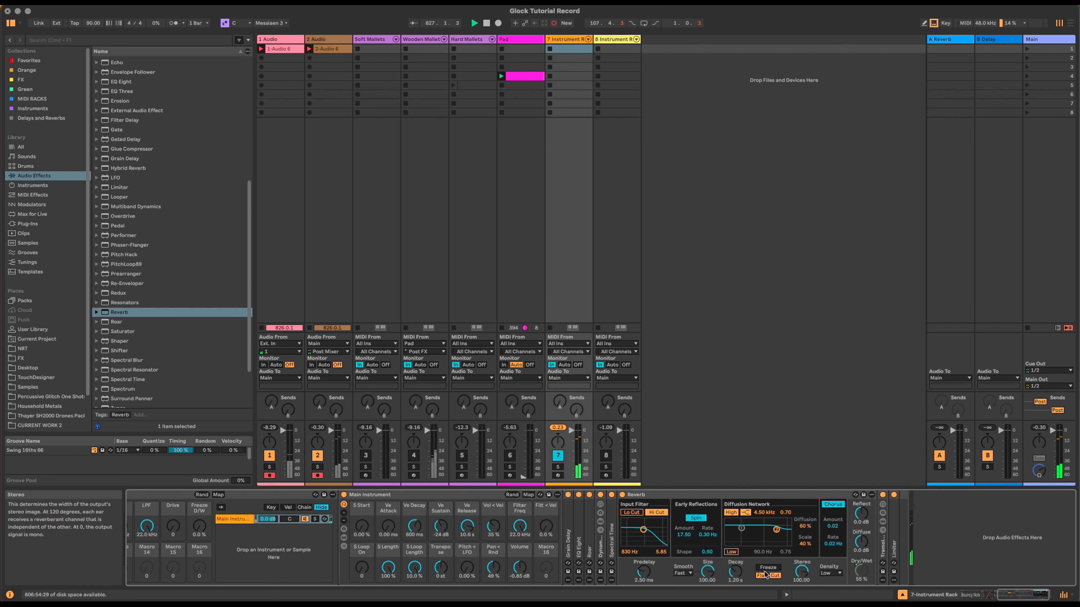
right_click(732, 572)
left_click(786, 495)
left_click_drag(1011, 595, 982, 594)
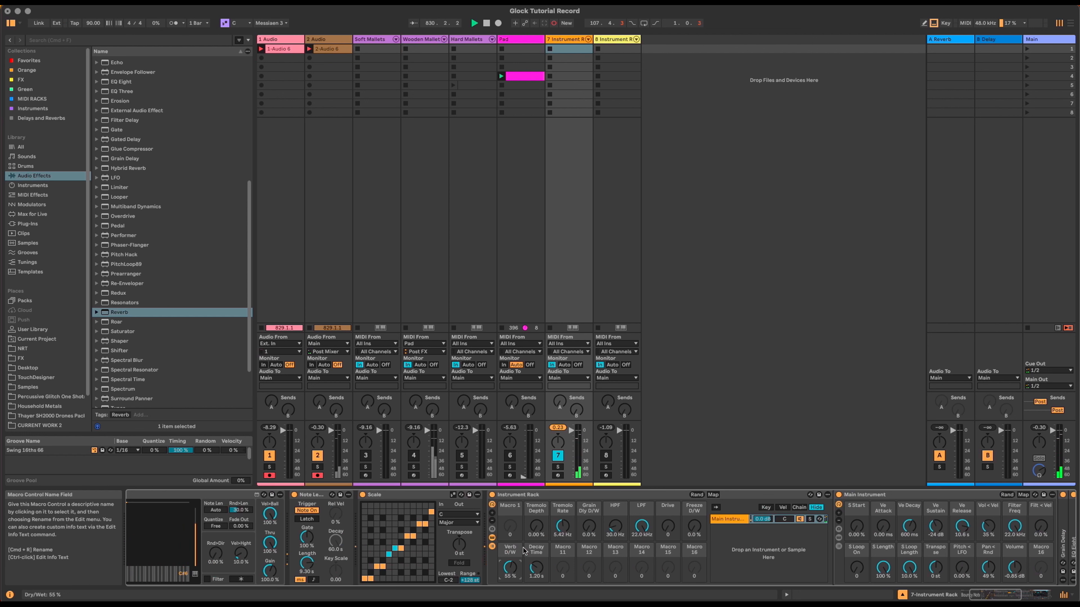
Step: Pick the Decay Time macro for renaming, then select the Instrument Rack and its Main Instrument chain
left_click(536, 552)
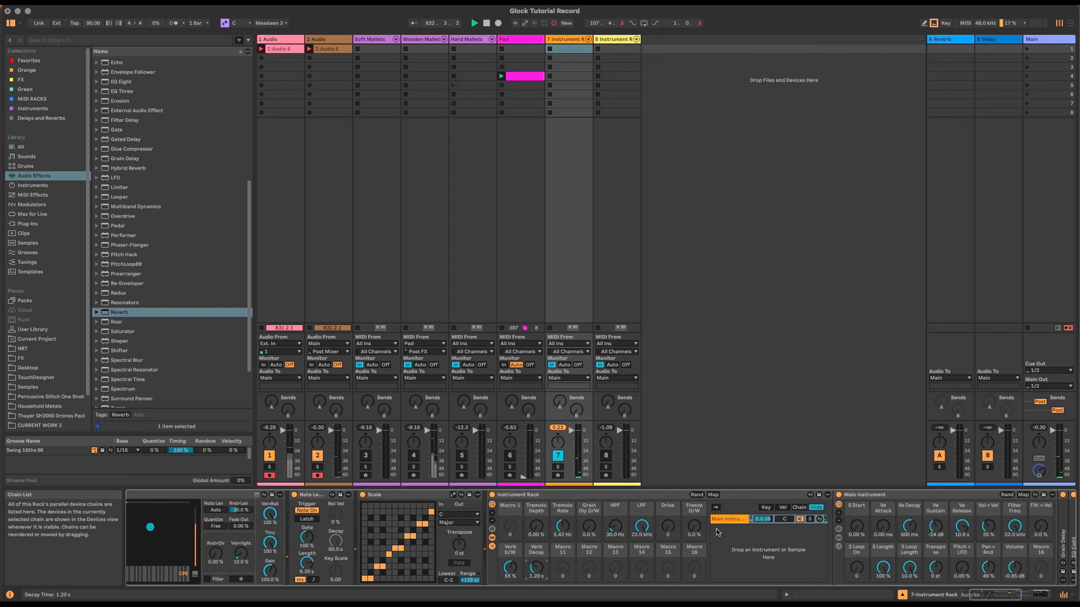
left_click(786, 493)
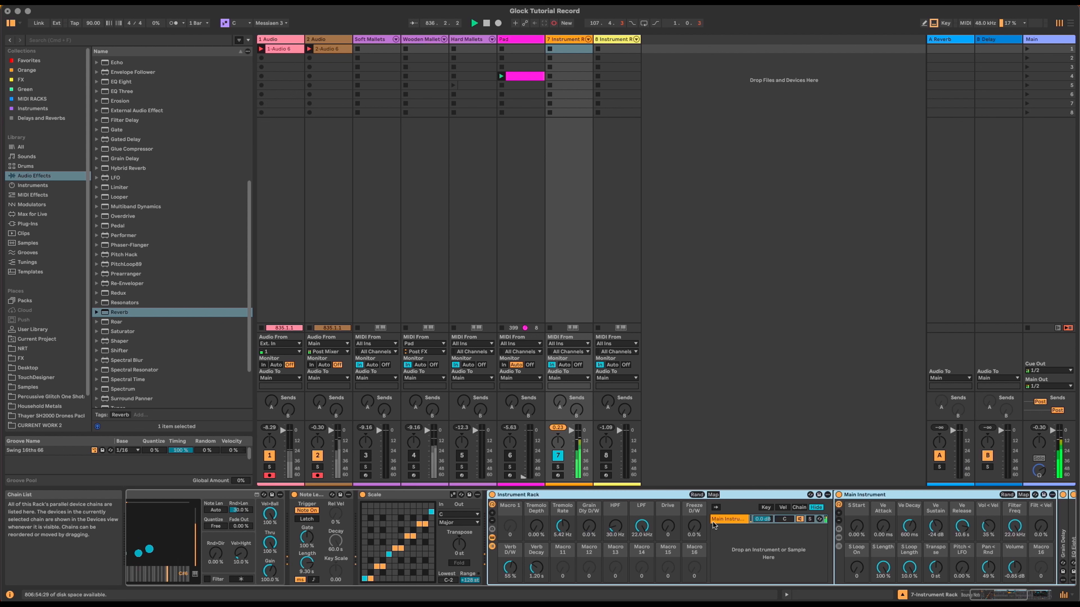
left_click(739, 546)
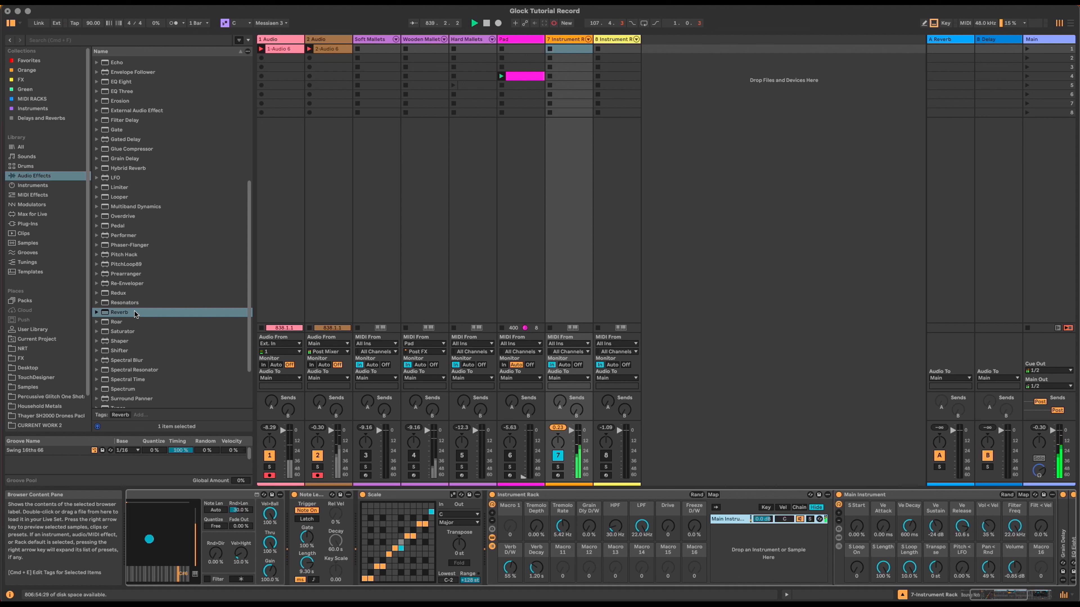
Step: Place the Humanizer preset from MIDI RACKS between the Instrument Rack and Main Instrument
left_click(41, 99)
left_click(130, 273)
left_click_drag(837, 506, 835, 505)
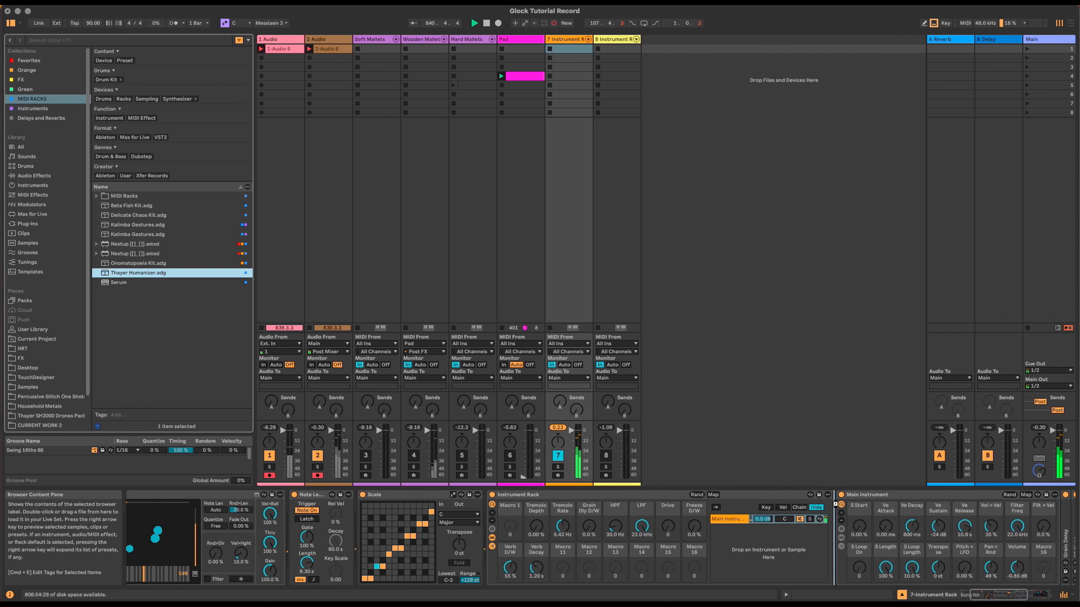
left_click_drag(835, 505, 835, 505)
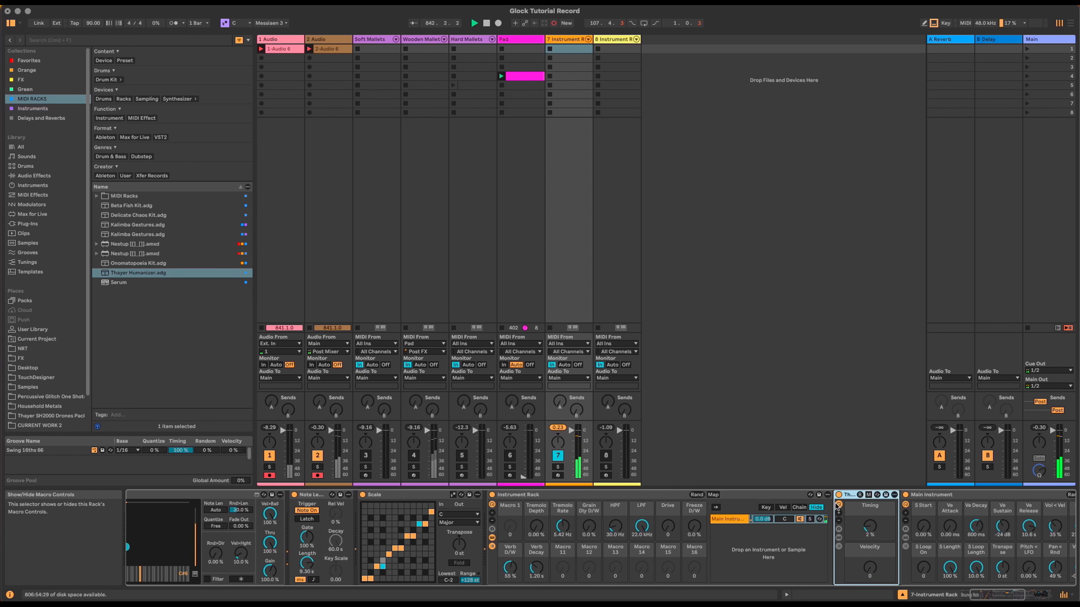
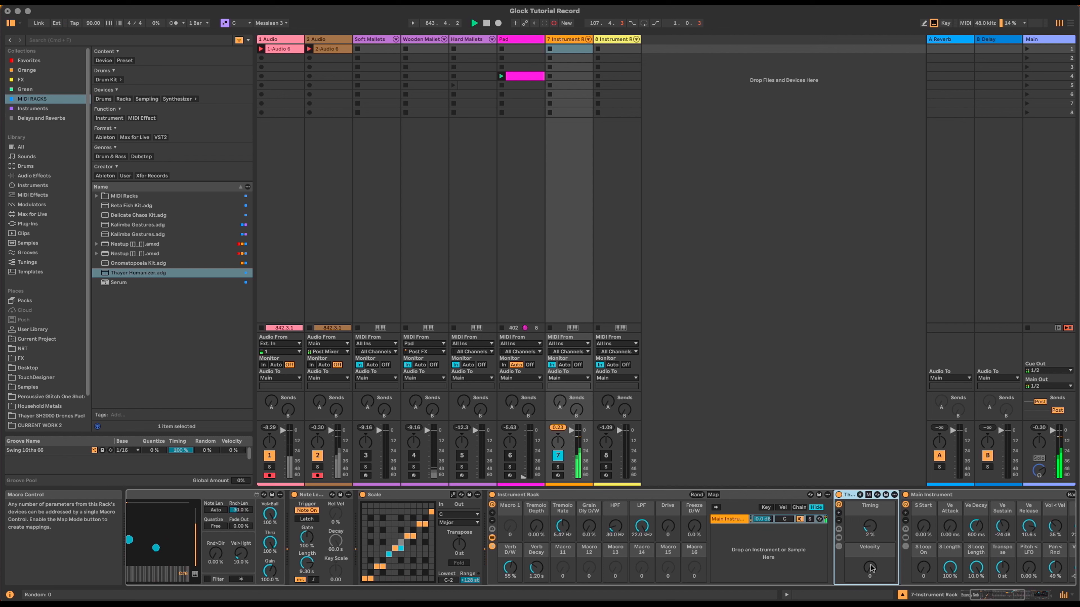
Step: Map the humanizer's Timing to Macro 11 and Velocity to Macro 12
left_click(872, 528)
right_click(871, 527)
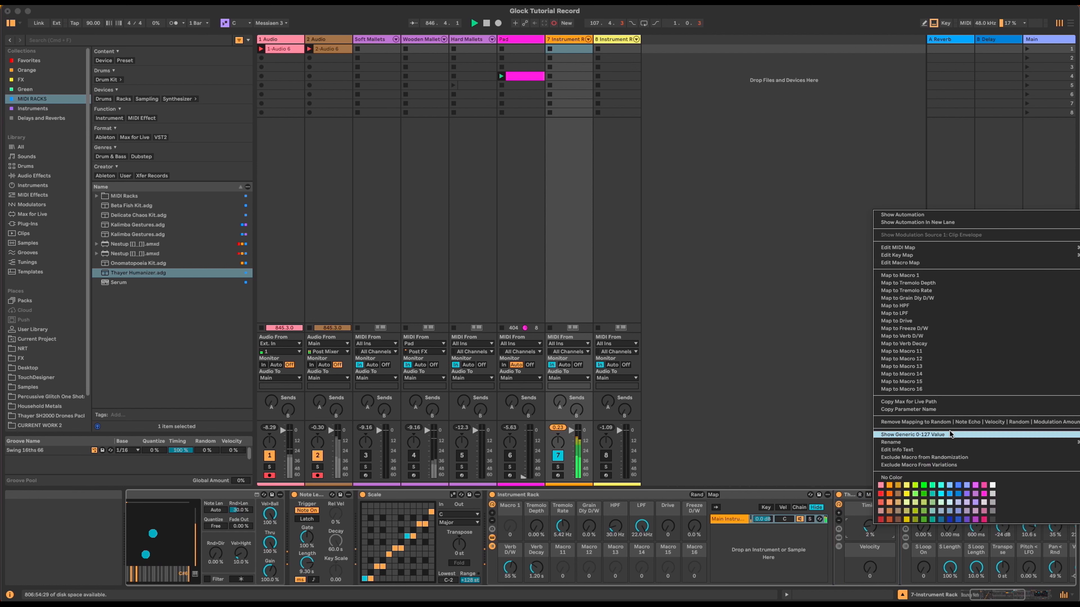
left_click(948, 353)
right_click(869, 563)
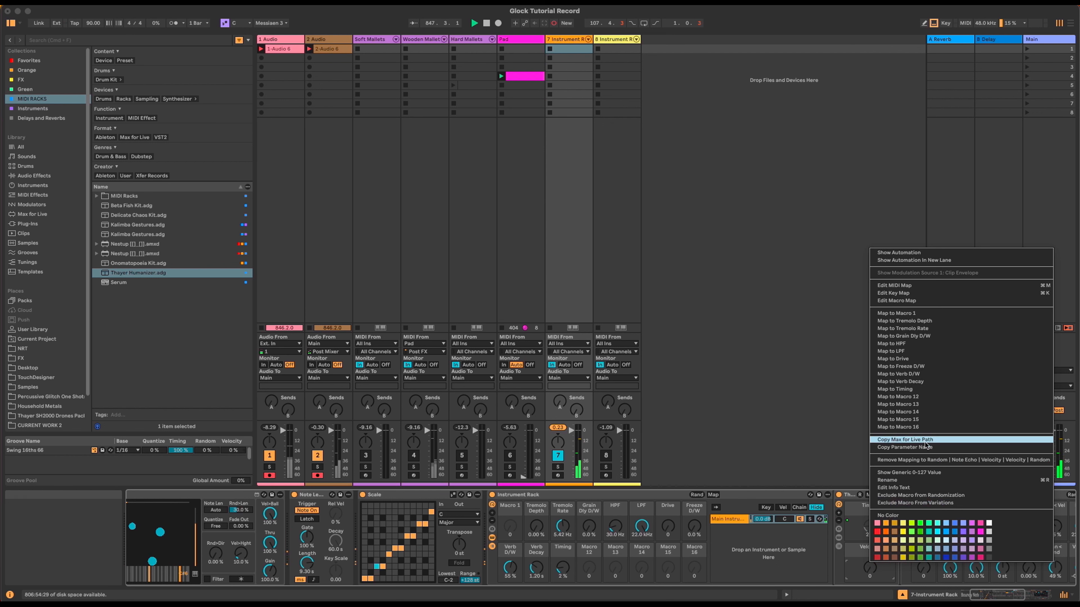
left_click(929, 402)
Step: Rename the two new macros 'Human Timing' and 'Human Velocity'
left_click(560, 551)
key("super+r")
type("H")
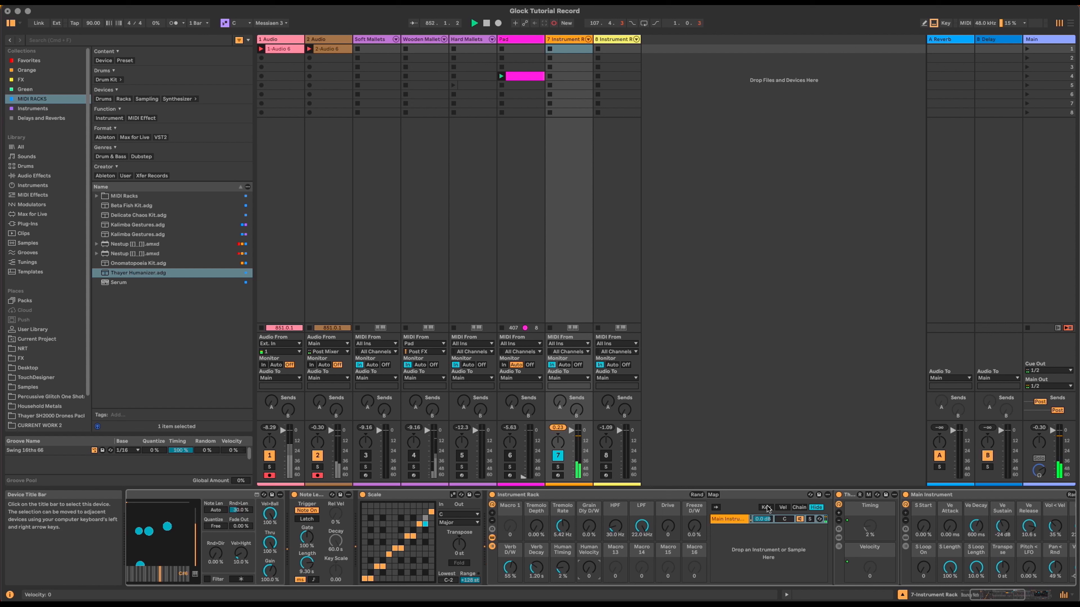
left_click_drag(1006, 595, 1034, 594)
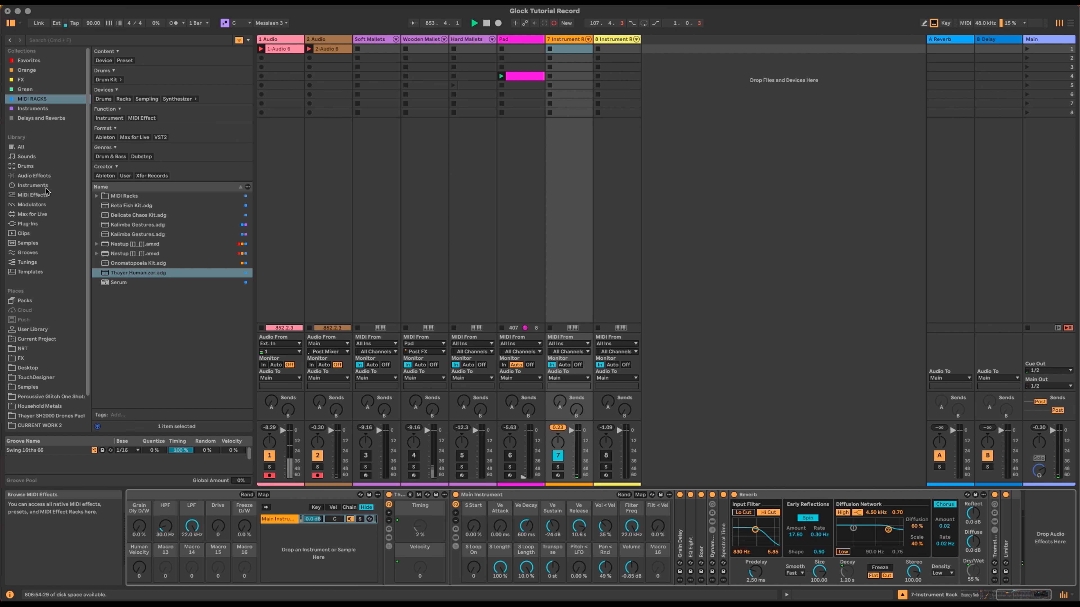
Step: Insert Pitch Hack between Tremolo and Limiter, audition Recycle and Reverse, then reset Reverse to 0%
left_click(43, 176)
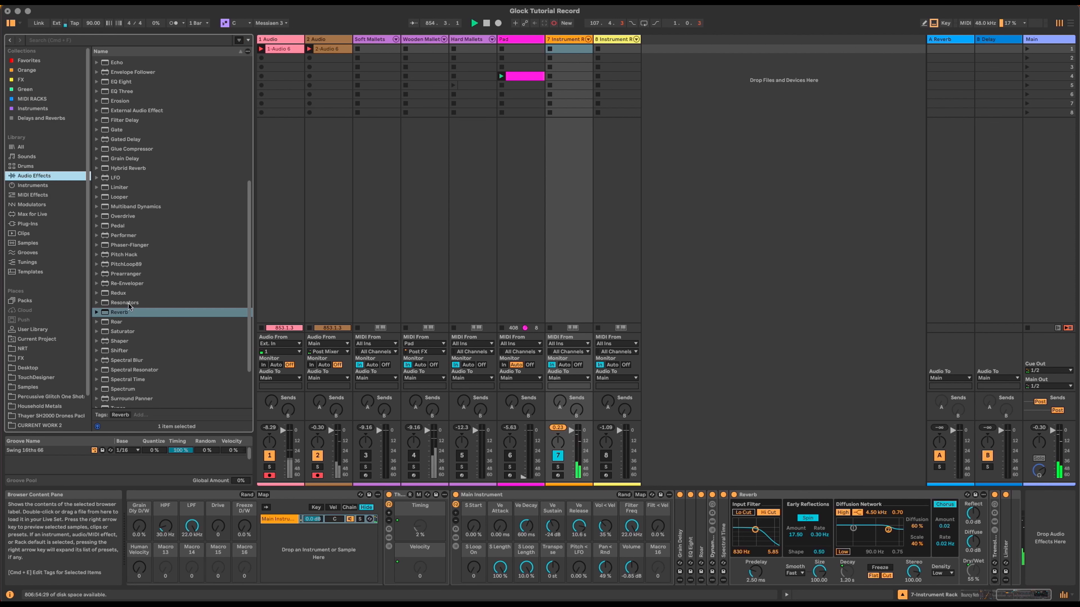
left_click(120, 258)
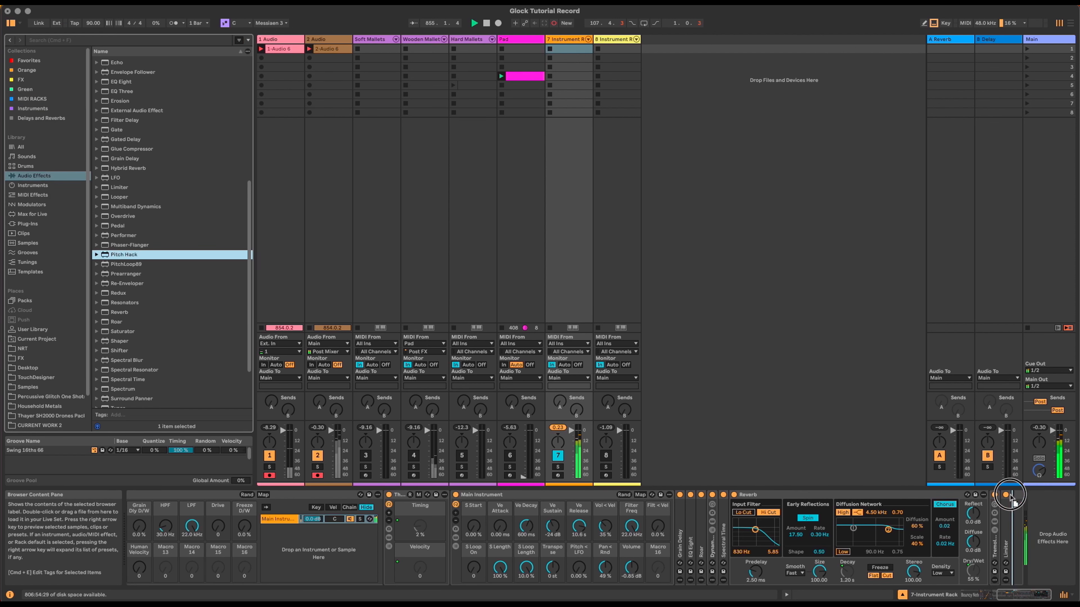
left_click_drag(1004, 519, 1002, 516)
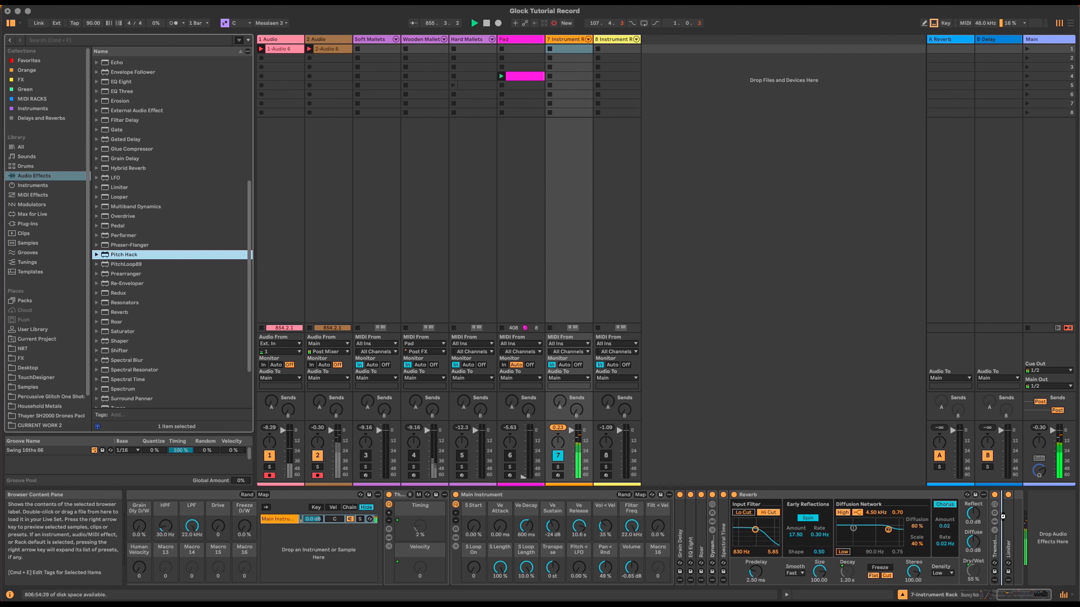
left_click_drag(1049, 593, 977, 482)
left_click_drag(955, 570, 956, 593)
left_click_drag(956, 543, 944, 476)
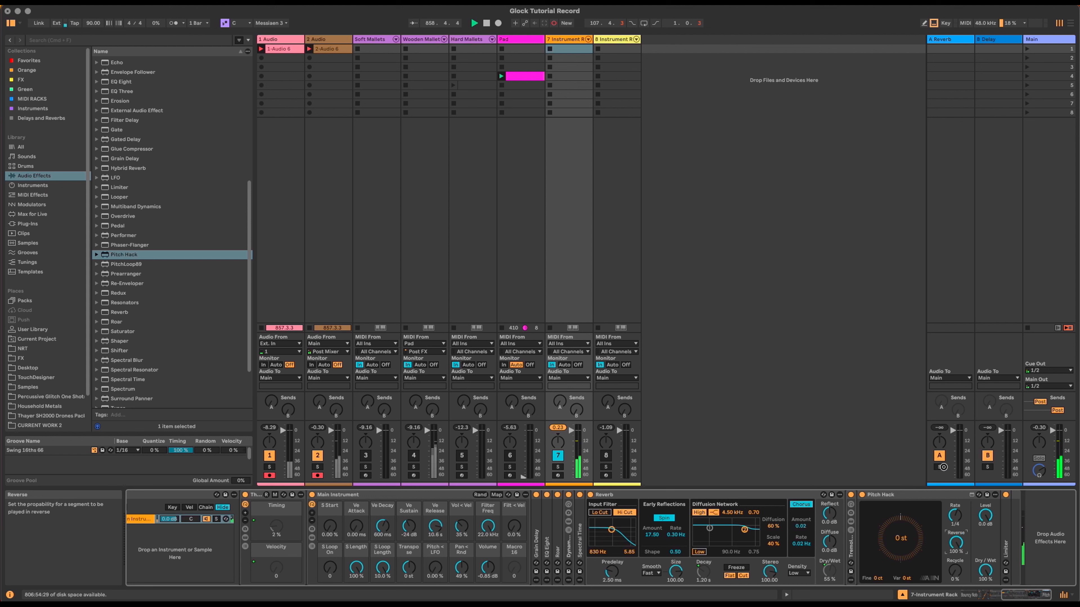
left_click_drag(951, 517, 962, 514)
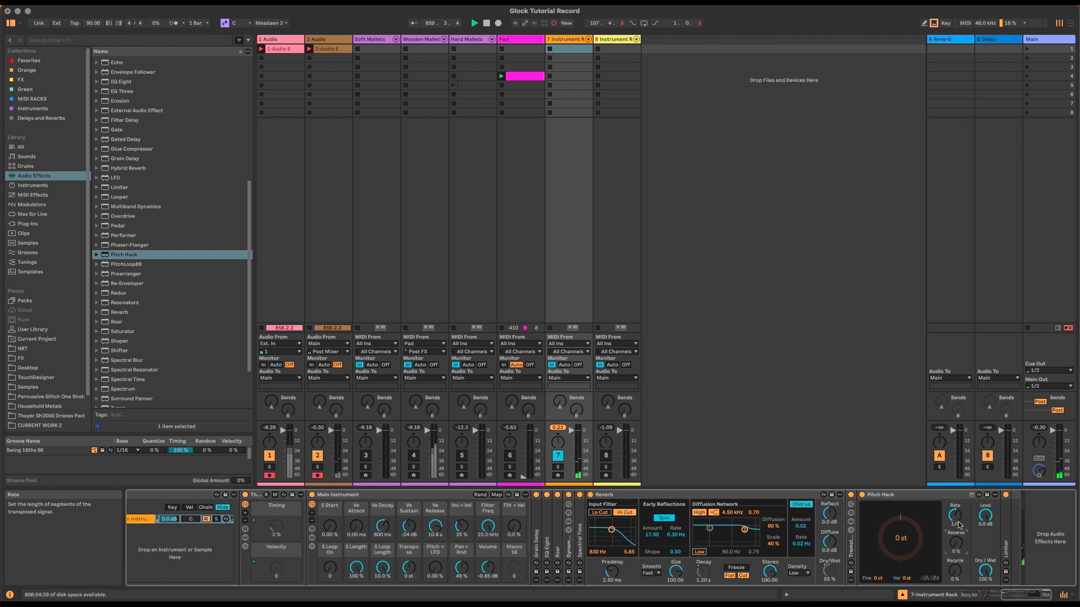
Step: Map Pitch Hack's Dry/Wet, Reverse and Rate to Macros 13, 14 and 15
right_click(984, 569)
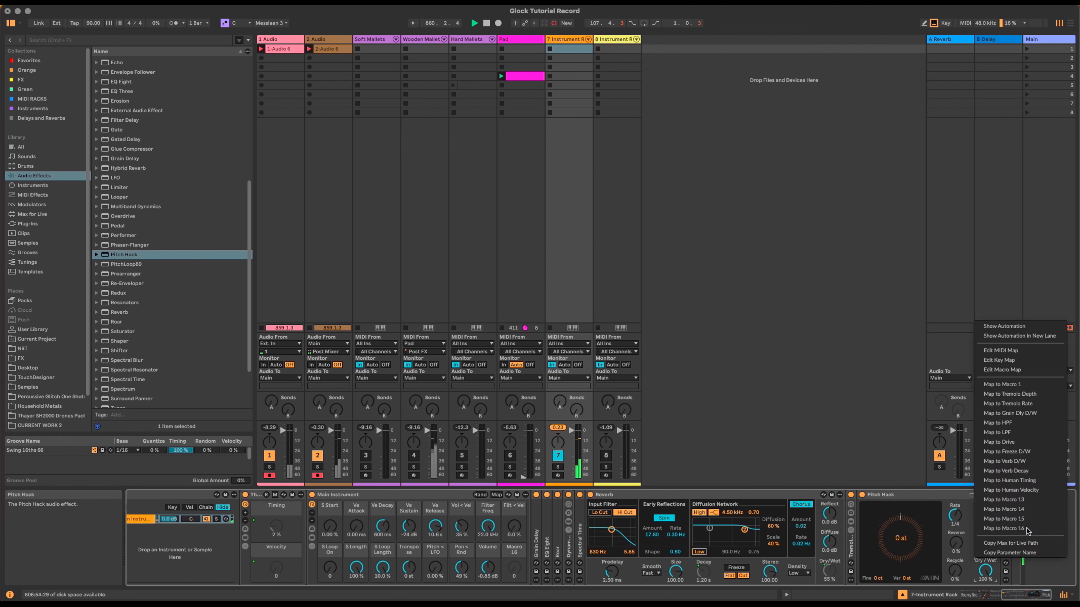
left_click(1032, 502)
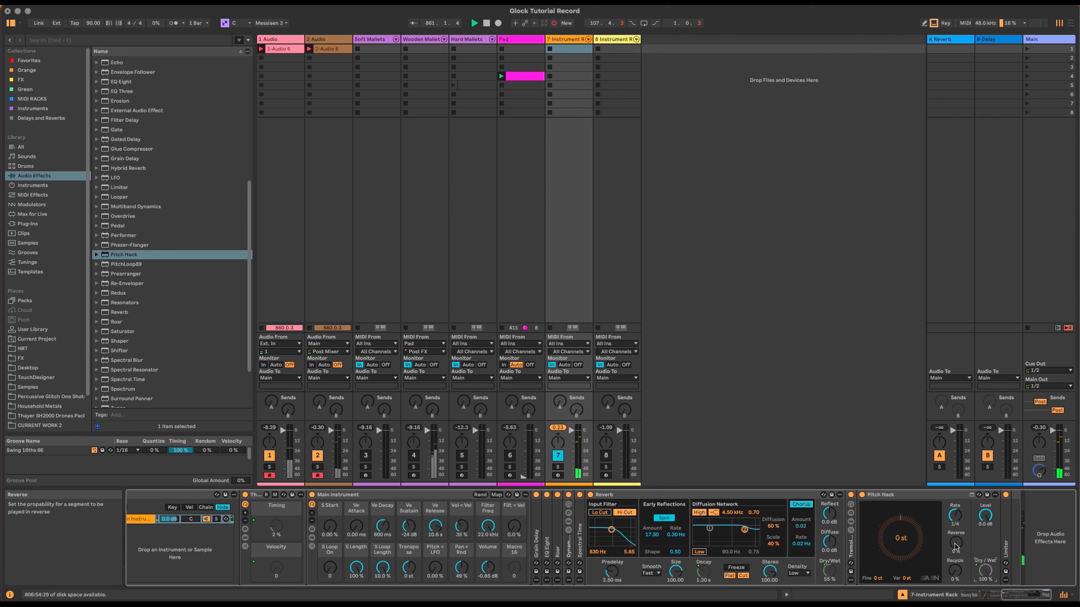
right_click(955, 547)
left_click(995, 488)
right_click(956, 516)
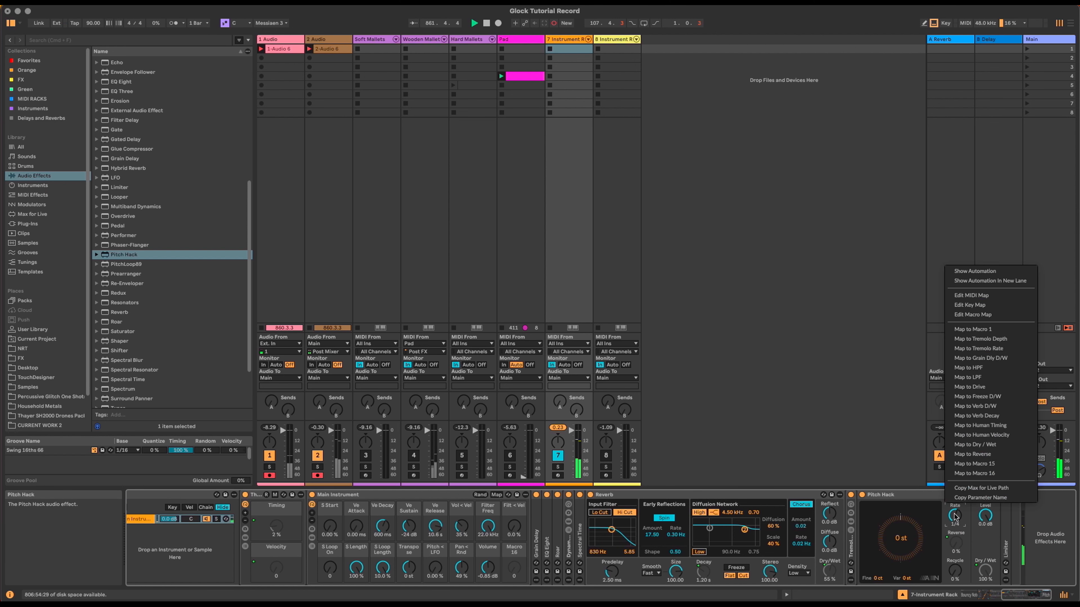
left_click(990, 464)
left_click(1009, 594)
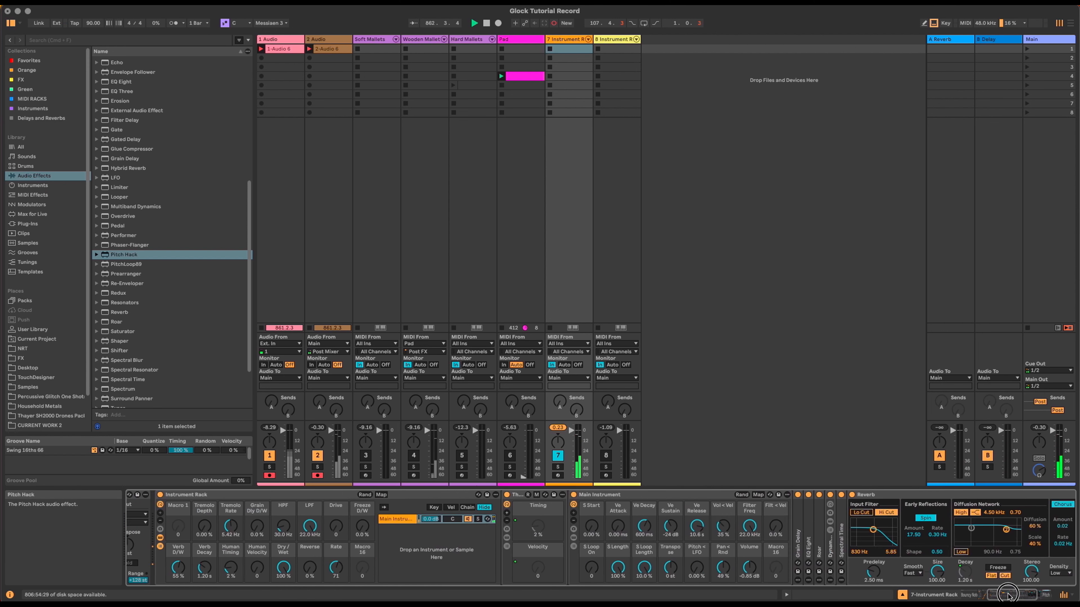
Step: Rename the Dry/Wet and Reverse macros 'Rev D/W' and 'Reverse Chance'
left_click_drag(1008, 594, 995, 594)
left_click(524, 550)
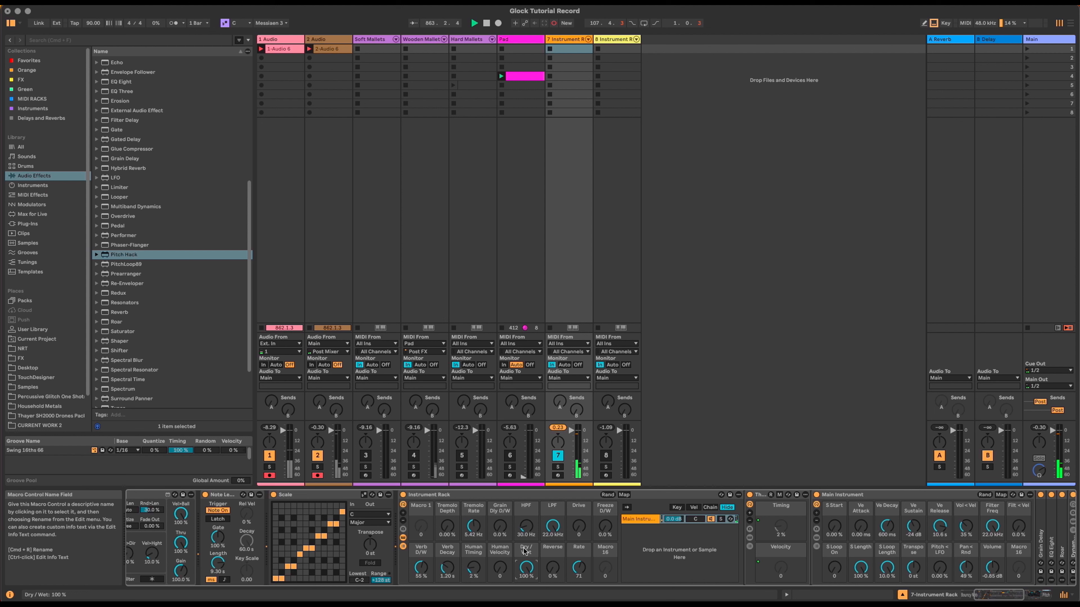
left_click(525, 550)
type("Rev D.")
type("W")
key("Return")
left_click(558, 552)
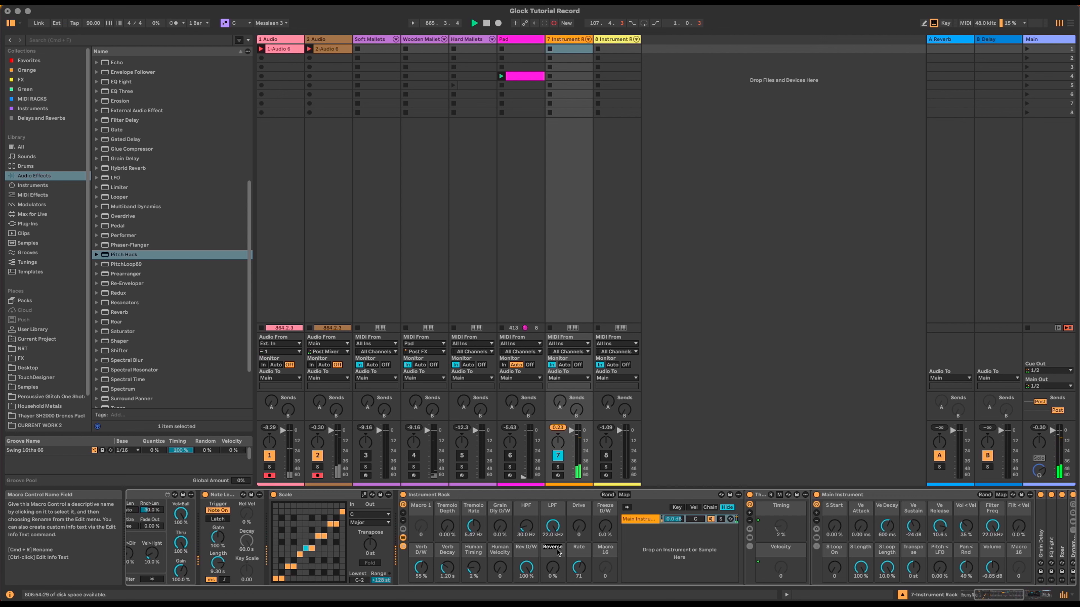
type("hance")
key("Return")
Step: Rename the Rate macro 'Reverse Rate' and set it to 69
left_click(577, 552)
key("super+r")
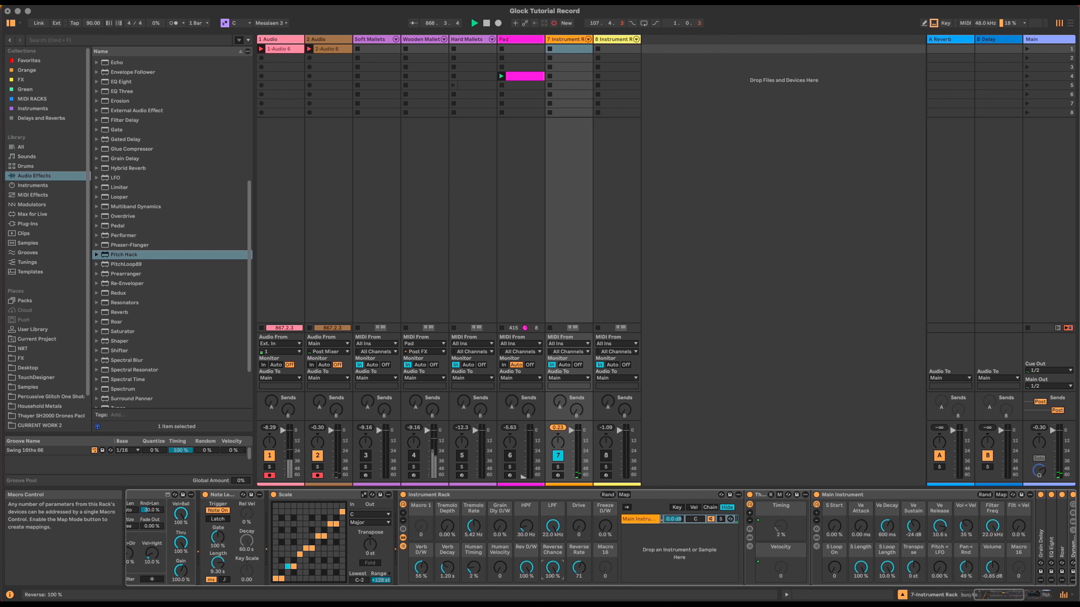
left_click_drag(579, 568, 578, 574)
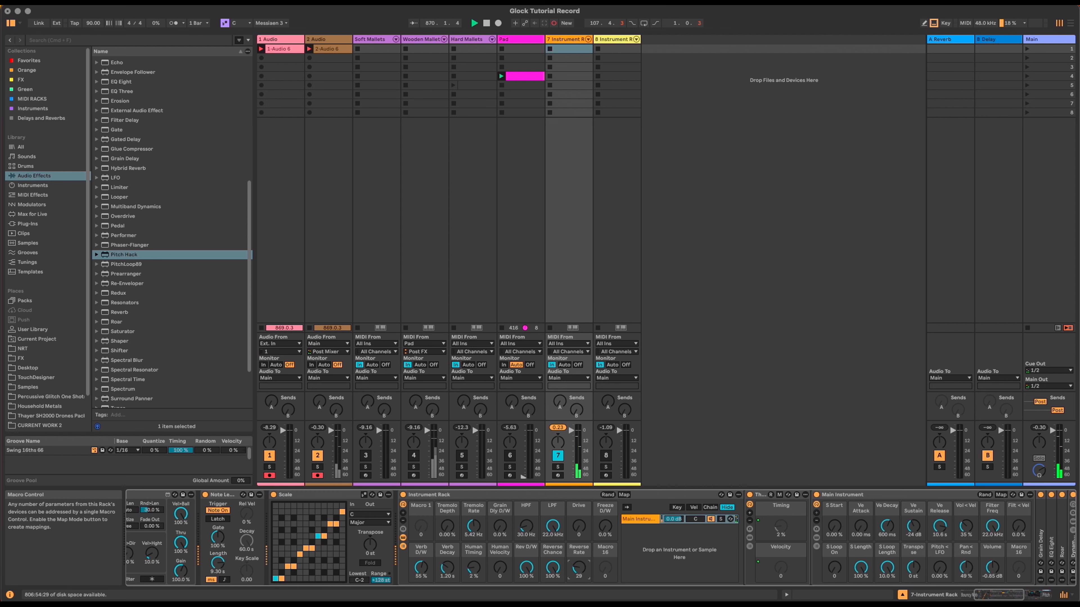
left_click_drag(578, 574, 552, 593)
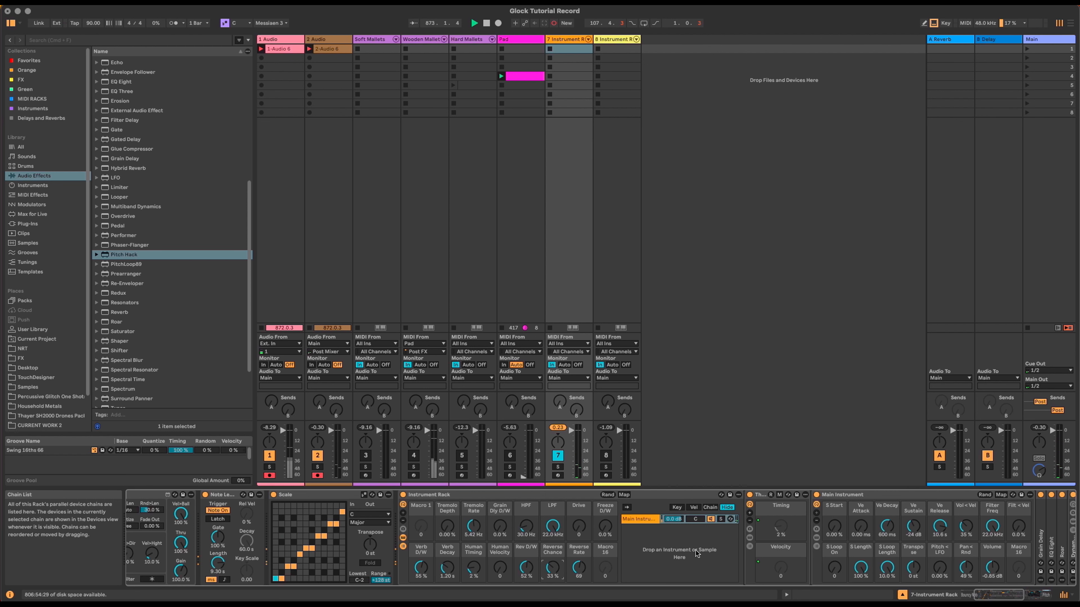
Step: Collapse the Reverb and Pitch Hack devices
left_click(993, 595)
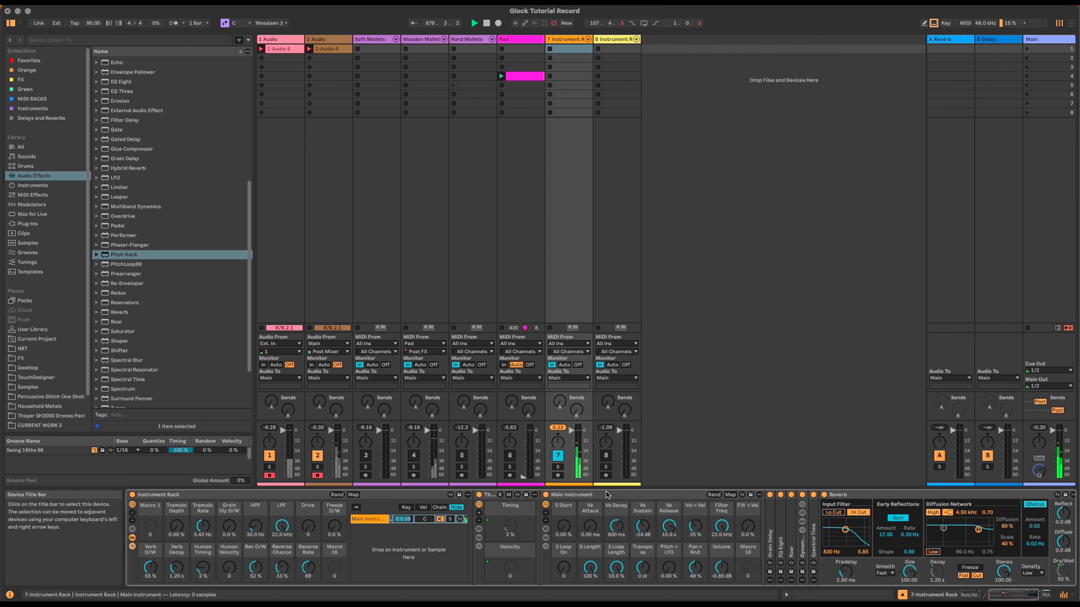
double_click(856, 494)
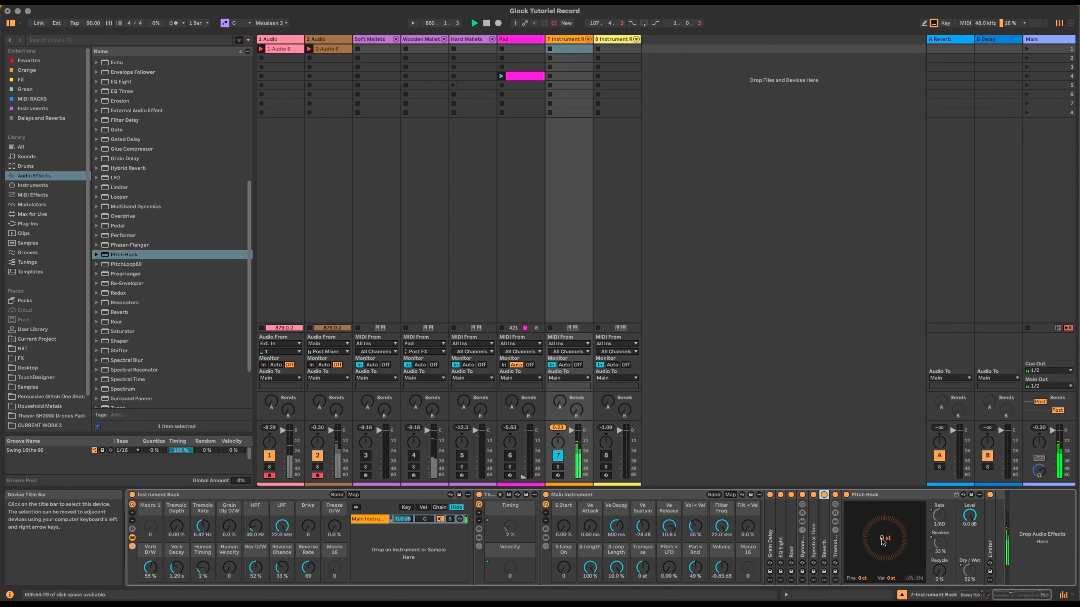
double_click(883, 496)
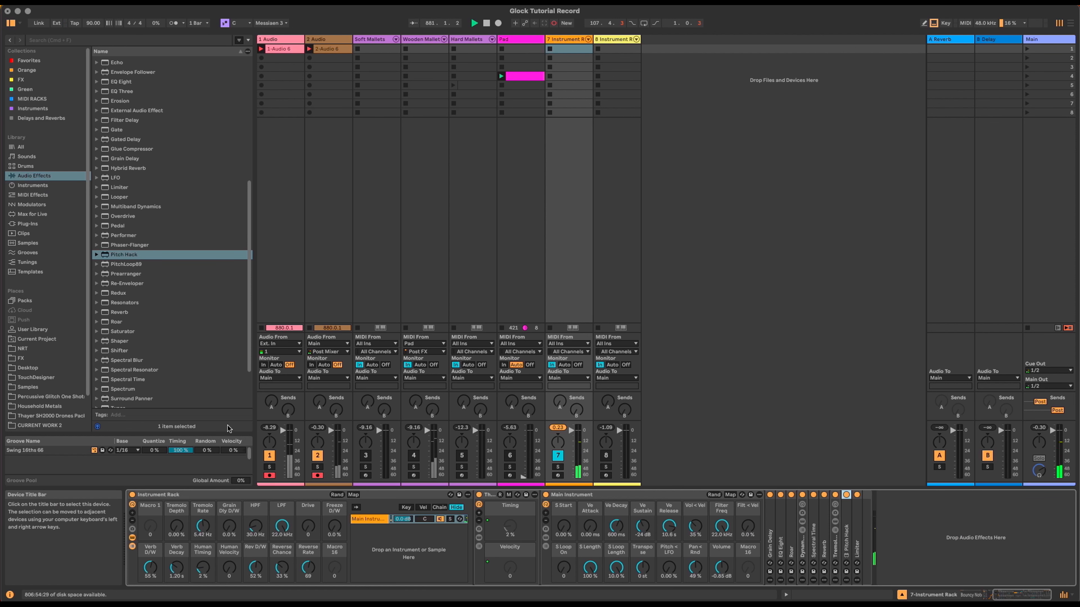
Step: Add a Utility at the end of the chain and map its Gain to Macro 1
scroll(166, 368, "down", 3)
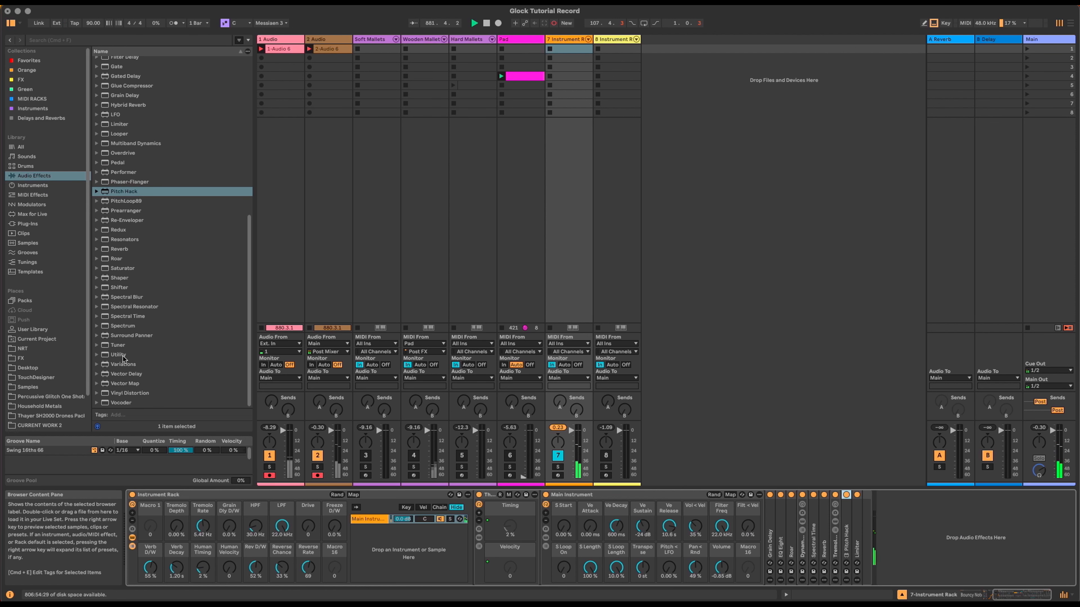
left_click_drag(122, 356, 849, 512)
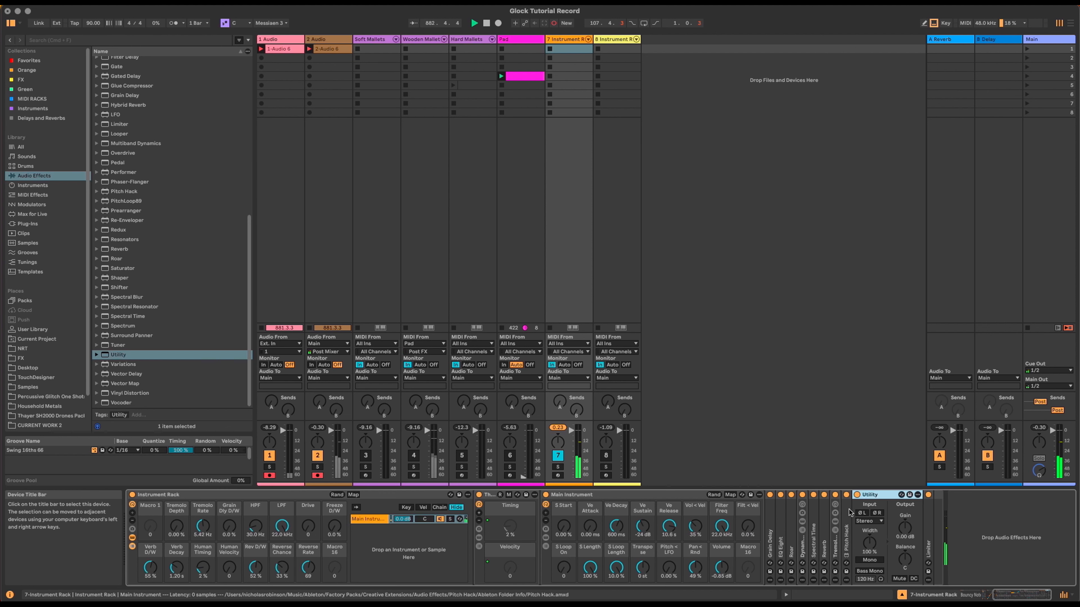
right_click(904, 528)
left_click(945, 391)
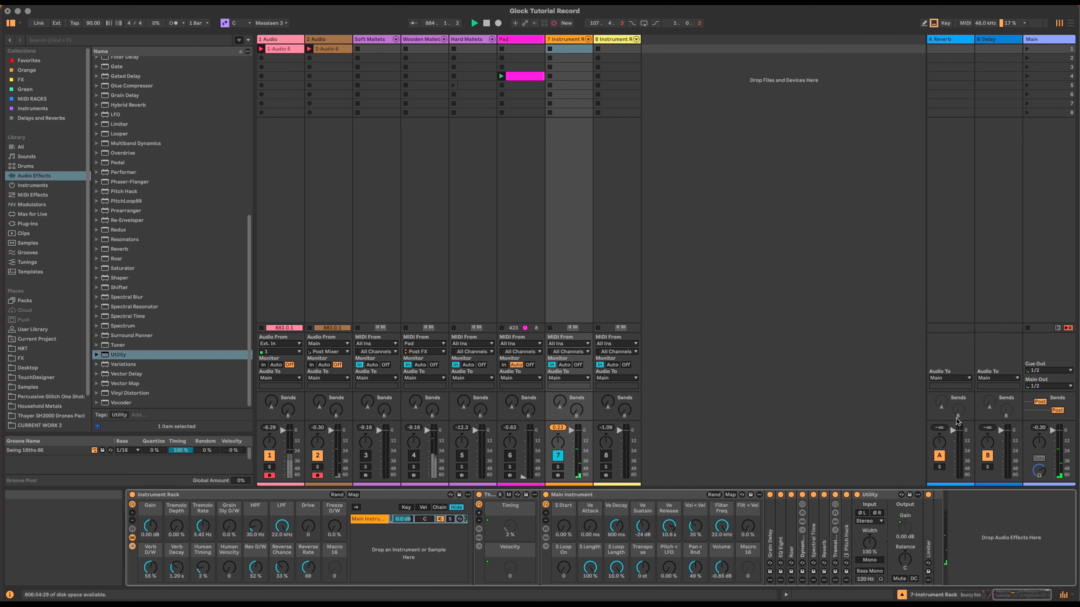
left_click_drag(1025, 594, 1004, 594)
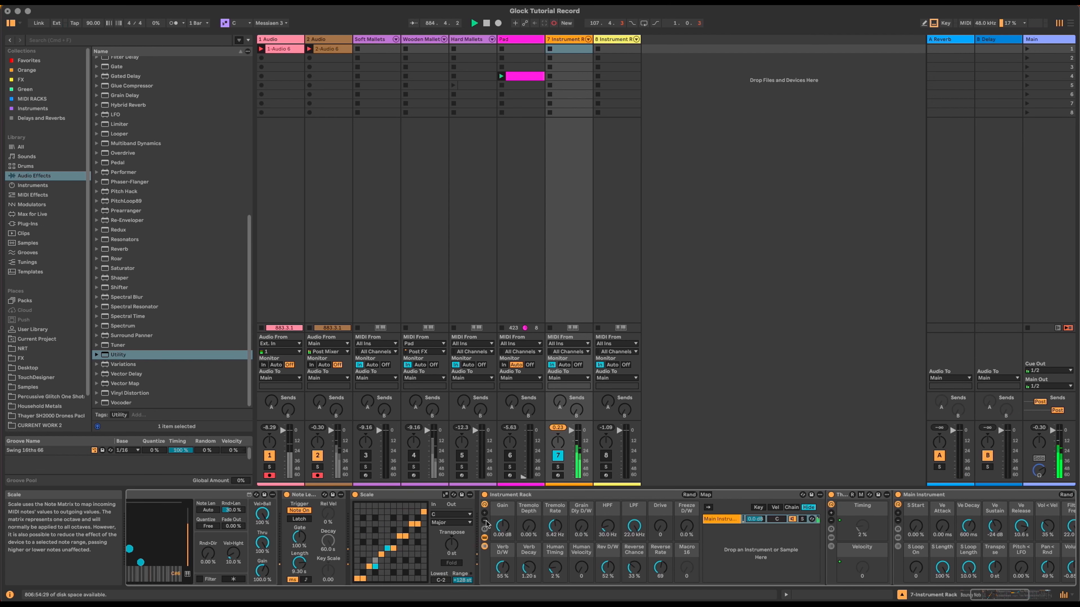
Step: In Map mode, set the Gain macro's Utility mapping maximum to 10 dB
left_click(705, 494)
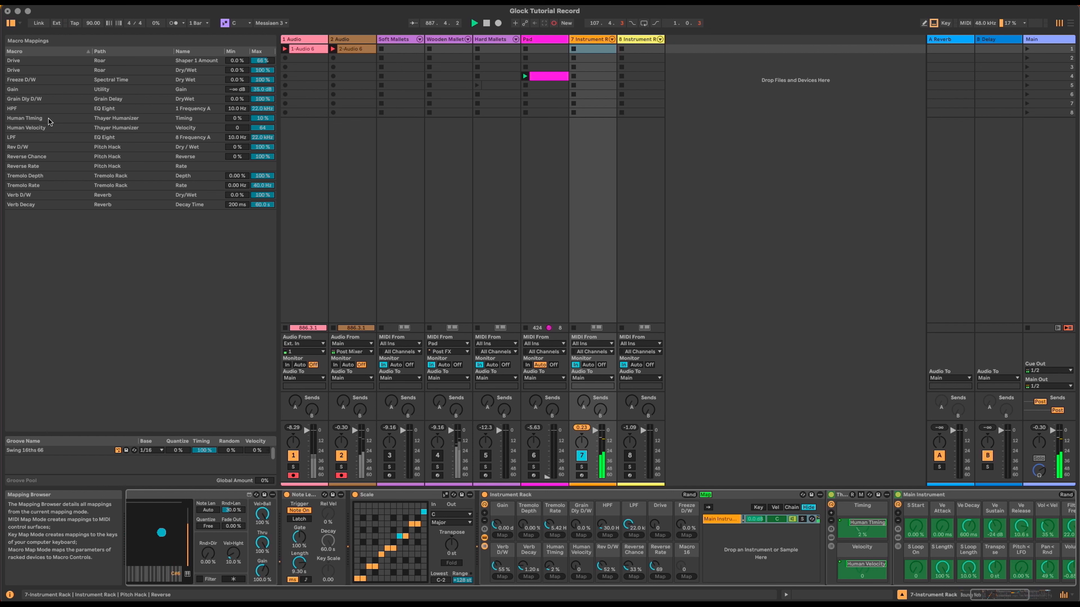
left_click(257, 89)
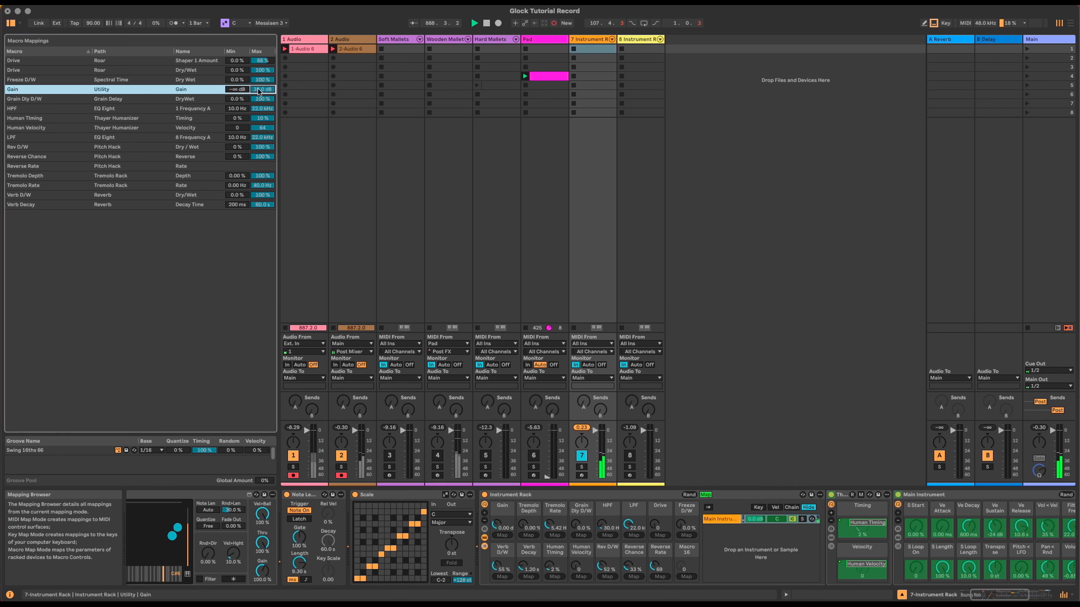
type("10")
key("Return")
left_click(703, 492)
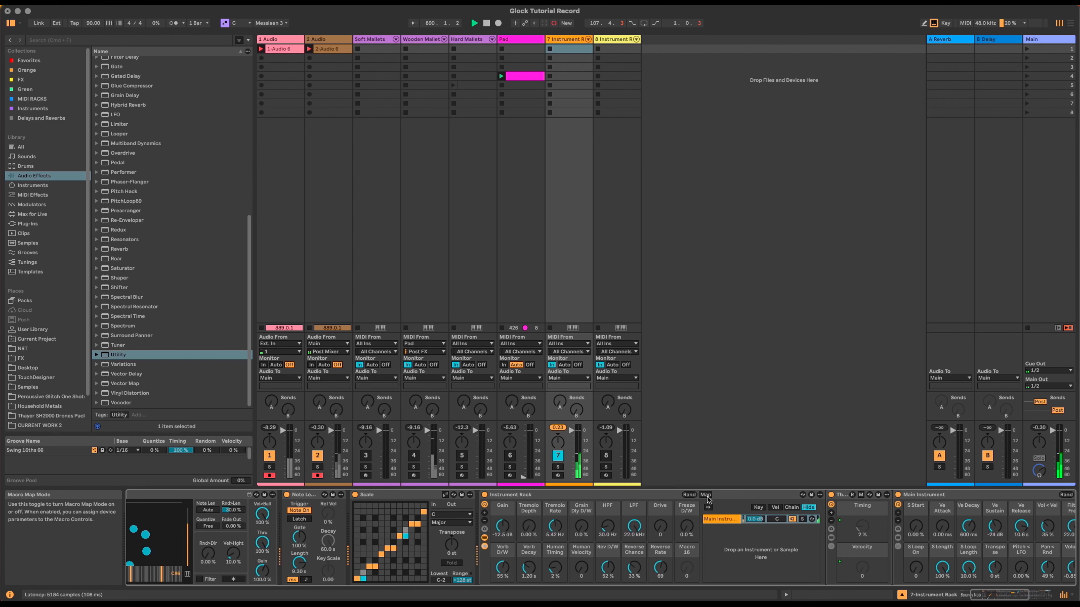
Step: Raise the Gain macro from -12.5 dB to -2.40 dB and bring Main Instrument into view
mouse_move(500, 531)
left_mouse_down()
mouse_move(500, 504)
mouse_move(498, 533)
left_mouse_up()
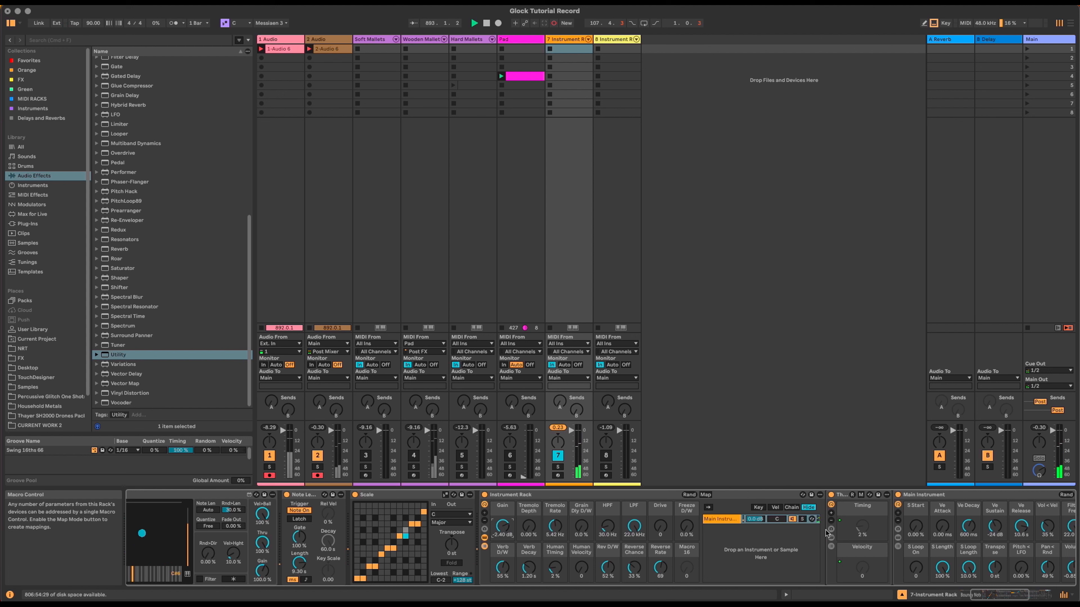
left_click(941, 493)
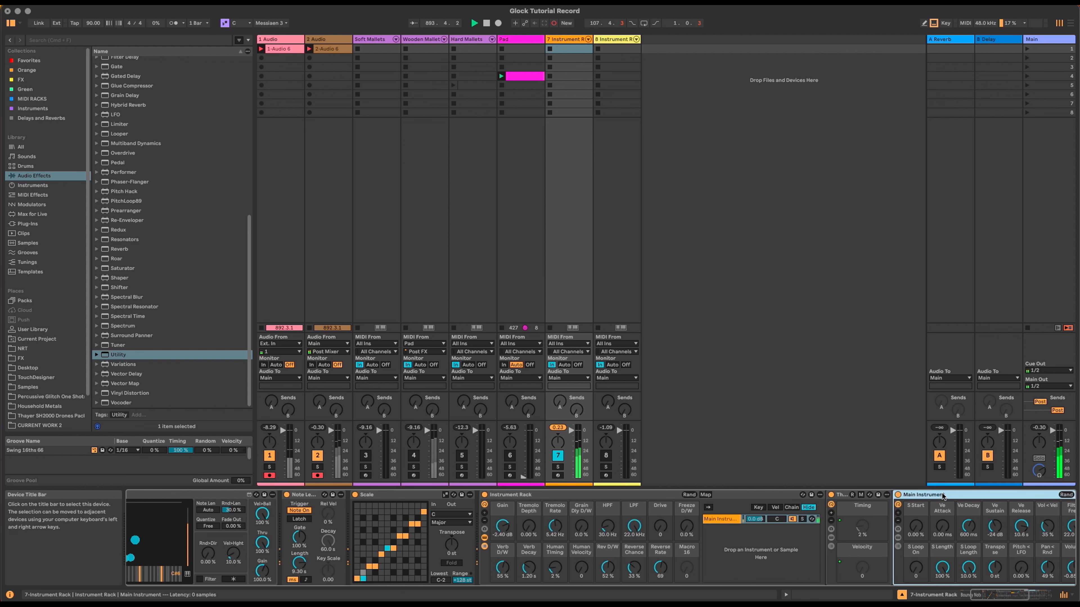
scroll(577, 571, "right", 5)
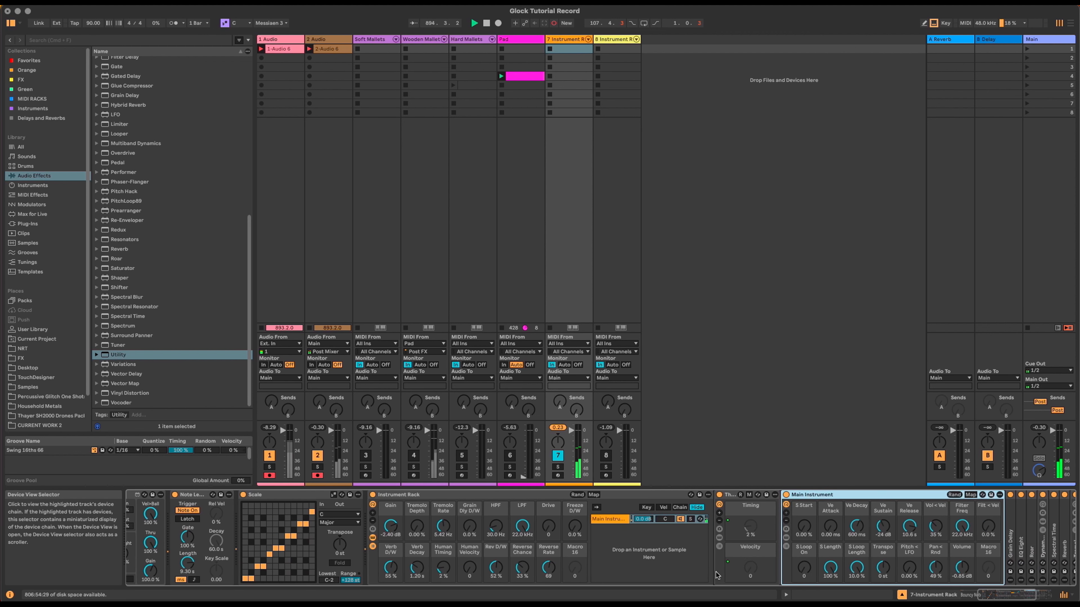
mouse_move(1004, 596)
left_mouse_down()
mouse_move(1017, 596)
mouse_move(990, 596)
left_mouse_up()
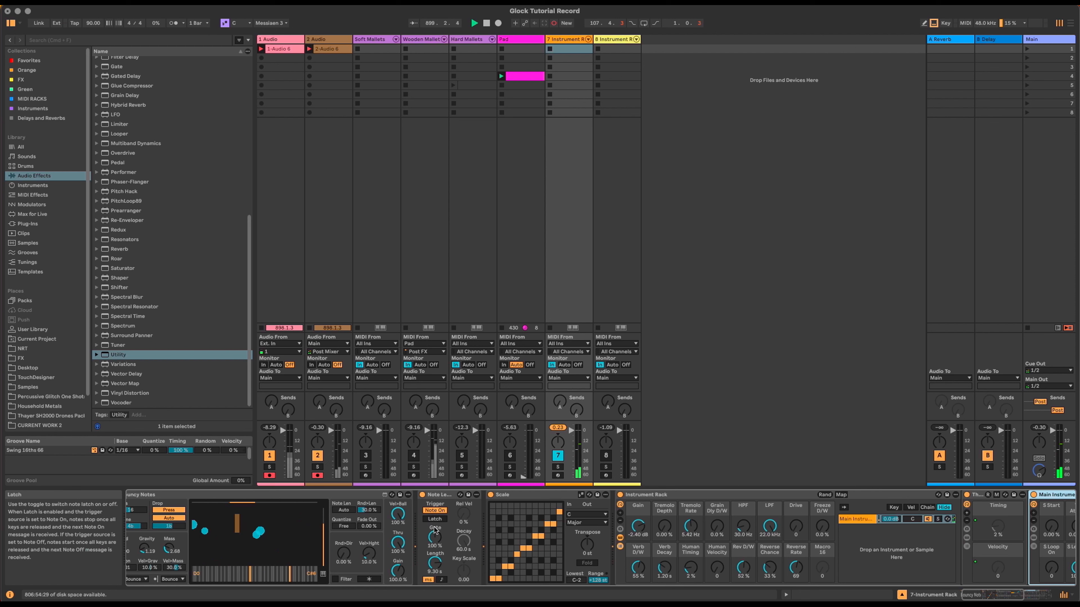
Step: Move the Note Length and Scale devices into the rack ahead of Main Instrument
left_click(511, 494)
left_click(442, 495)
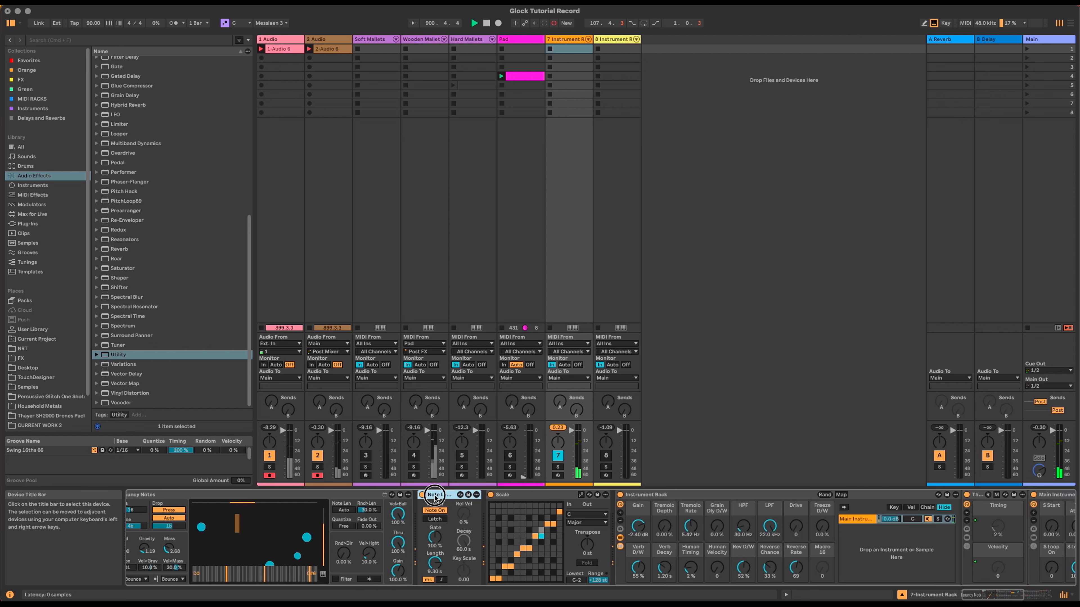
left_click_drag(781, 486, 963, 500)
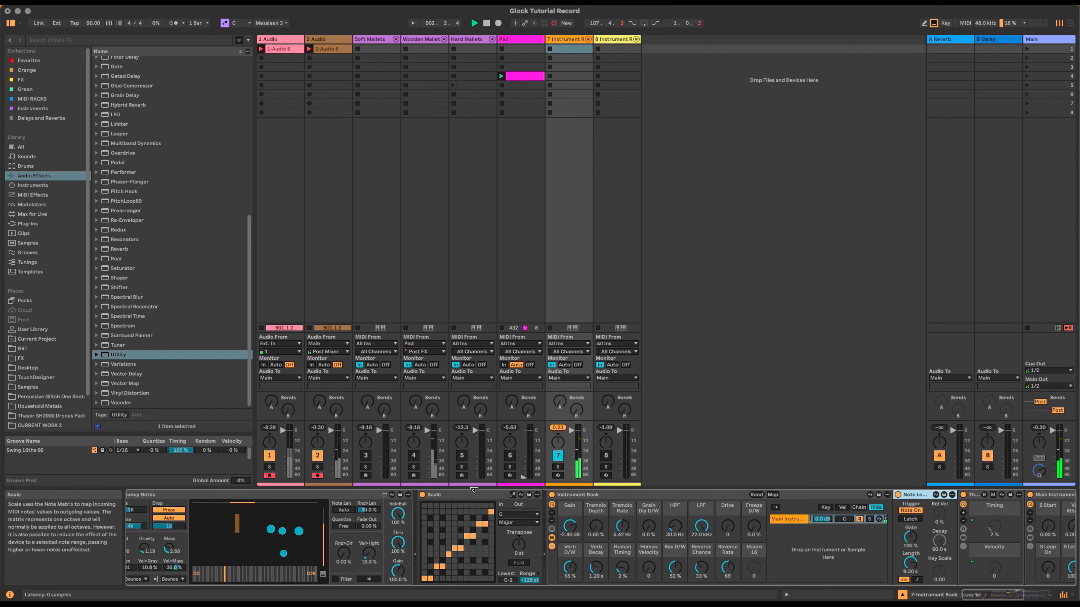
left_click_drag(493, 495, 955, 501)
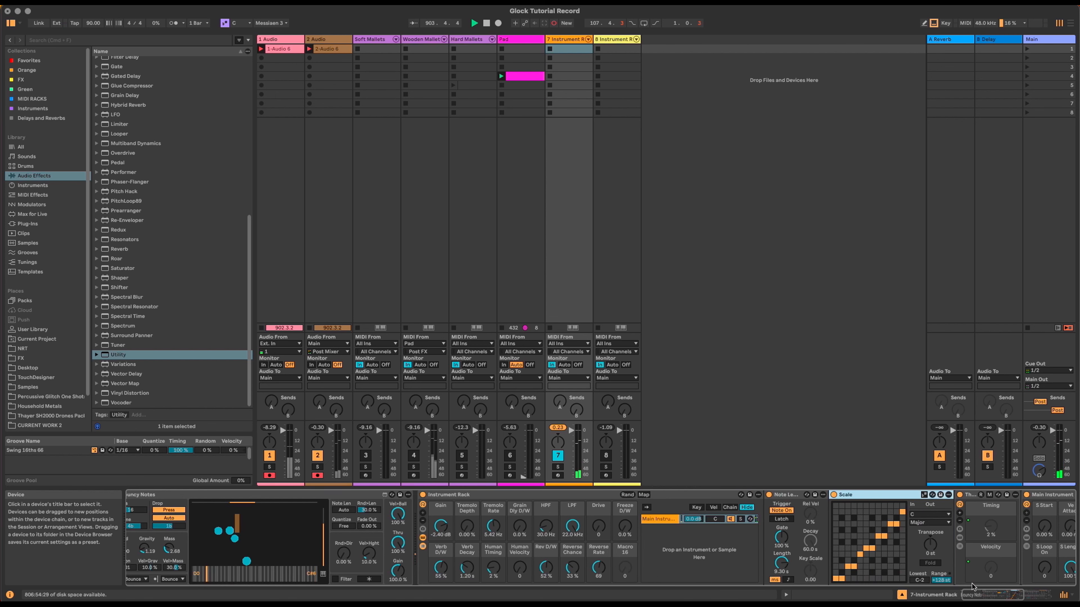
left_click(975, 596)
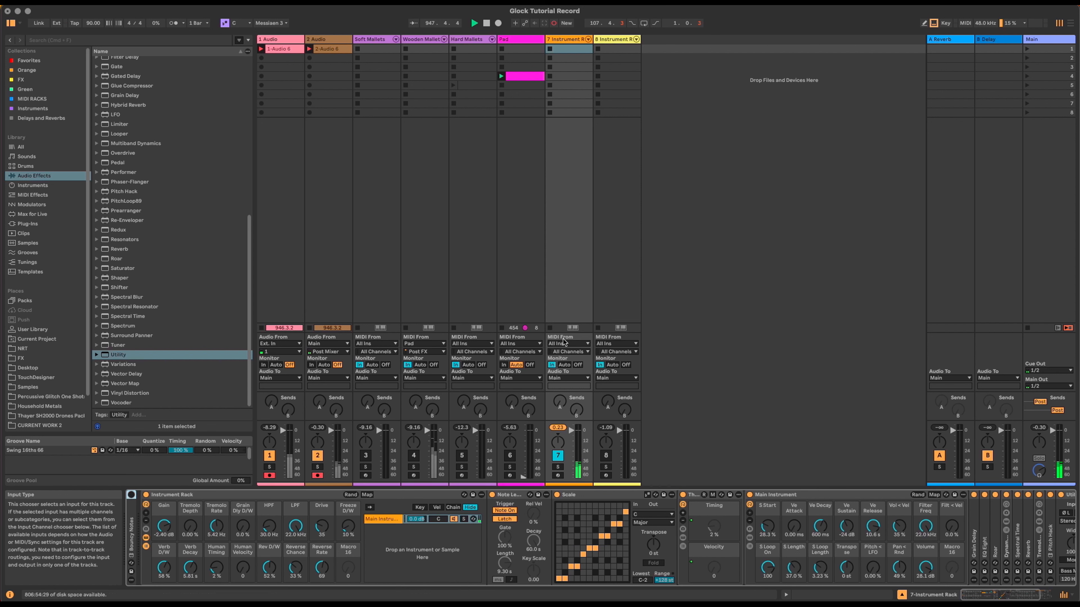
left_click(565, 186)
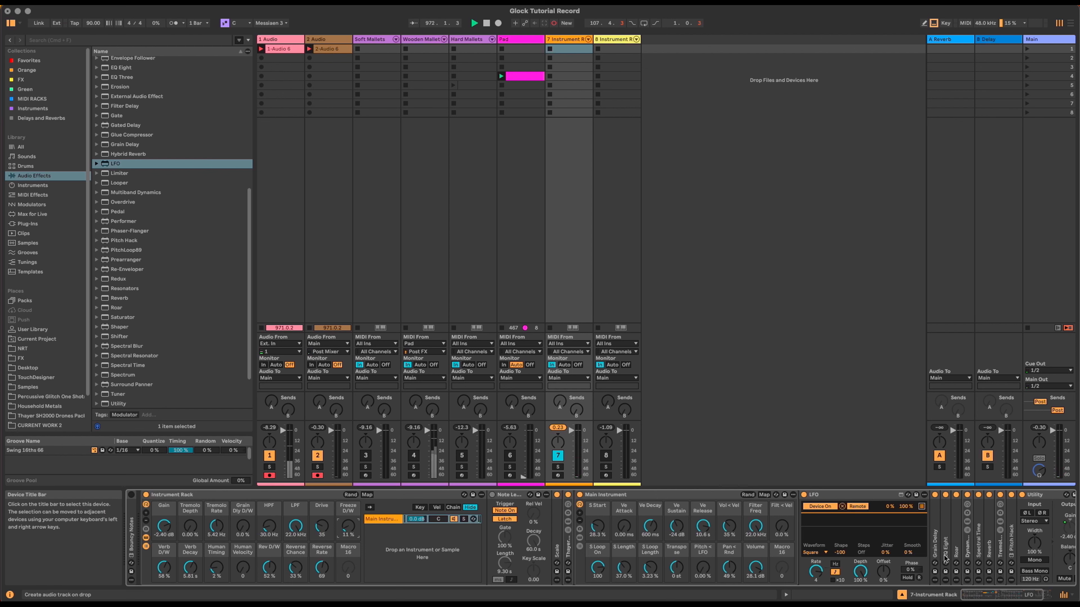
Step: Fold the LFO device so the Utility and Limiter show in full
double_click(846, 494)
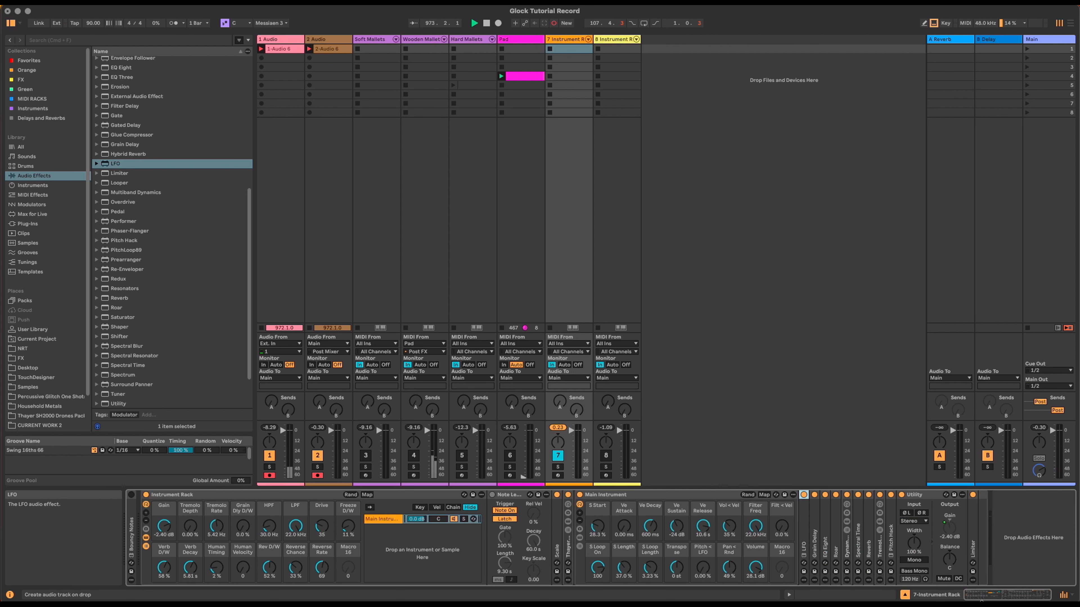
left_click(973, 596)
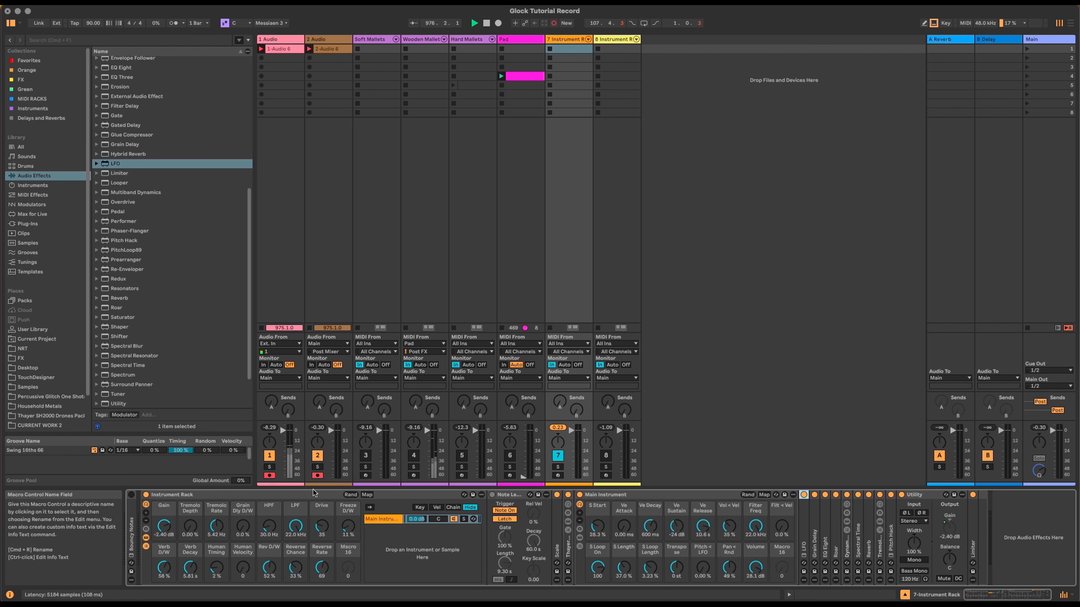
Step: Browse Patreon's 'Post Your Music Here' chat, then return to Live and reactivate the Pad track
key("super+Tab")
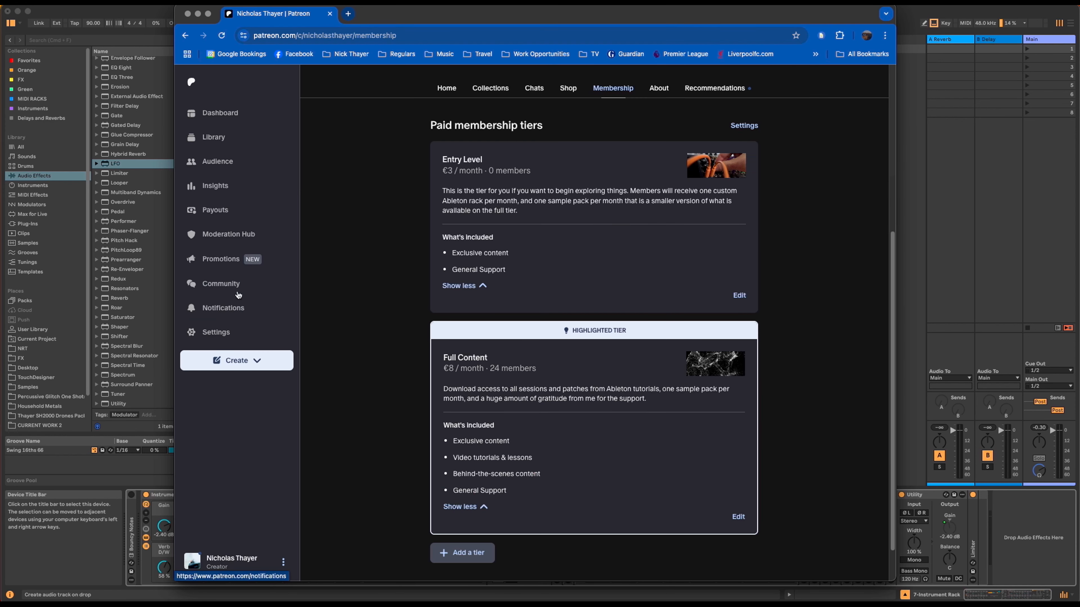
left_click(237, 290)
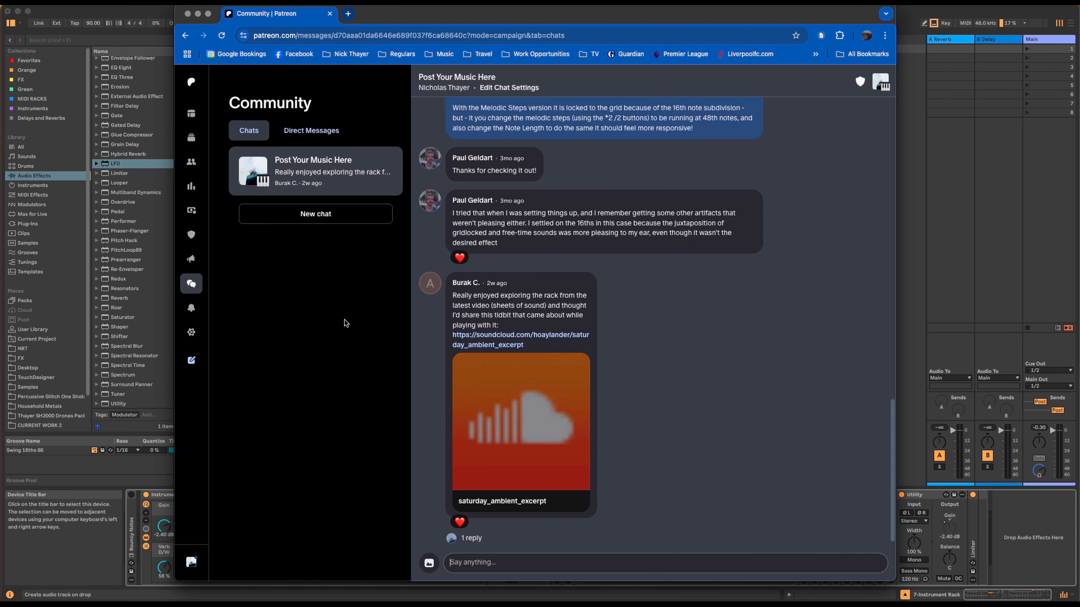
scroll(673, 356, "up", 3)
scroll(672, 356, "up", 3)
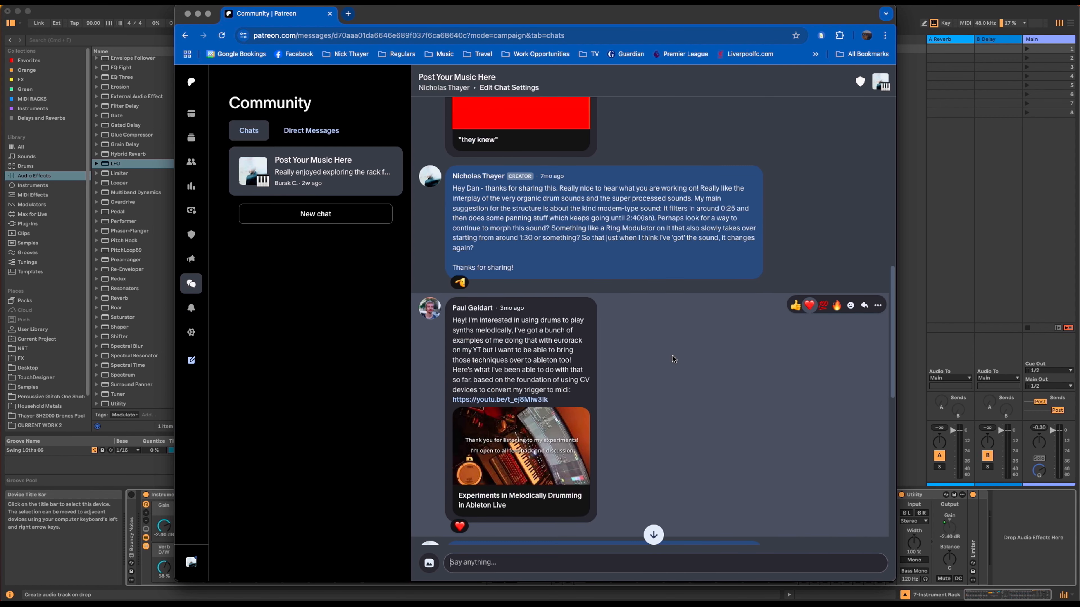
scroll(674, 359, "down", 8)
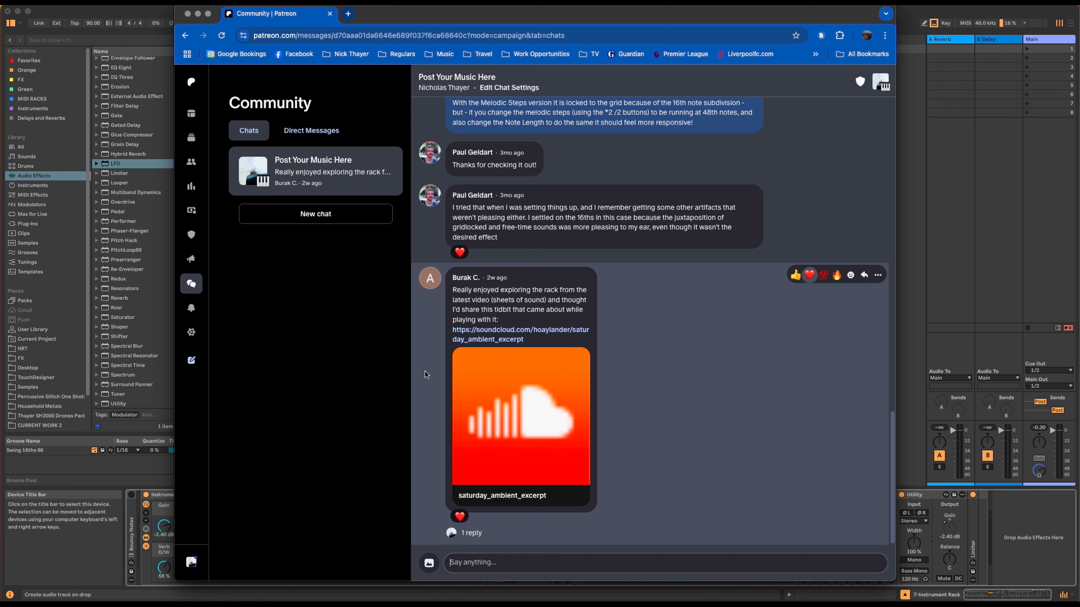
left_click(949, 277)
left_click(510, 455)
Step: Reactivate Soft Mallets, raise Pad to -13 dB, enable Bouncy Notes and Velocity, and take MIDI from Pad
left_click(365, 458)
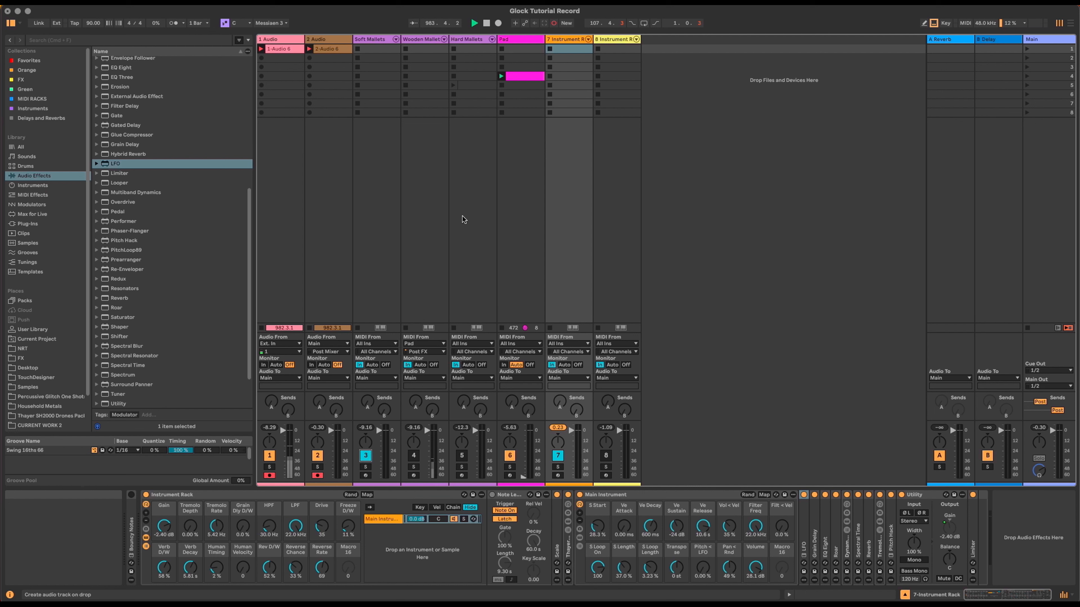
left_click_drag(523, 477, 523, 442)
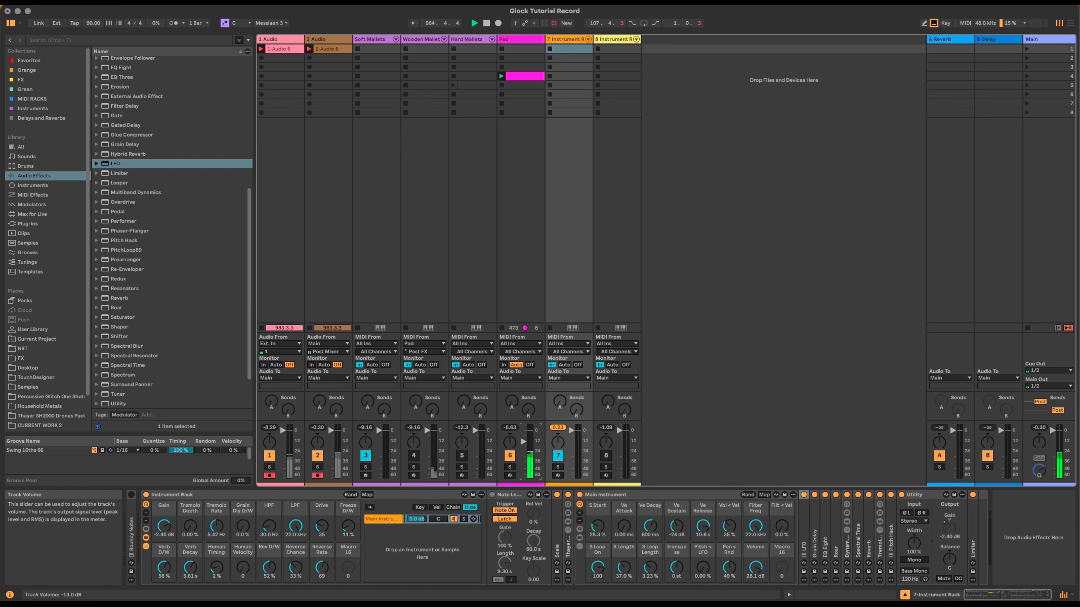
left_click(377, 42)
left_click(132, 495)
left_click(145, 495)
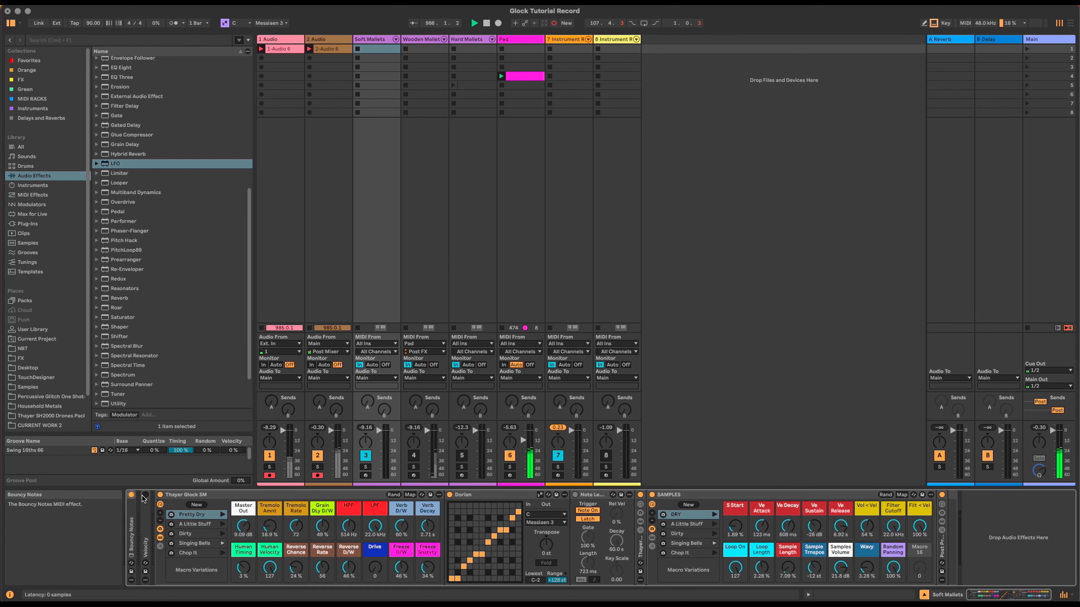
left_click(376, 344)
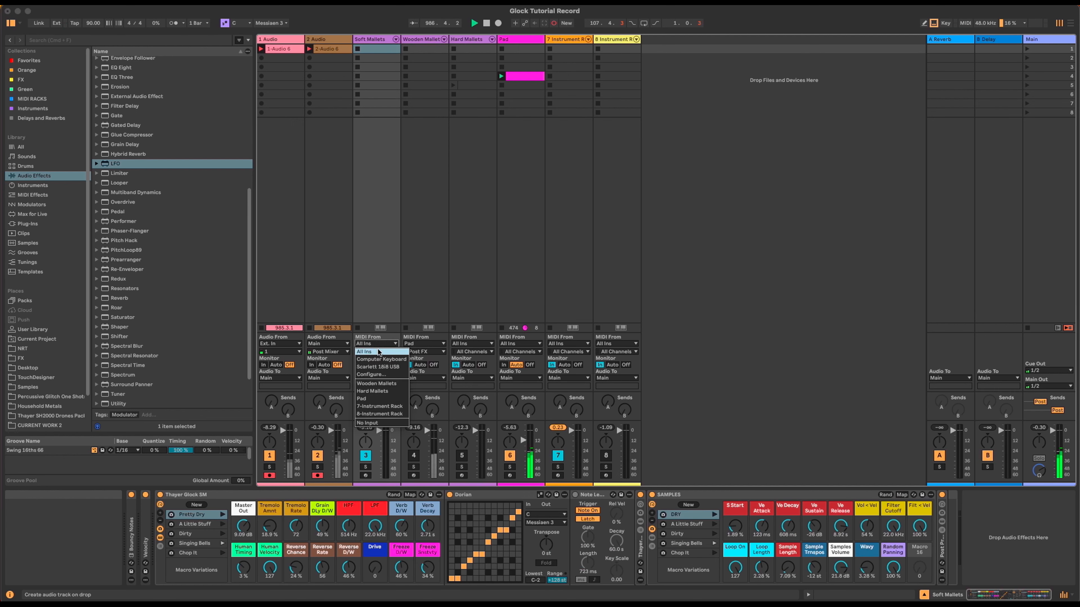
left_click(385, 400)
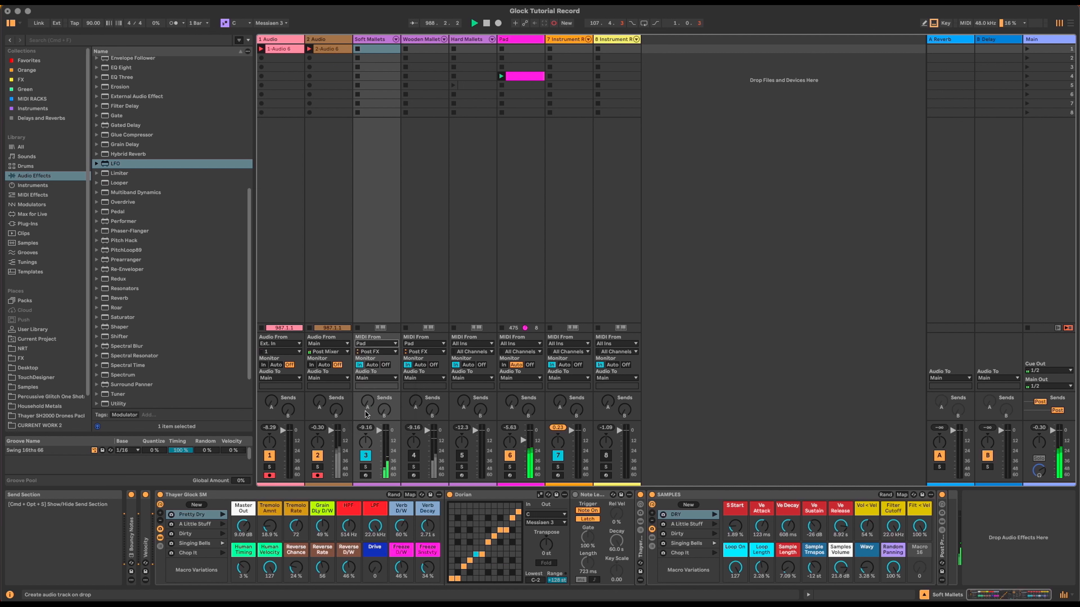